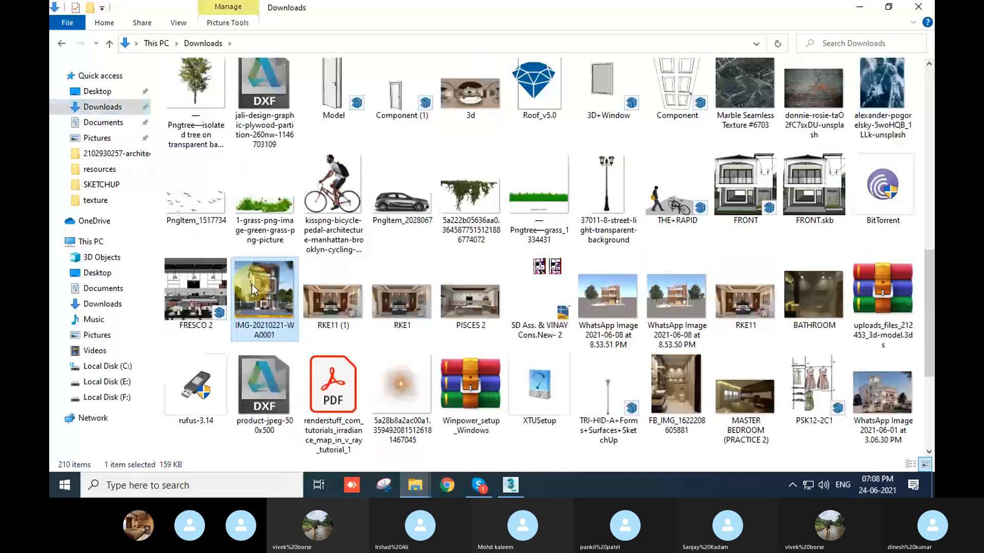
Open the reference image IMG-20210221-WA0001 from Downloads and examine the house's storeys, facade and boundary wall
double_click(251, 284)
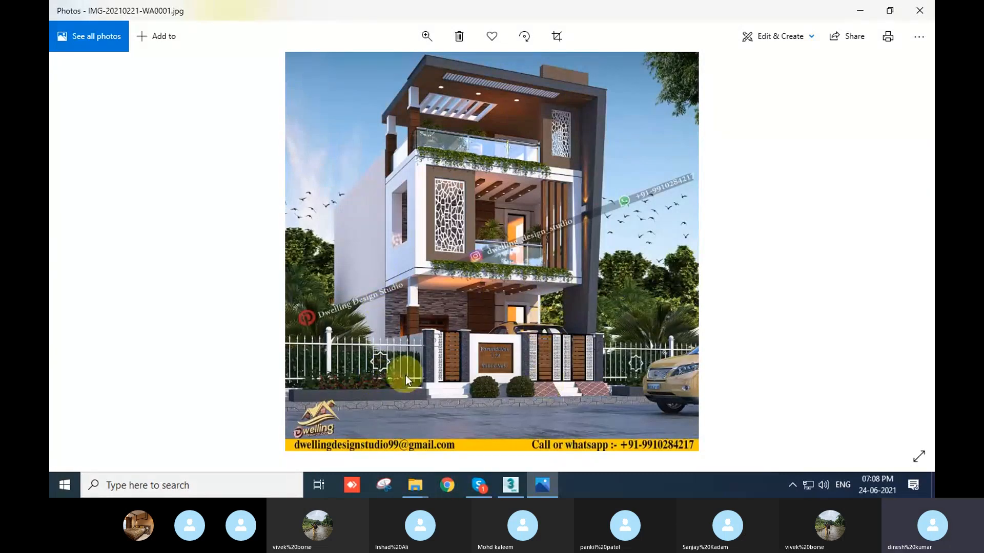
left_click(868, 14)
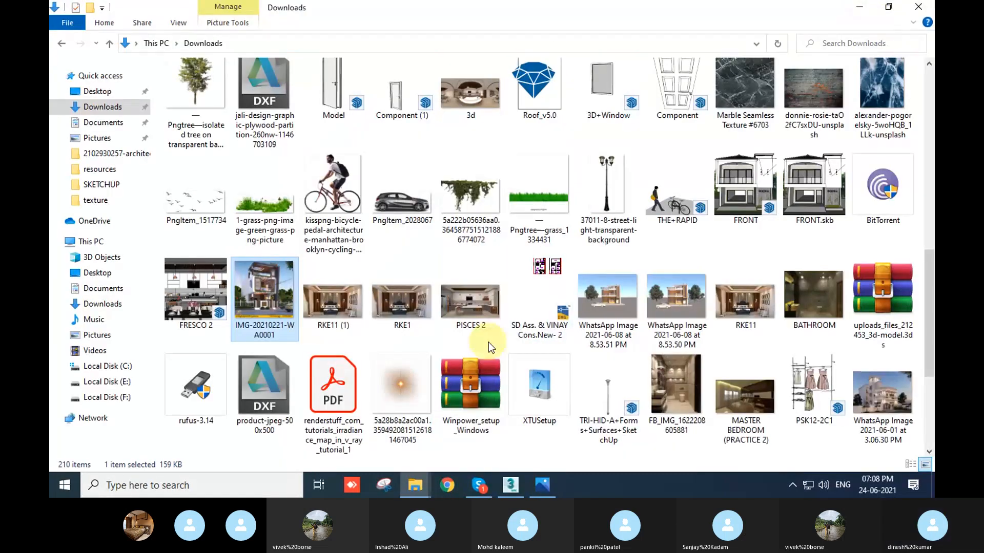
left_click(543, 486)
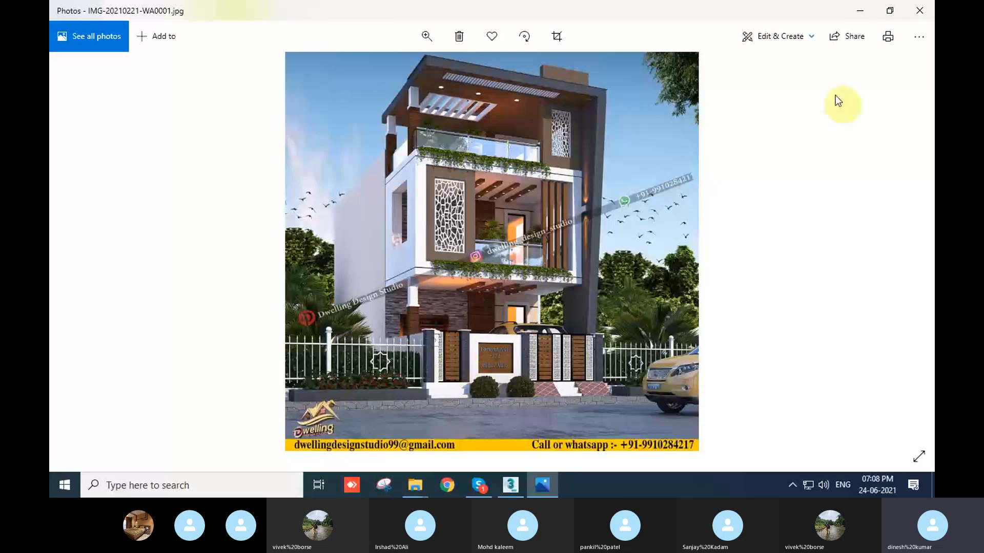
left_click(854, 14)
Switch to 3ds Max, create an upright box about 9'6" wide, 5" thick and 4'2" high, and show edged faces
left_click(511, 485)
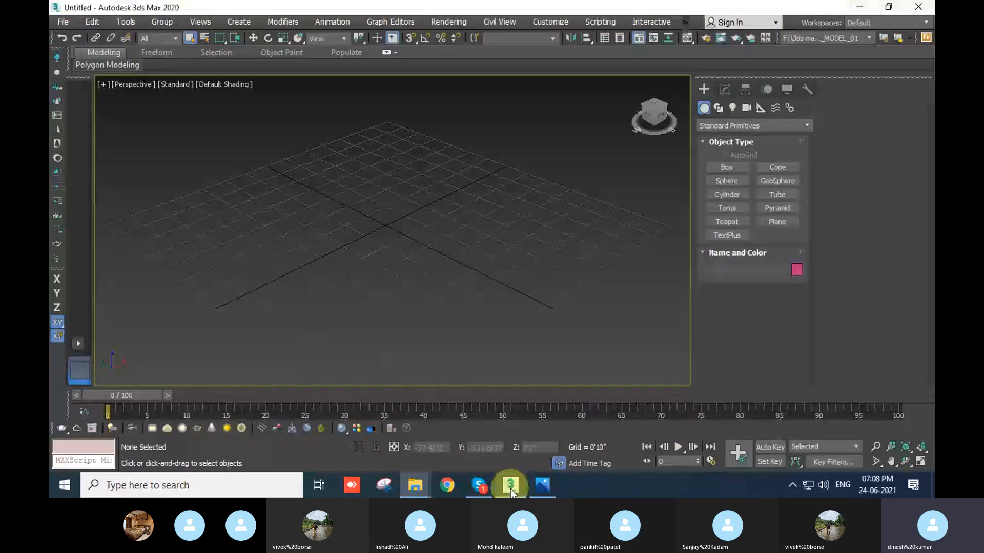
left_click(724, 167)
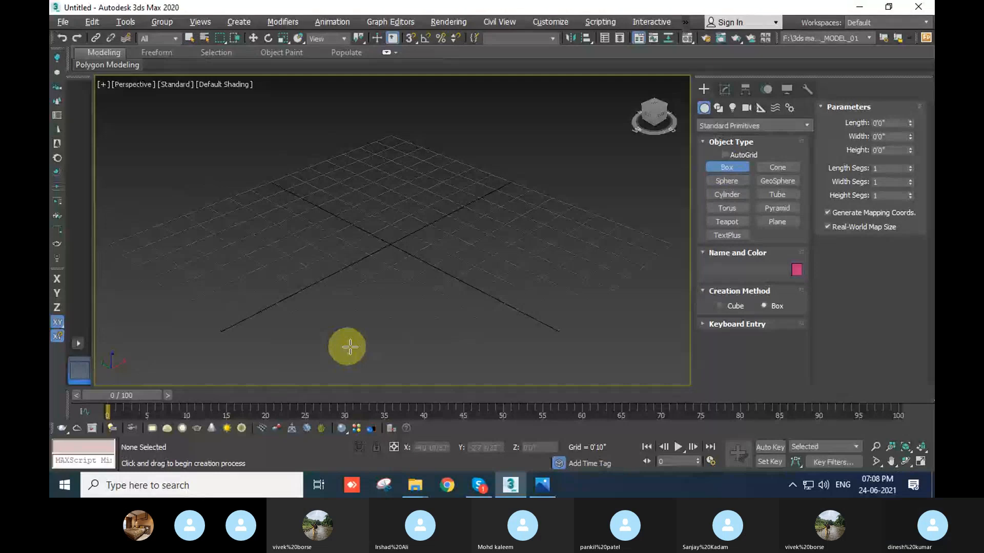
left_click_drag(272, 239, 614, 304)
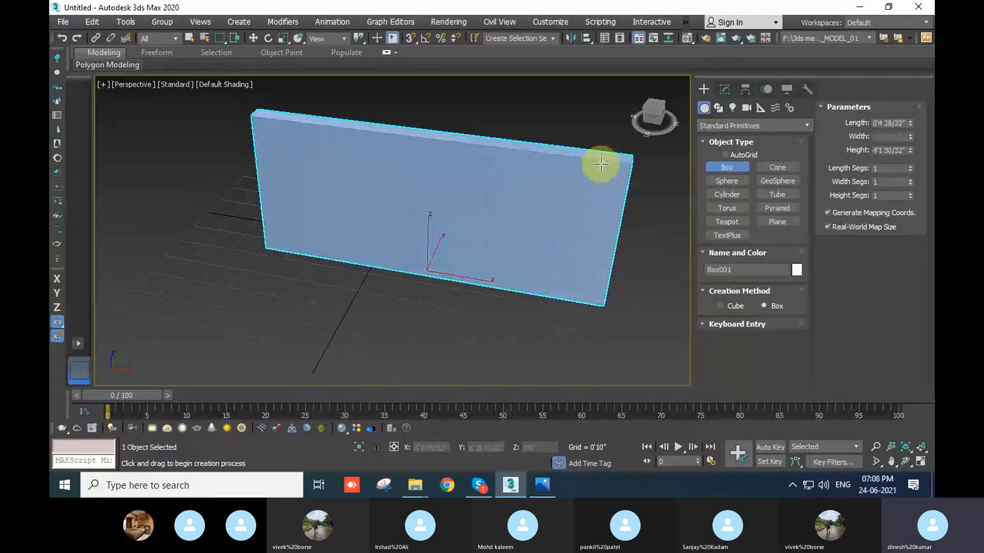
left_click(601, 169)
right_click(598, 179)
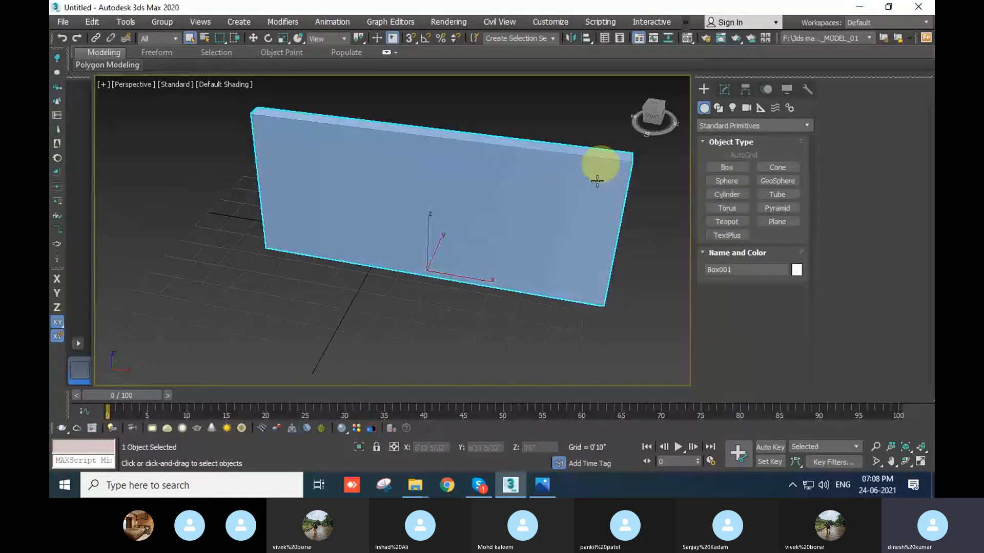
mouse_move(597, 180)
middle_mouse_down("alt")
mouse_move(528, 284)
mouse_move(545, 275)
mouse_move(492, 297)
mouse_move(701, 187)
middle_mouse_up("alt")
key("F4")
Set the box's length to 10" as the wall thickness
left_click(724, 90)
middle_click_drag(571, 360, 593, 353)
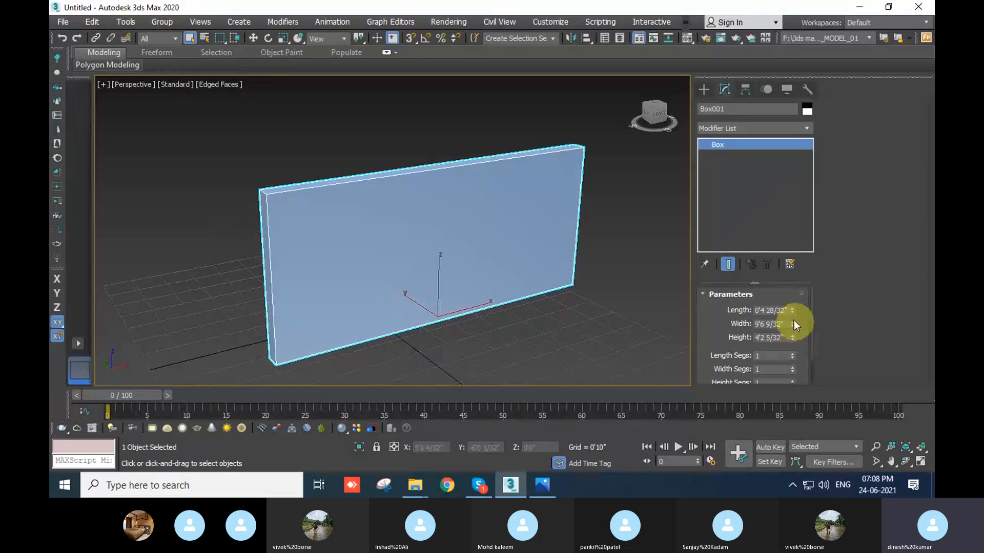
mouse_move(792, 311)
left_mouse_down()
mouse_move(791, 283)
mouse_move(784, 314)
left_mouse_up()
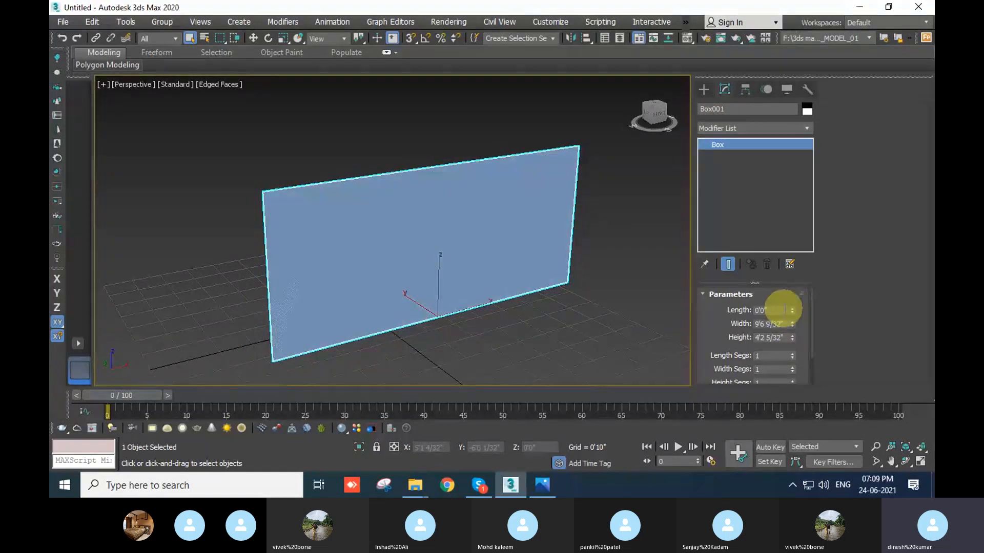
type("10")
key("Return")
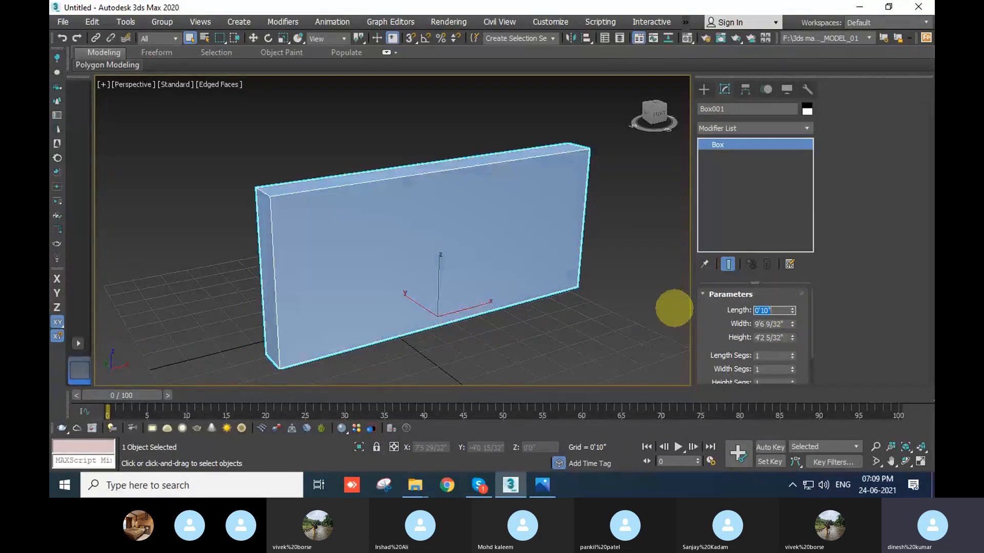
middle_click_drag(346, 343, 374, 352)
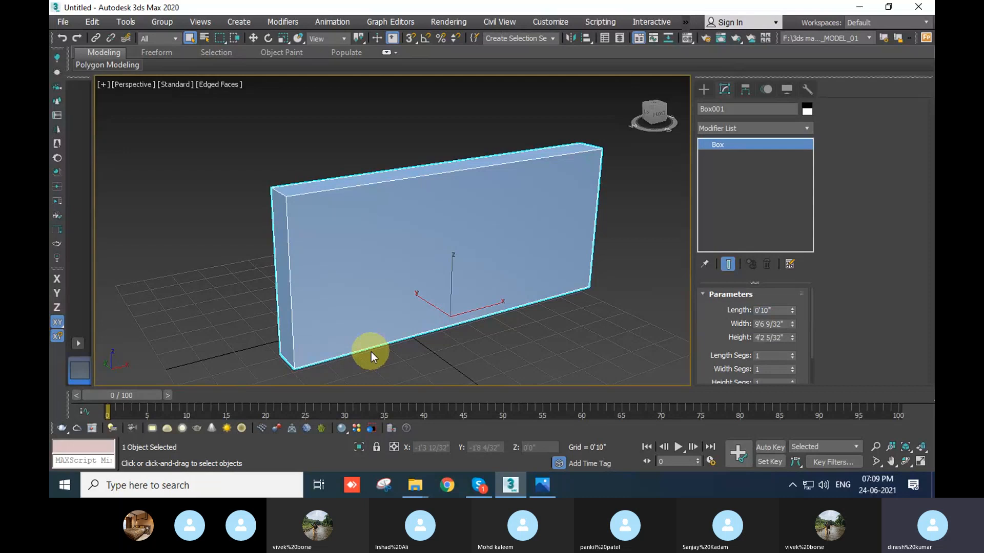
Set the wall box's width to 25'
left_click(792, 326)
left_click_drag(794, 325, 788, 328)
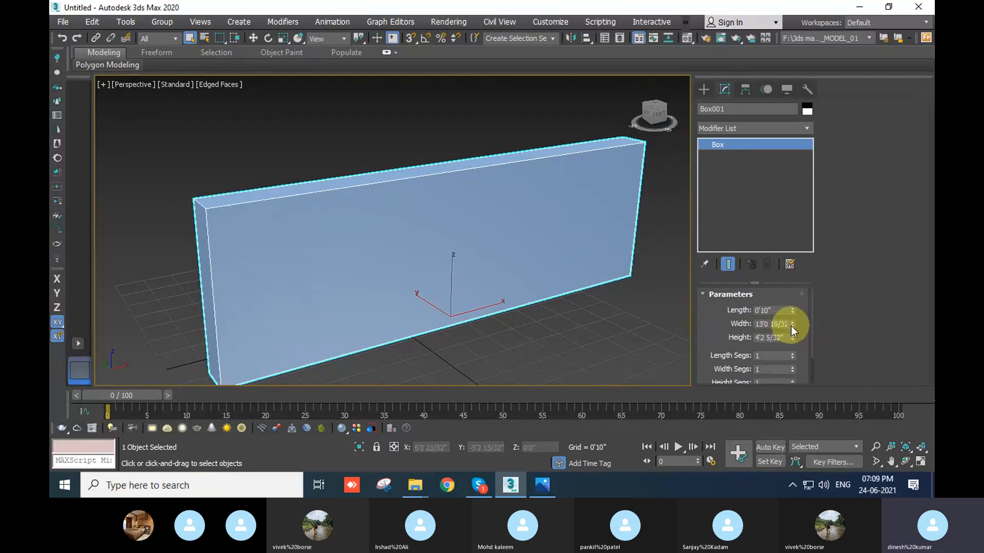
right_click(792, 326)
type("2")
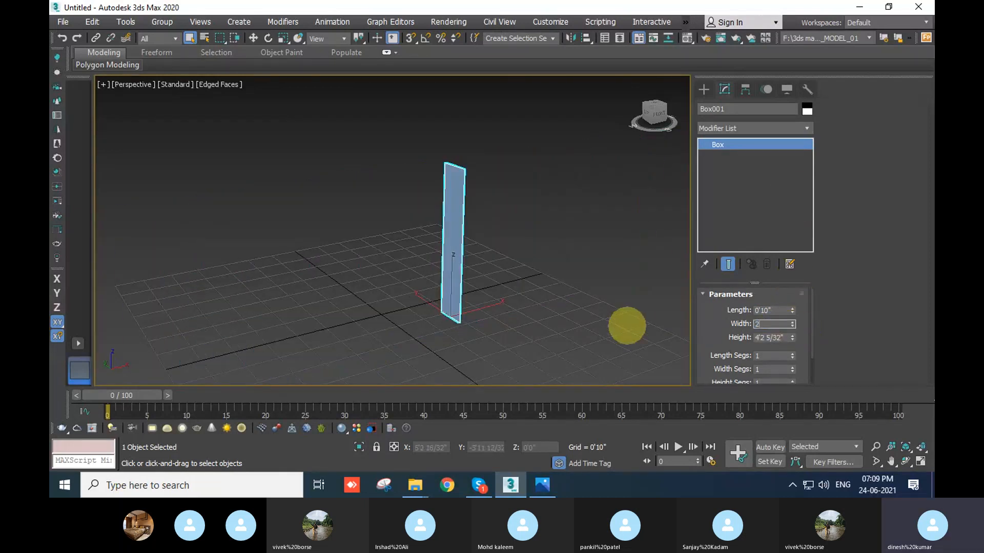
type("5'")
key("Return")
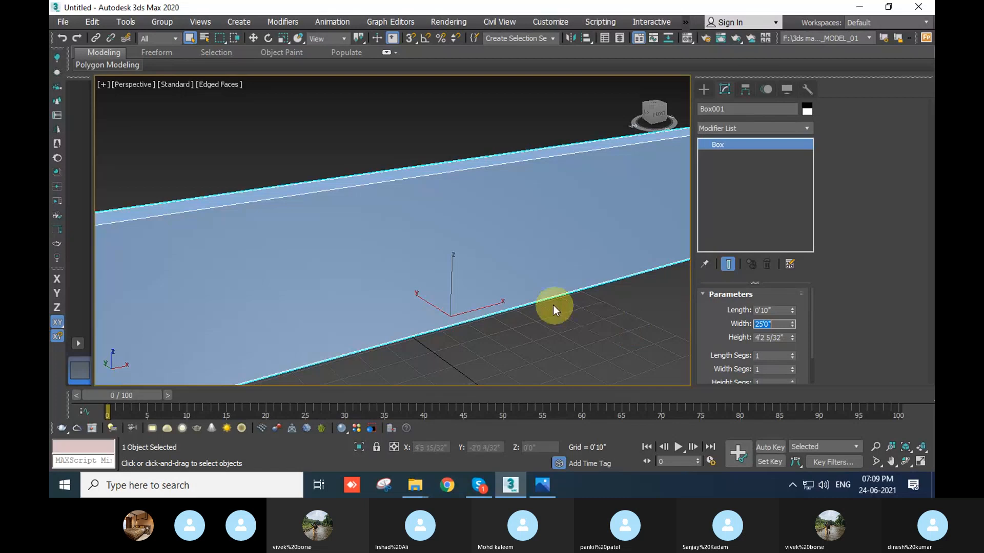
Set the wall box's height to 11'
scroll(520, 276, "down", 5)
scroll(521, 275, "up", 5)
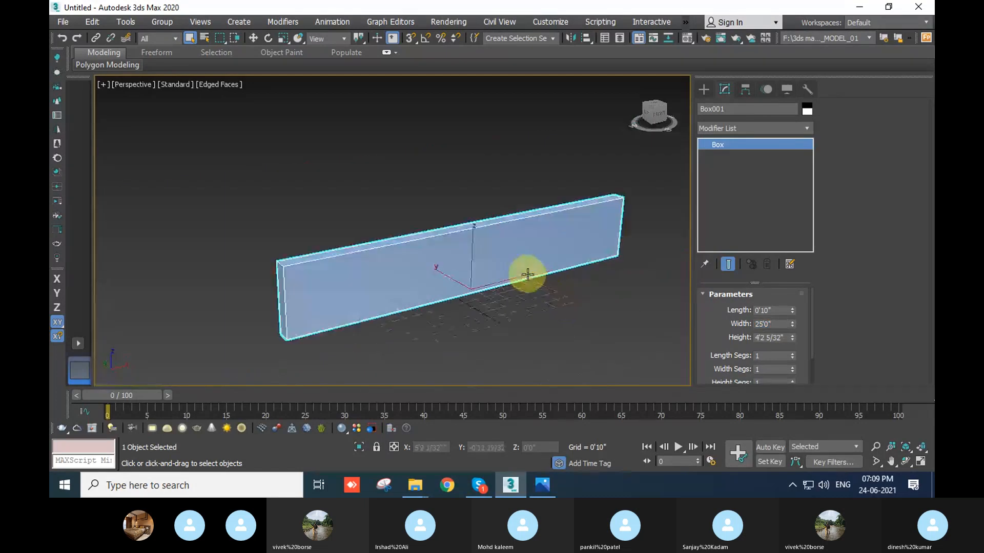
right_click(794, 340)
type("11")
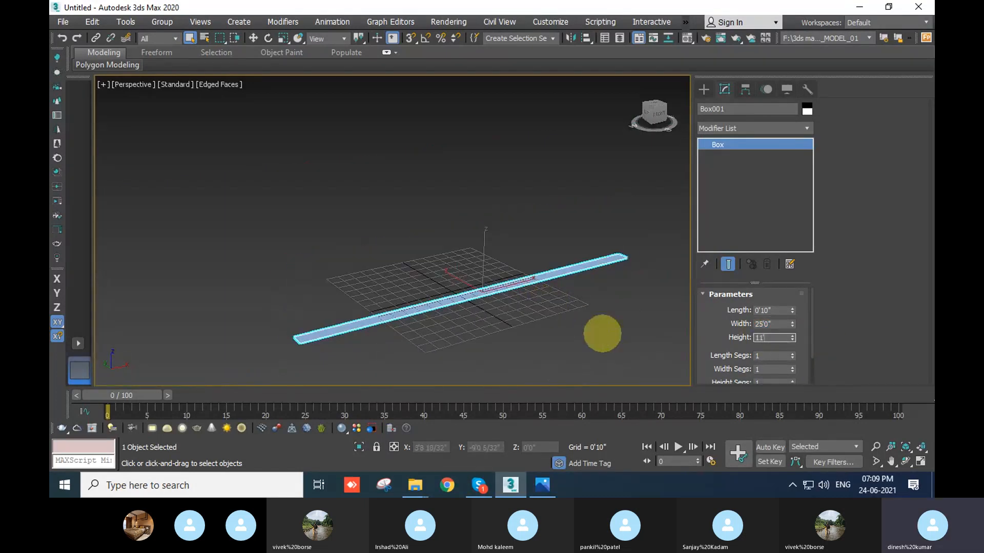
type("'")
key("Return")
left_click(573, 327)
left_click(479, 232)
middle_click_drag(479, 232, 462, 259)
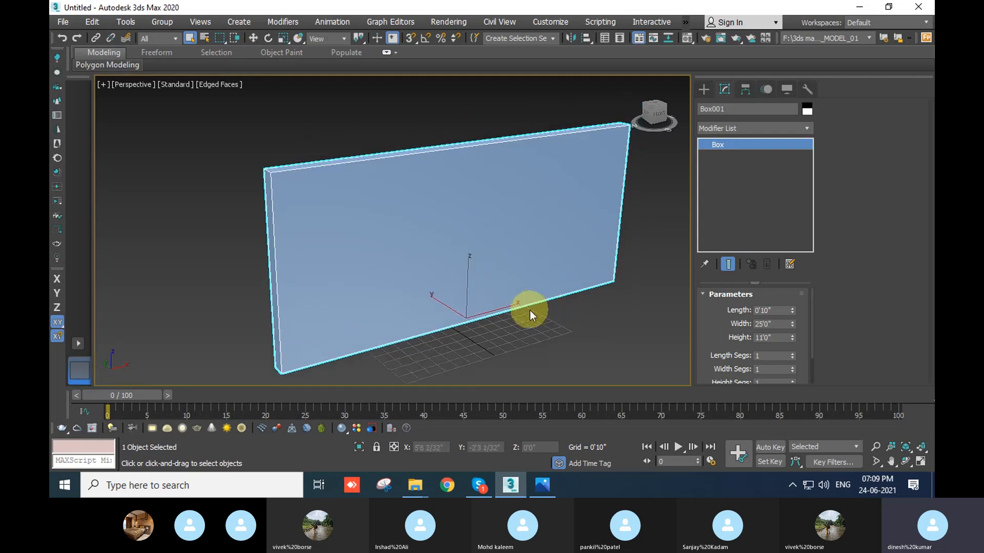
middle_click_drag(549, 352, 601, 331, "alt")
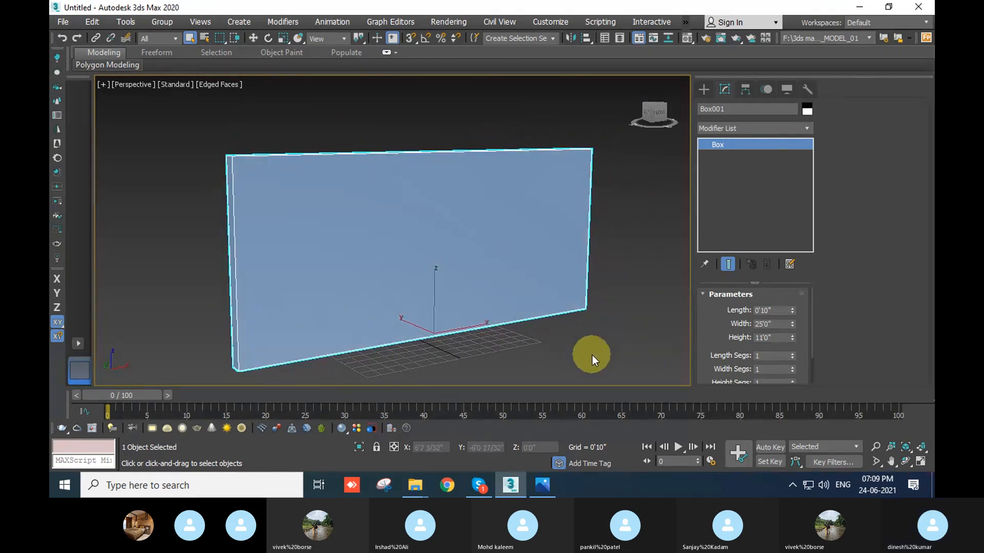
left_click(589, 351)
left_click(509, 270)
scroll(576, 278, "down", 3)
middle_click_drag(575, 279, 340, 275, "alt")
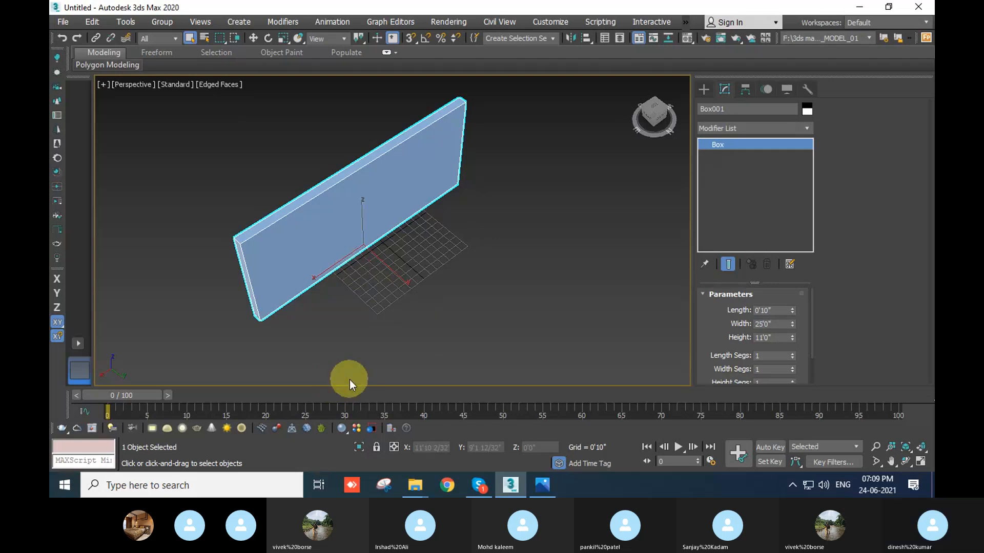
middle_click_drag(349, 379, 367, 379)
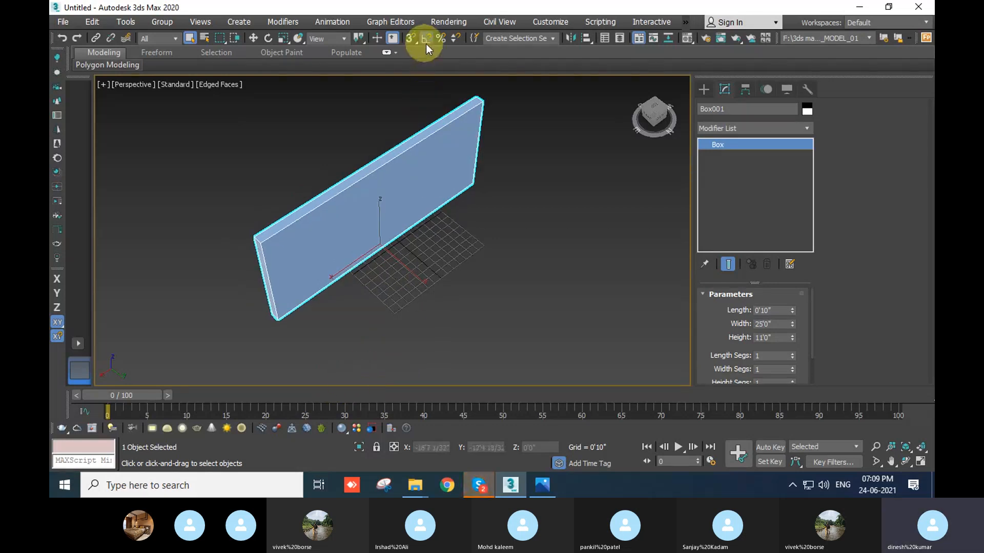
Switch to the Skype call window and move it off the modelling screen
left_click(479, 484)
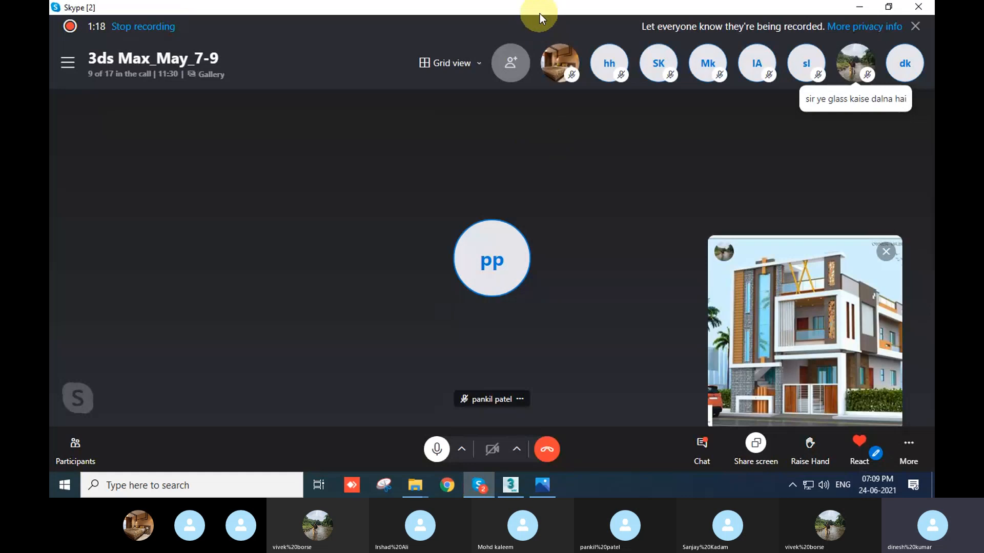
left_click_drag(539, 13, 933, 95)
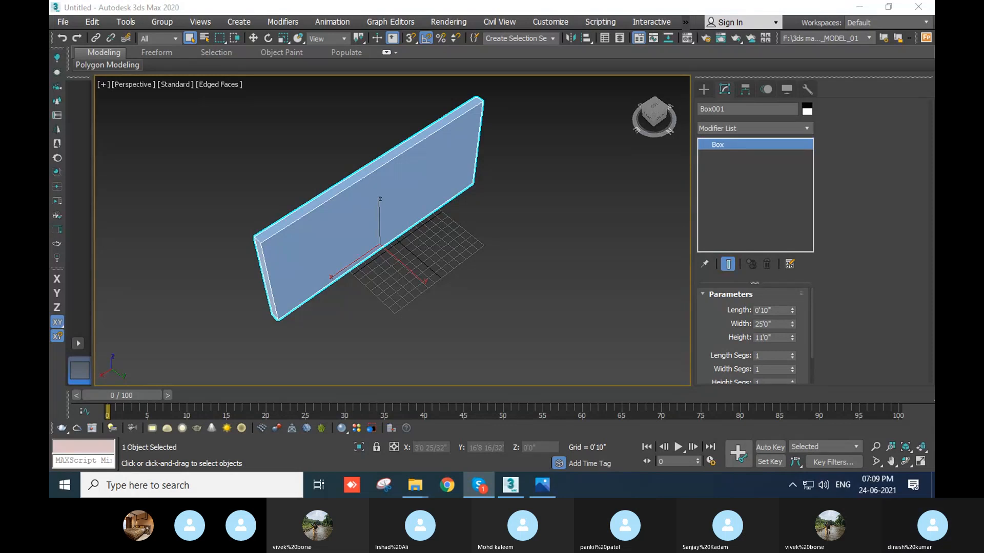
In the top view with the grid hidden, rotate the wall by -90° about Z as a single independent copy
middle_click_drag(528, 275, 444, 294)
key("alt+w")
left_click(306, 161)
key("alt+w")
scroll(434, 281, "up", 2)
key("g")
key("e")
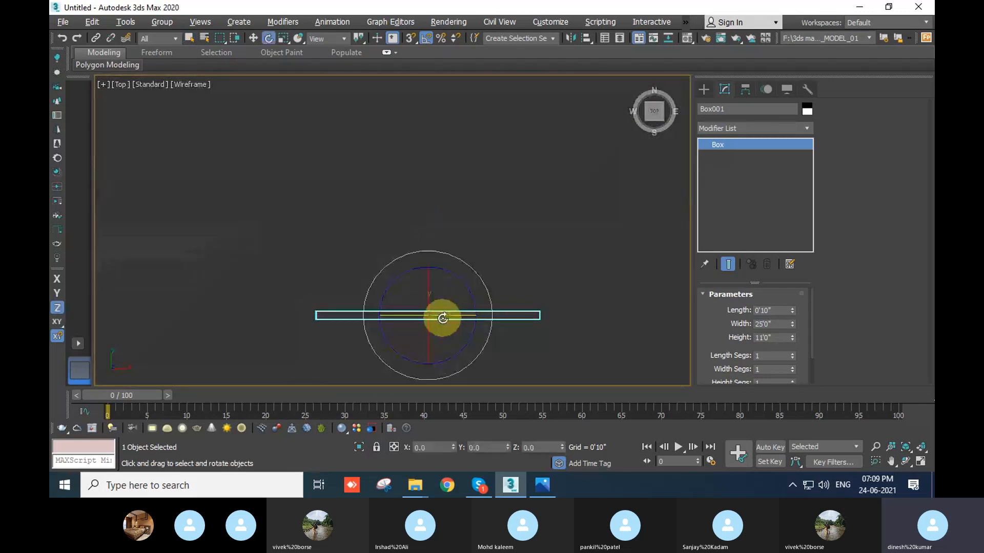
left_click(426, 39)
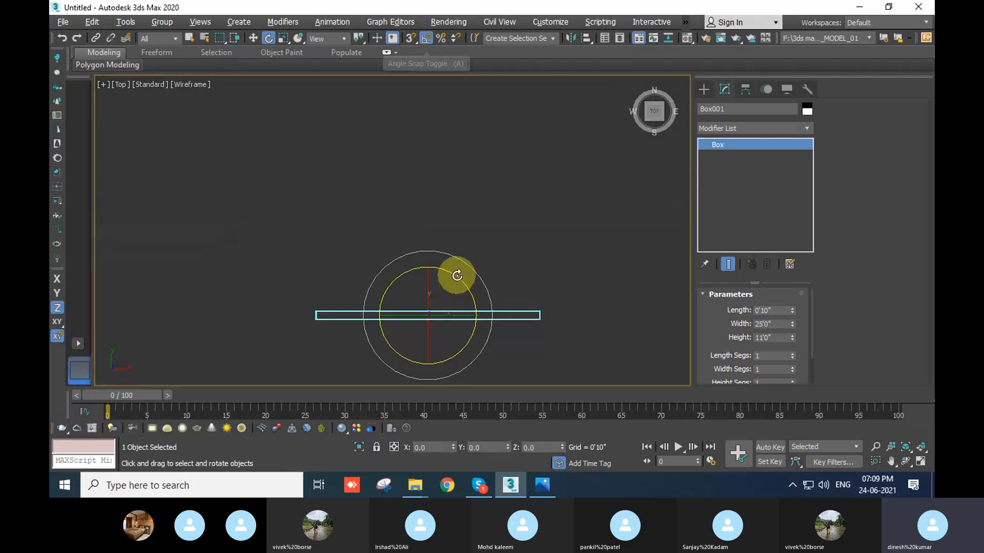
left_click_drag(457, 286, 503, 313)
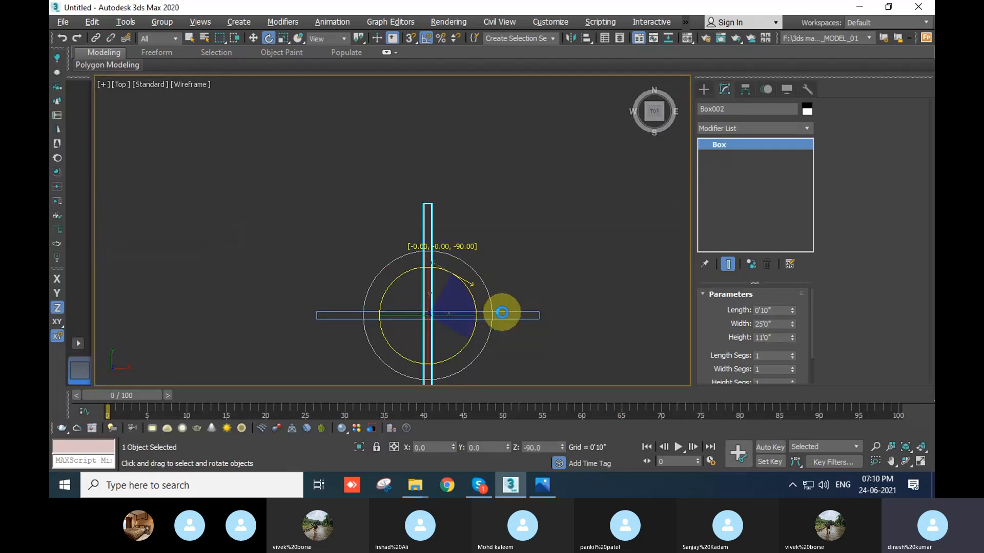
left_click(437, 202)
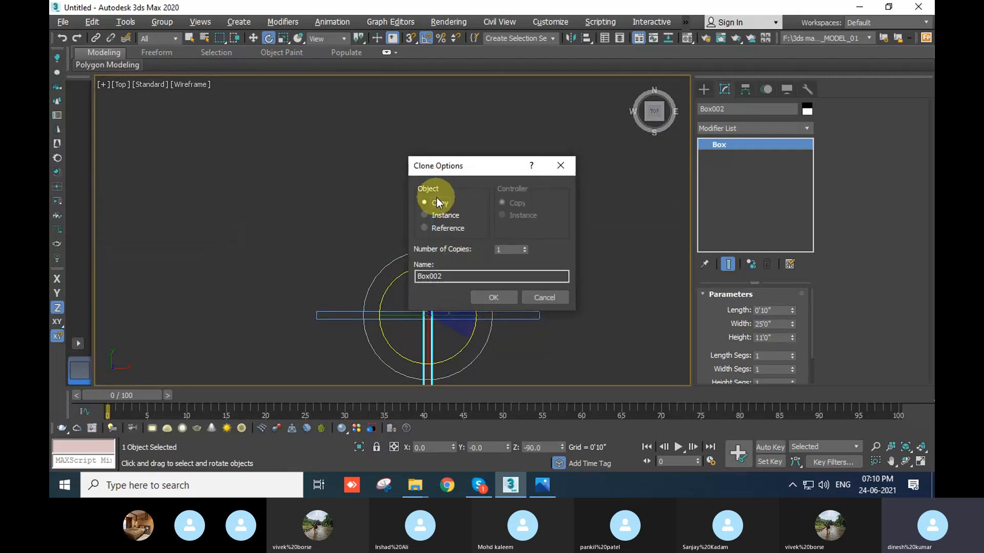
left_click(493, 297)
Move the copied wall to the first wall's left end and, with 3D snap enabled, align their upper corner vertices
key("w")
mouse_move(474, 292)
left_mouse_down()
mouse_move(413, 199)
mouse_move(369, 178)
left_mouse_up()
middle_click_drag(393, 218, 396, 233)
key("p")
middle_click_drag(538, 363, 528, 291, "alt")
scroll(527, 297, "up", 3)
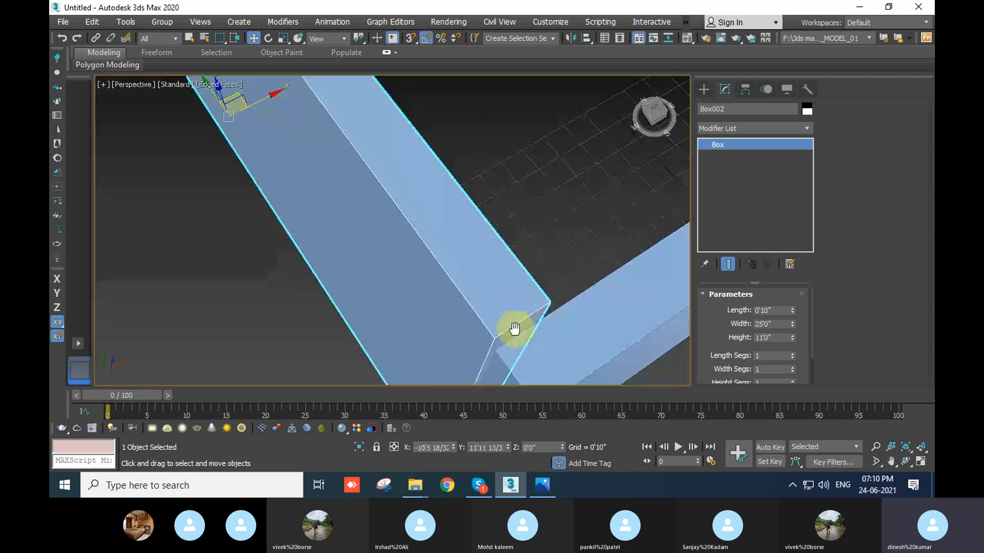
middle_click_drag(514, 329, 486, 280)
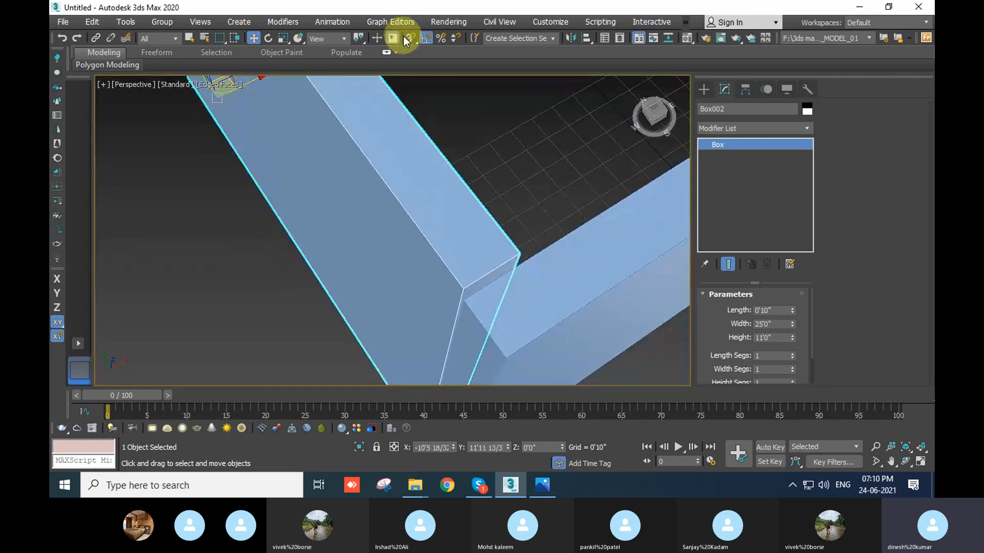
left_click(410, 38)
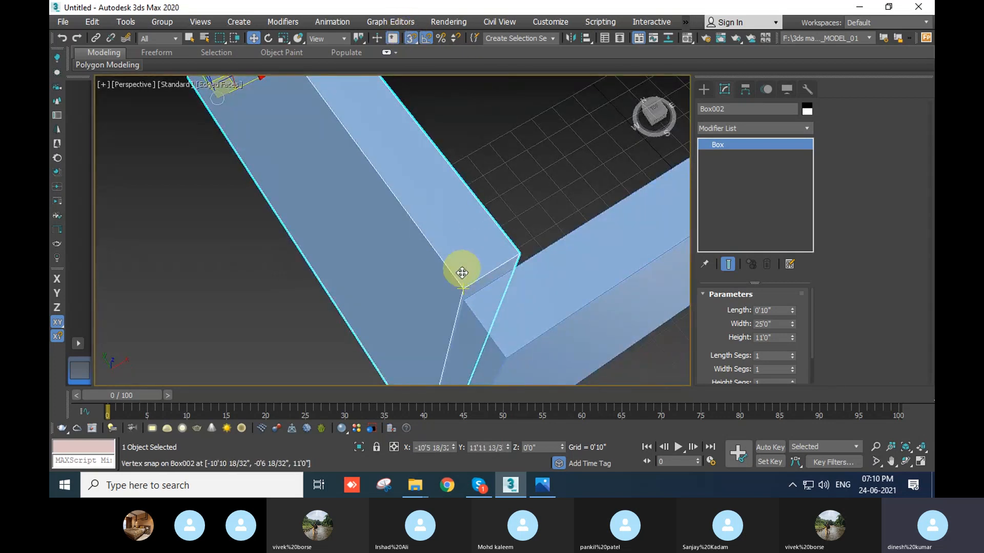
left_click_drag(459, 285, 452, 309)
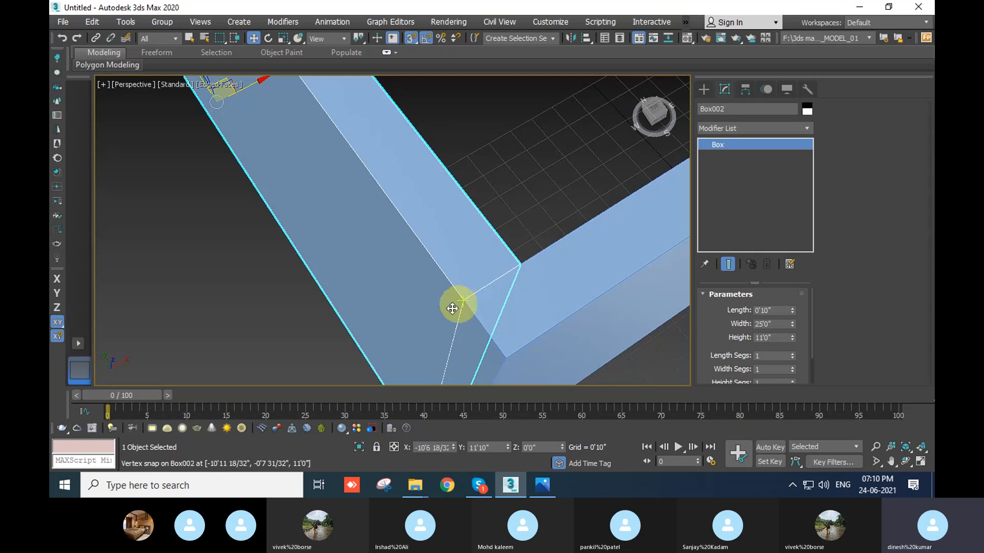
Set the copied side wall's width to 40'
scroll(451, 308, "down", 10)
middle_click_drag(450, 259, 417, 296, "alt")
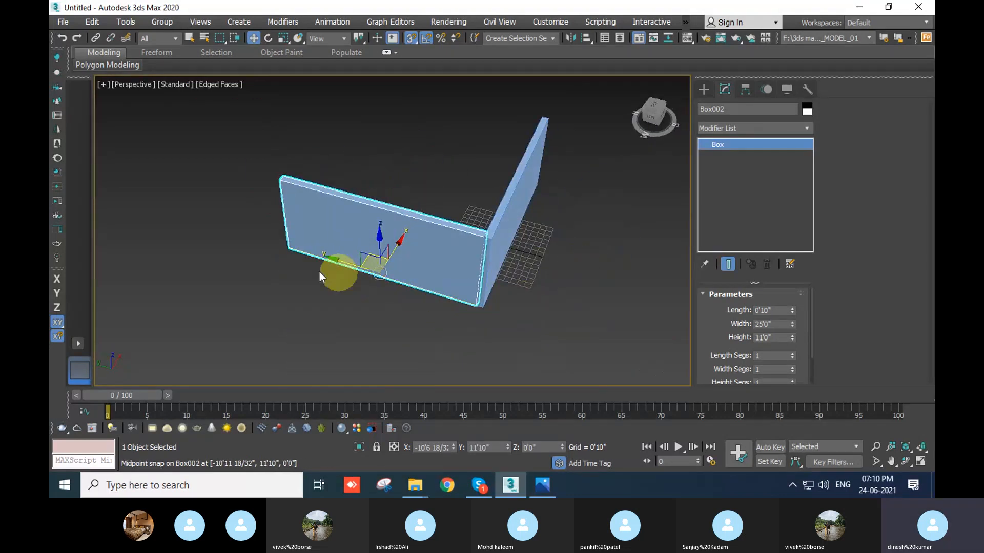
middle_click_drag(281, 302, 407, 319)
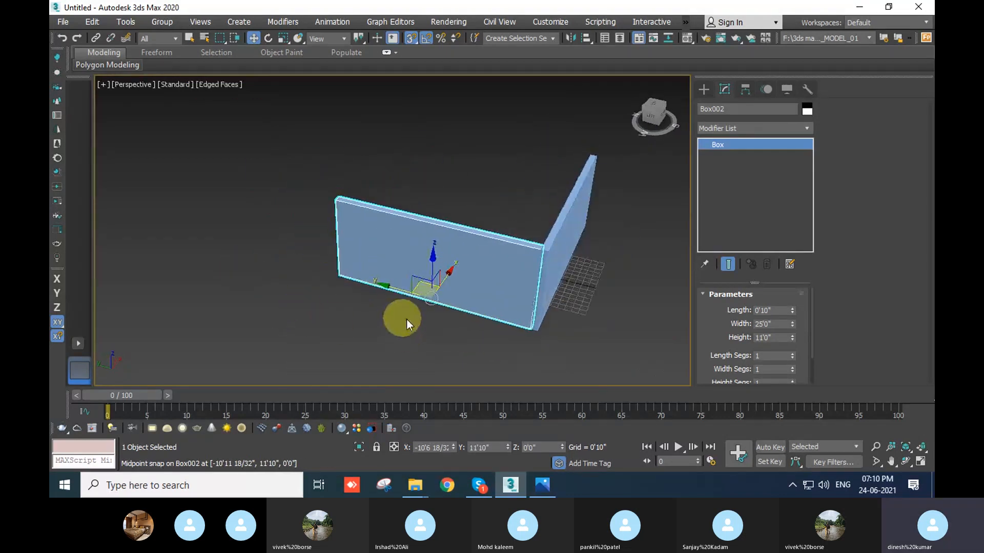
middle_click_drag(589, 373, 560, 358)
left_click(759, 324)
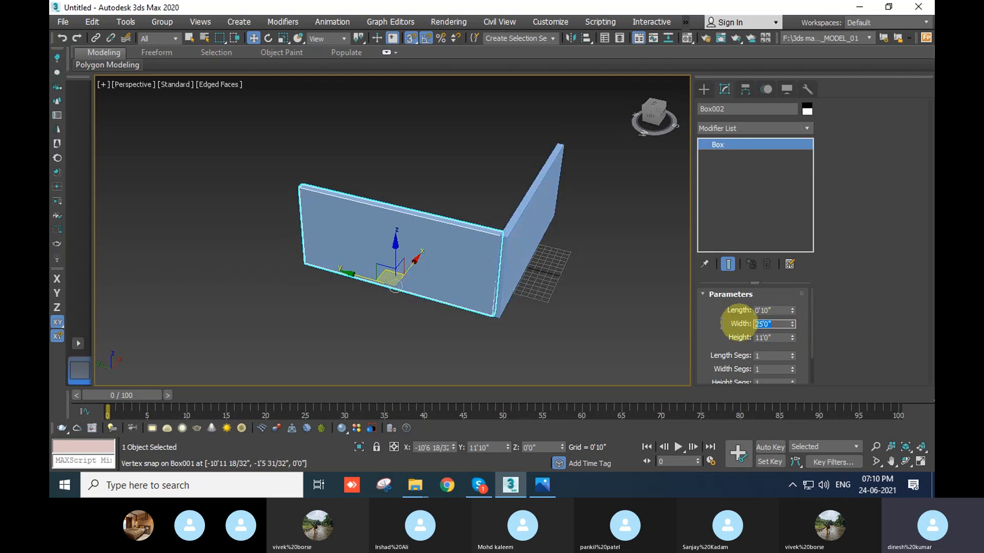
type("40")
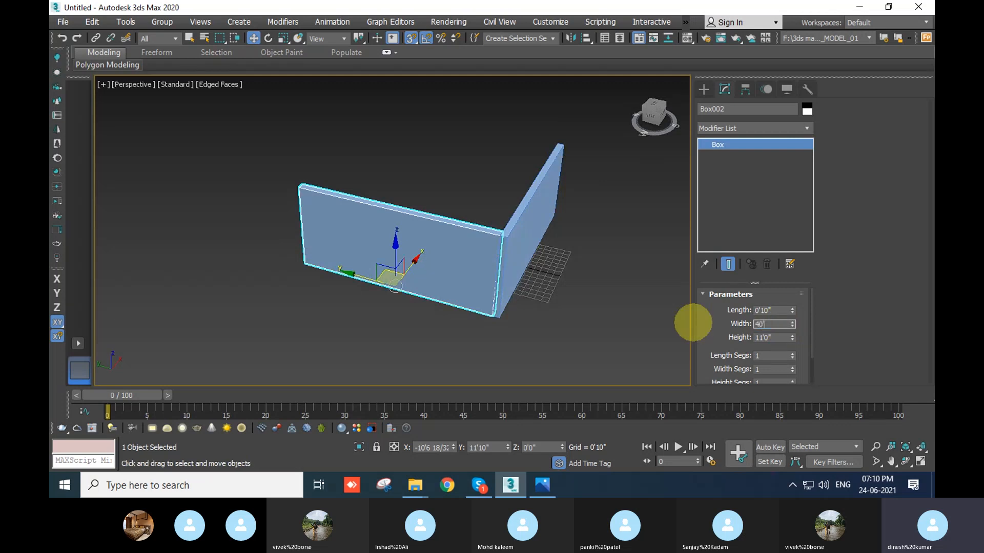
key("Return")
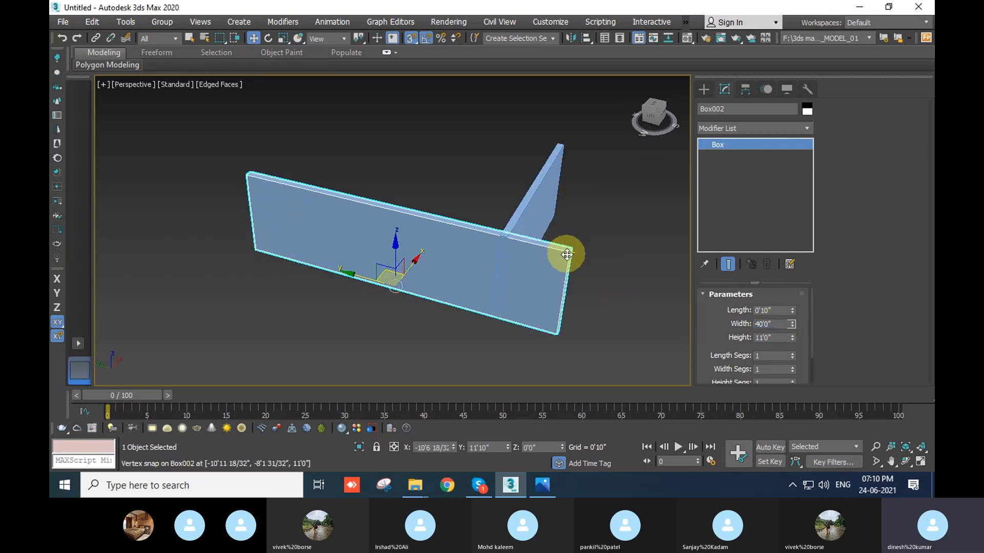
Snap the 40' side wall's near corner vertex to the front wall's rear corner so it sits directly behind that wall
left_click_drag(567, 254, 487, 283)
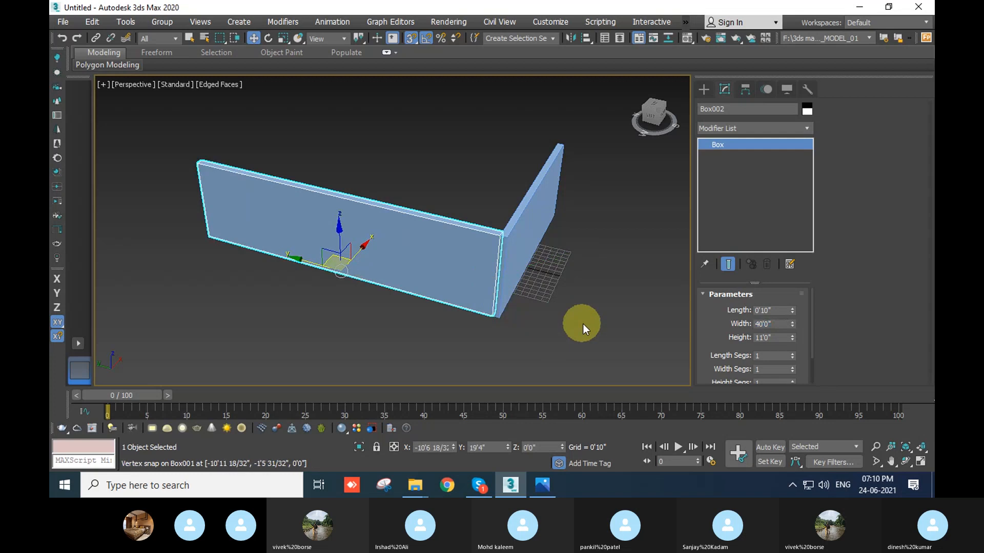
middle_click_drag(582, 323, 481, 309, "alt")
scroll(410, 270, "up", 8)
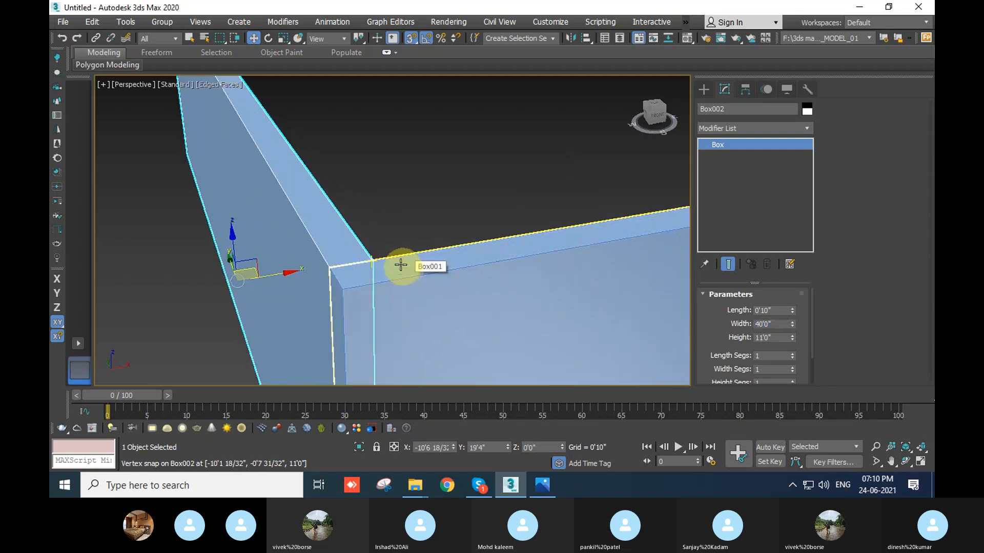
scroll(401, 264, "down", 6)
middle_click_drag(484, 329, 579, 235, "alt")
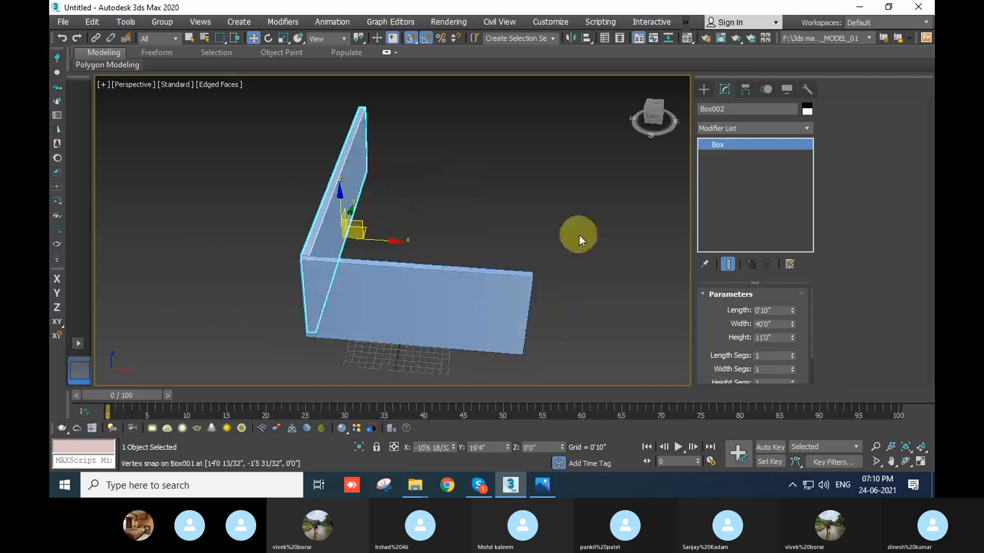
In the top view with snap off, copy the side wall along X and place the copy at about X 3'10"
left_click(569, 236)
key("alt+w")
left_click(315, 164)
key("alt+w")
middle_click_drag(349, 259, 297, 279)
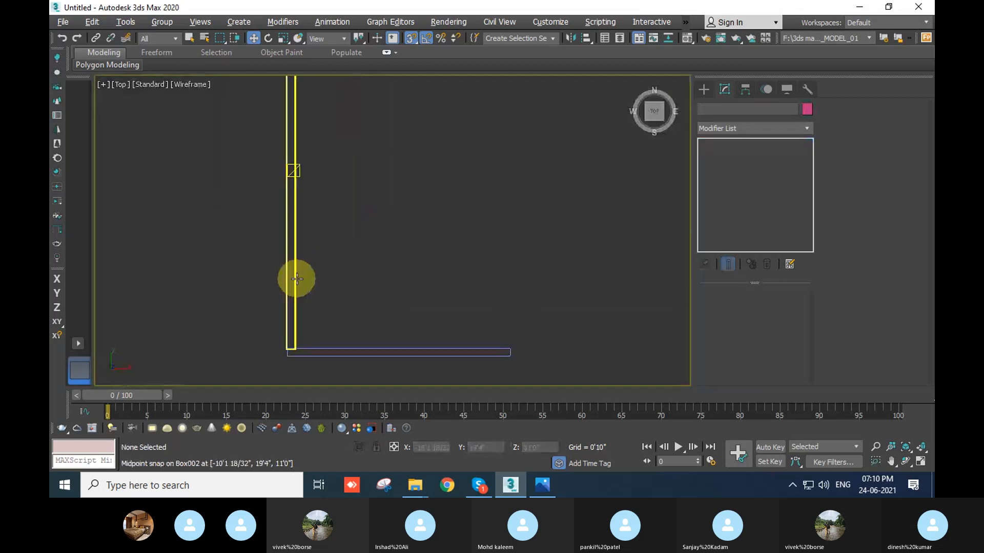
left_click(297, 278)
key("s")
middle_click_drag(358, 288, 308, 307)
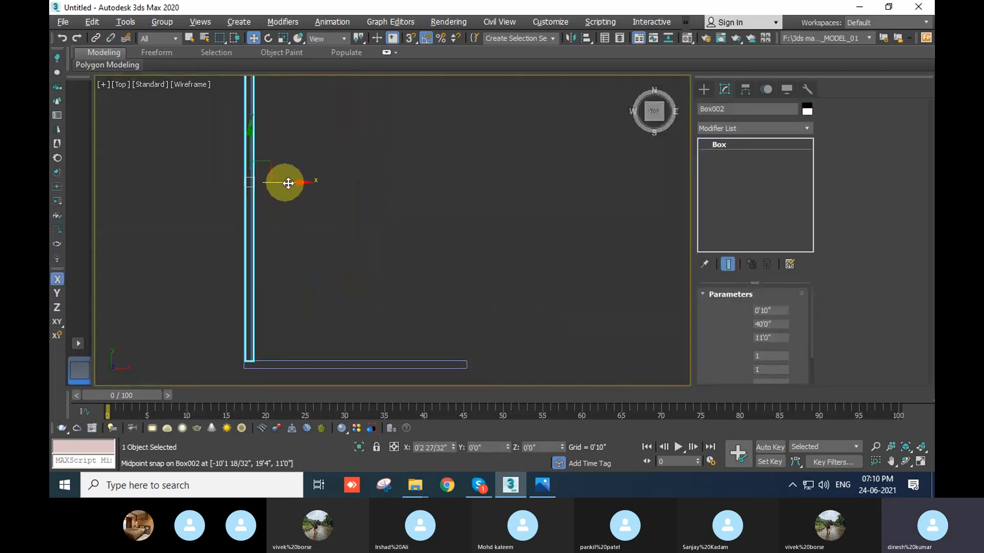
left_click_drag(288, 183, 493, 195, "shift")
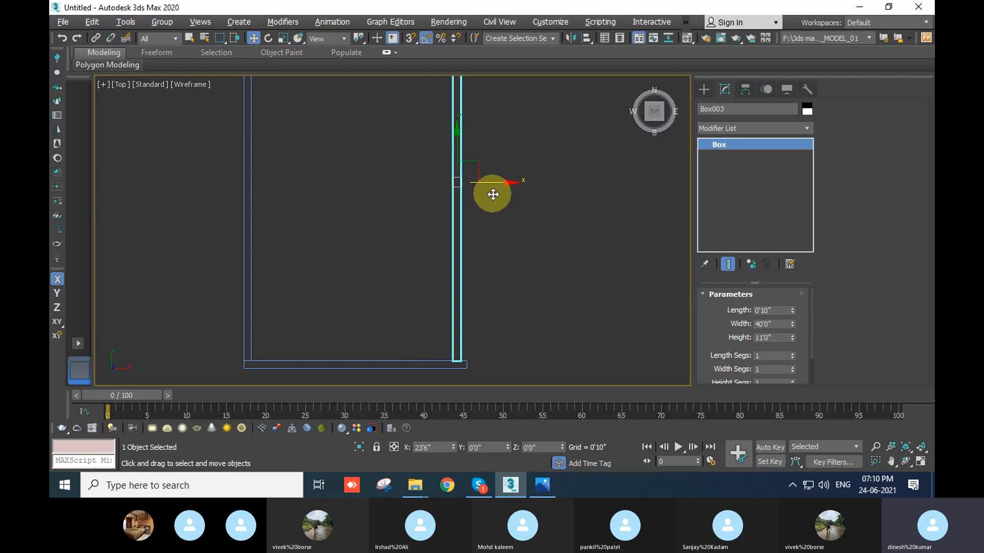
left_click(496, 297)
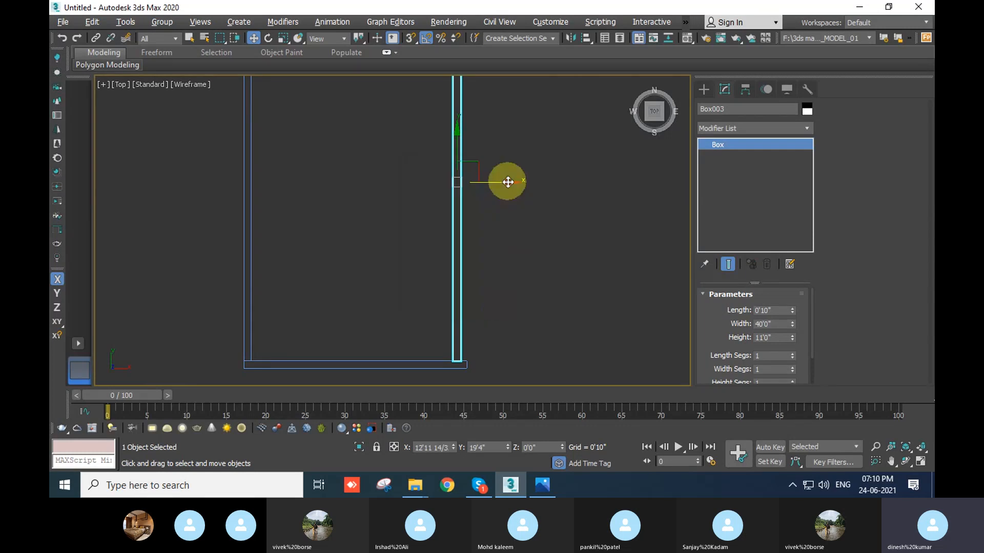
left_click_drag(507, 182, 426, 177)
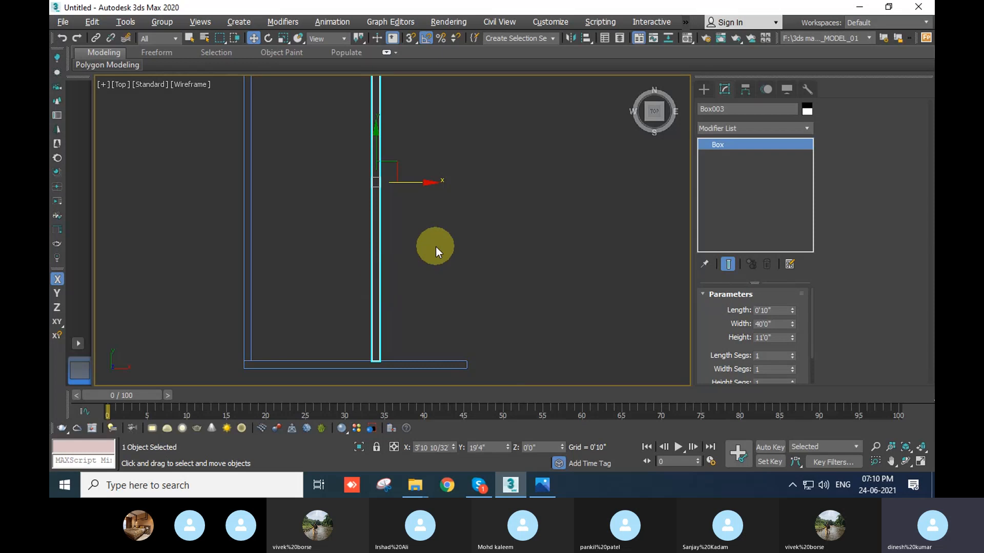
Set the copied middle wall's width to 10'
middle_click_drag(435, 247, 450, 267)
scroll(450, 267, "down", 3)
middle_click_drag(481, 308, 507, 319)
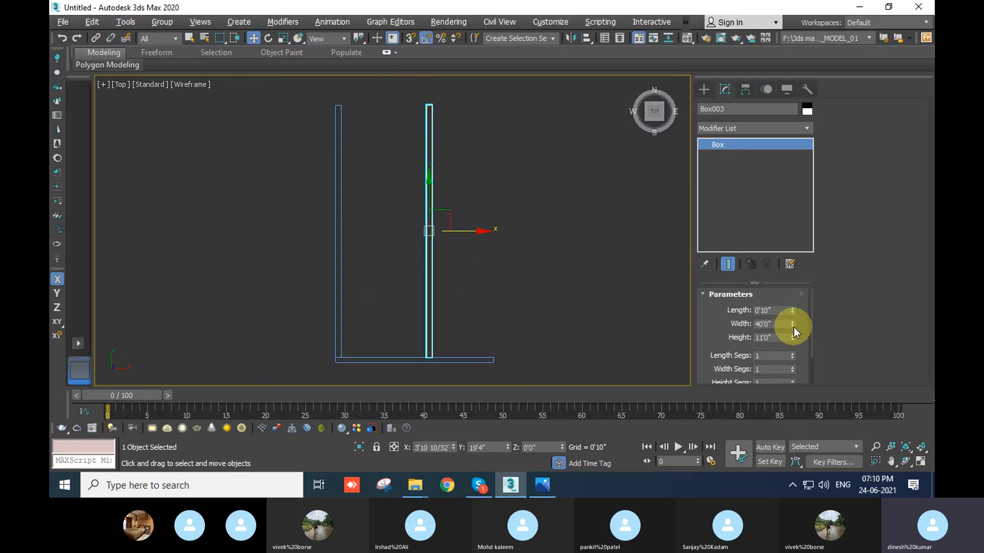
left_click_drag(794, 327, 812, 365)
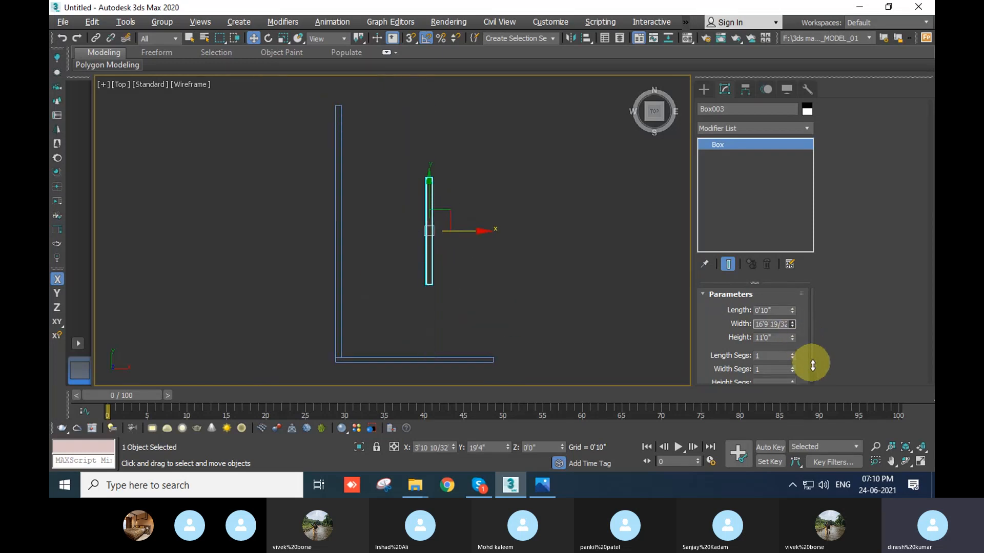
right_click(792, 324)
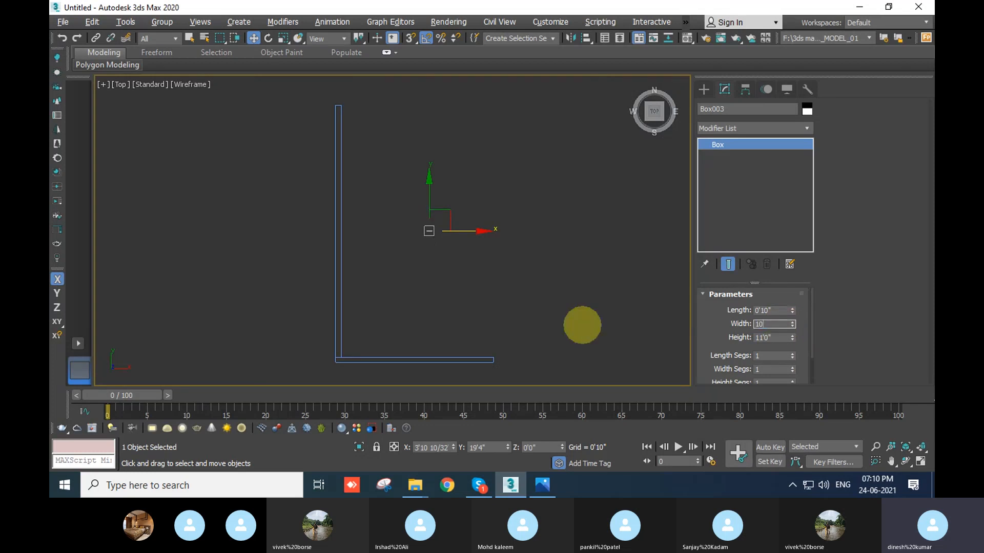
type("10")
key("Return")
Move the 10' wall along Y toward the front wall and vertex-snap its lower end onto the front wall's inner face
left_click_drag(428, 185, 434, 277)
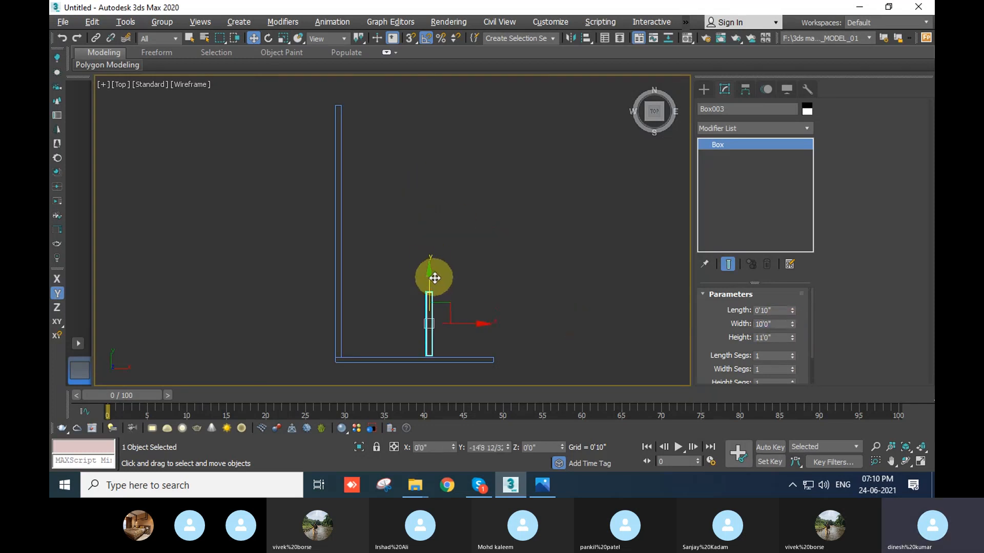
scroll(450, 336, "up", 4)
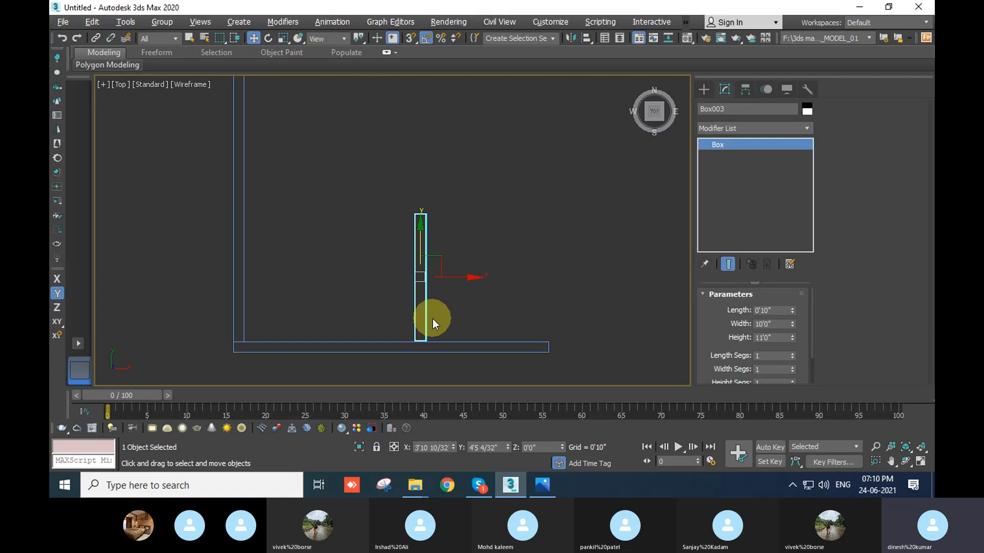
scroll(433, 318, "up", 2)
middle_click_drag(439, 333, 439, 281)
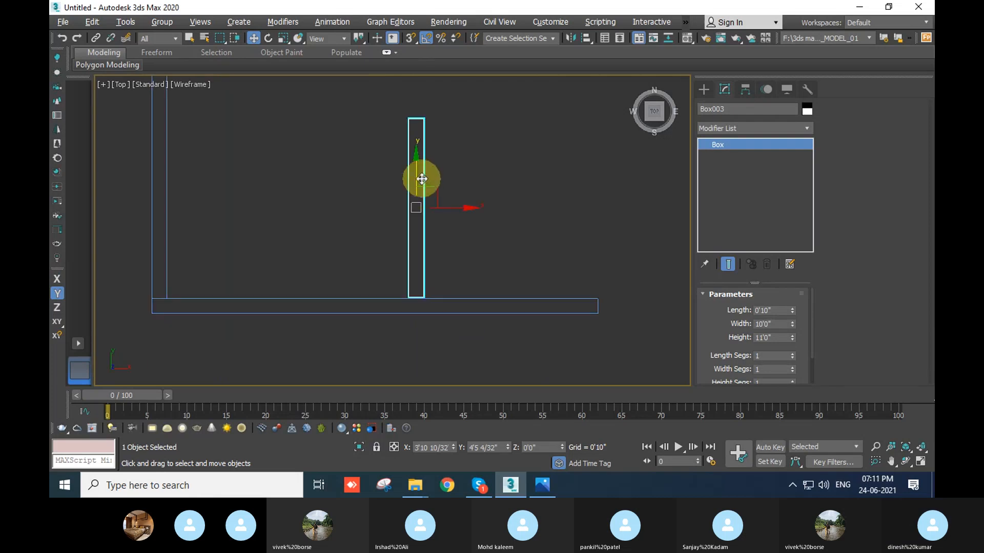
left_click_drag(420, 174, 418, 167)
left_click(410, 40)
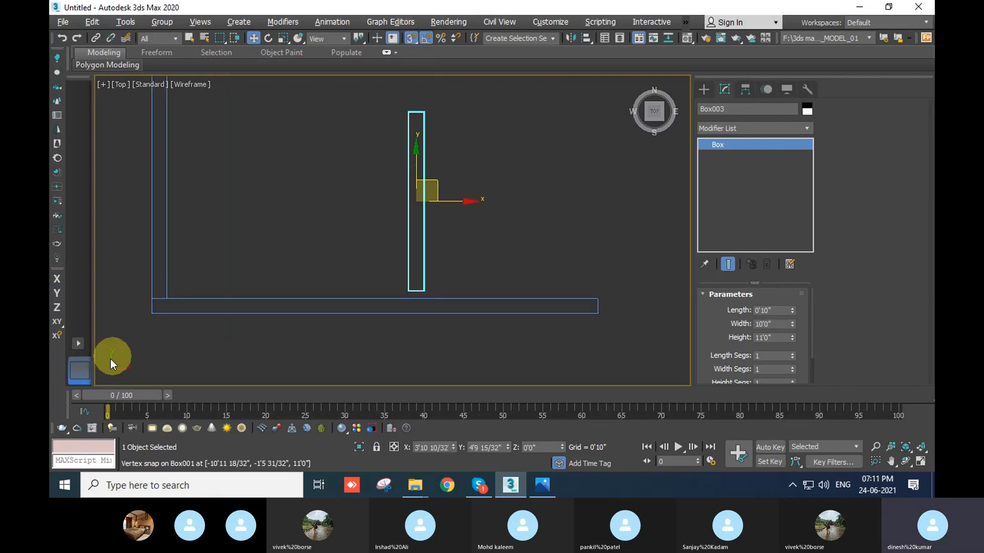
key("F6")
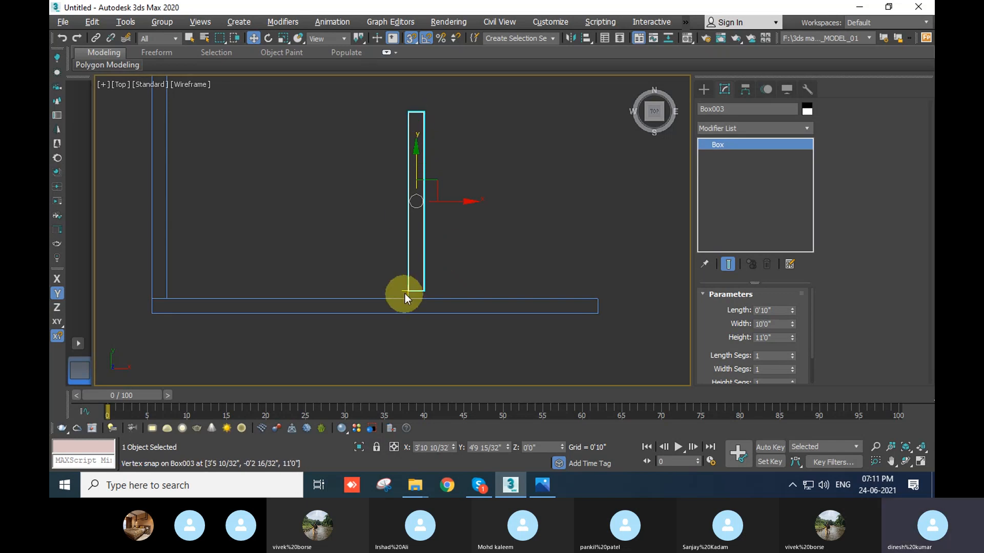
left_click_drag(411, 290, 599, 300)
middle_click_drag(485, 330, 462, 419)
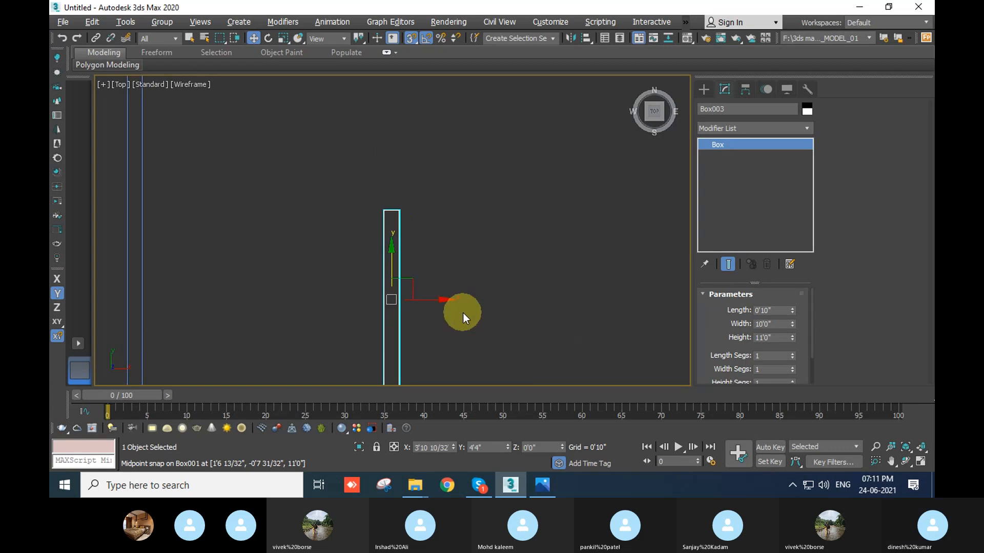
middle_click_drag(467, 315, 470, 337)
middle_click_drag(436, 295, 456, 261)
key("s")
key("e")
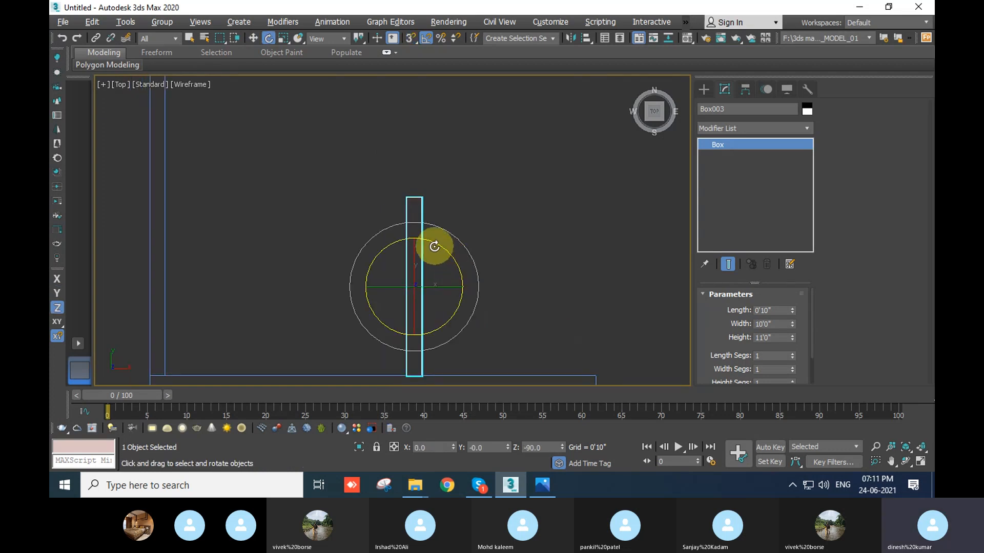
mouse_move(432, 244)
left_mouse_down("shift")
mouse_move(487, 277)
mouse_move(487, 266)
mouse_move(457, 285)
mouse_move(512, 277)
left_mouse_up("shift")
left_click(537, 296)
Copy the 10' wall along X as one independent copy at about X 7'5" and rotate it 90° about Z
key("w")
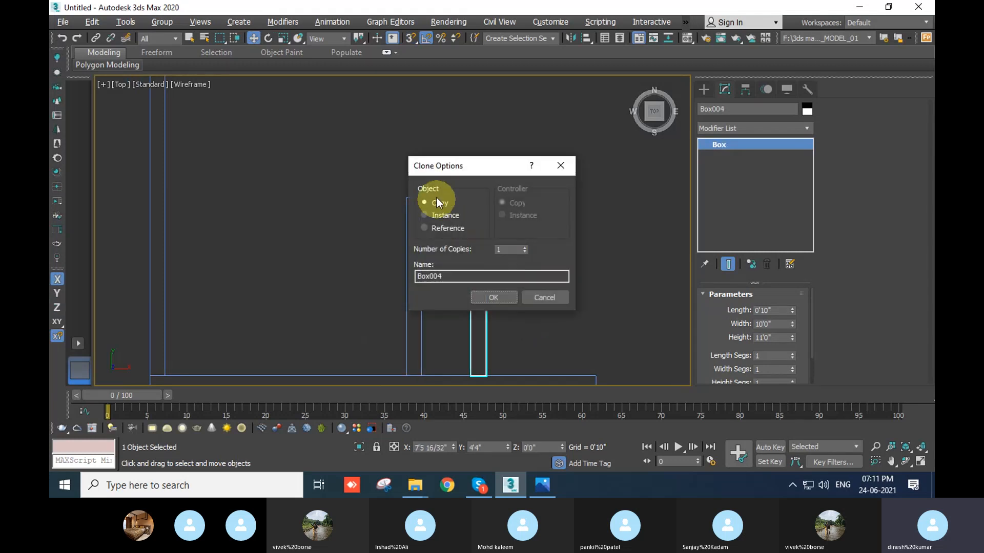
left_click(495, 296)
key("e")
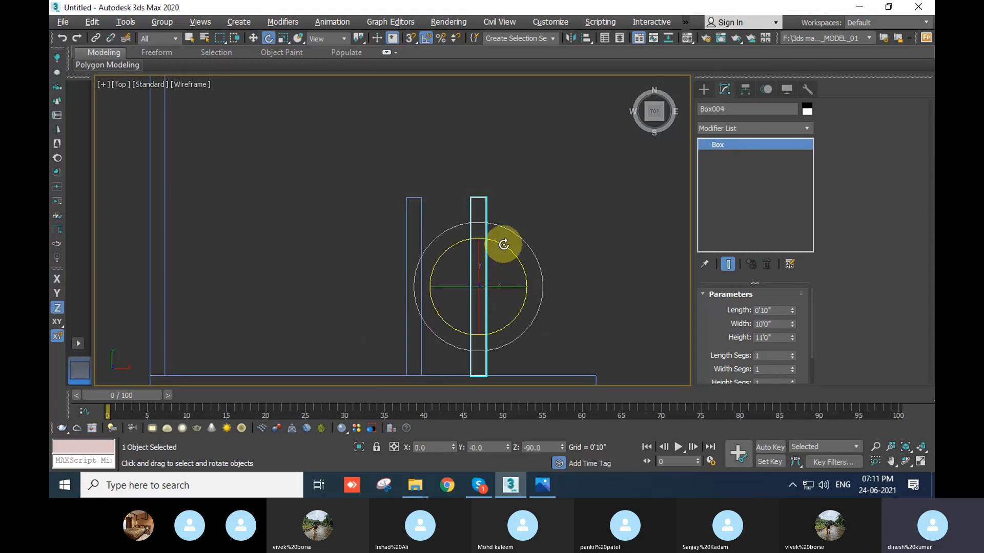
left_click_drag(504, 245, 521, 263)
middle_click_drag(560, 327, 538, 323)
Enable 3D snap and align the rotated wall's lower corner with the upper outer corner of the short wall, along X and Y
key("w")
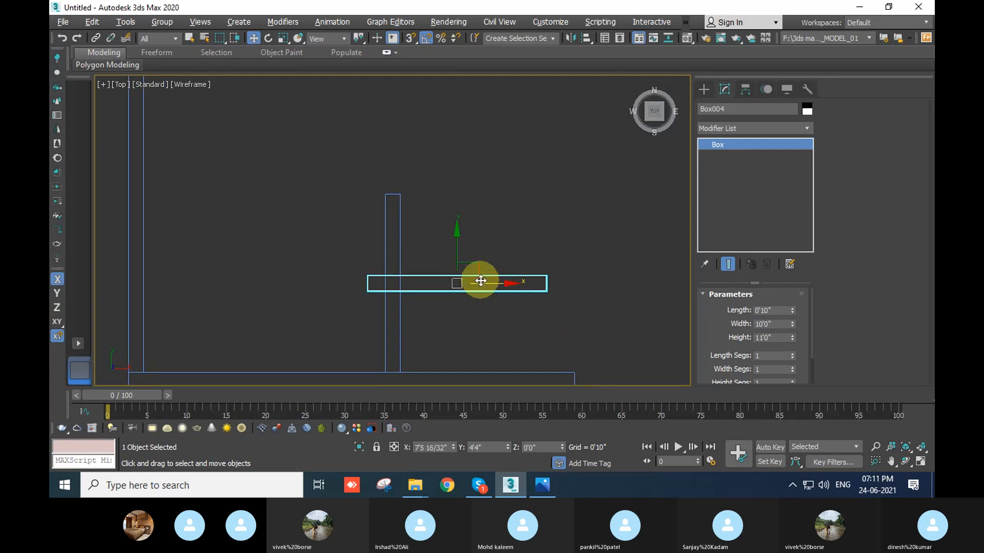
key("s")
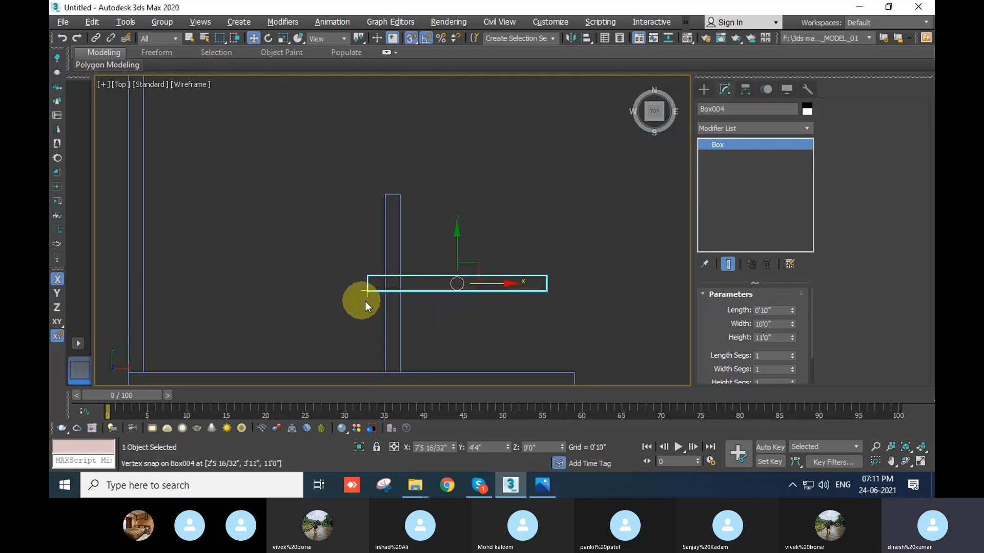
left_click_drag(369, 292, 385, 195)
left_click(469, 245)
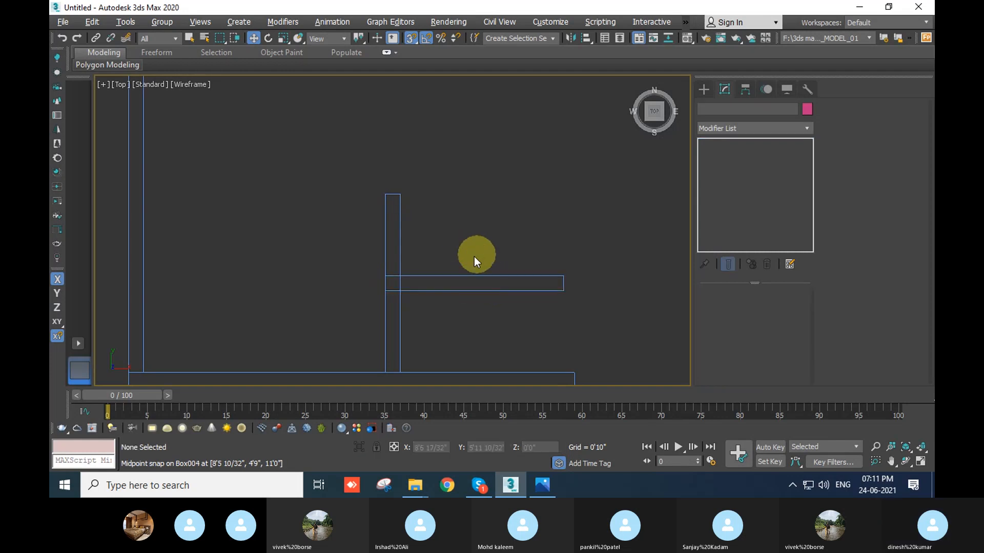
left_click(457, 275)
left_click_drag(386, 286, 387, 193)
middle_click_drag(535, 328, 518, 332)
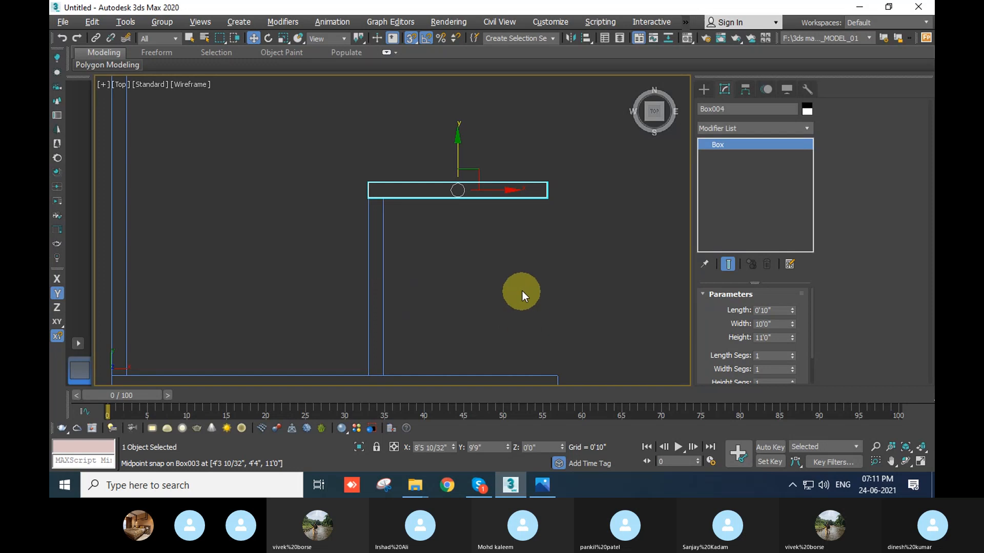
Convert the rotated wall to an Editable Poly and snap its free-end vertices along X to line up with the front wall's end
middle_click_drag(521, 291, 521, 270)
right_click(483, 194)
mouse_move(543, 324)
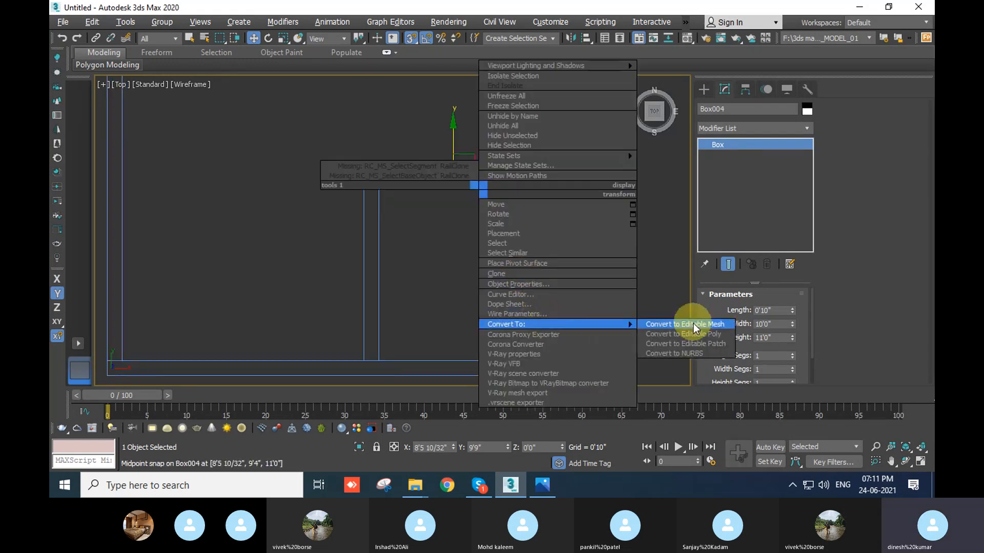
left_click(701, 337)
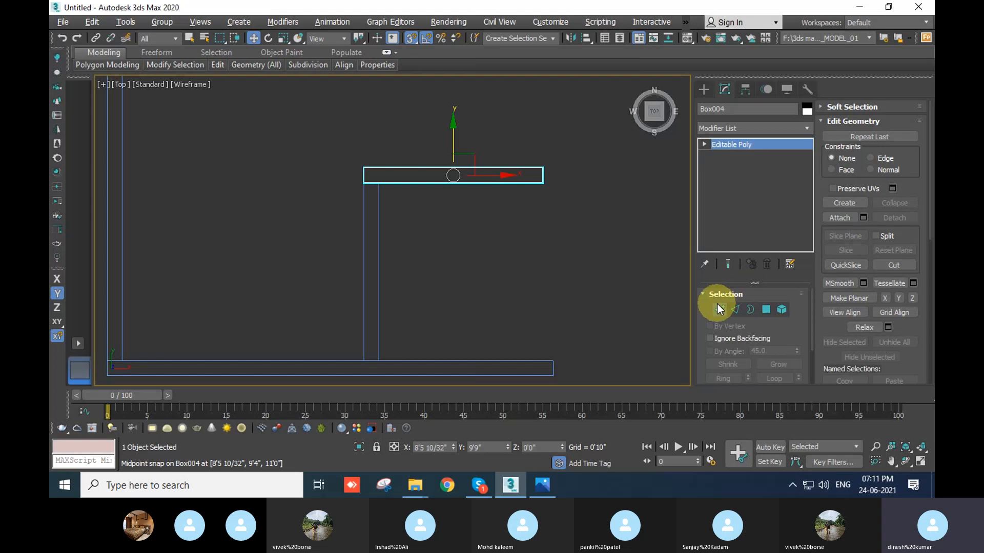
left_click(719, 309)
left_click_drag(527, 138, 570, 207)
middle_click_drag(570, 253, 566, 230)
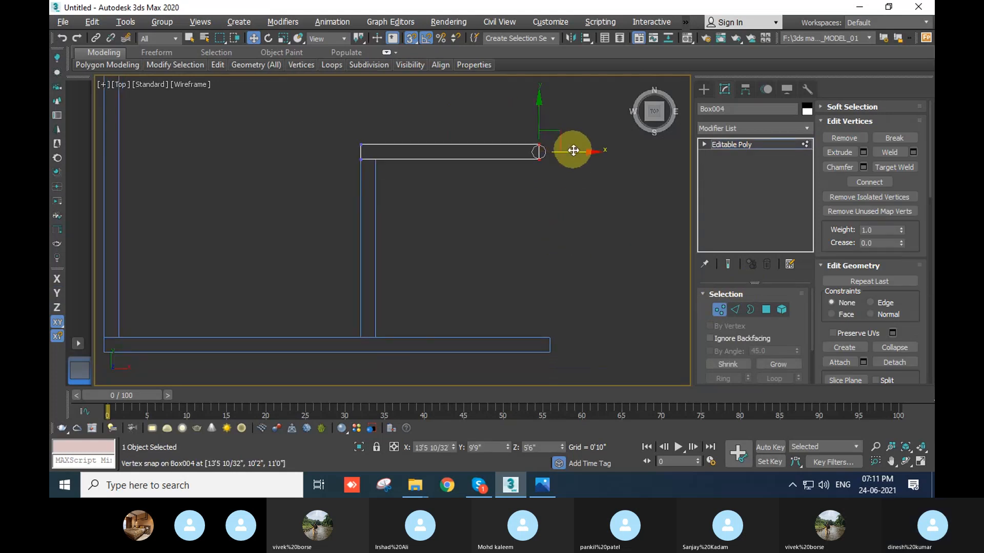
left_click_drag(571, 151, 549, 342)
scroll(502, 256, "down", 5)
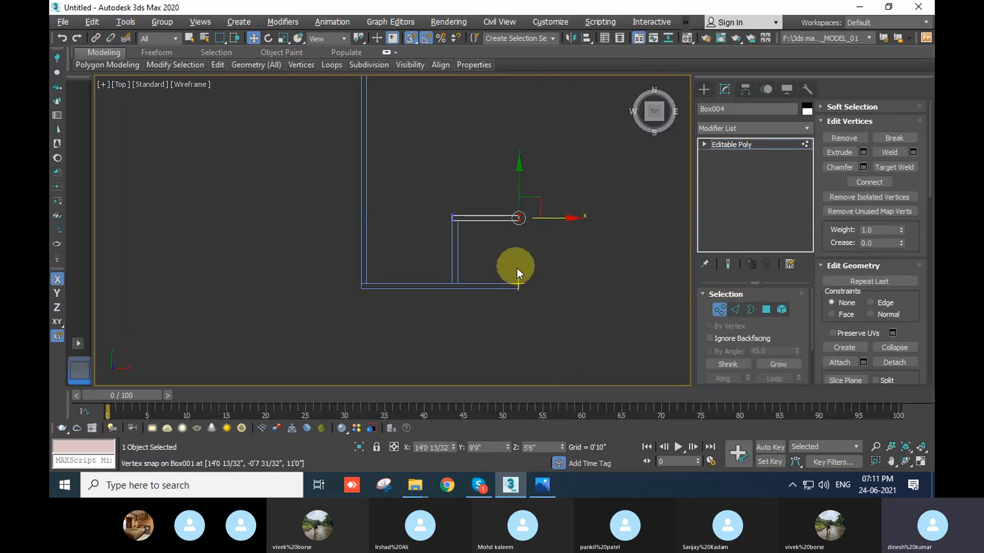
left_click(719, 309)
left_click(585, 318)
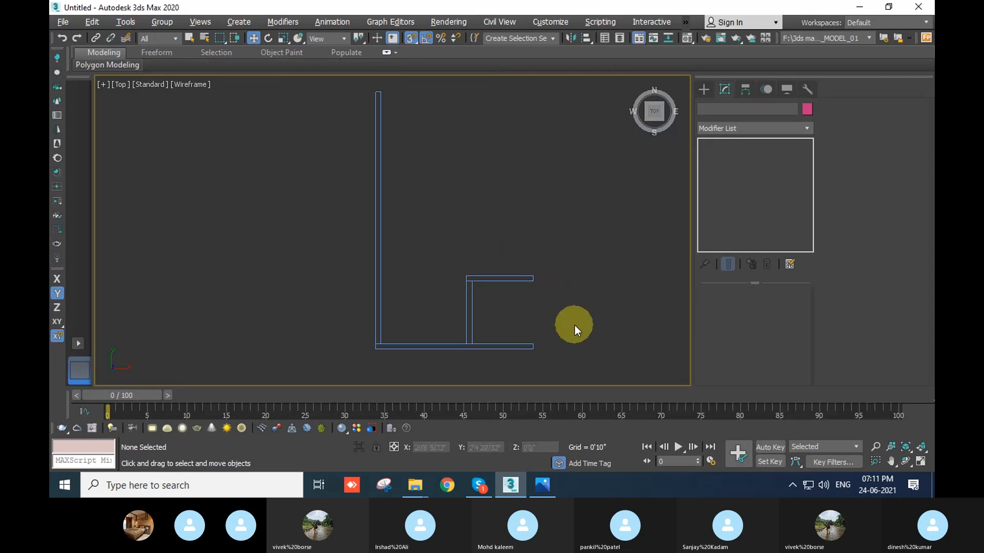
With snap off, copy the 40' side wall to the opposite side, just behind the free end of the recess wall
left_click(352, 283)
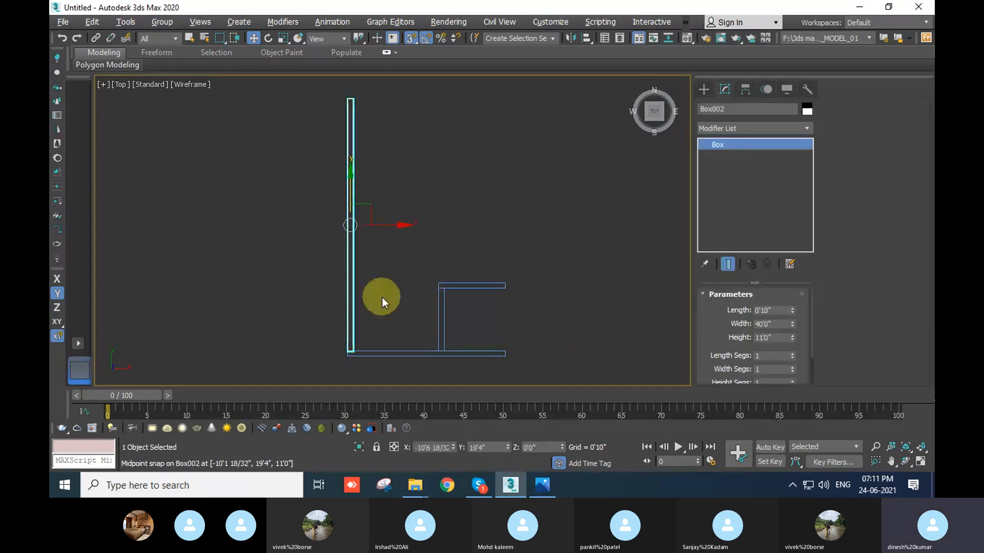
key("s")
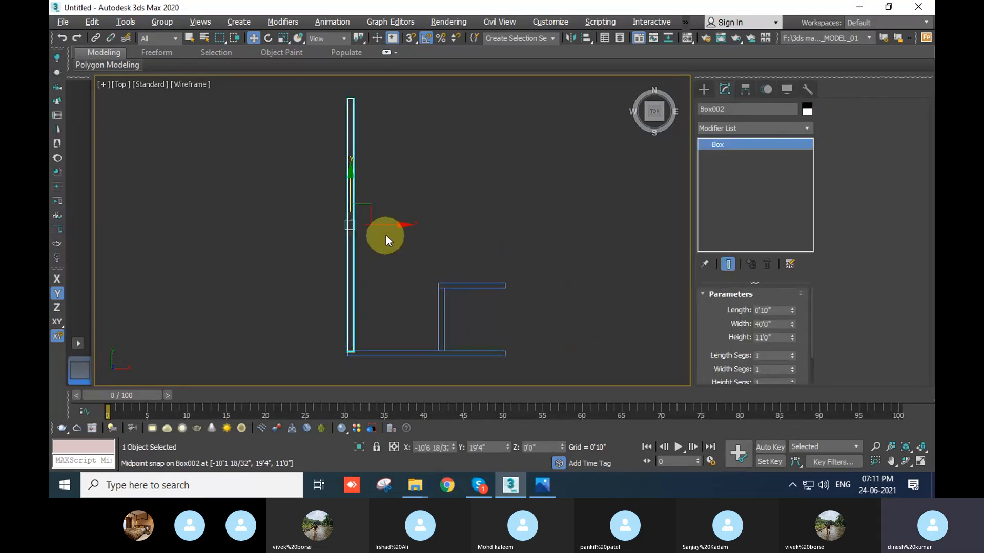
mouse_move(375, 216)
left_mouse_down("shift")
mouse_move(540, 162)
mouse_move(522, 143)
left_mouse_up("shift")
left_click(497, 298)
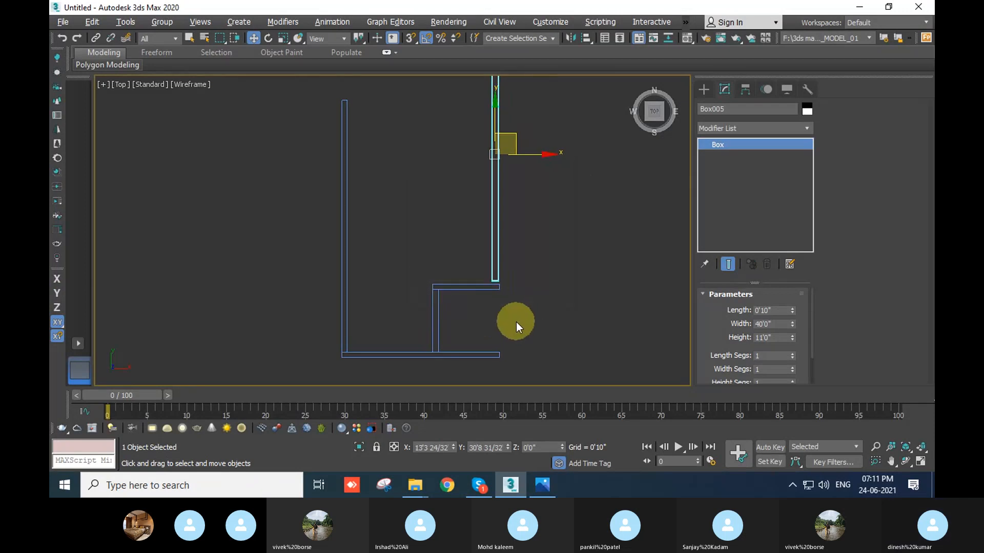
With 3D snap enabled, move the new 40' wall along Y so its lower end meets the recess wall's rear face
key("s")
scroll(469, 309, "up", 5)
scroll(534, 325, "down", 4)
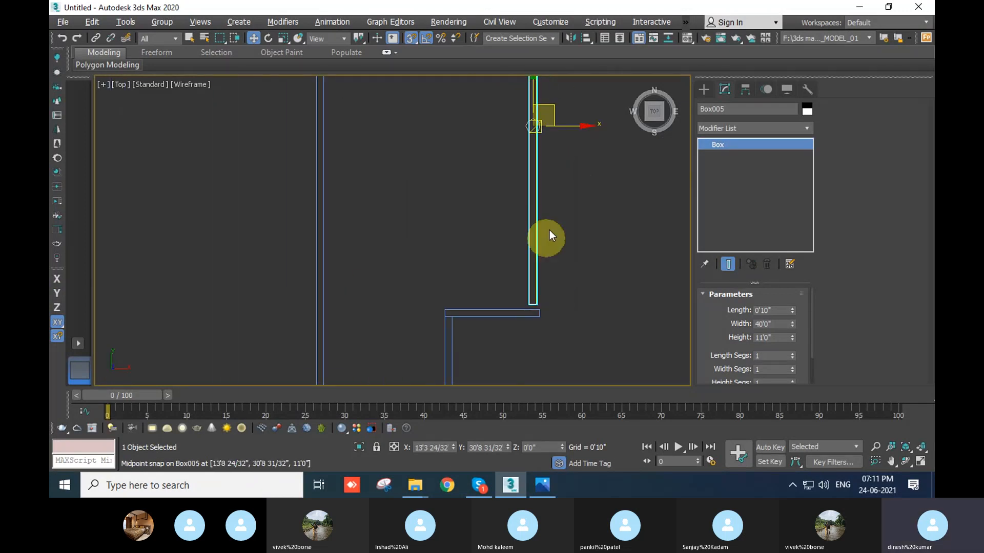
left_click(534, 88)
scroll(527, 312, "up", 4)
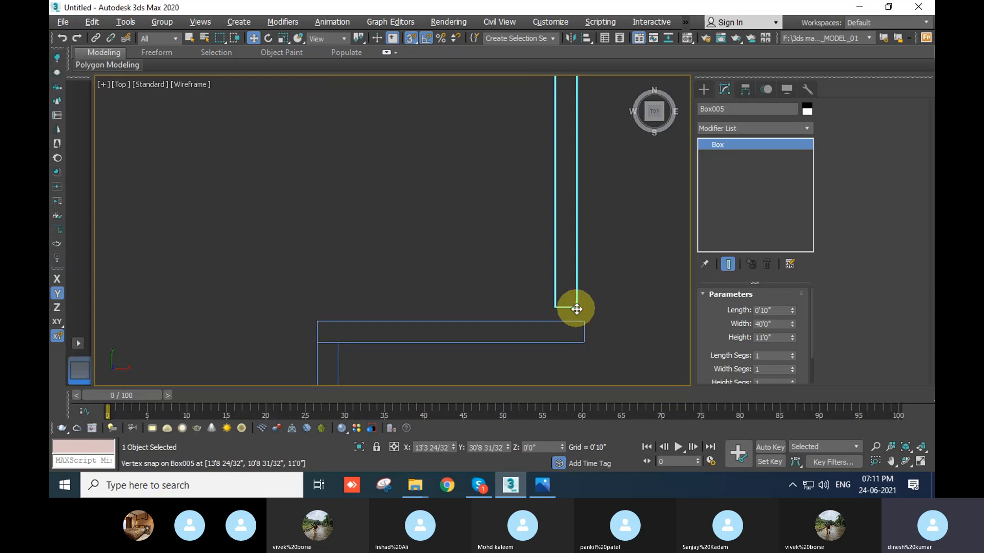
left_click_drag(576, 309, 322, 325)
scroll(497, 321, "down", 3)
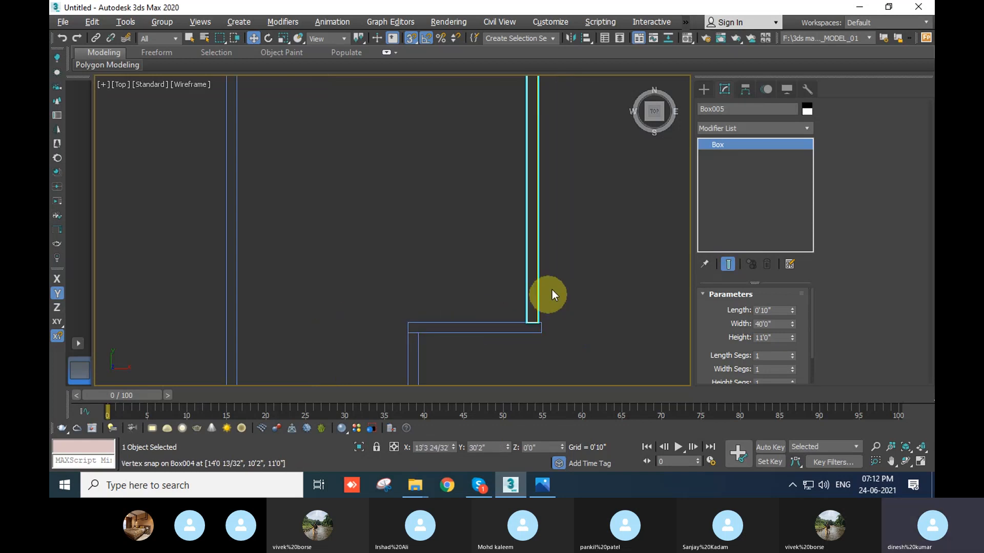
Snap the new 40' side wall along X so its outer face lines up with the recess wall's free end
scroll(574, 193, "down", 3)
middle_click_drag(586, 192, 567, 218)
scroll(535, 282, "up", 10)
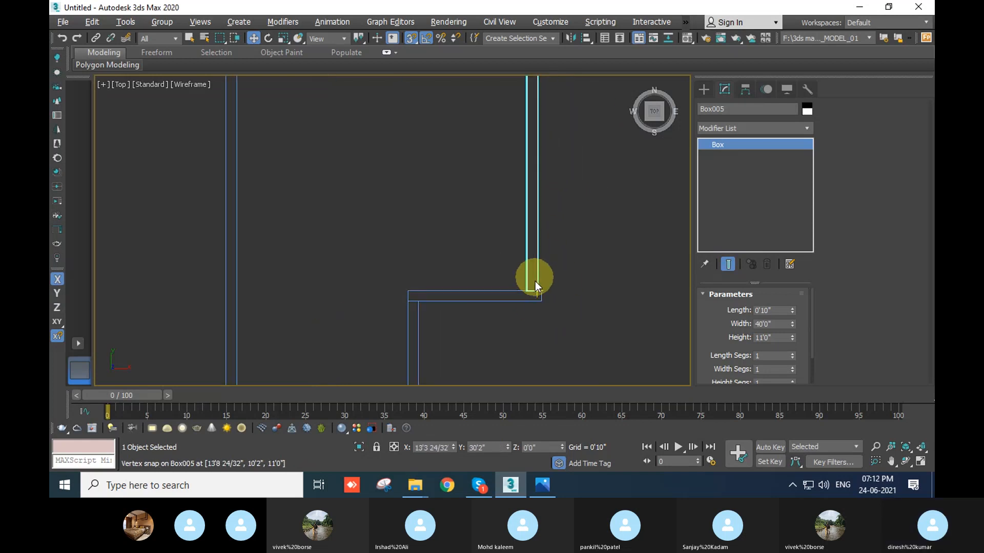
left_click_drag(540, 316, 583, 323)
scroll(567, 300, "down", 4)
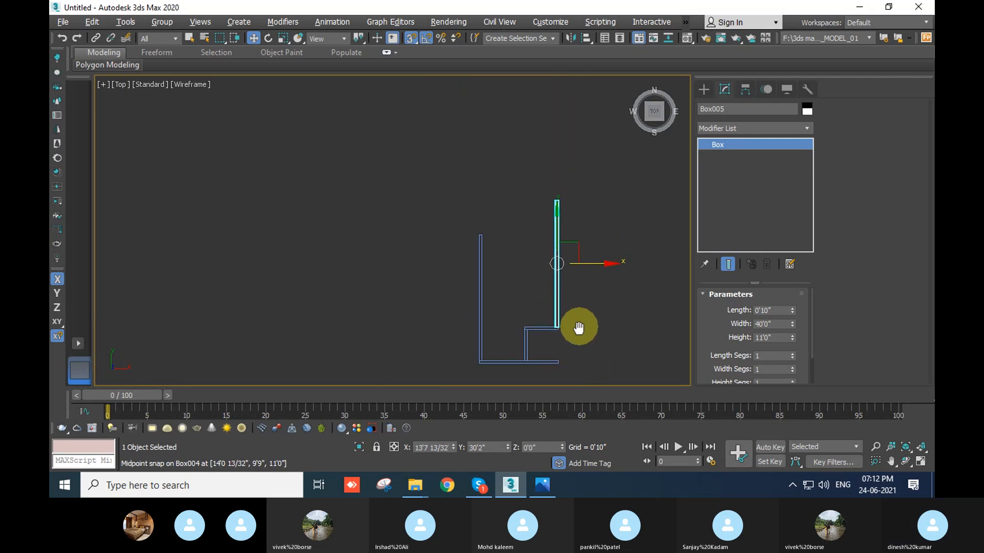
Convert the new side wall to an Editable Poly and snap its far-end vertices along Y level with the opposite side wall's end
right_click(576, 276)
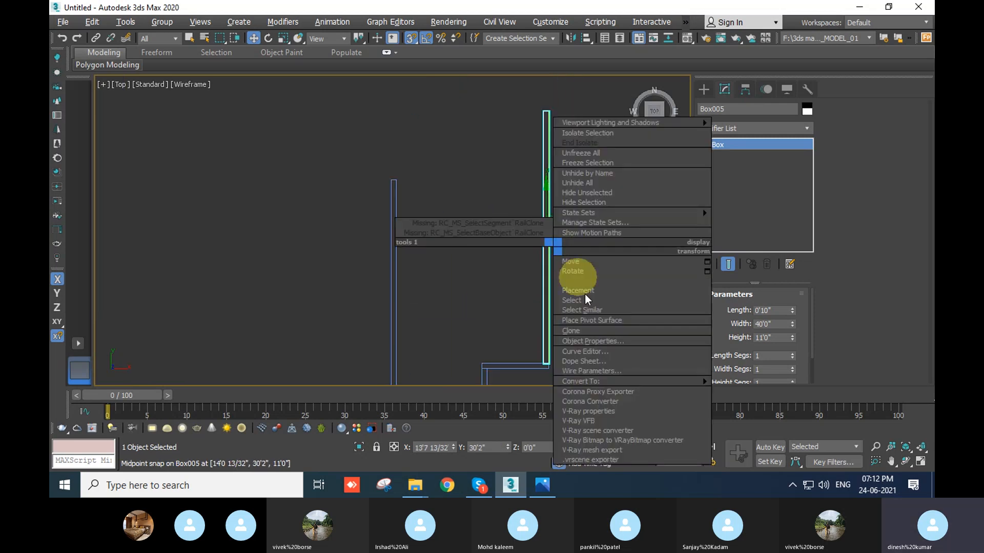
mouse_move(703, 383)
left_click(748, 392)
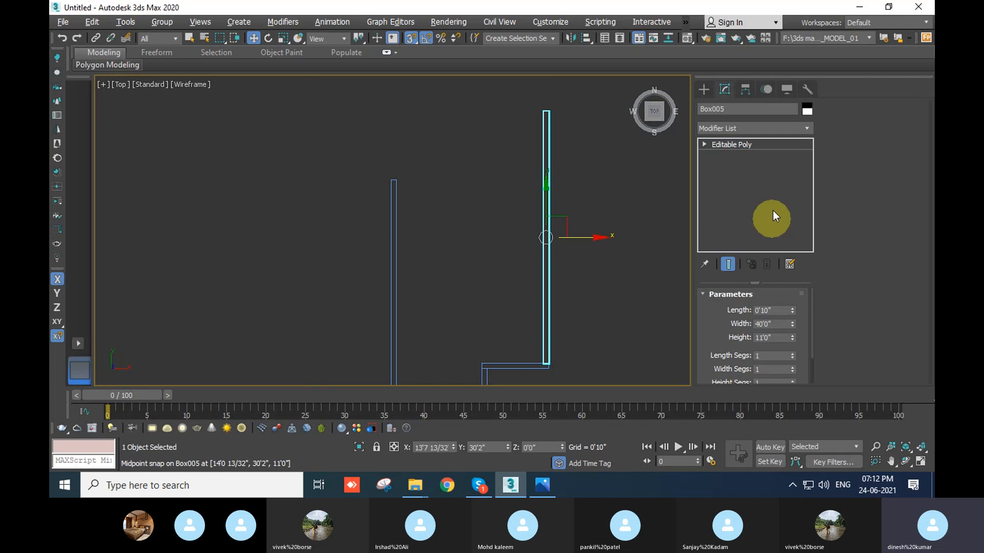
left_click(716, 160)
left_click_drag(515, 84, 608, 171)
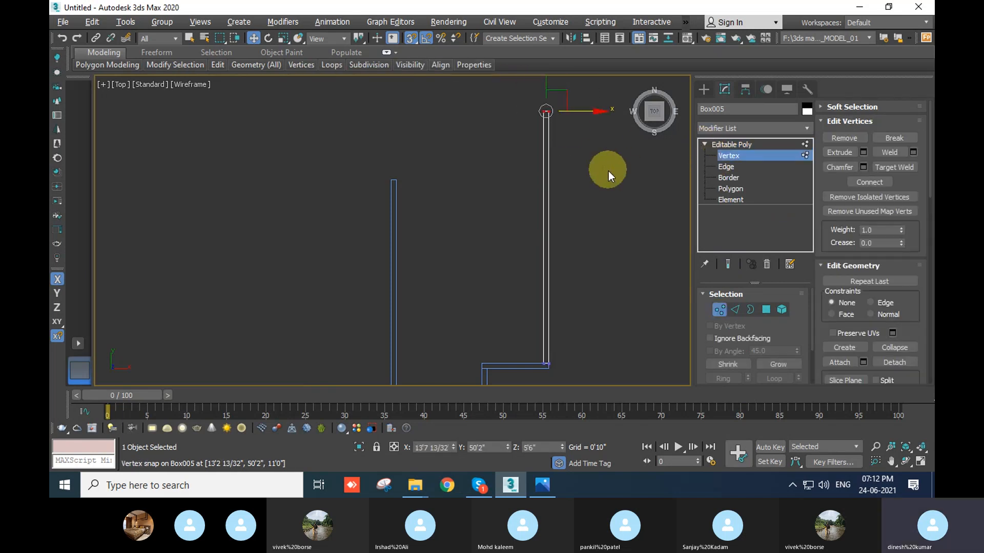
middle_click_drag(607, 171, 637, 230)
left_click_drag(575, 170, 417, 232)
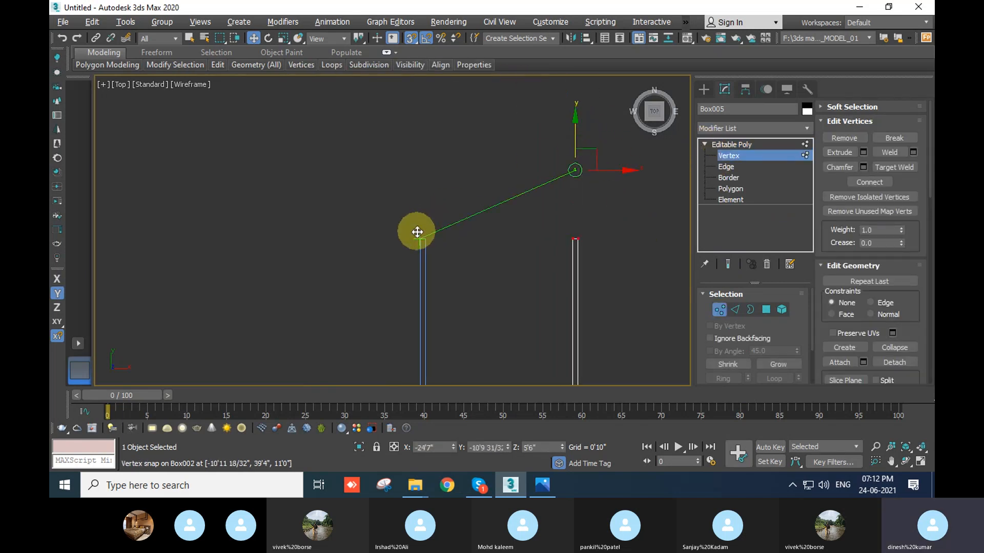
key("alt+w")
key("alt+w")
mouse_move(567, 336)
middle_mouse_down("alt")
mouse_move(546, 312)
mouse_move(518, 308)
mouse_move(580, 325)
mouse_move(727, 285)
mouse_move(532, 268)
mouse_move(446, 302)
mouse_move(497, 355)
mouse_move(511, 340)
mouse_move(545, 333)
mouse_move(529, 332)
mouse_move(521, 292)
mouse_move(489, 304)
mouse_move(564, 284)
mouse_move(614, 247)
mouse_move(631, 256)
mouse_move(561, 290)
mouse_move(424, 314)
middle_mouse_up("alt")
left_click(725, 313)
left_click(505, 301)
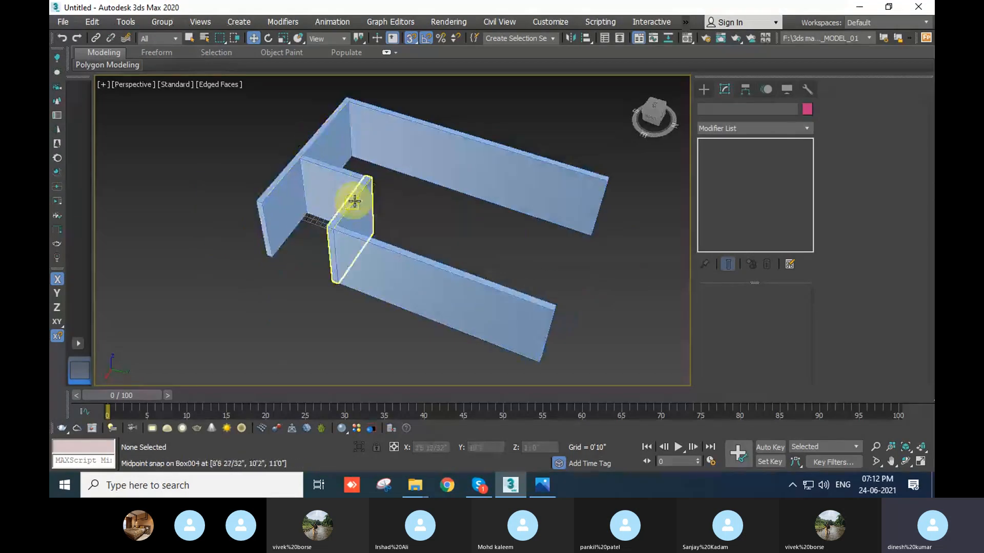
With snap off, copy the recess wall to the open rear end between the two side walls
middle_click_drag(497, 341, 421, 324)
key("alt+w")
key("alt+w")
scroll(344, 143, "down", 2)
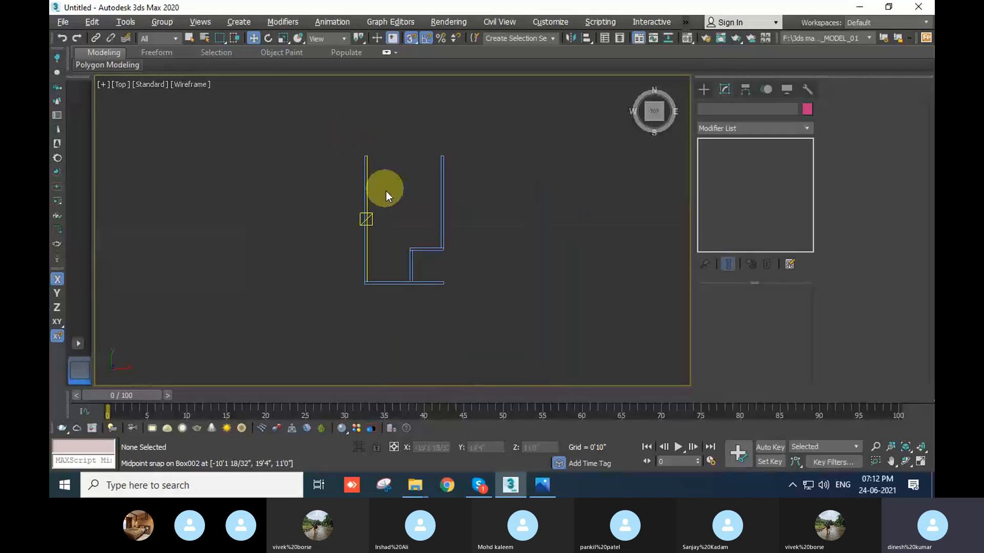
scroll(384, 191, "up", 3)
middle_click_drag(435, 242, 457, 261)
left_click(479, 317)
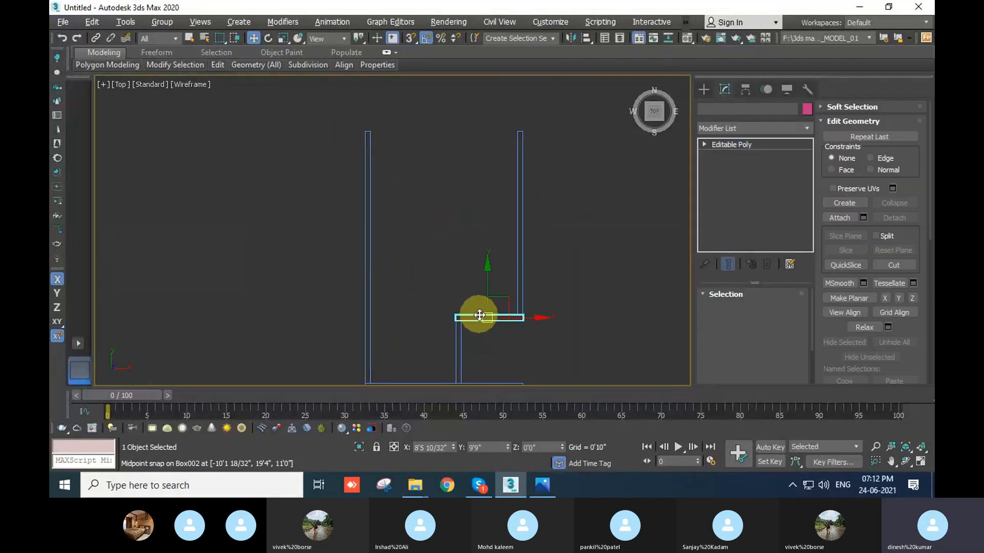
mouse_move(510, 307)
left_mouse_down()
mouse_move(439, 131)
mouse_move(452, 123)
left_mouse_up()
left_click(488, 299)
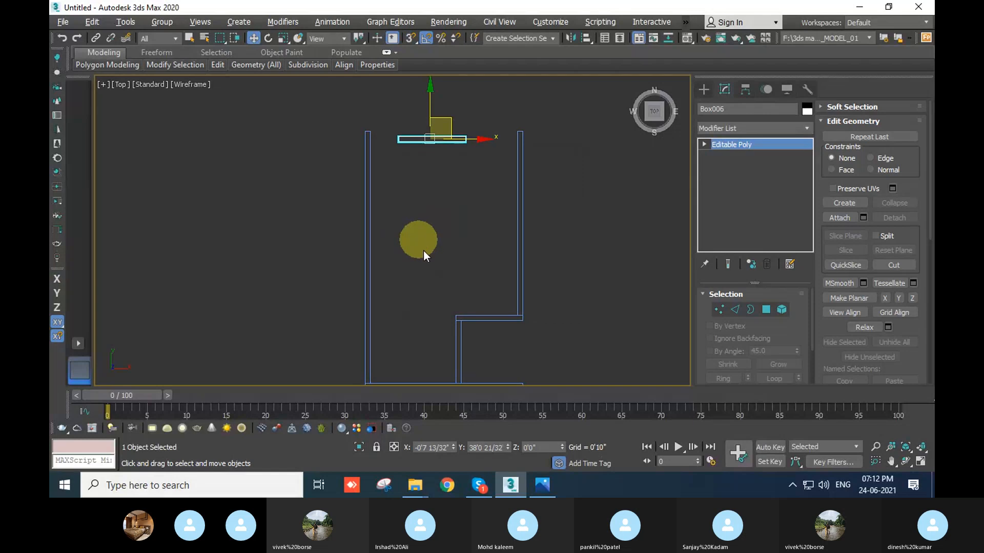
With 3D snap enabled, move the copied rear wall along Y until its outer face is flush with the side walls' ends
scroll(457, 223, "up", 5)
middle_click_drag(444, 238, 497, 268)
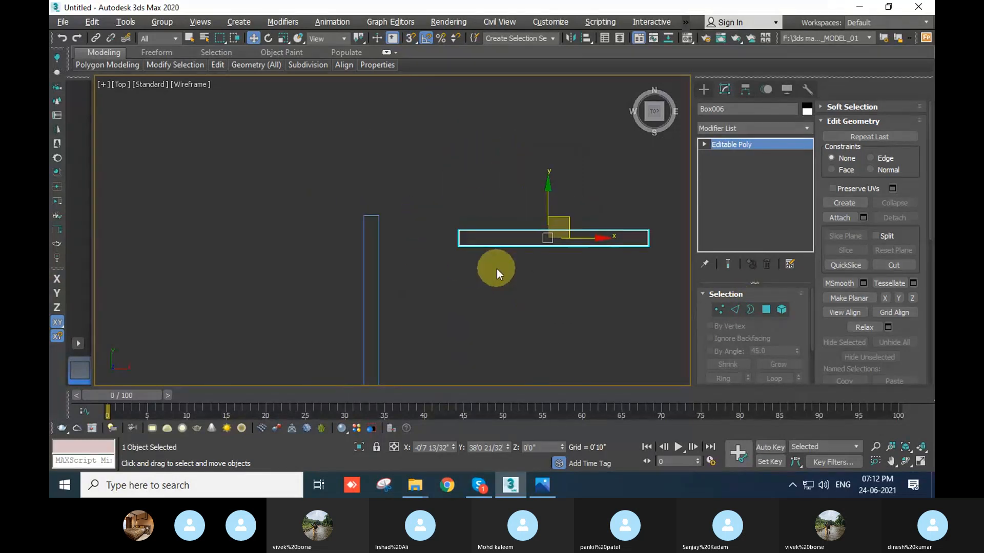
key("s")
left_click_drag(547, 205, 379, 216)
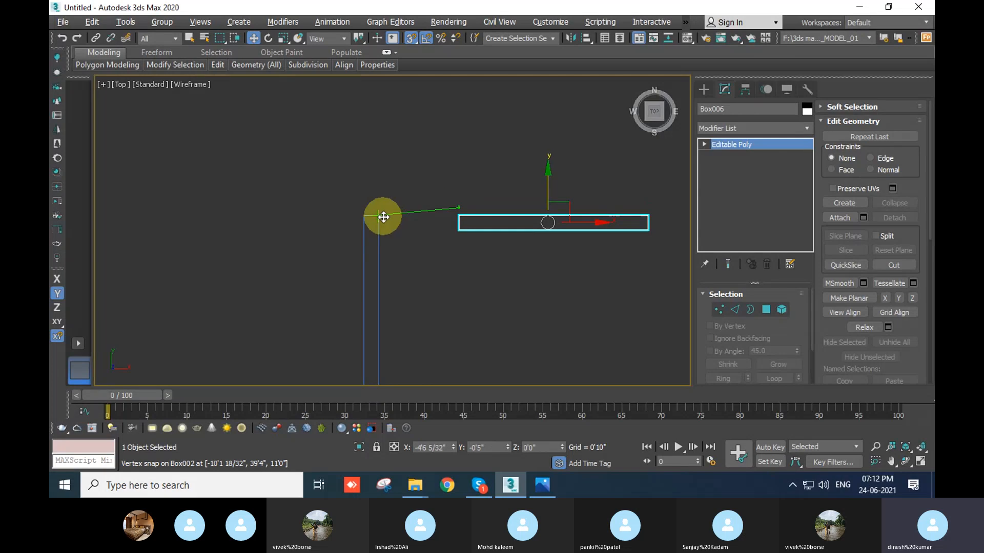
Snap the rear wall's end vertices along X to the two side walls to close the gap between them
scroll(382, 217, "down", 3)
middle_click_drag(532, 244, 569, 235)
left_click(721, 308)
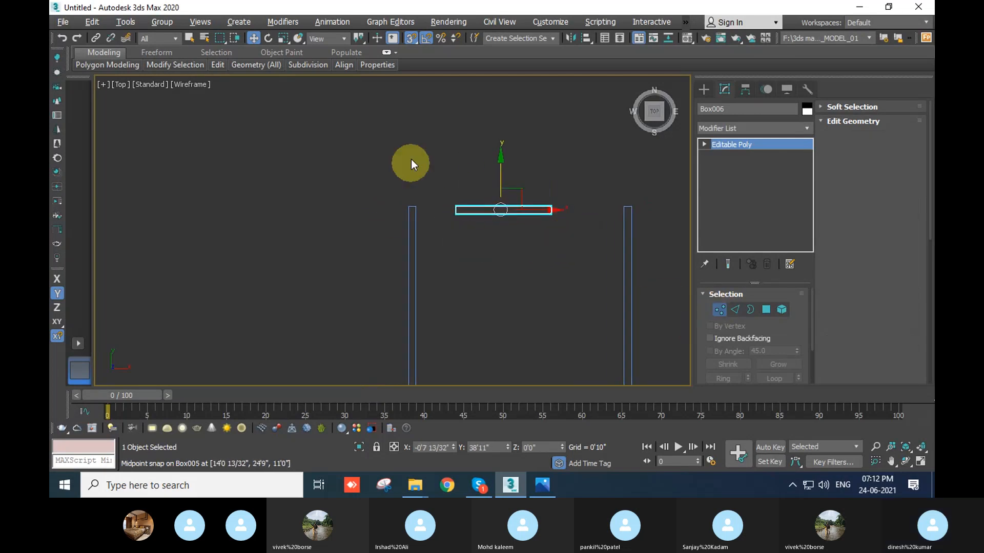
left_click_drag(411, 159, 472, 307)
scroll(433, 205, "up", 4)
left_click_drag(541, 220, 384, 215)
scroll(429, 243, "down", 3)
middle_click_drag(537, 261, 347, 238)
left_click_drag(364, 140, 512, 204)
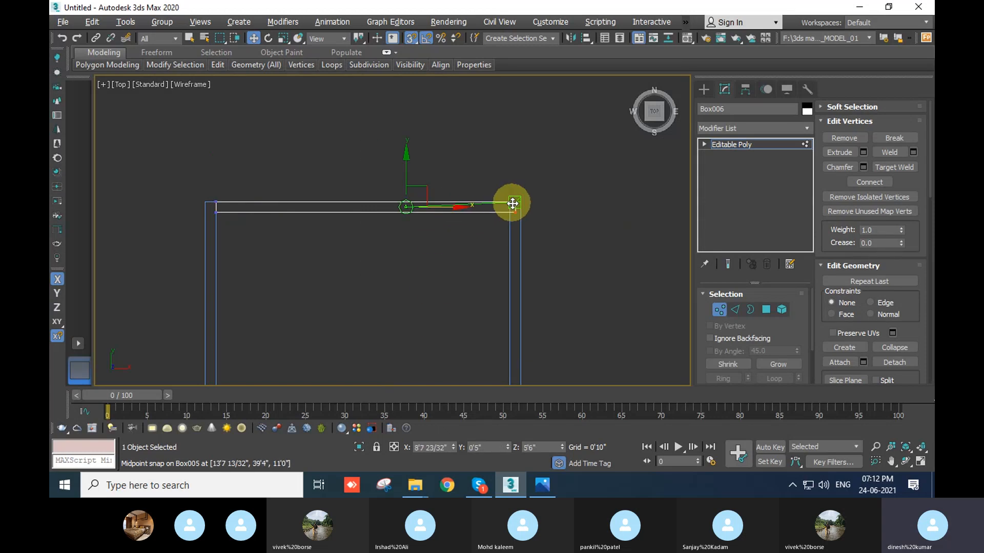
key("alt+w")
middle_click(545, 317)
key("alt+w")
middle_click_drag(442, 305, 670, 287, "alt")
left_click(722, 313)
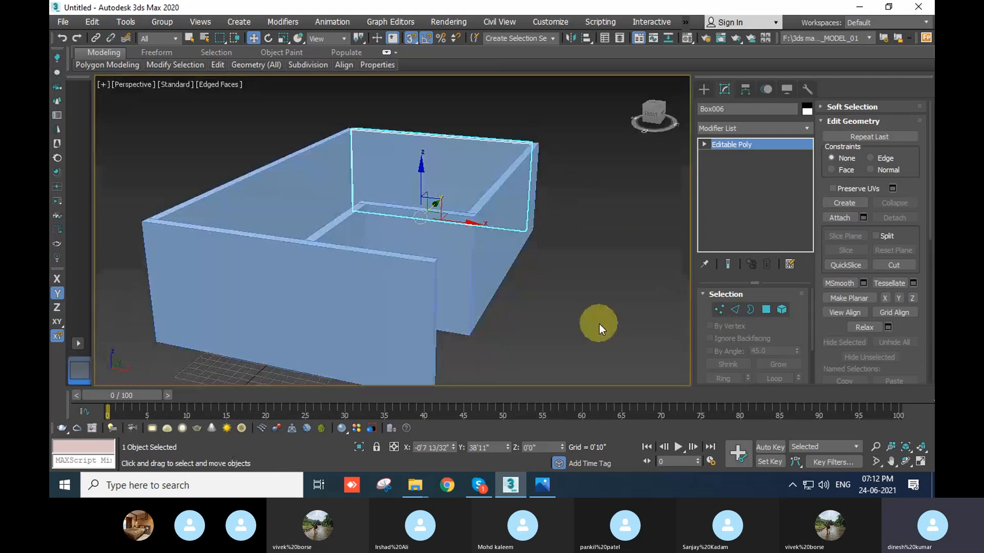
left_click(598, 324)
Examine the ground-floor wall layout in perspective, checking the front wall and the long side wall
middle_click_drag(598, 324, 432, 326, "alt")
left_click(369, 292)
scroll(413, 308, "up", 2)
scroll(329, 275, "up", 2)
middle_click_drag(361, 284, 371, 325)
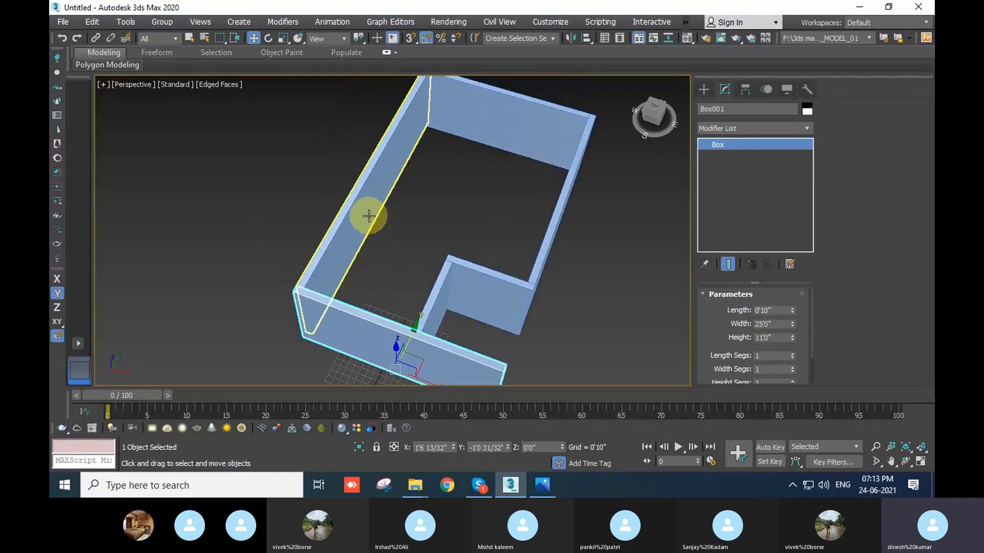
left_click(371, 209)
middle_click_drag(405, 274, 353, 256)
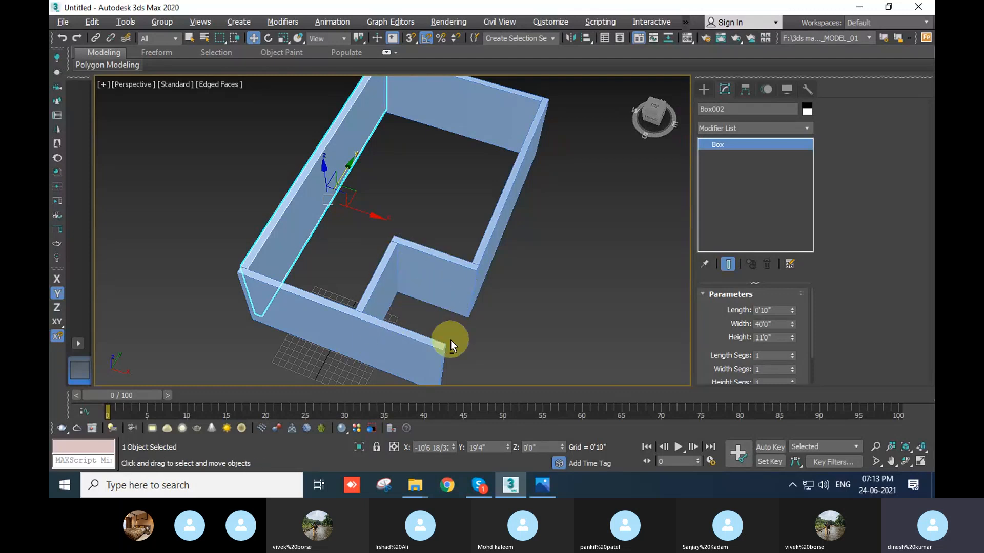
middle_click_drag(450, 340, 379, 263, "alt")
left_click(547, 330)
left_click(379, 263)
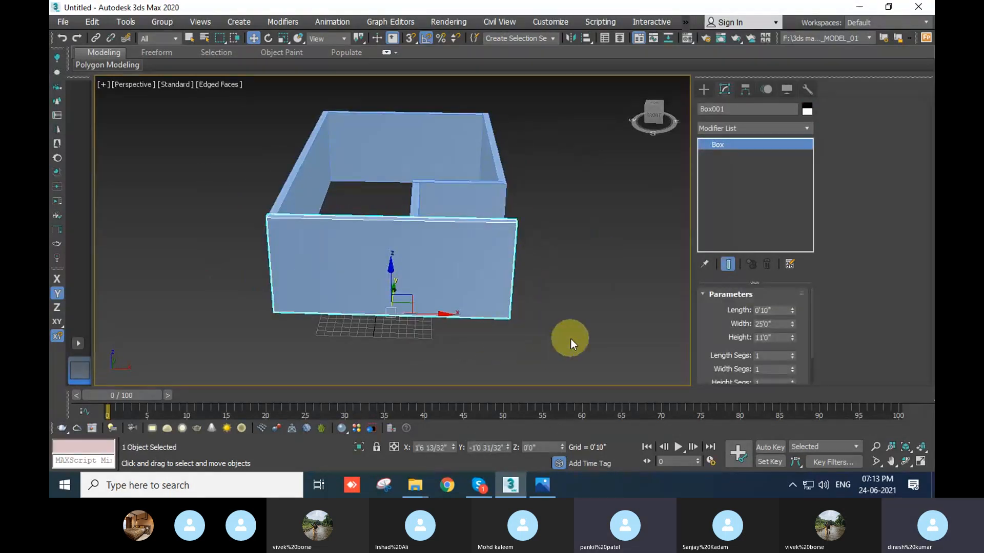
middle_click_drag(570, 331, 533, 343, "alt")
left_click(559, 290)
left_click(387, 255)
left_click(560, 344)
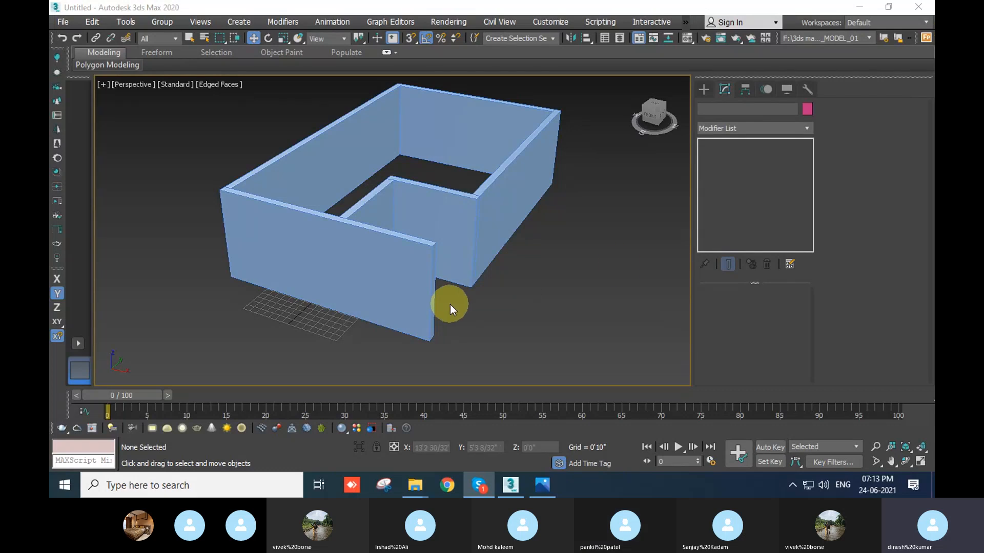
Convert the 25' front wall to an Editable Poly
middle_click_drag(450, 308, 364, 258, "alt")
left_click(365, 256)
middle_click_drag(457, 270, 421, 278, "alt")
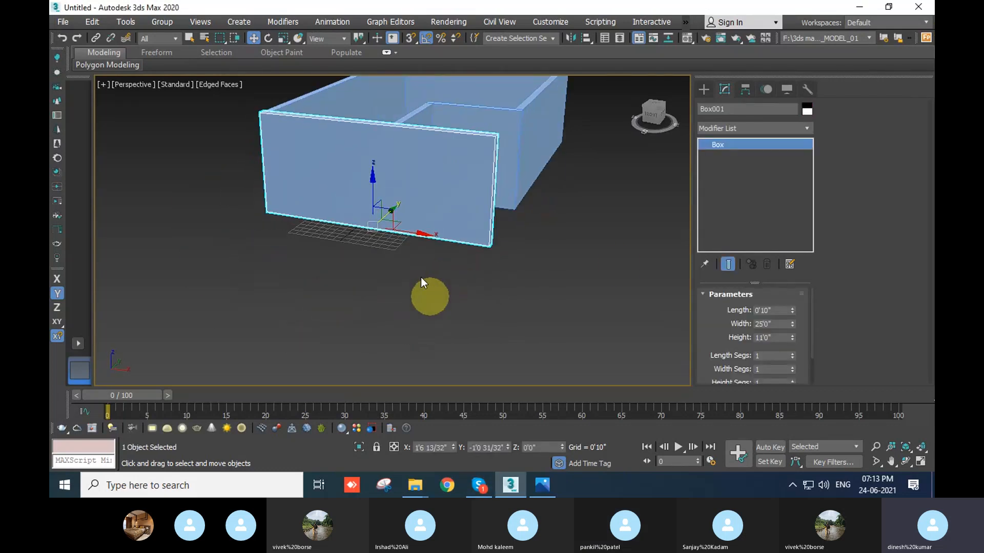
middle_click_drag(413, 198, 401, 244)
scroll(410, 216, "up", 4)
right_click(335, 207)
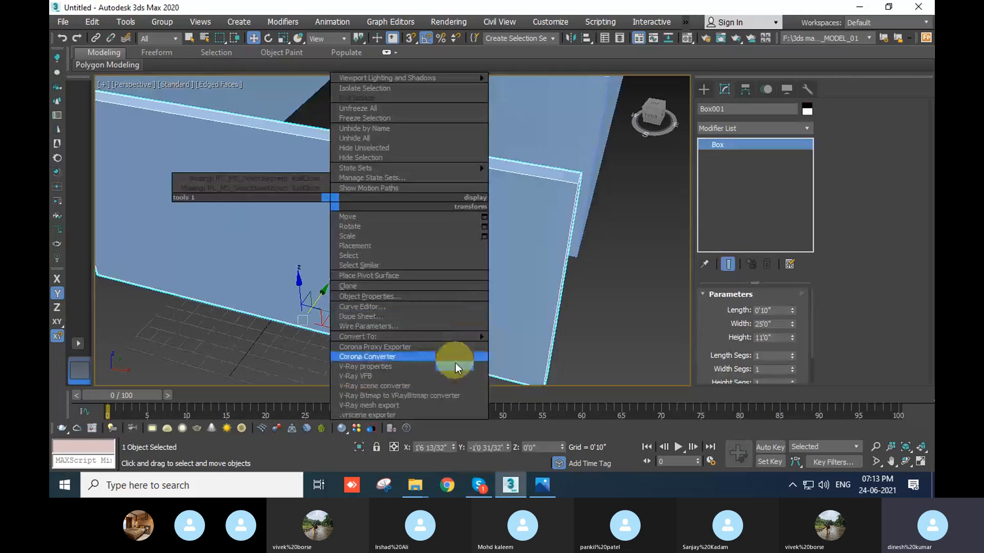
mouse_move(448, 333)
left_click(564, 345)
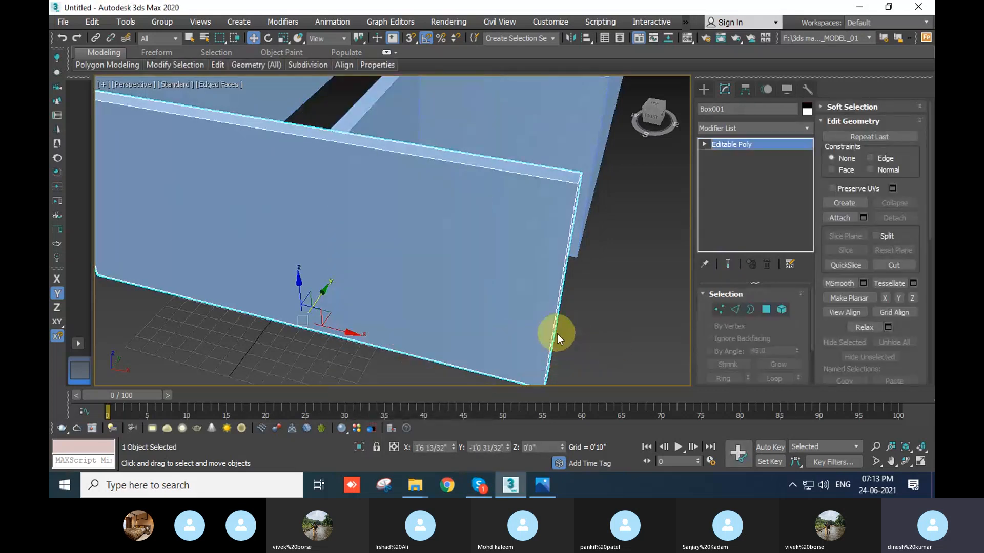
scroll(461, 260, "down", 3)
middle_click_drag(462, 259, 546, 287, "alt")
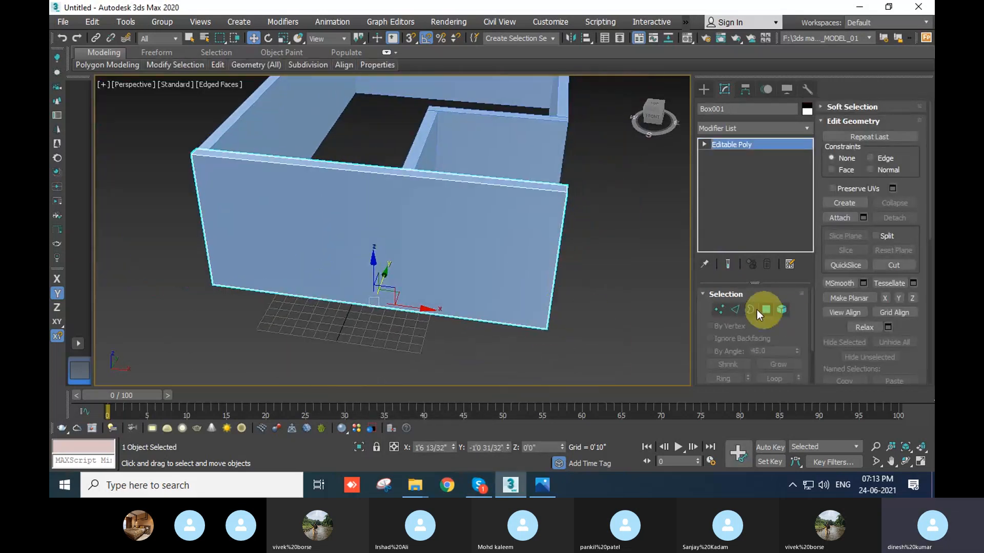
Connect the front wall's lengthwise edge ring with one segment, sliding it about 22 to line up with the short recess wall
left_click(736, 309)
left_click(418, 310)
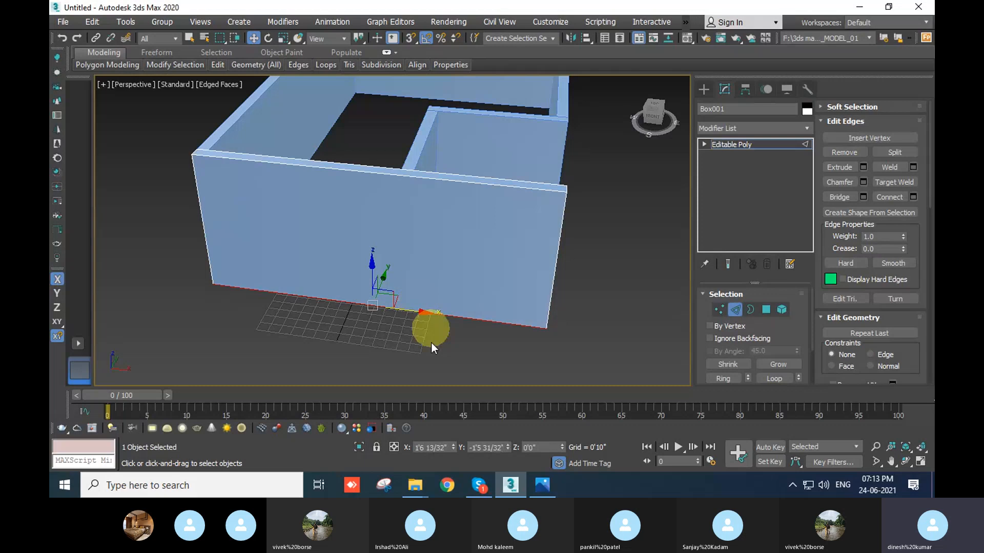
left_click(723, 378)
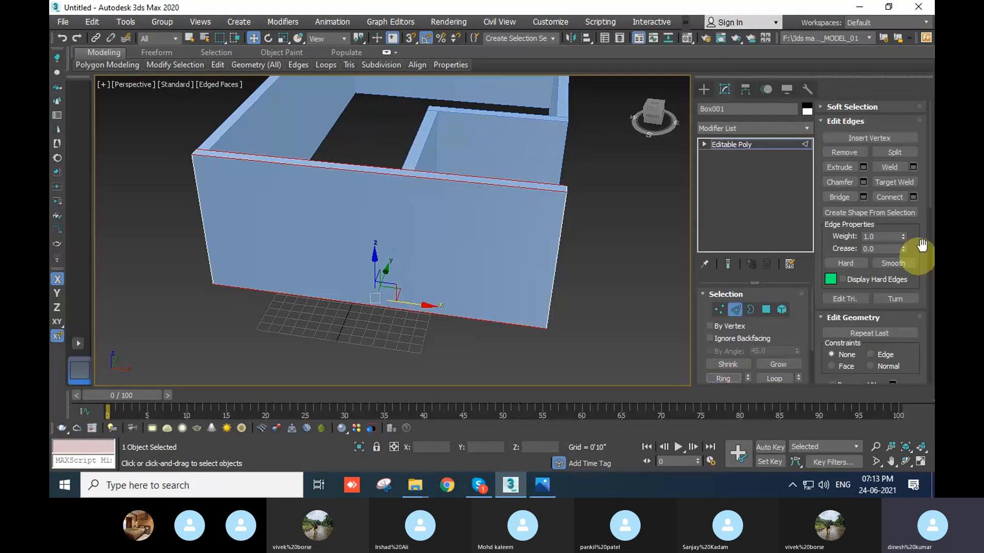
left_click(913, 197)
left_click_drag(405, 258, 432, 219)
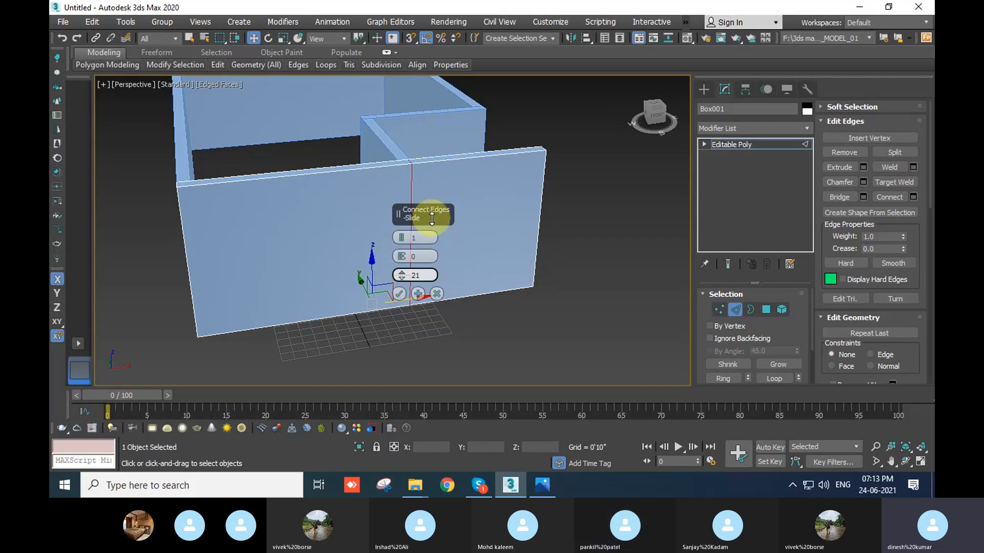
left_click(399, 295)
Connect the lengthwise edges of the front wall's free-standing section with 2 segments, pinch 26 and slide 0
middle_click_drag(467, 340, 325, 291, "alt")
middle_click_drag(464, 255, 473, 285, "alt")
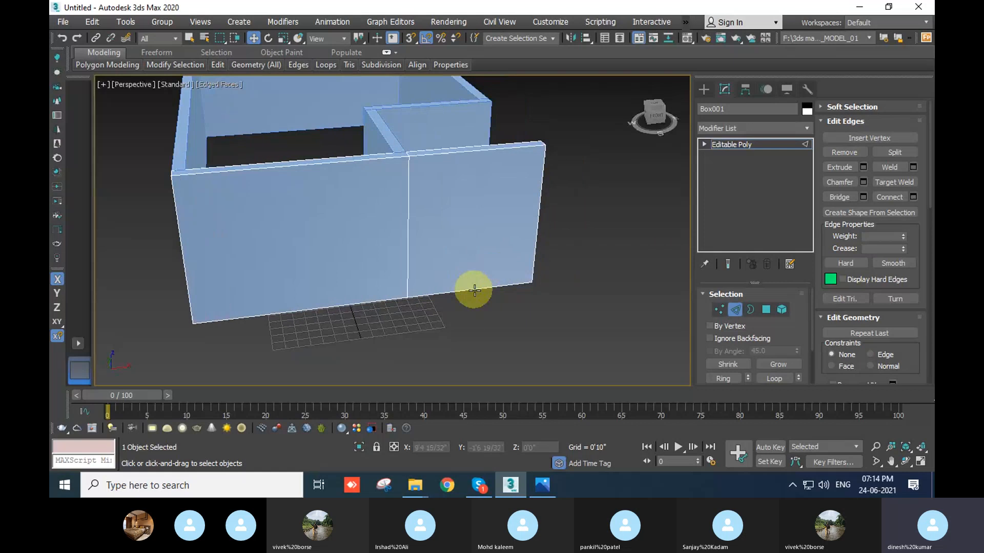
left_click(476, 288)
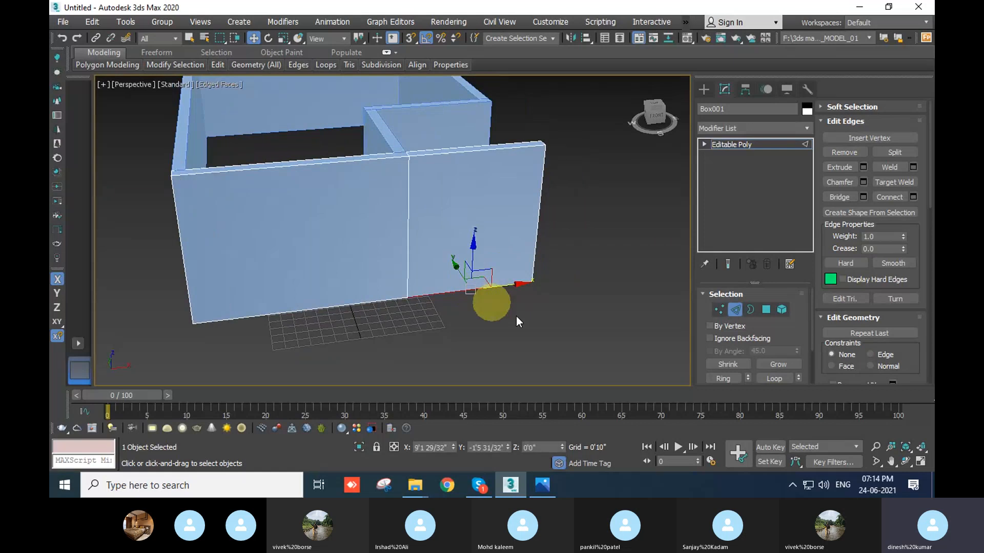
left_click(913, 197)
middle_click_drag(511, 347, 433, 285)
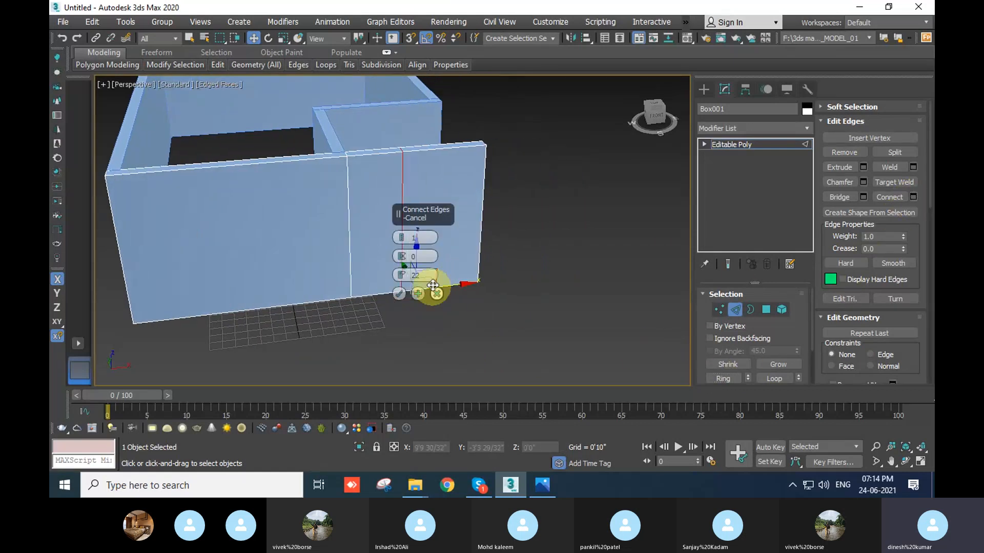
right_click(403, 275)
scroll(178, 361, "up", 3)
left_click(401, 235)
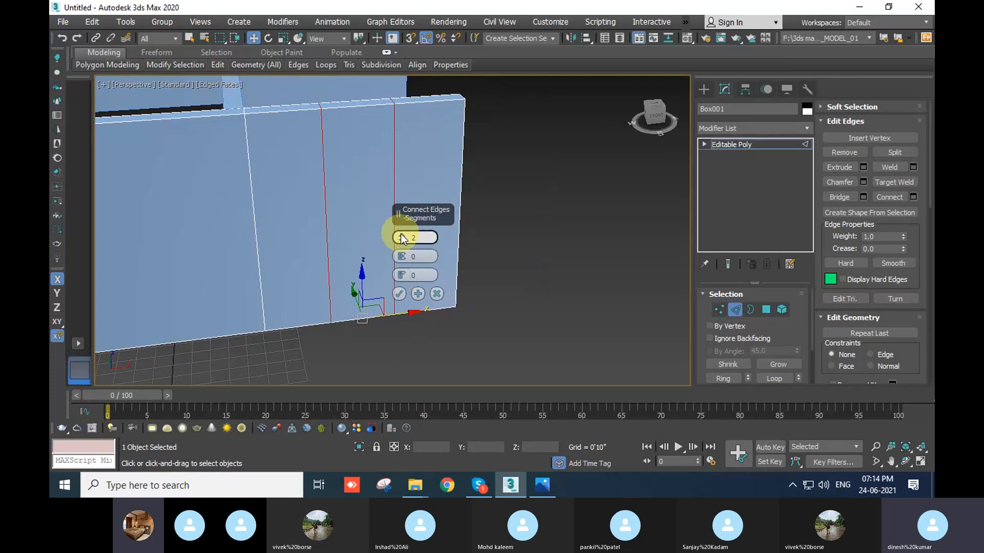
left_click_drag(403, 256, 407, 185)
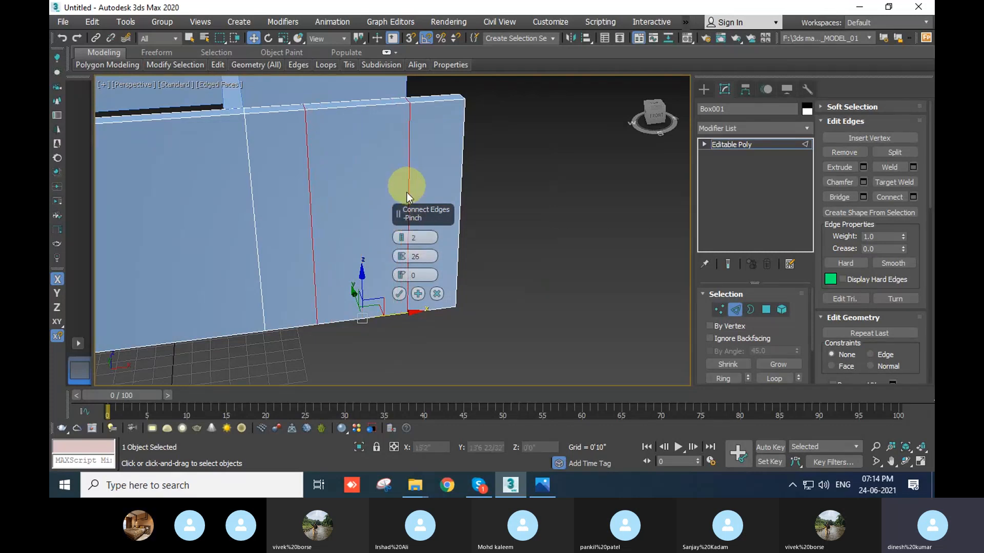
left_click(399, 295)
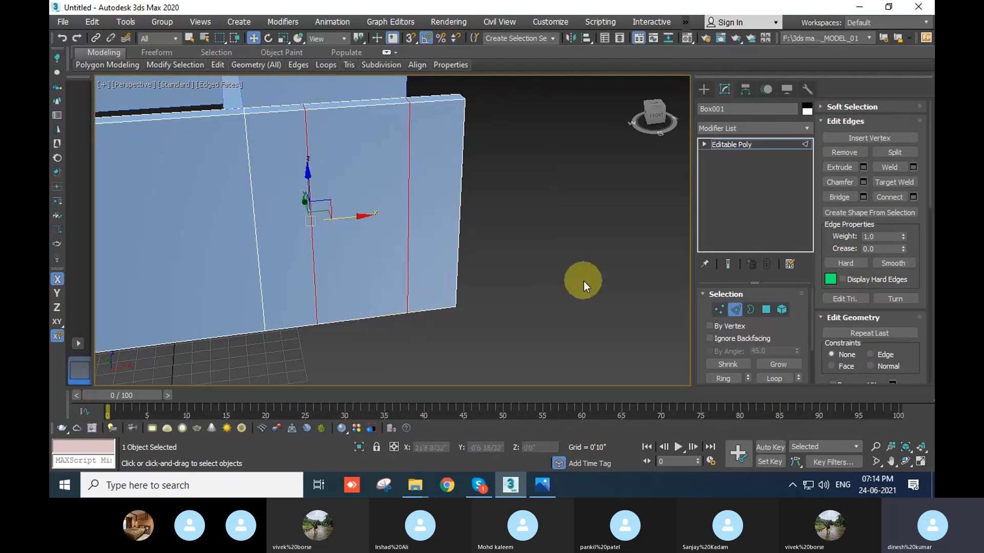
Connect the two vertical edges on both faces of the front wall's free-standing section with 2 segments and a pinch of 48
left_click(409, 187)
middle_click_drag(527, 281, 342, 201, "alt")
left_click(413, 183, "ctrl")
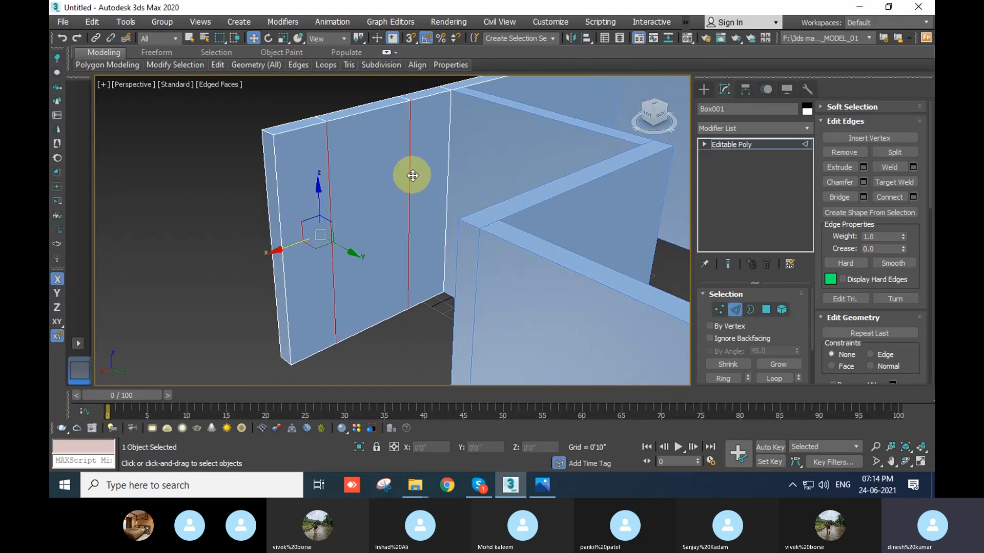
left_click(913, 197)
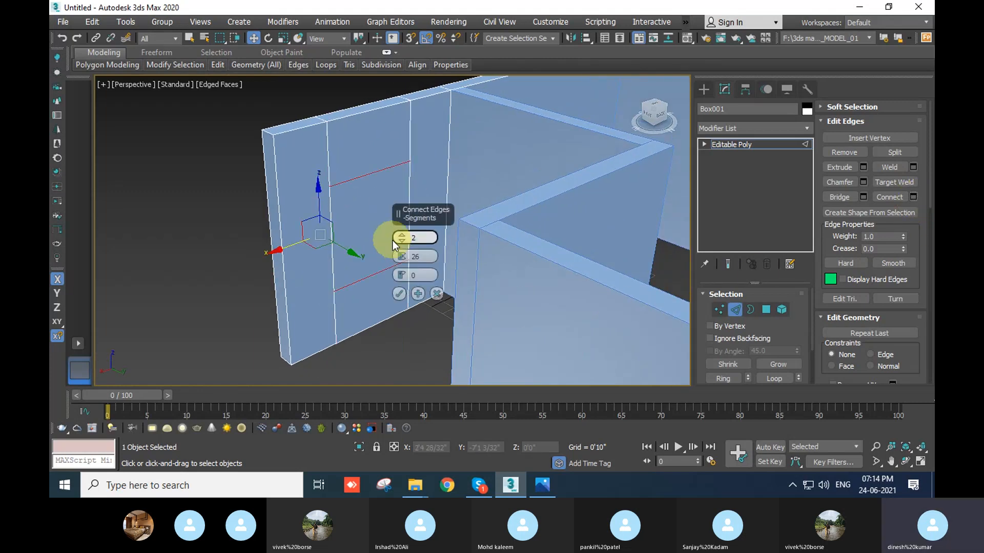
left_click_drag(402, 237, 407, 195)
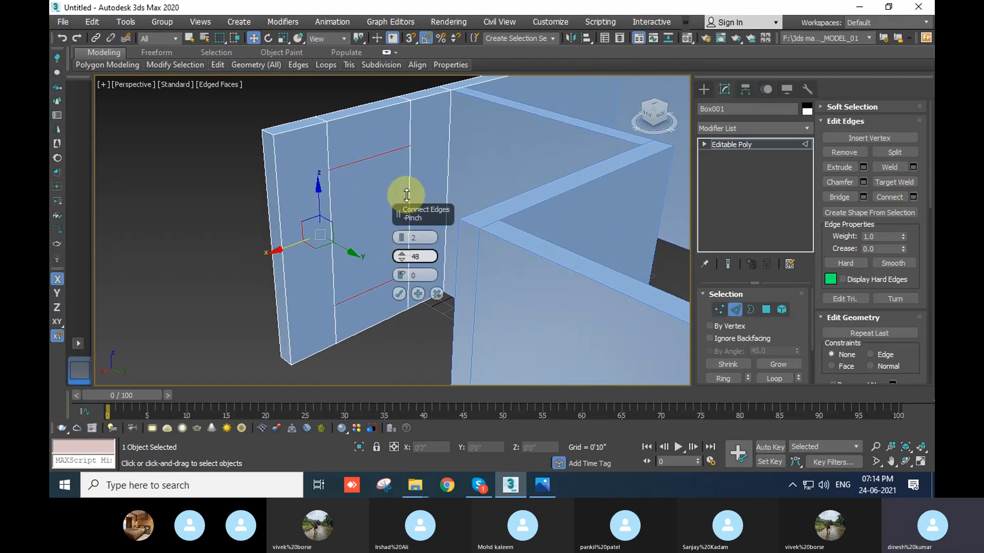
left_click(403, 294)
Bridge the opposite center polygons of the front wall's free-standing section to form a window opening through the wall
left_click(765, 310)
left_click(373, 221)
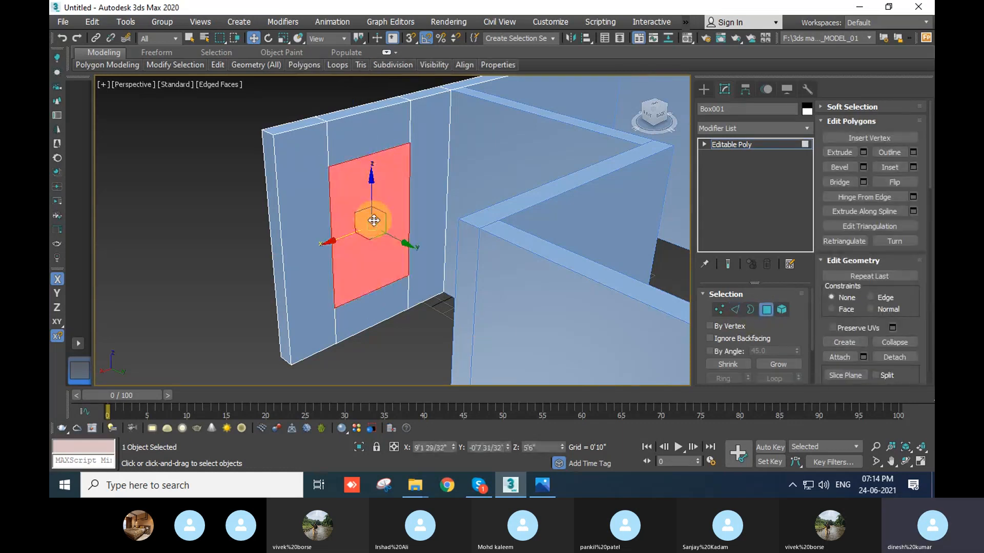
middle_click_drag(373, 220, 401, 264, "alt")
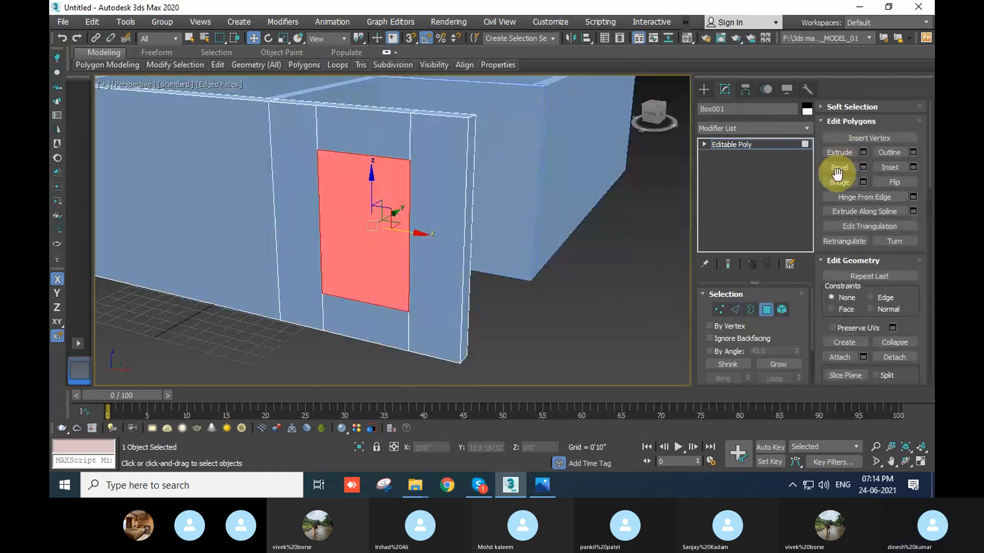
key("Delete")
middle_click_drag(577, 270, 257, 215, "alt")
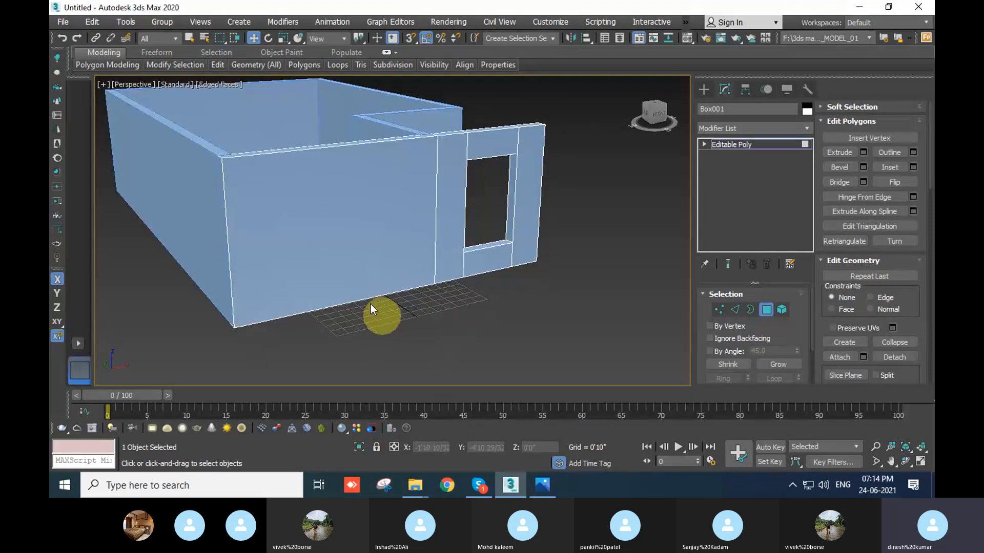
Connect the lengthwise edge ring of the front wall's main section with 2 segments and a pinch of 21
left_click(737, 312)
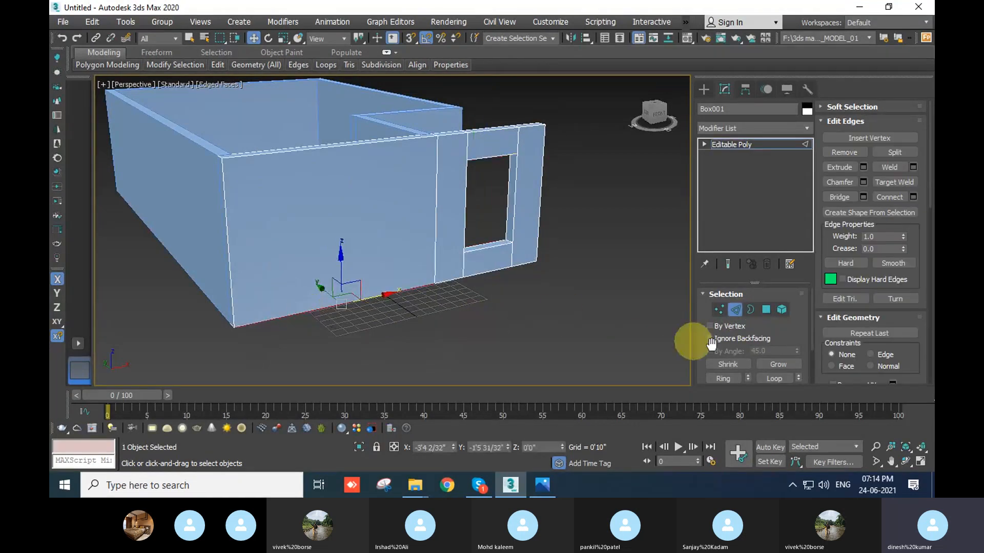
left_click(723, 378)
left_click(914, 197)
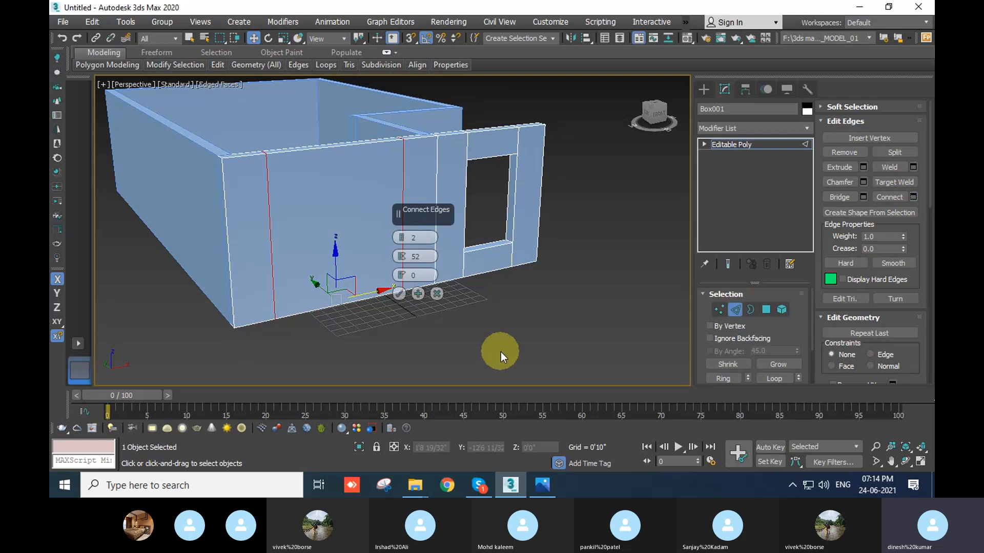
middle_click_drag(501, 351, 430, 294, "alt")
left_click_drag(402, 256, 406, 198)
left_click(399, 294)
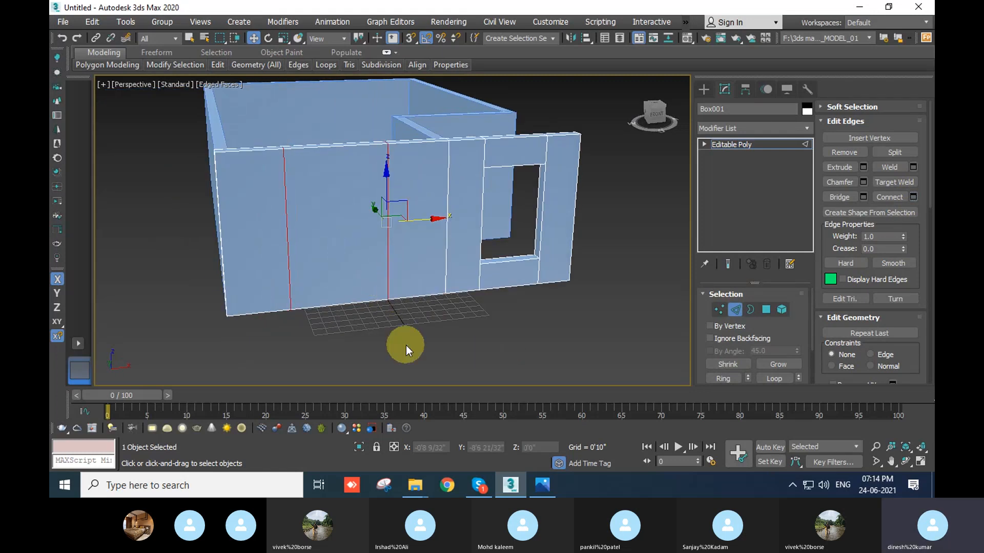
Connect the two new vertical edges on both faces of the front wall's main section with 1 segment
middle_click_drag(406, 345, 309, 221, "alt")
left_click(302, 214)
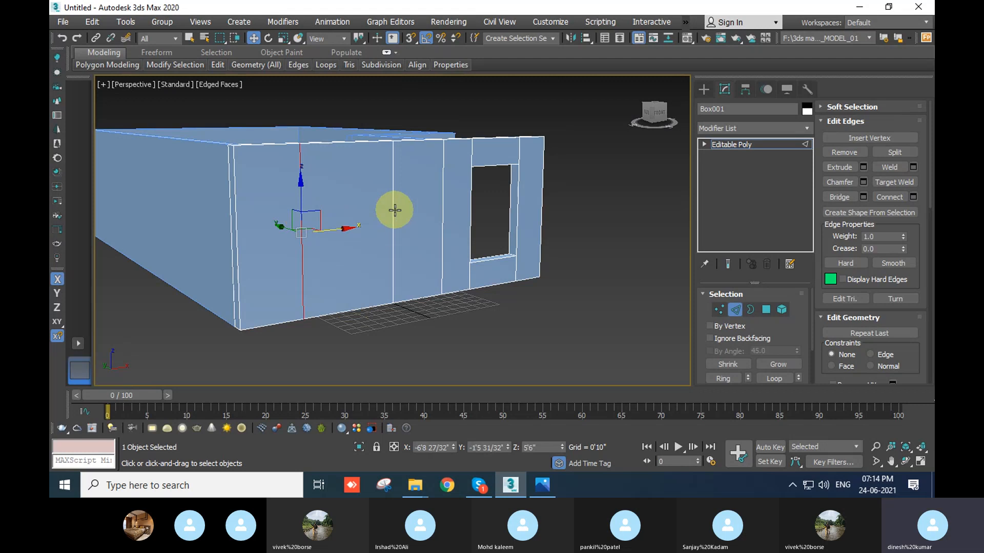
middle_click_drag(582, 278, 329, 292, "alt")
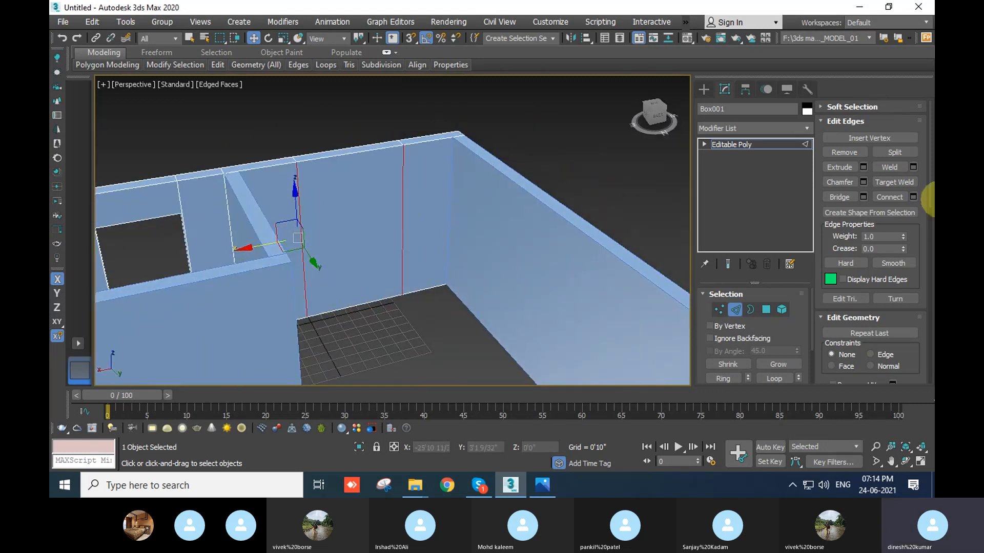
left_click(913, 196)
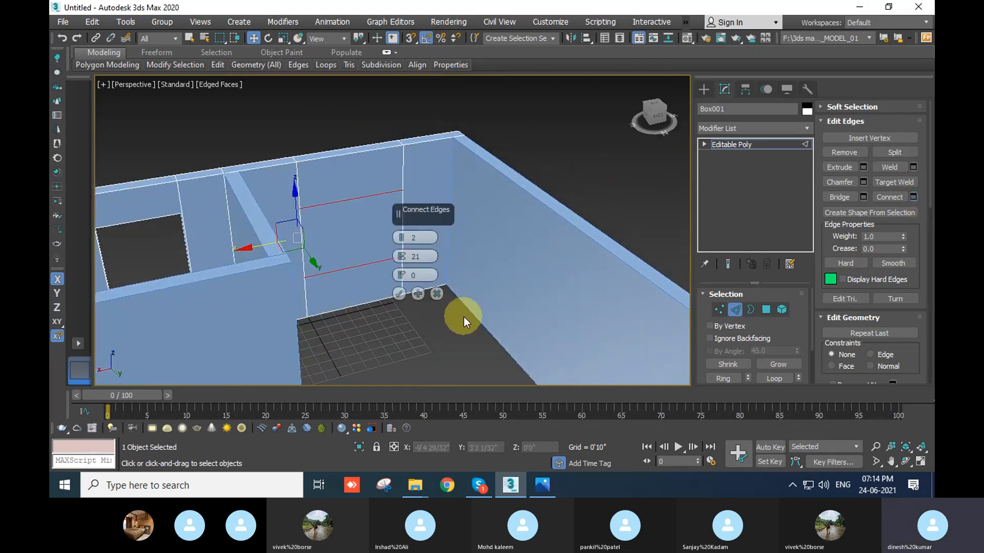
left_click(399, 235)
left_click(399, 293)
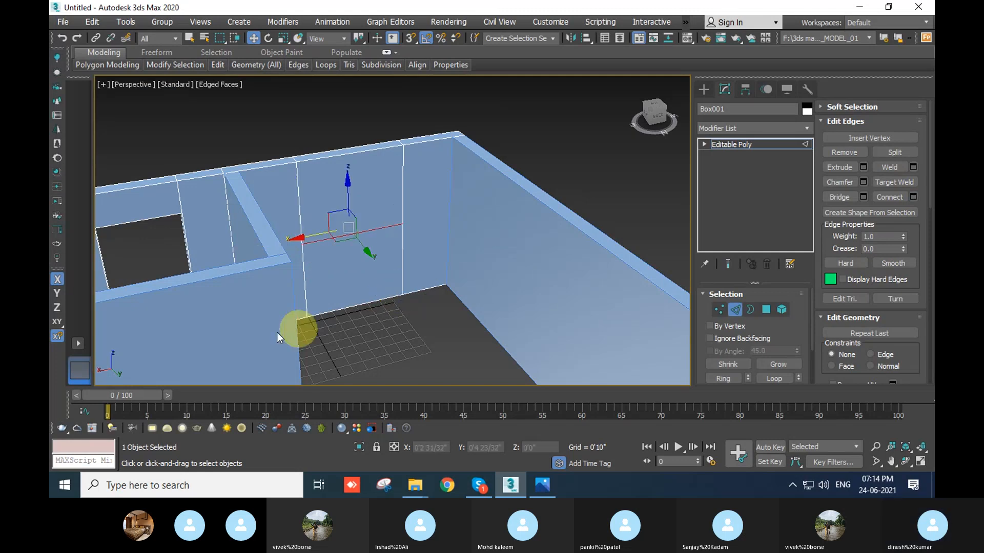
Raise the new horizontal edges of the front wall's main section to a height of about 7'5"
middle_click_drag(278, 333, 336, 208, "alt")
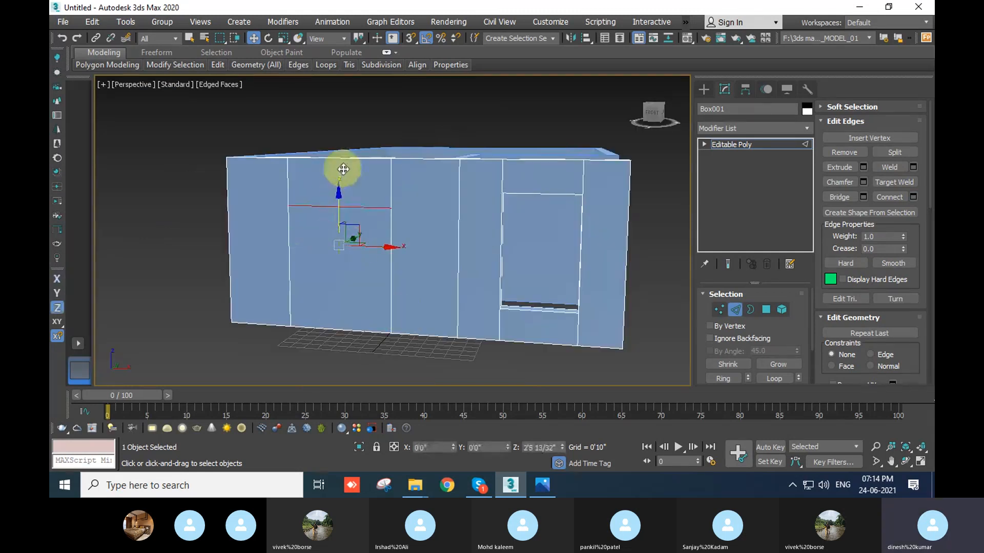
left_click_drag(345, 162, 352, 182)
middle_click_drag(352, 181, 817, 344, "alt")
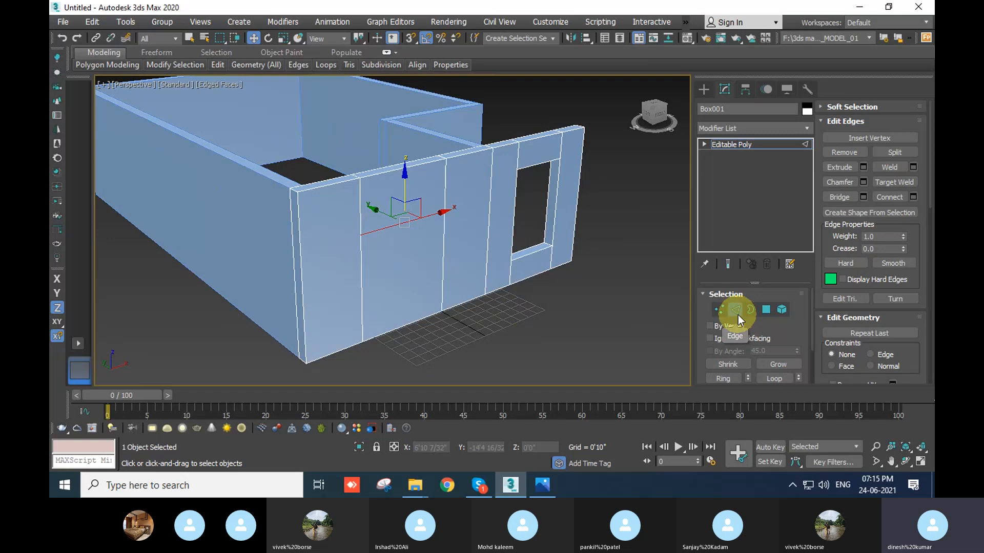
left_click(626, 322)
scroll(483, 323, "up", 3)
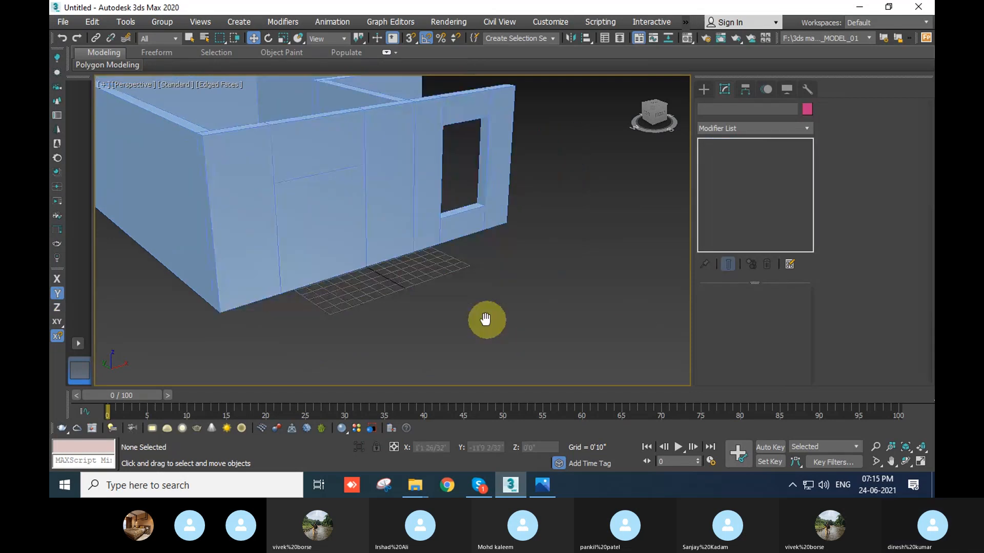
left_click(704, 89)
left_click(730, 171)
left_click_drag(465, 308, 389, 325)
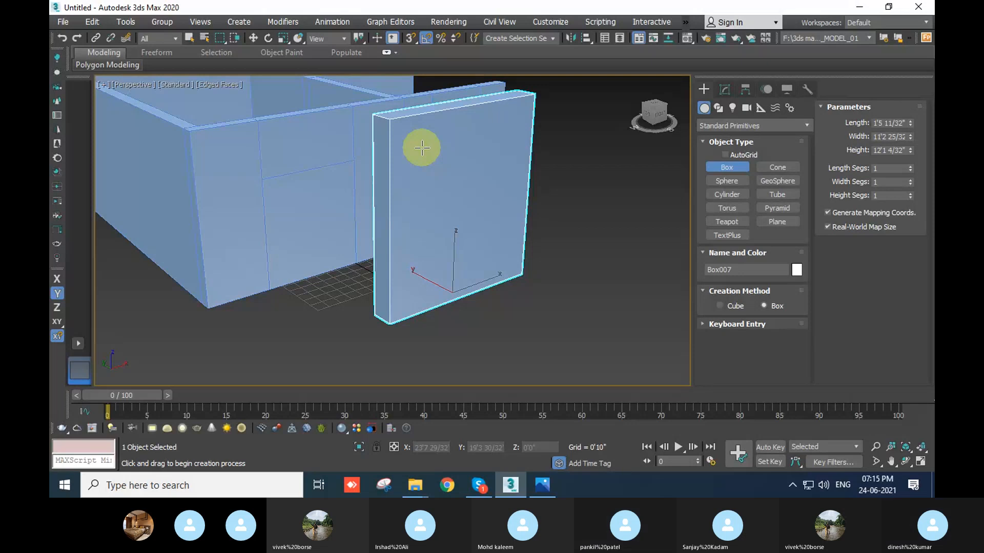
right_click(419, 166)
mouse_move(476, 219)
middle_mouse_down("alt")
mouse_move(432, 209)
mouse_move(444, 196)
mouse_move(471, 217)
middle_mouse_up("alt")
key("Delete")
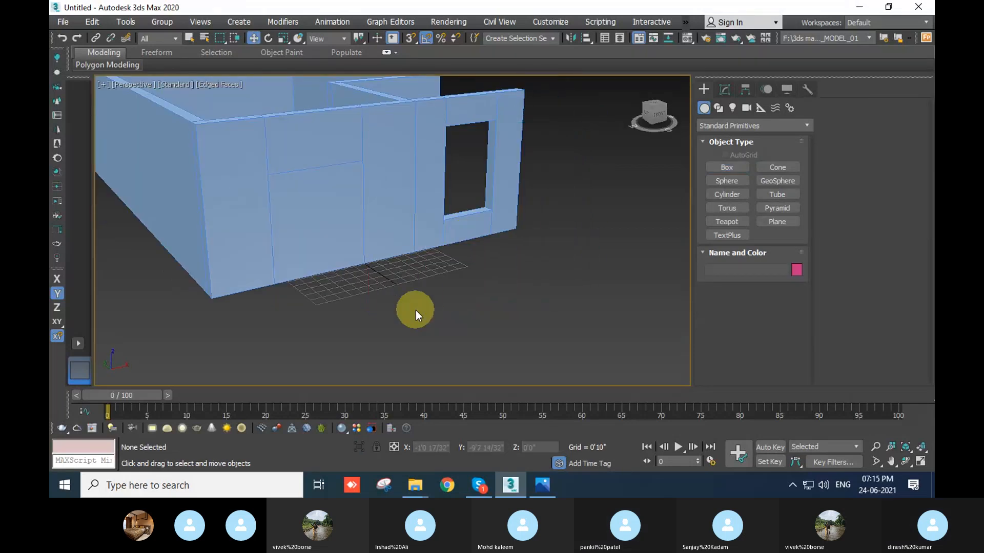
Select the vertex at one end of the front wall's raised horizontal edge and examine its height in the Front view
left_click(345, 259)
key("z")
left_click(722, 90)
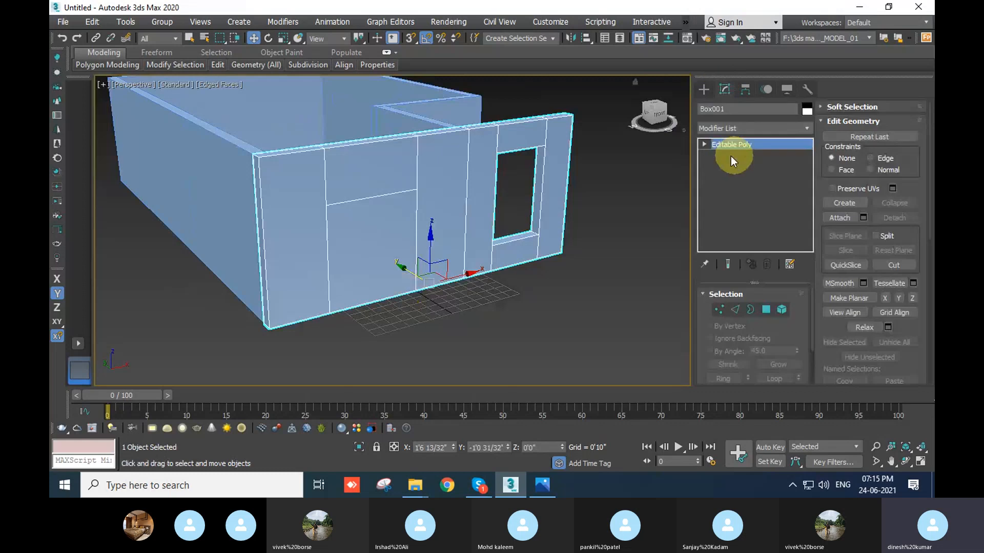
left_click(728, 156)
left_click(325, 206)
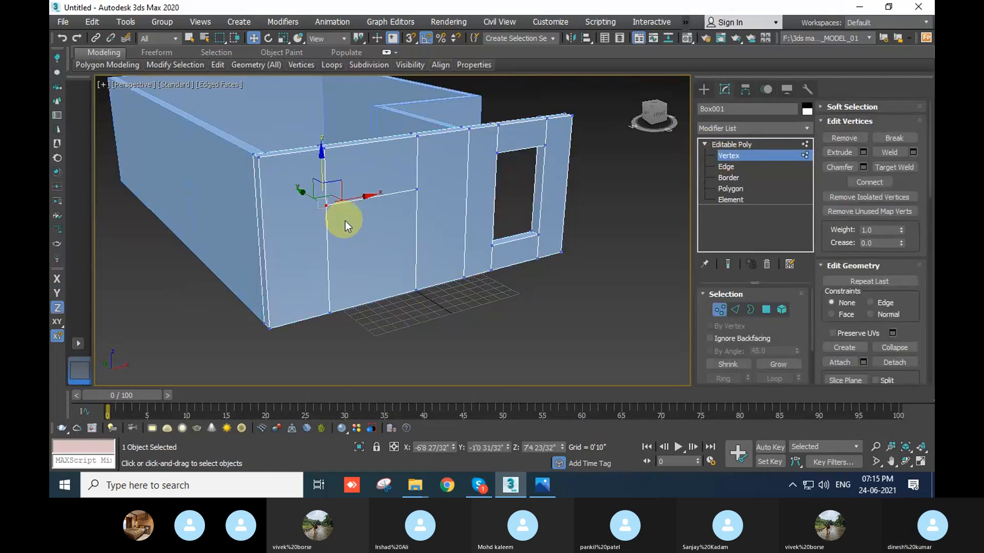
key("alt+w")
right_click(540, 154)
key("alt+w")
middle_click_drag(457, 284, 451, 259)
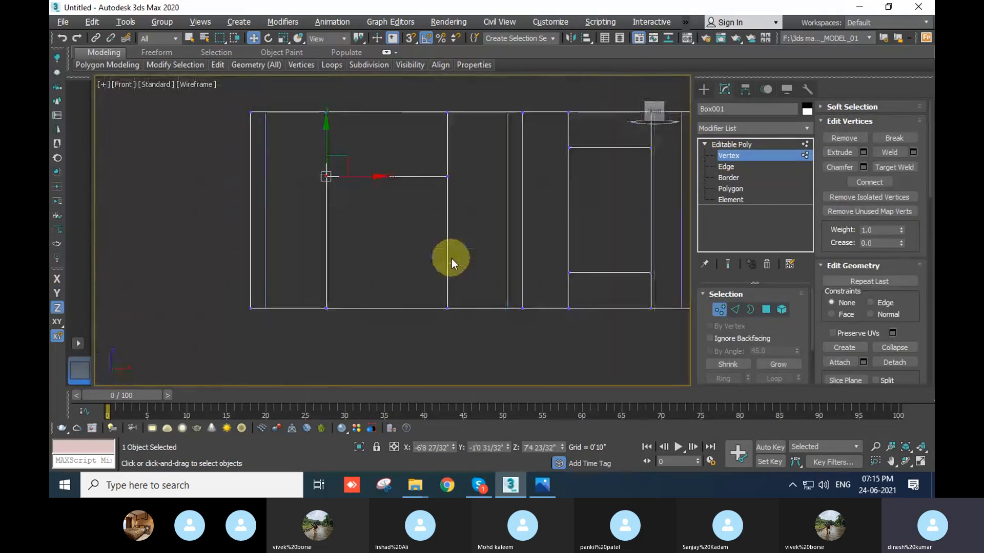
left_click(733, 145)
left_click(706, 91)
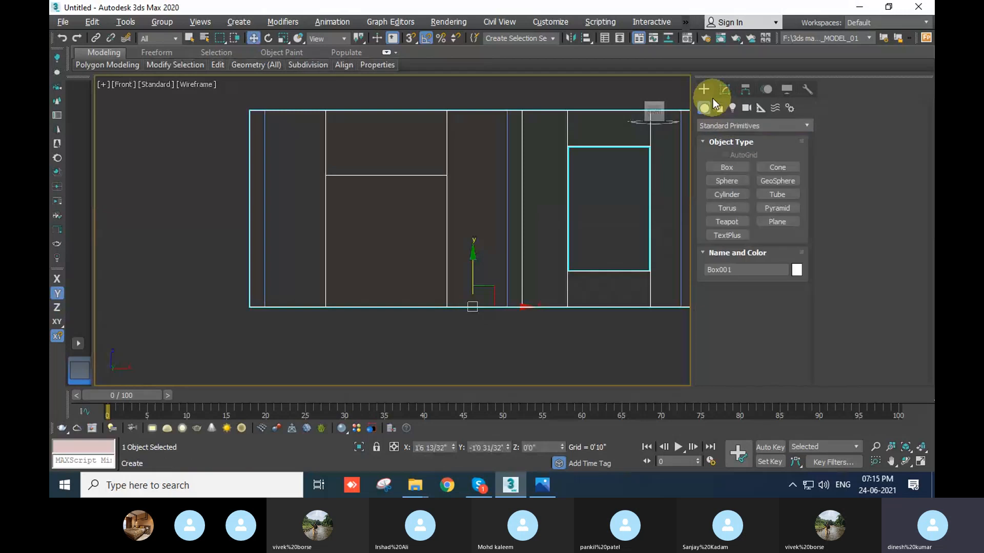
left_click(777, 224)
key("alt+w")
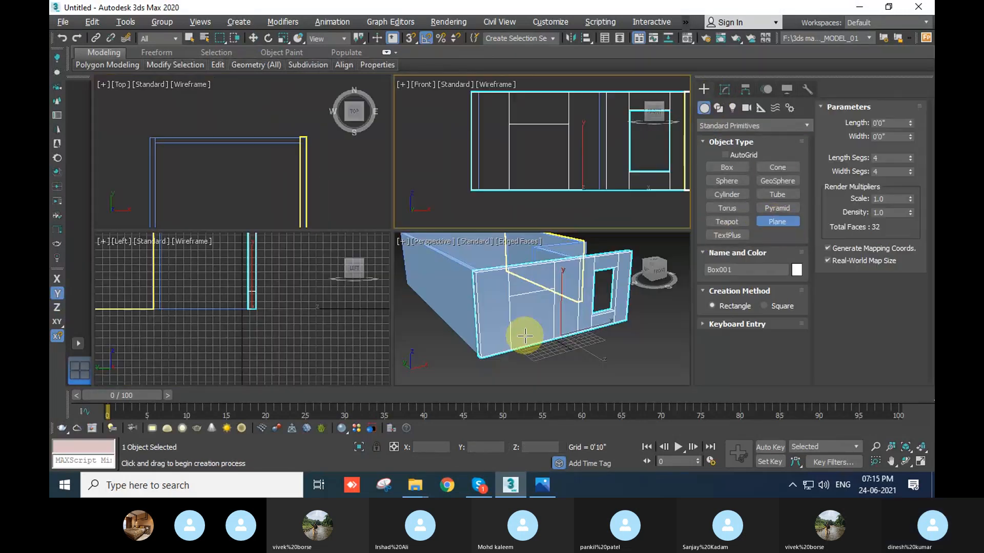
right_click(523, 334)
key("alt+w")
middle_click_drag(494, 318, 487, 291)
Draw a reference box about 1'4" long and 6'8" wide in front of the front wall, with a height of 7'
left_click(720, 174)
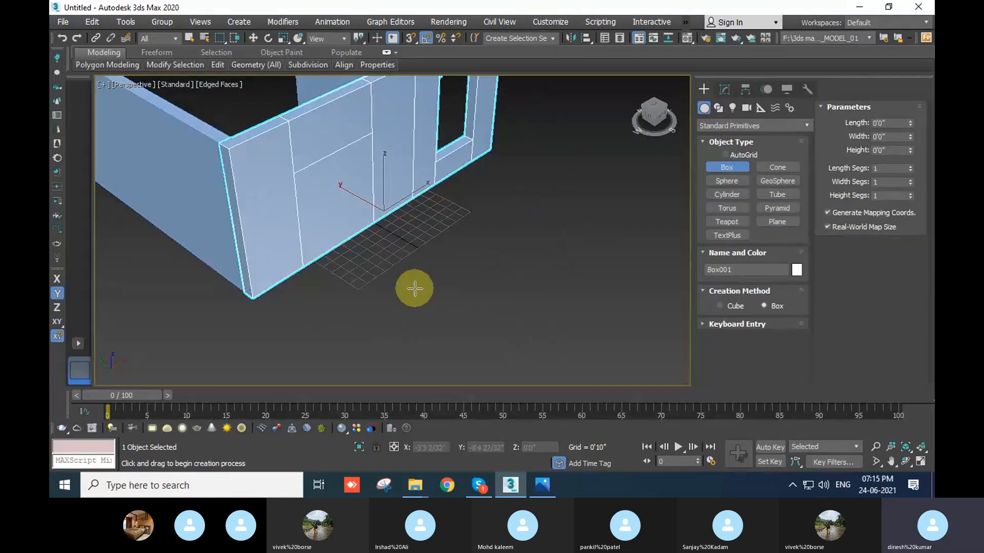
left_click_drag(413, 287, 391, 345)
left_click(368, 240)
key("w")
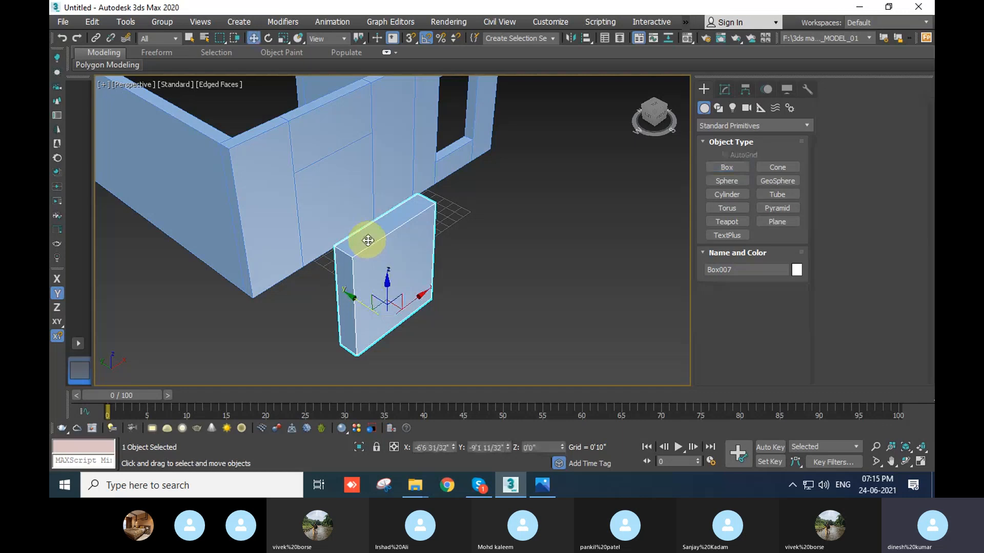
left_click(726, 92)
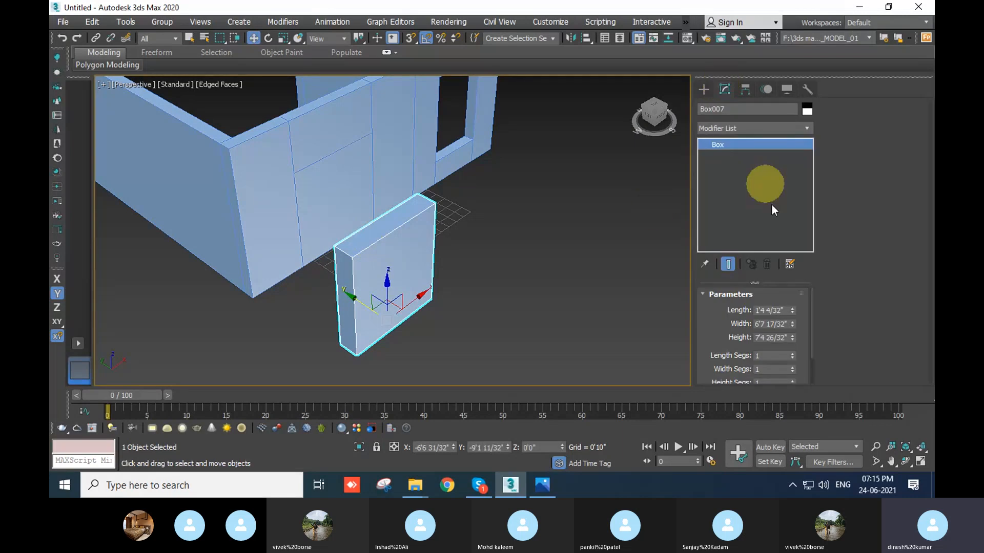
double_click(791, 337)
type("7")
key("Return")
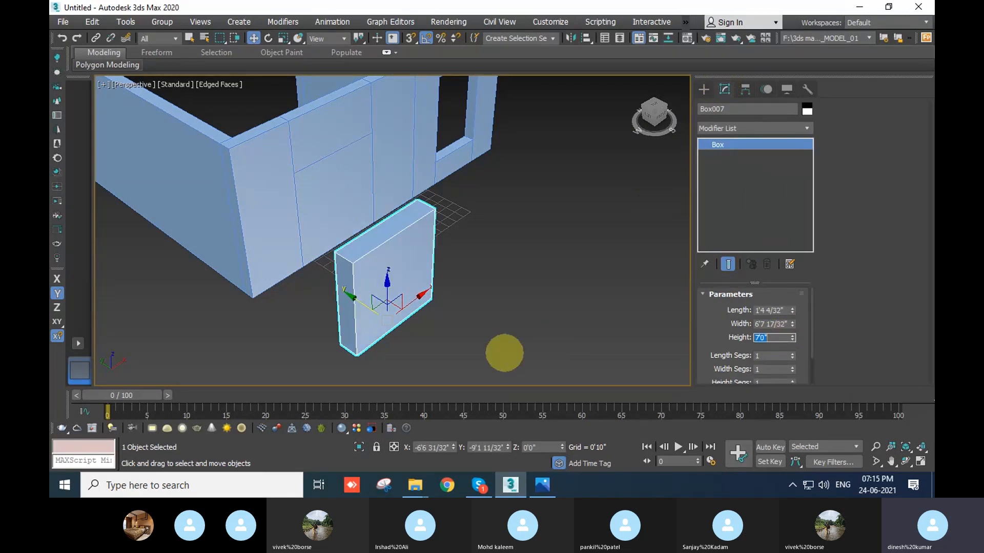
left_click(503, 354)
Compare the height of the 7' box with the front wall's horizontal edge, in perspective and in the Front view
middle_click_drag(382, 254, 489, 312, "alt")
left_click(417, 279)
left_click(453, 239)
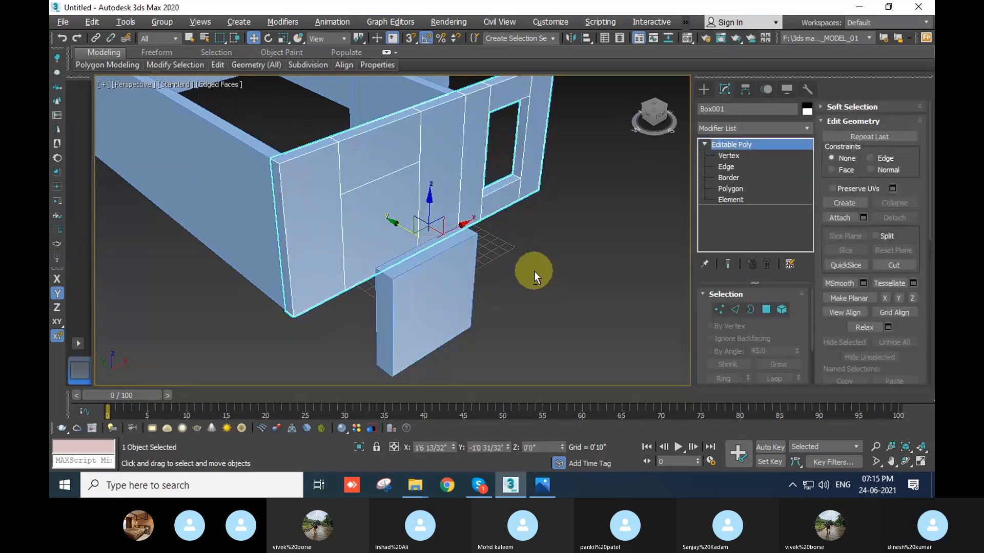
left_click(544, 280)
left_click(471, 190)
key("alt+w")
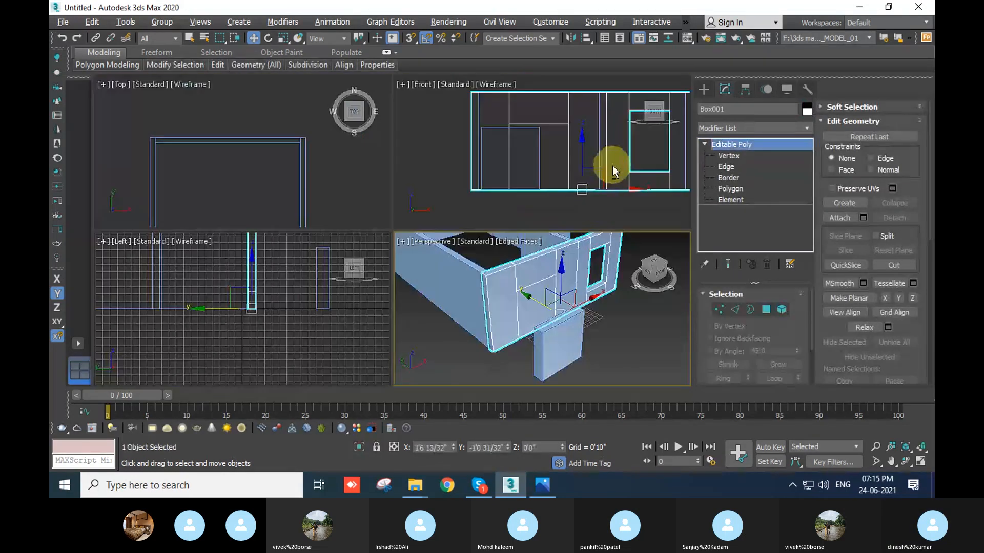
middle_click(613, 165)
key("alt+w")
middle_click_drag(580, 200, 632, 212)
scroll(434, 239, "up", 2)
left_click(342, 220)
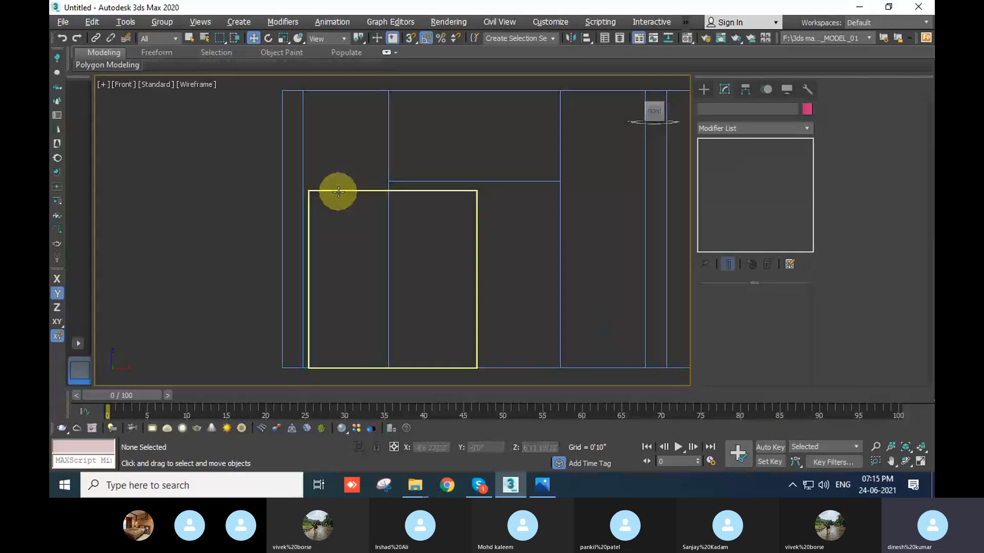
Move the 7' box along X until it stands clear beside the front wall, keeping its base at ground level
left_click(391, 202)
left_click_drag(450, 362, 213, 323)
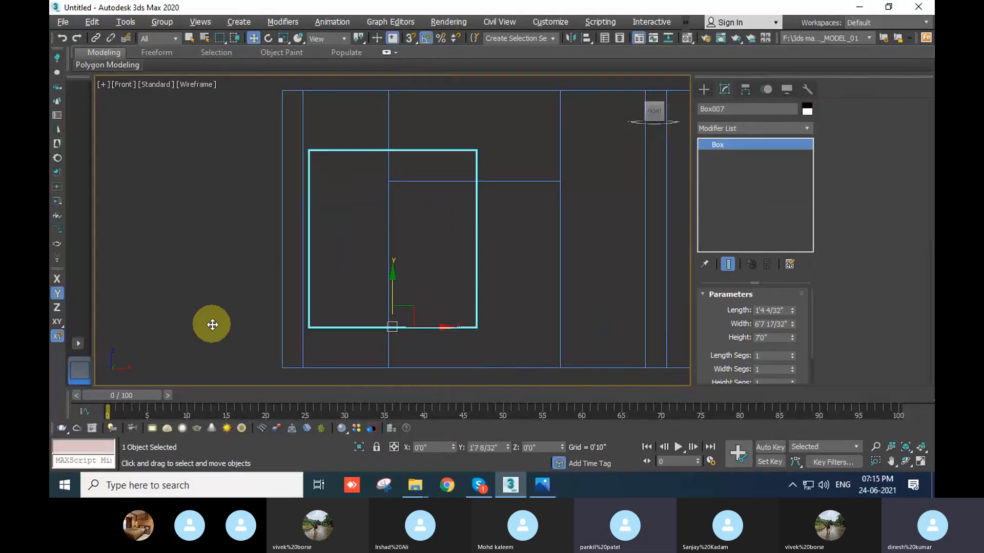
key("ctrl+z")
left_click_drag(433, 367, 187, 359)
scroll(427, 279, "down", 3)
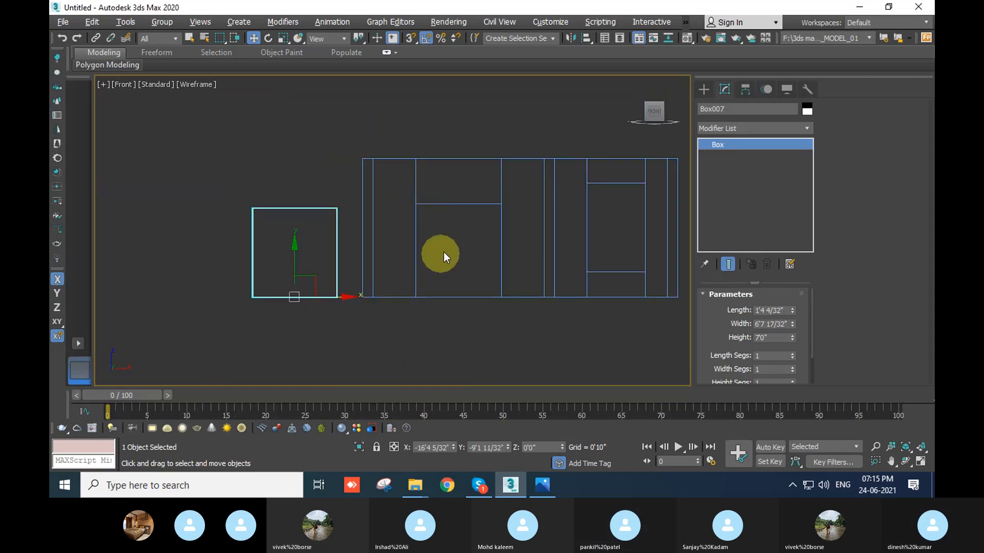
Check the 7' box against the front wall once more and delete the box in the perspective view
scroll(444, 253, "up", 2)
middle_click_drag(444, 253, 369, 277)
middle_click_drag(180, 264, 263, 273)
left_click(322, 265)
left_click(193, 216)
key("p")
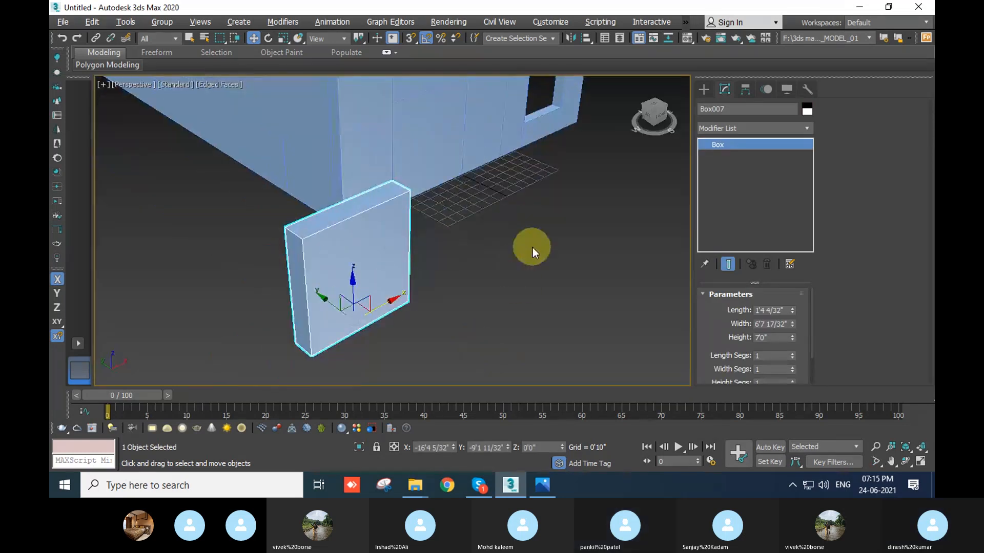
left_click(533, 247)
left_click(319, 274)
key("Delete")
Draw a reference box about 1'10" long and 7'10" wide on the ground in front of the front wall
scroll(537, 328, "down", 5)
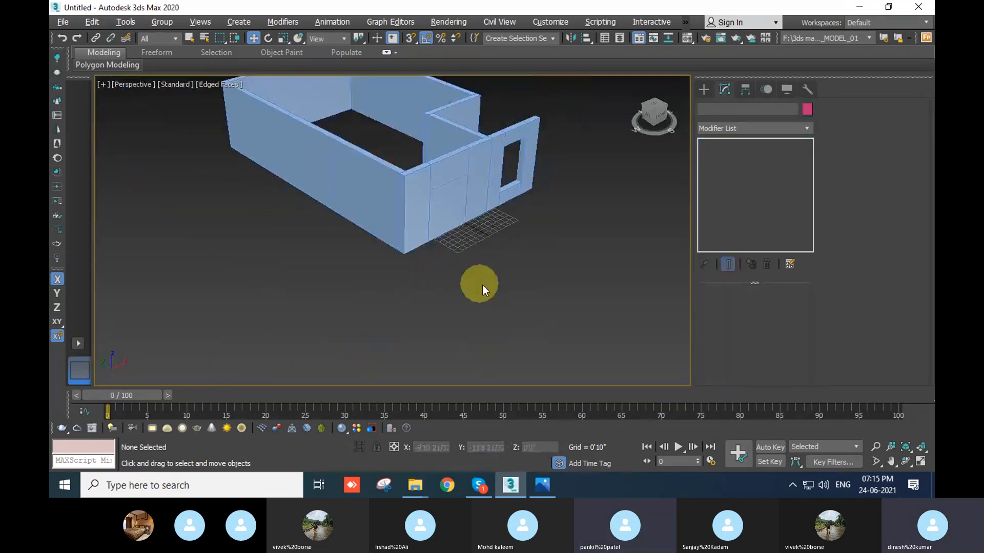
left_click(704, 89)
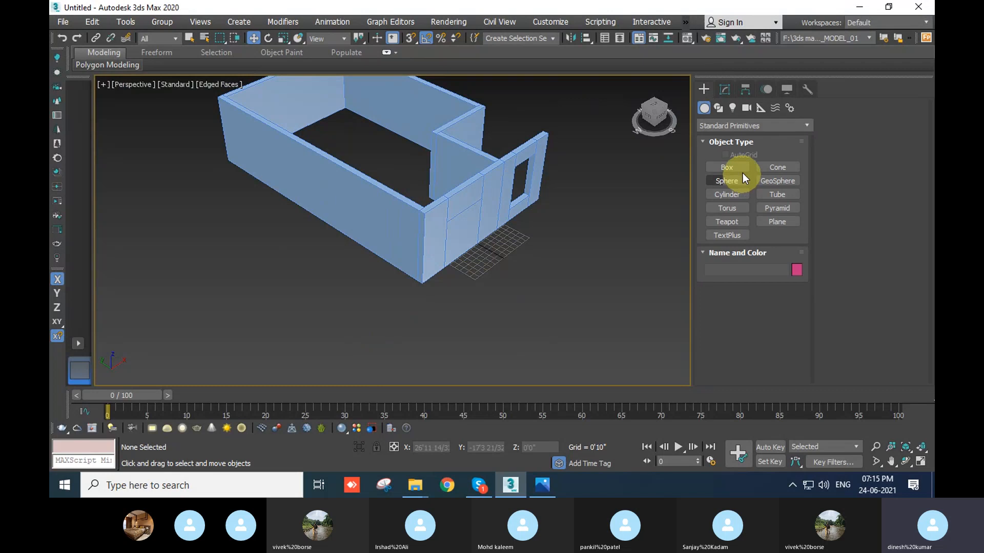
left_click(741, 170)
left_click_drag(508, 298, 419, 378)
right_click(447, 342)
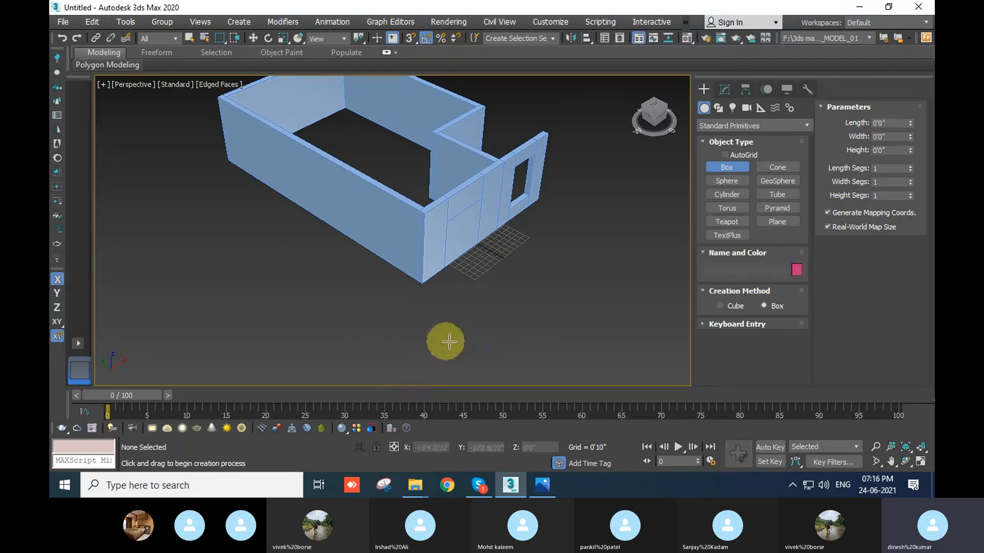
middle_click_drag(449, 344, 460, 302)
left_click_drag(420, 315, 392, 365)
left_click(384, 240)
right_click(384, 239)
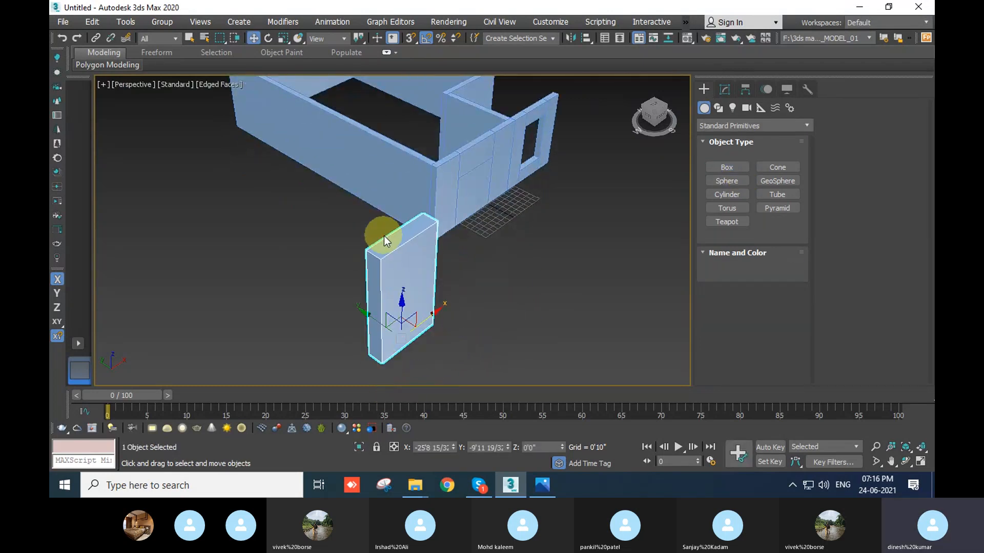
Set the new reference box's height to 7' and deselect it
middle_click_drag(488, 295, 560, 248, "alt")
left_click(732, 87)
right_click(792, 337)
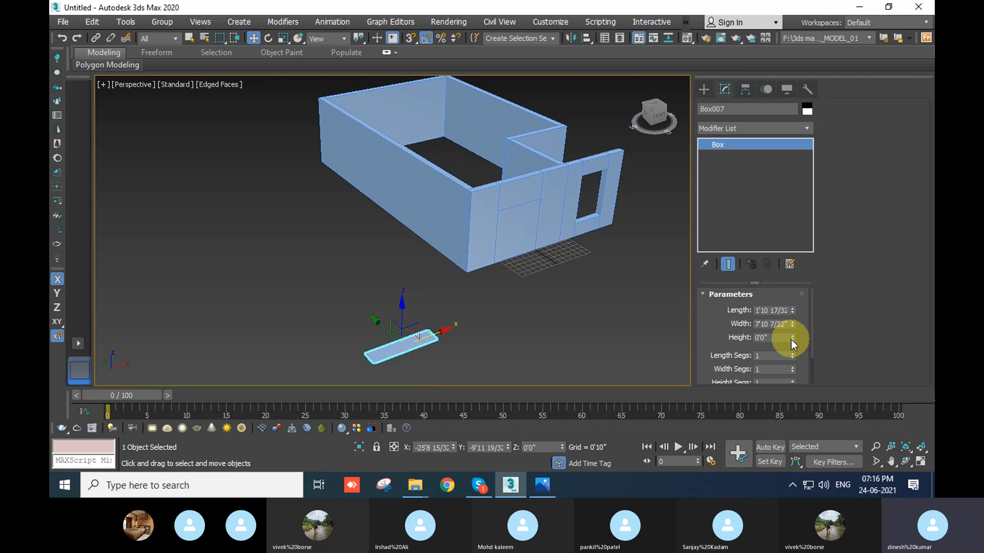
type("7")
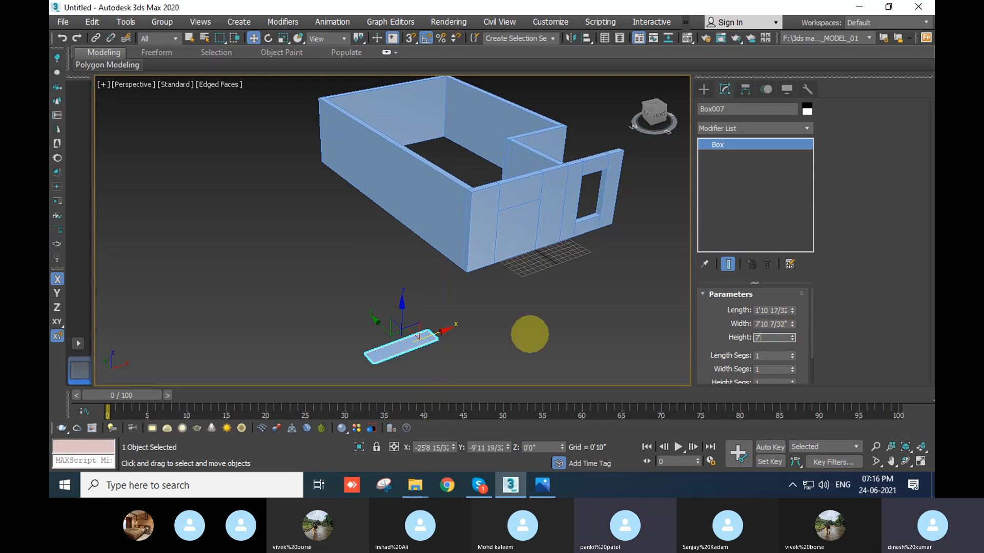
key("Return")
left_click(511, 325)
In the Front view, lower the front wall's horizontal door edge by its vertices, snapping it to the top of the 7' reference box
key("alt+w")
middle_click(551, 161)
key("alt+w")
middle_click_drag(534, 191, 606, 192)
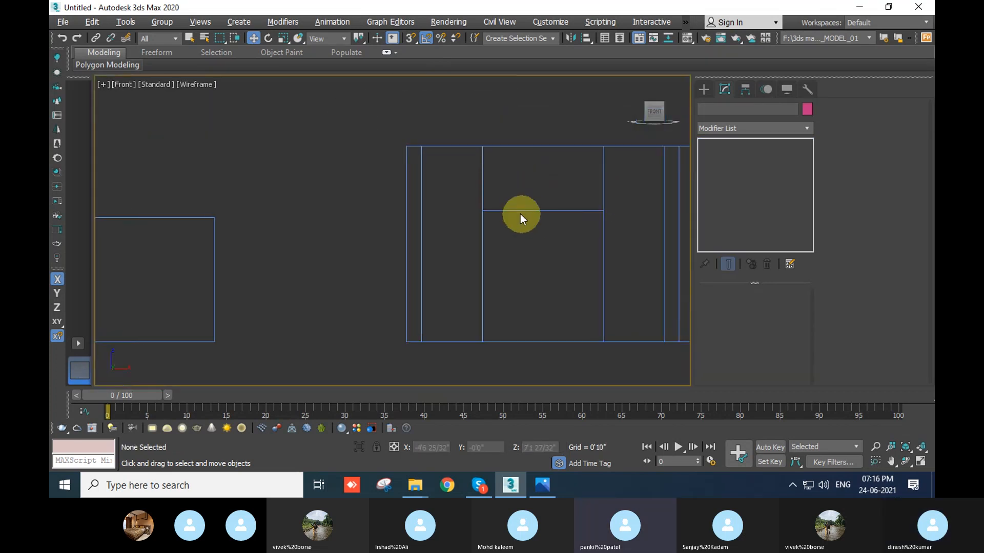
left_click(497, 212)
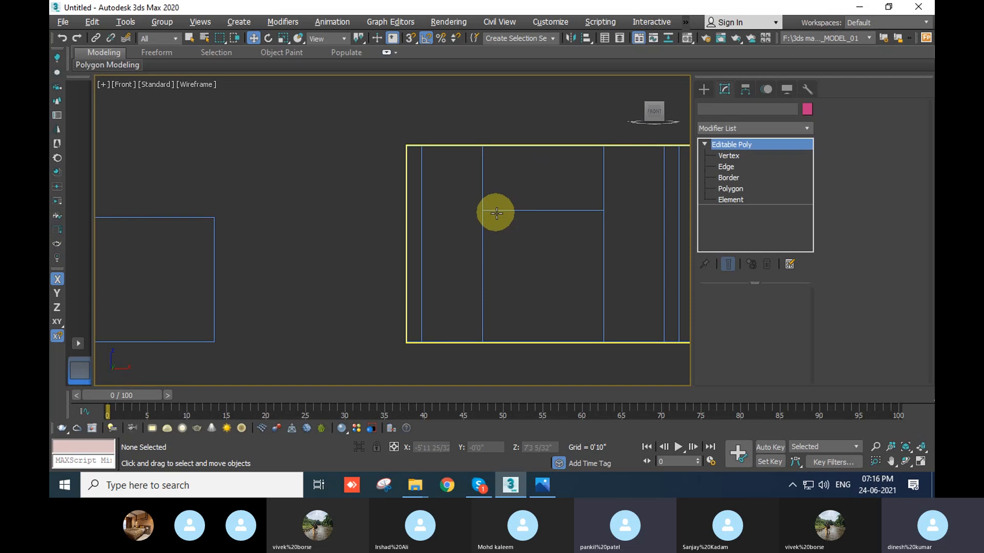
scroll(518, 222, "down", 2)
left_click(719, 310)
left_click(487, 212)
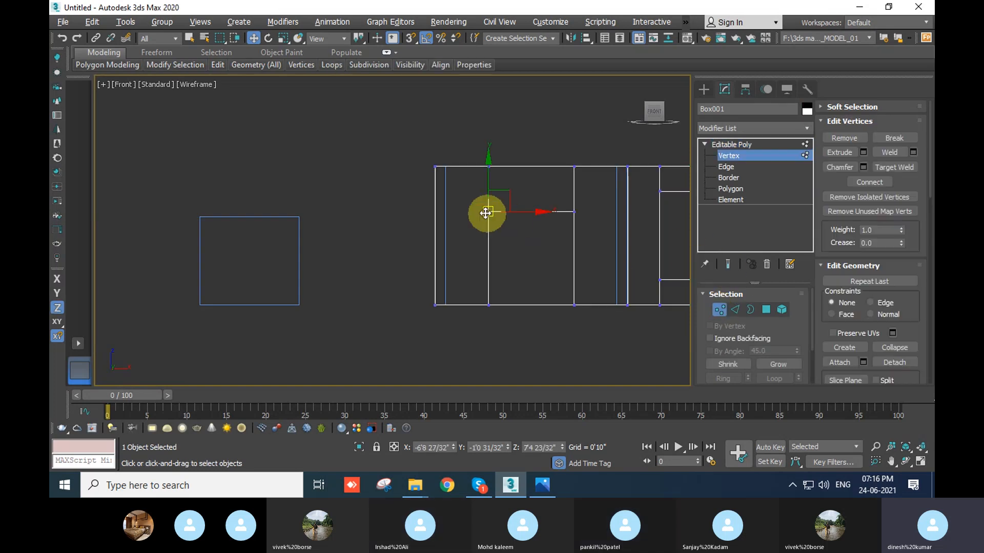
left_click_drag(521, 222, 605, 237)
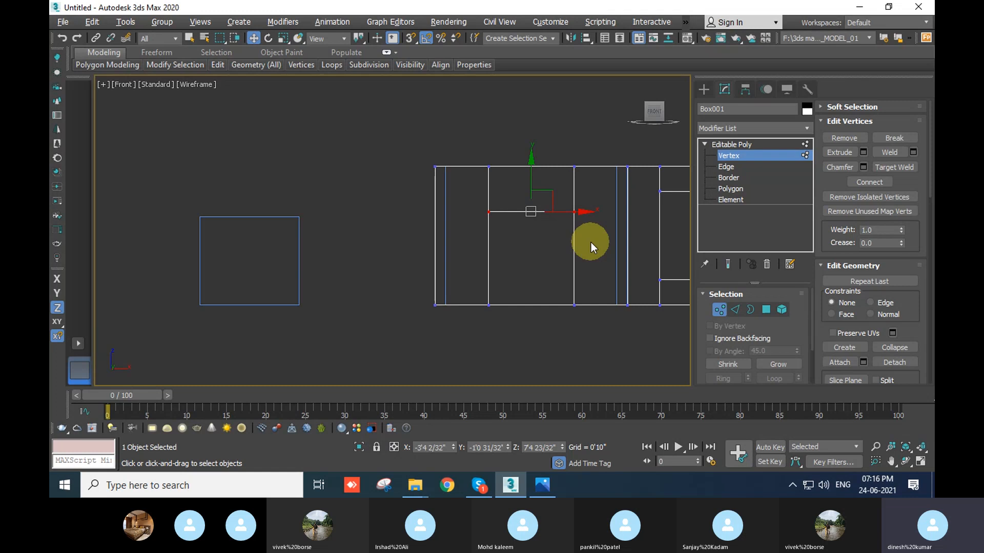
left_click_drag(530, 174, 542, 240)
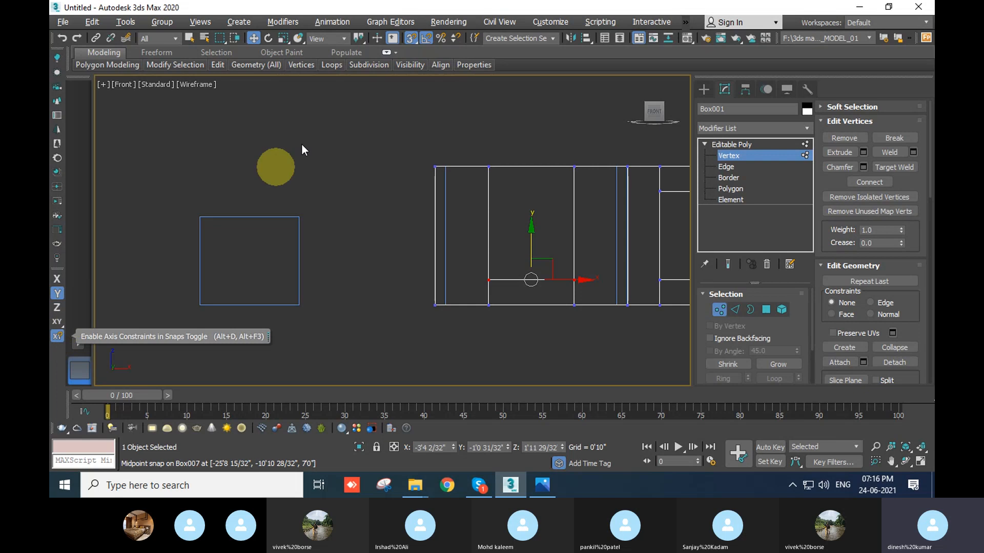
left_click(395, 39)
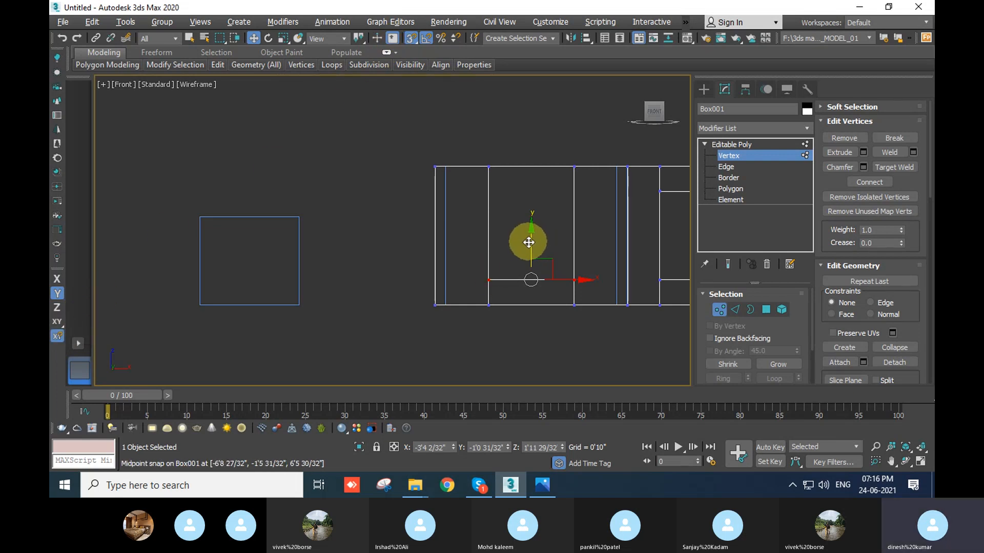
left_click_drag(529, 243, 264, 219)
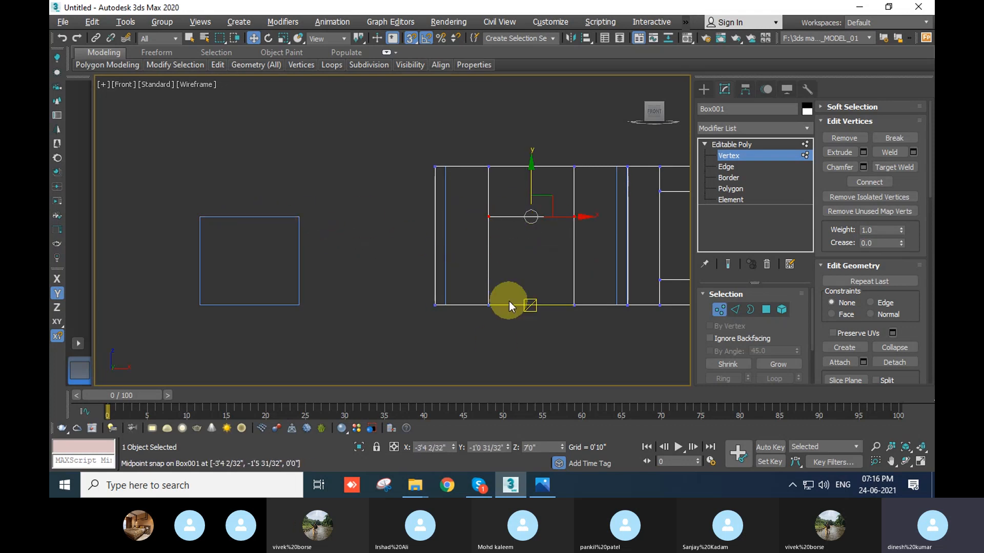
middle_click_drag(573, 291, 487, 293)
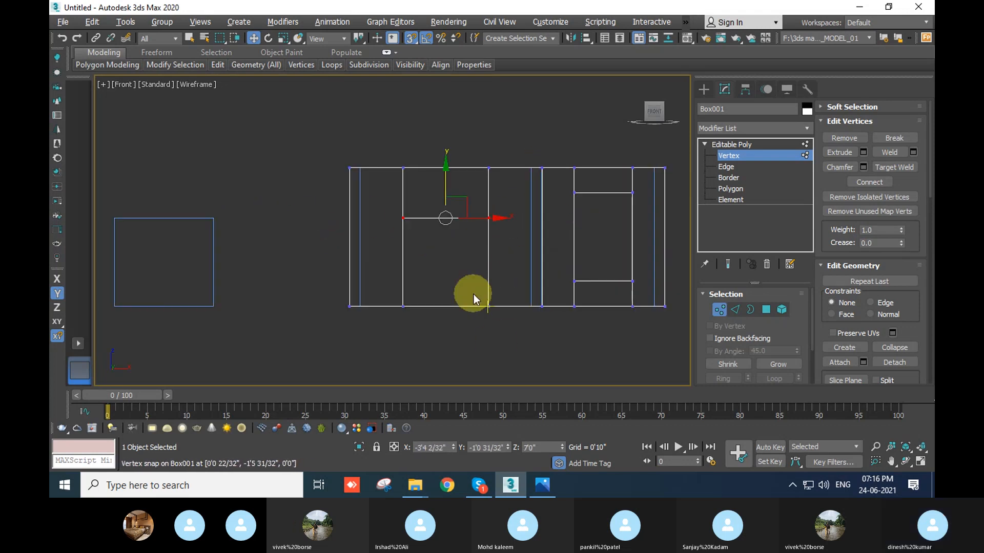
left_click(720, 310)
left_click(443, 341)
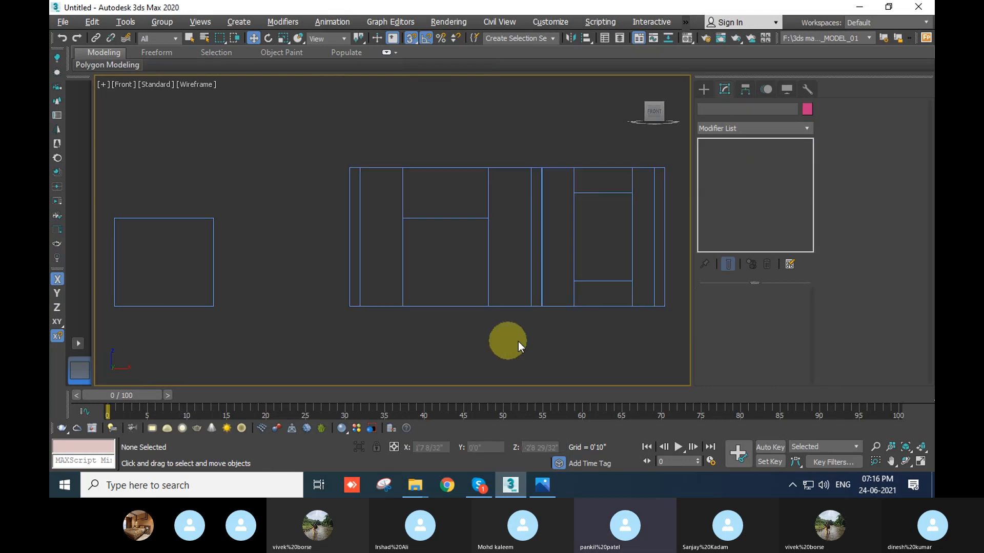
Return to the perspective view and delete the 7' reference box
key("alt+w")
left_click(563, 339)
key("alt+w")
left_click(409, 329)
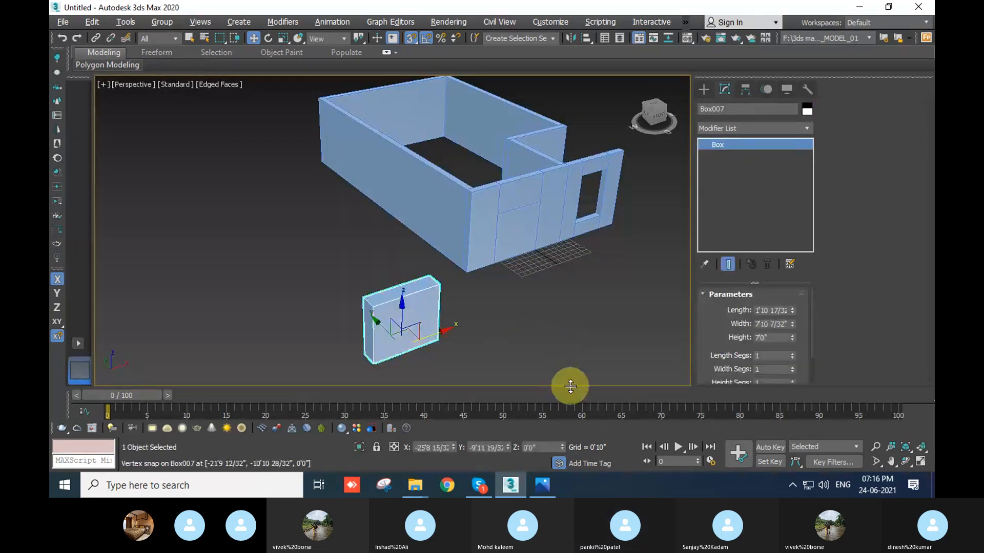
key("Delete")
Select the front wall's door polygons on its outer and inner faces and bridge them to cut the door opening
middle_click_drag(572, 376, 488, 369, "alt")
left_click(400, 299)
scroll(407, 307, "up", 2)
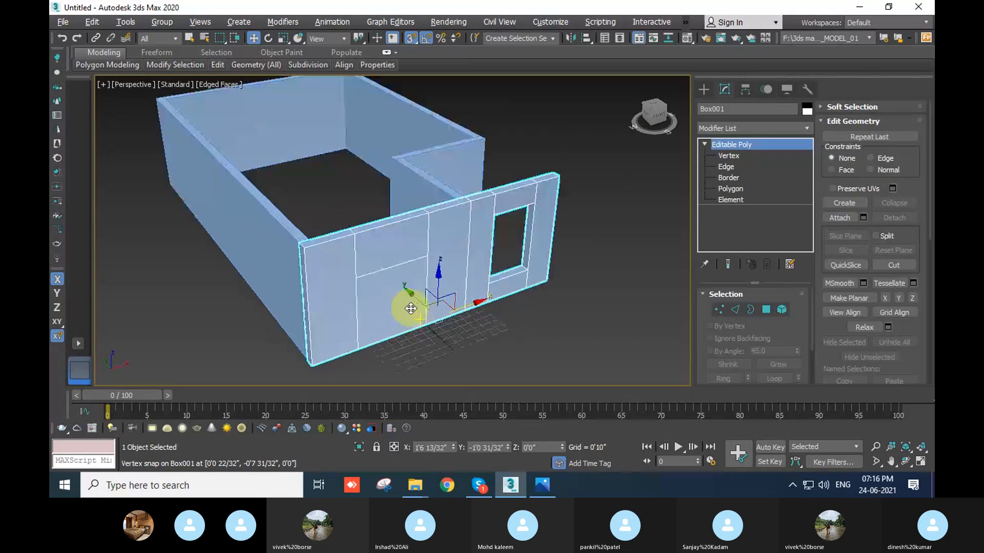
left_click(767, 310)
left_click(402, 307)
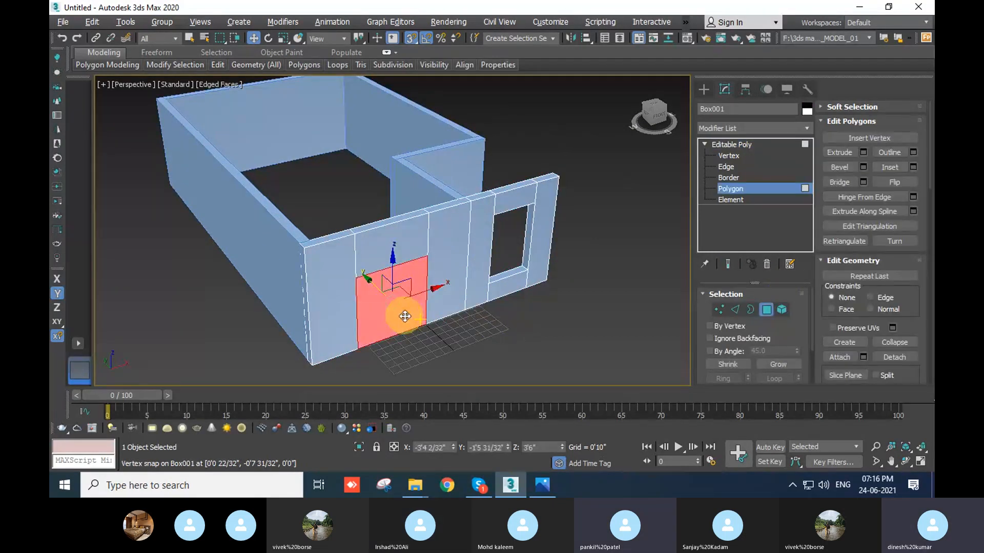
middle_click_drag(402, 308, 451, 341, "alt")
left_click(402, 325)
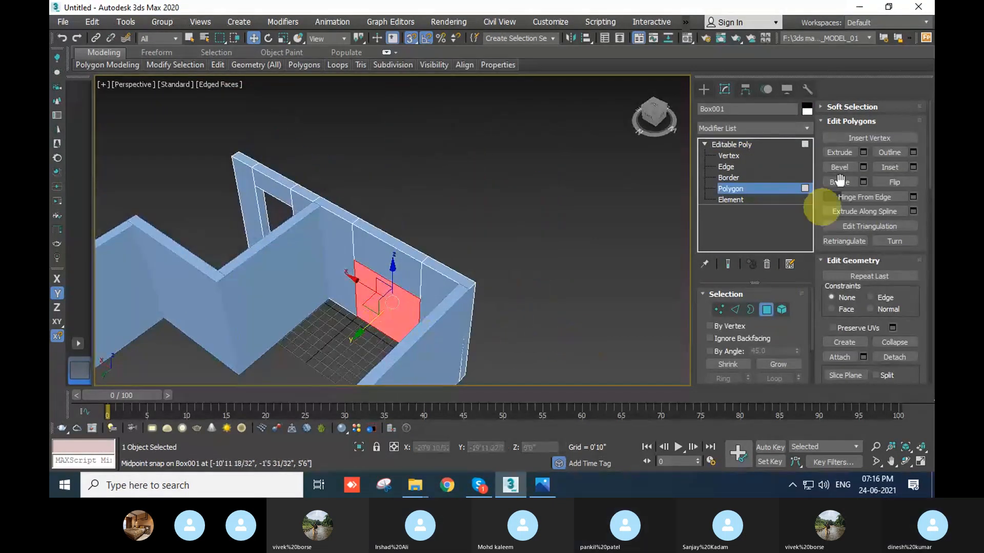
left_click(844, 185)
Delete the threshold polygon at the bottom of the door opening and leave polygon editing
scroll(558, 216, "down", 3)
middle_click_drag(558, 216, 522, 310, "alt")
scroll(451, 284, "up", 5)
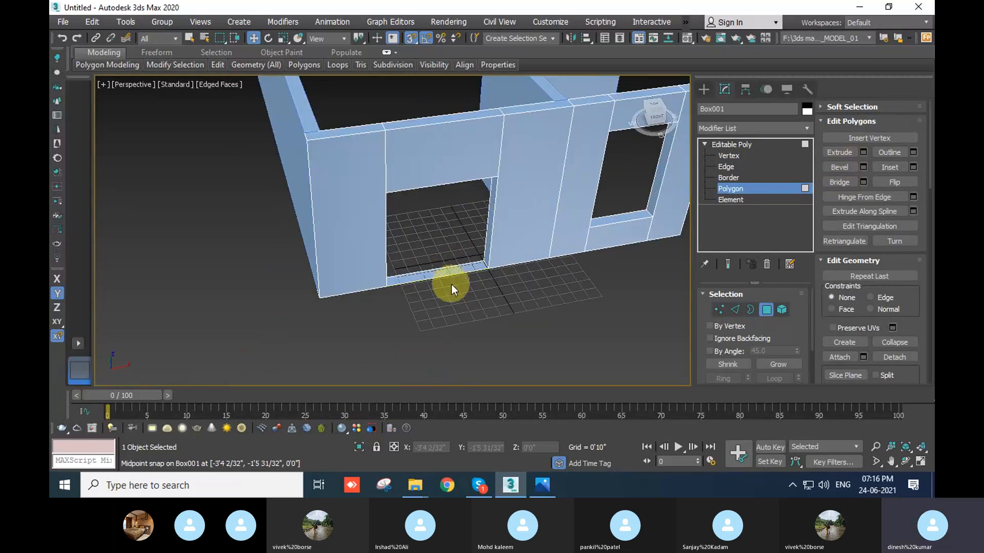
left_click(432, 259)
key("Delete")
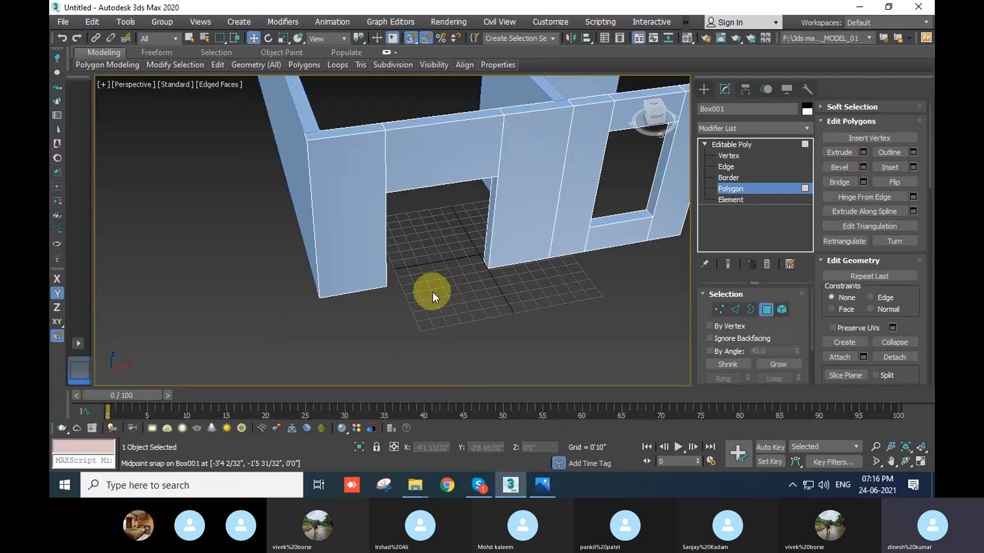
scroll(432, 292, "down", 5)
middle_click_drag(496, 301, 497, 292, "alt")
scroll(456, 332, "up", 3)
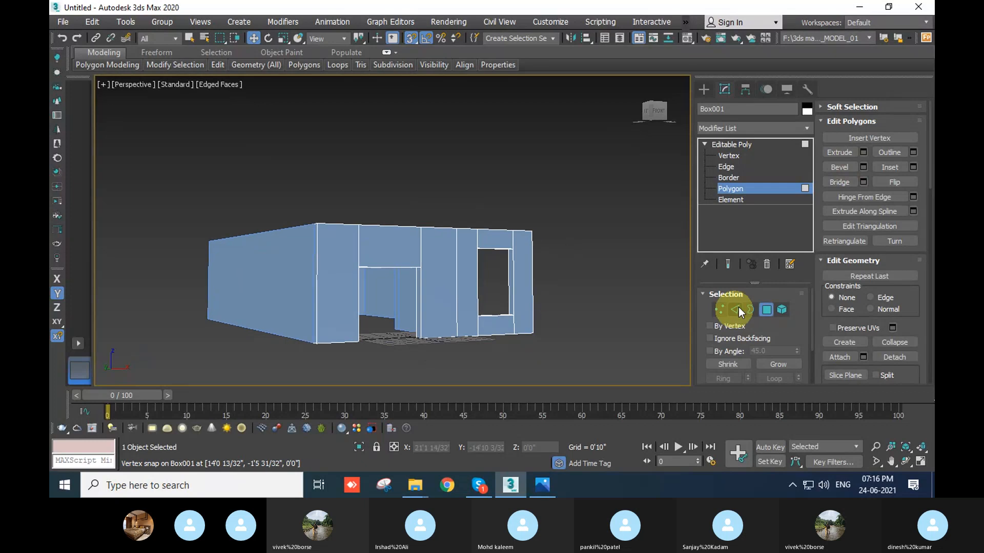
left_click(766, 310)
left_click(623, 306)
In the Top view, copy the short horizontal wall at the building's recess into the interior, near the west wall
middle_click_drag(623, 306, 381, 318, "alt")
key("t")
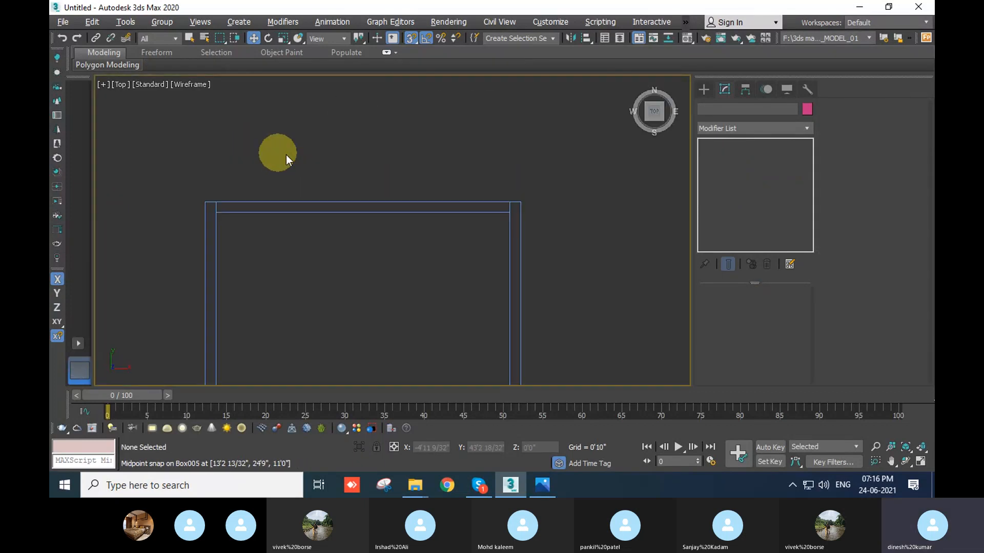
scroll(385, 197, "down", 3)
scroll(400, 284, "up", 2)
middle_click_drag(399, 284, 462, 272)
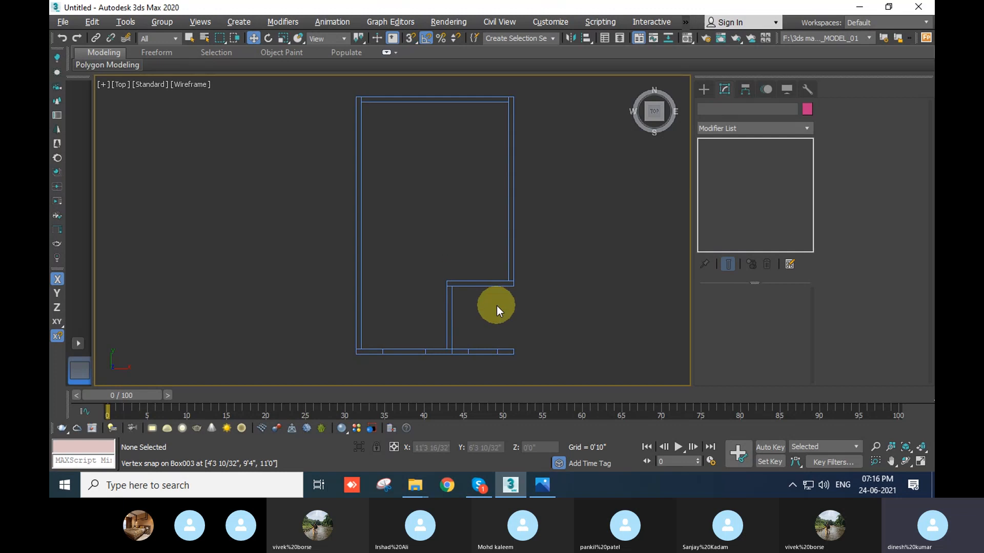
left_click(479, 282)
left_click_drag(492, 263, 426, 236)
left_click(425, 235, "shift")
left_click(484, 296)
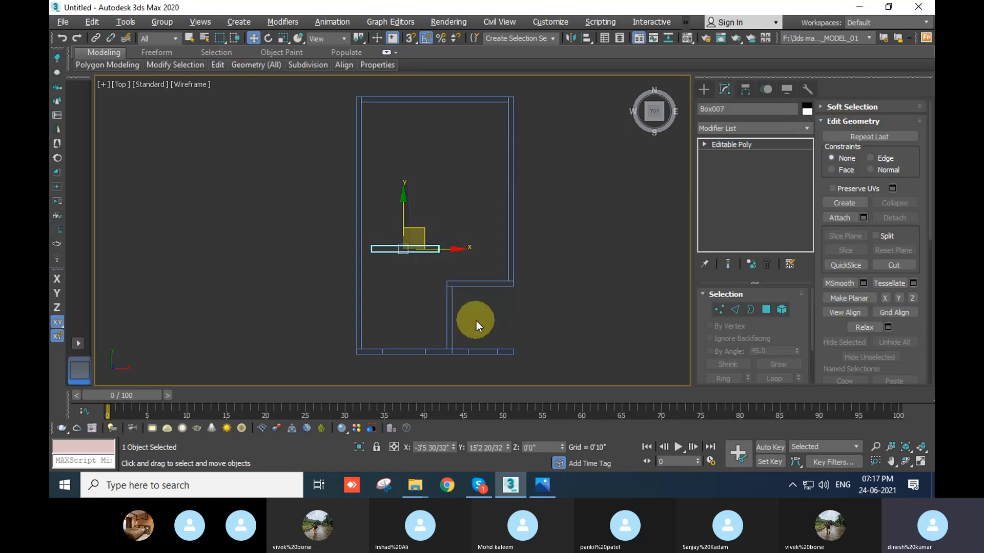
Extend the copied wall's west end by its vertices, snapping it to the inner face of the west wall
left_click(719, 310)
left_click(438, 249)
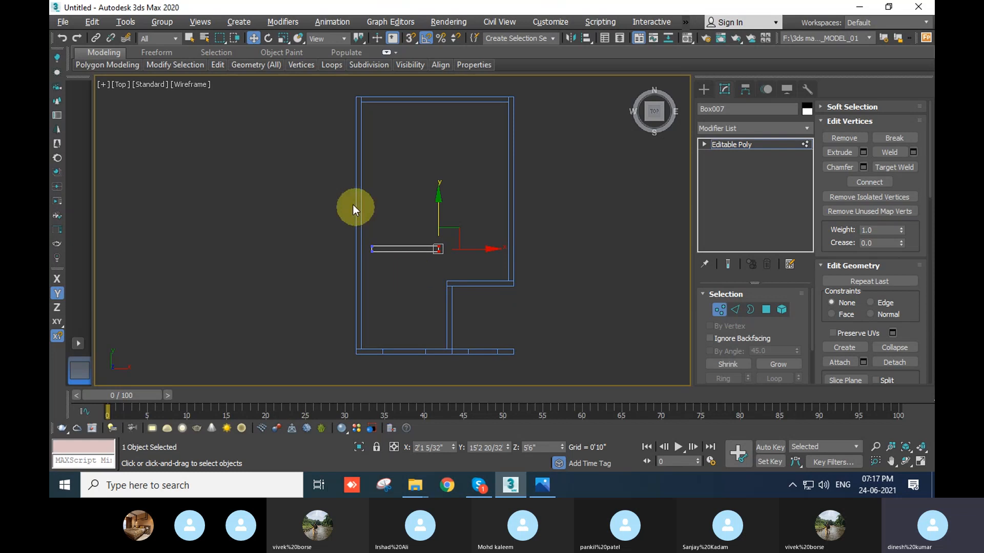
scroll(389, 286, "up", 2)
middle_click_drag(384, 263, 523, 279)
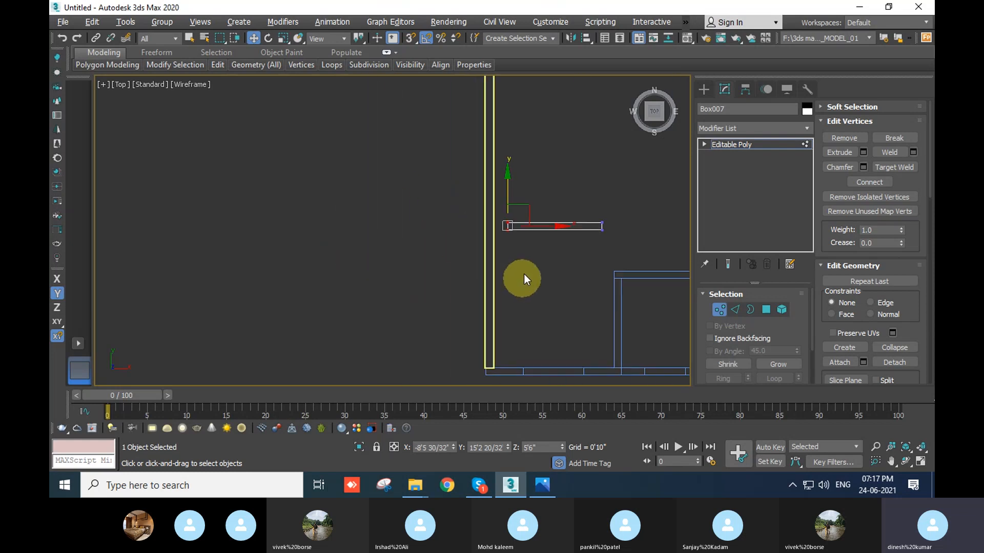
key("s")
left_click_drag(542, 226, 492, 359)
Snap the partition's east end vertices in line with the recess corner along X and leave vertex editing
middle_click_drag(576, 306, 389, 304)
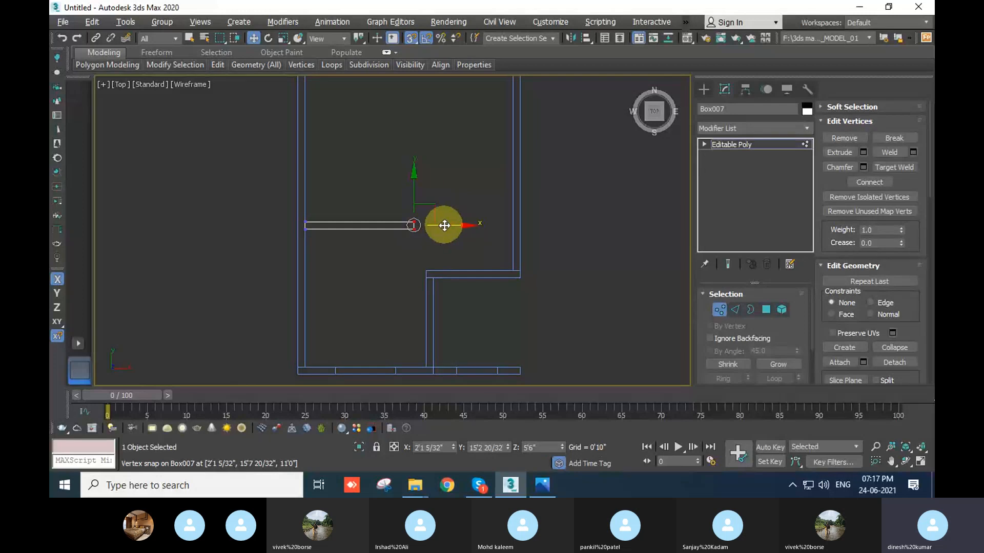
left_click_drag(444, 226, 423, 282)
middle_click_drag(491, 306, 555, 347)
left_click(712, 310)
left_click(515, 317)
left_click(441, 325)
left_click(559, 345)
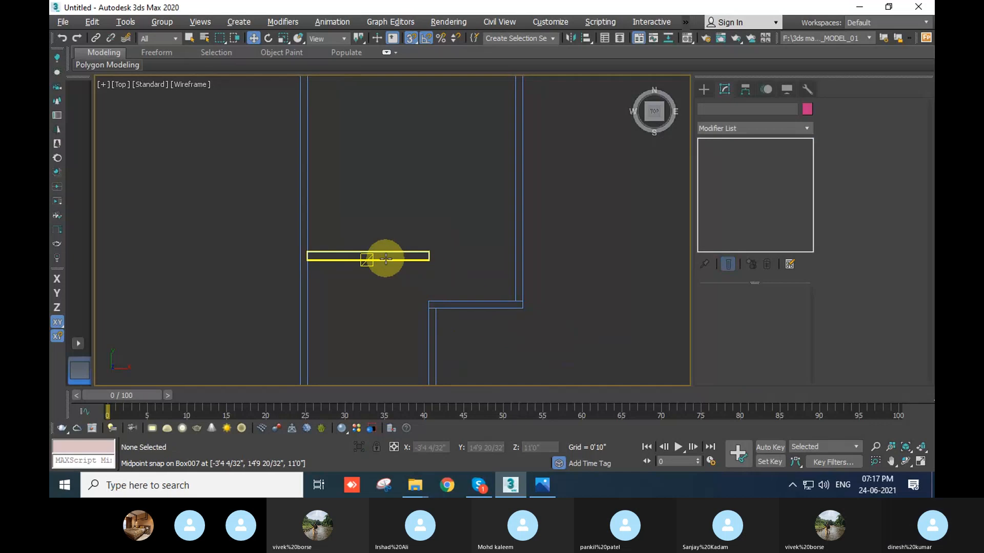
Copy the horizontal partition about 12'10" north along Y and deselect the copy
left_click(386, 258)
middle_click_drag(389, 221, 407, 308)
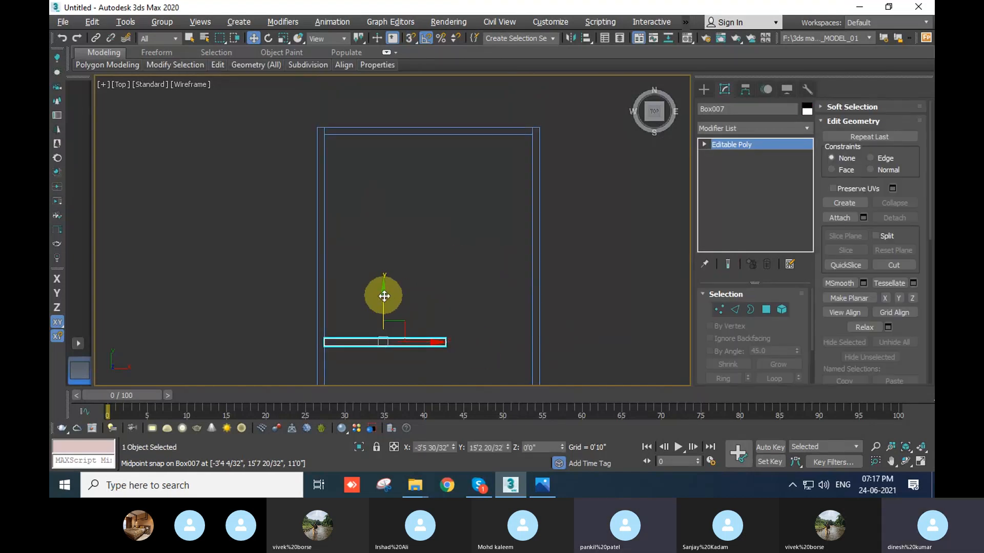
mouse_move(384, 288)
left_mouse_down("shift")
mouse_move(391, 176)
mouse_move(405, 186)
left_mouse_up("shift")
left_click(489, 302)
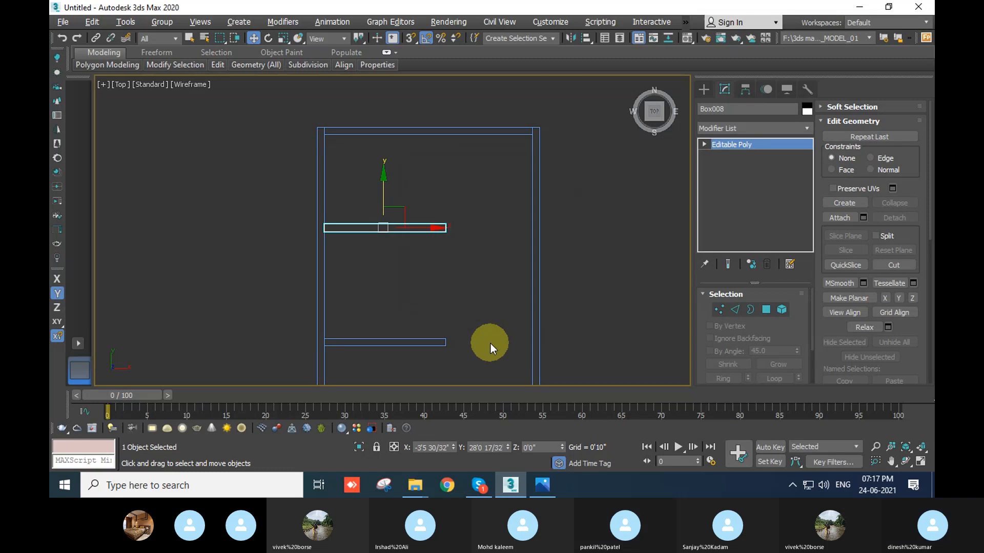
left_click(490, 343)
Copy the 10' long vertical wall beside the recess to the gap between the two partitions, near their east ends
middle_click_drag(611, 345, 602, 240)
left_click(437, 328)
middle_click_drag(496, 327, 501, 345)
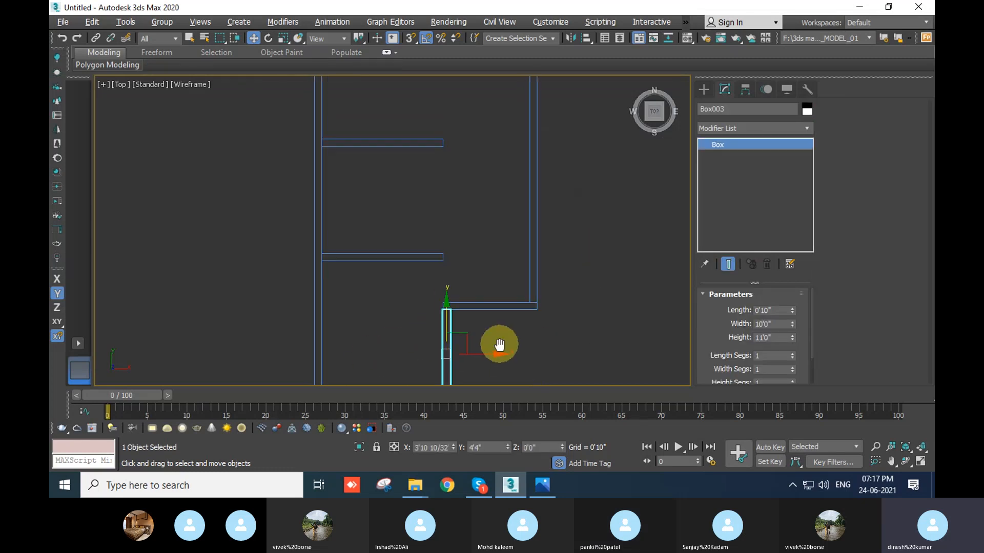
left_click_drag(468, 336, 459, 193)
left_click(494, 298)
middle_click_drag(582, 277, 562, 318)
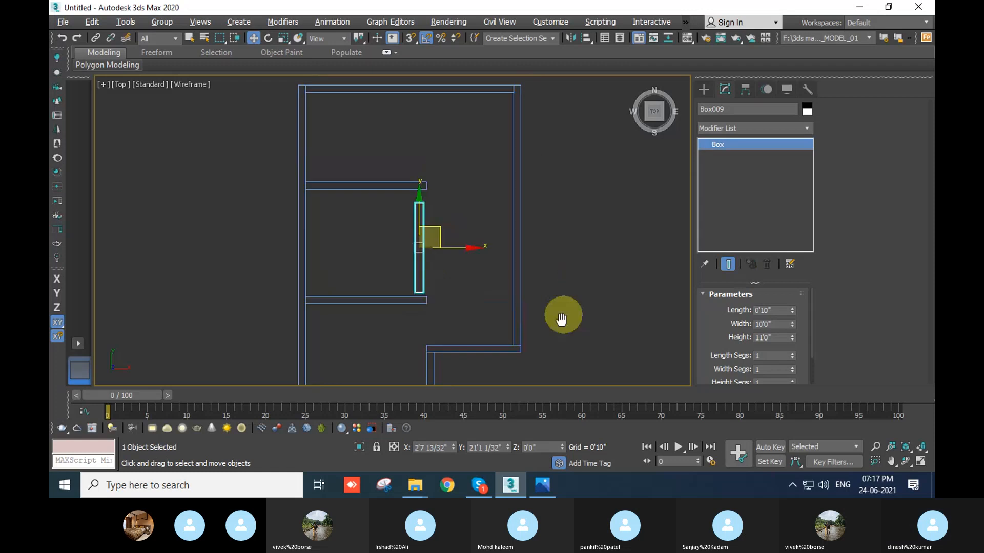
Copy the recess's short horizontal wall north along Y to about 21'3", between the vertical partition and the east wall
left_click(468, 355)
left_click_drag(466, 327, 475, 224, "shift")
left_click(500, 296)
scroll(543, 276, "down", 3)
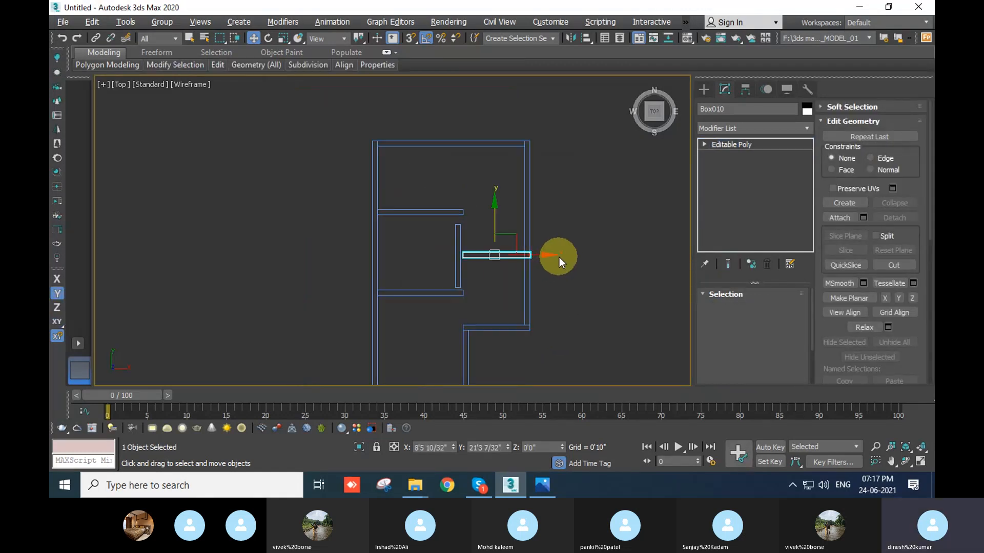
mouse_move(559, 257)
middle_mouse_down()
mouse_move(538, 180)
mouse_move(566, 213)
middle_mouse_up()
scroll(493, 266, "up", 2)
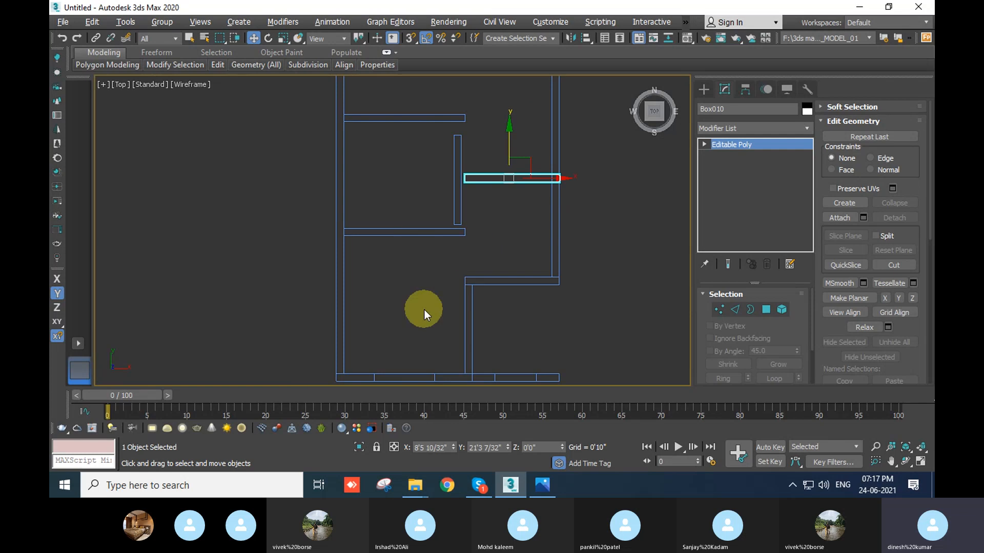
Copy the short east partition to about X -1'6", Y 33'4" between the north wall and northern partition, and rotate it 90° about Z
middle_click_drag(474, 250, 514, 323)
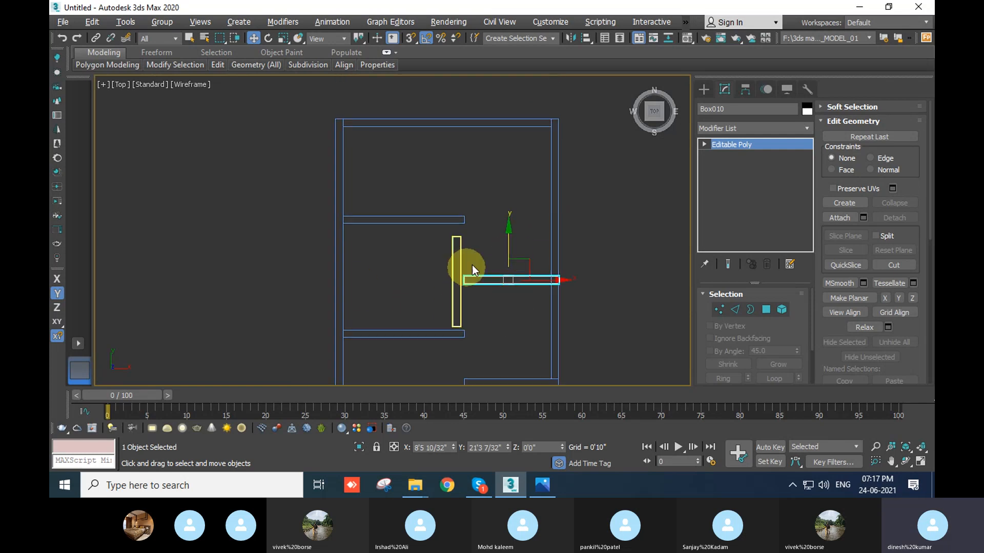
middle_click_drag(456, 222, 461, 262)
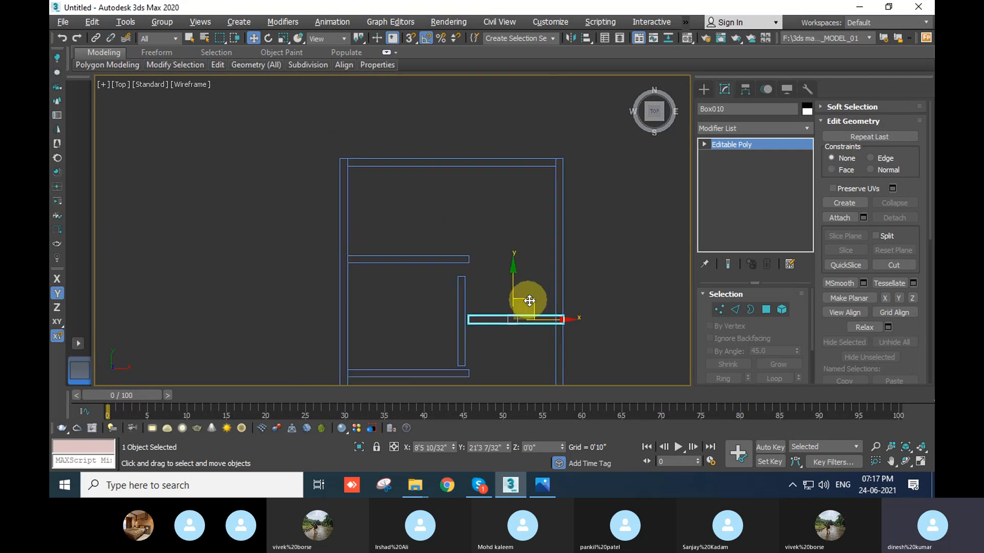
mouse_move(535, 300)
left_mouse_down("shift")
mouse_move(471, 204)
mouse_move(439, 198)
left_mouse_up("shift")
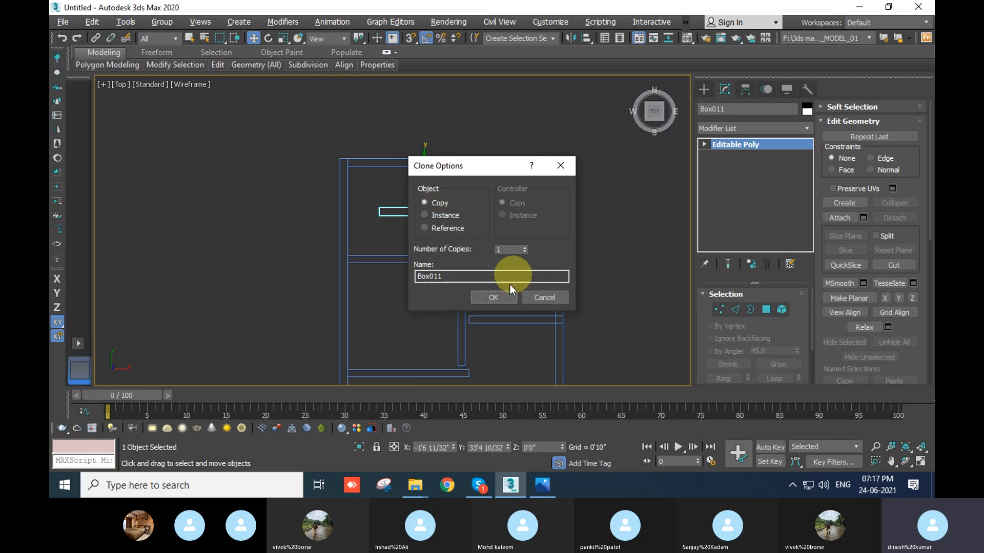
key("Return")
key("e")
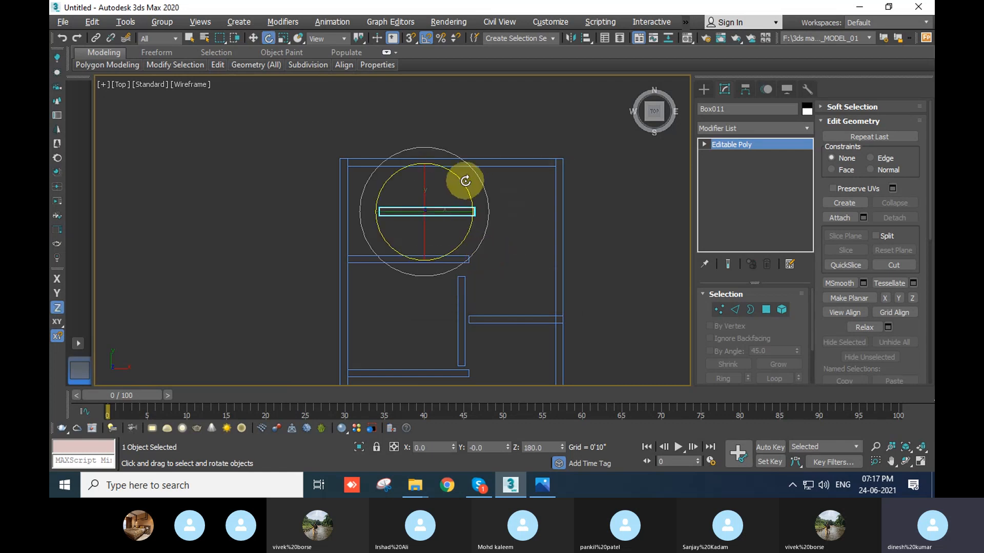
left_click_drag(465, 180, 497, 226)
left_click(636, 281)
scroll(505, 226, "down", 2)
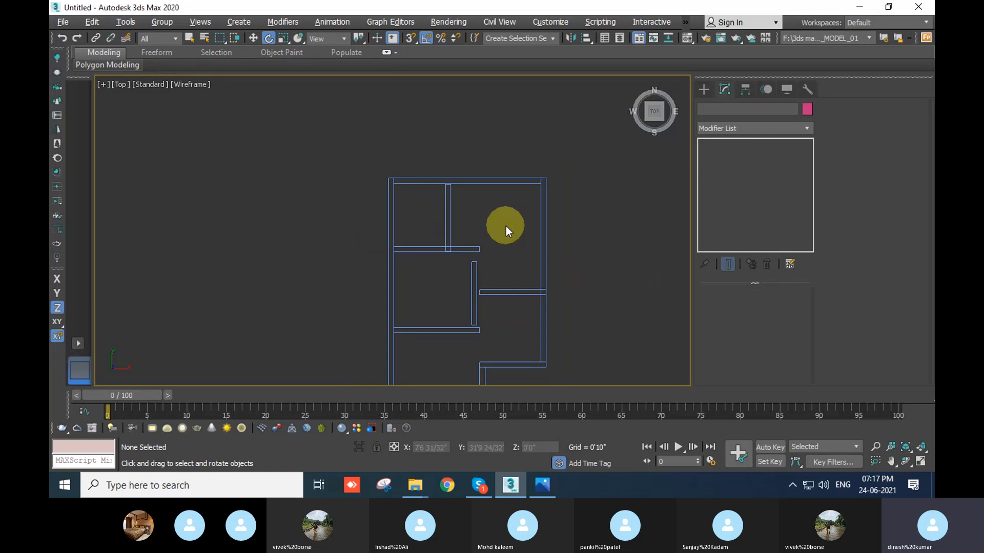
Snap the rotated wall's north end to the north wall's inner face and its south end to the northern partition's north face along Y
left_click(453, 217)
scroll(433, 202, "up", 3)
left_click(719, 310)
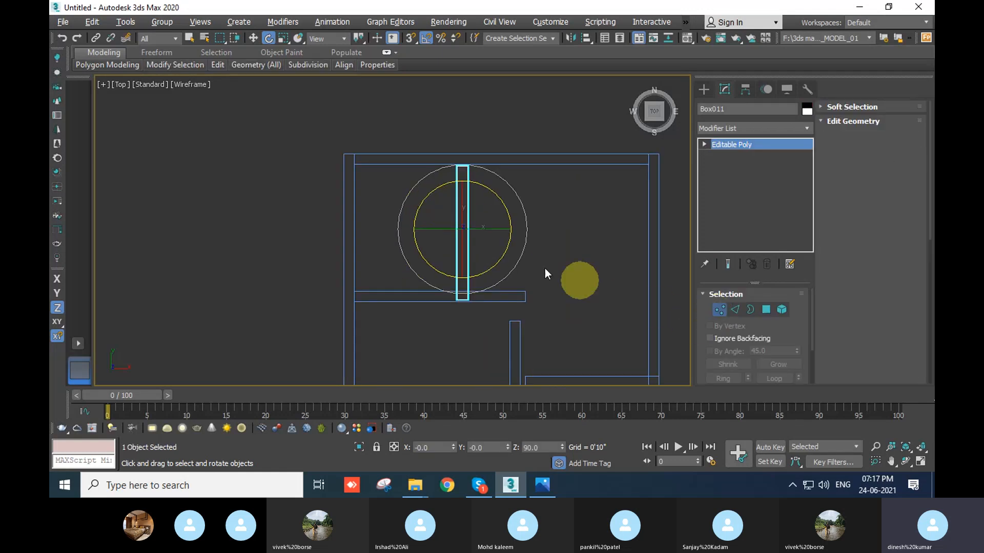
left_click_drag(420, 115, 512, 210)
middle_click_drag(518, 213, 527, 277)
key("w")
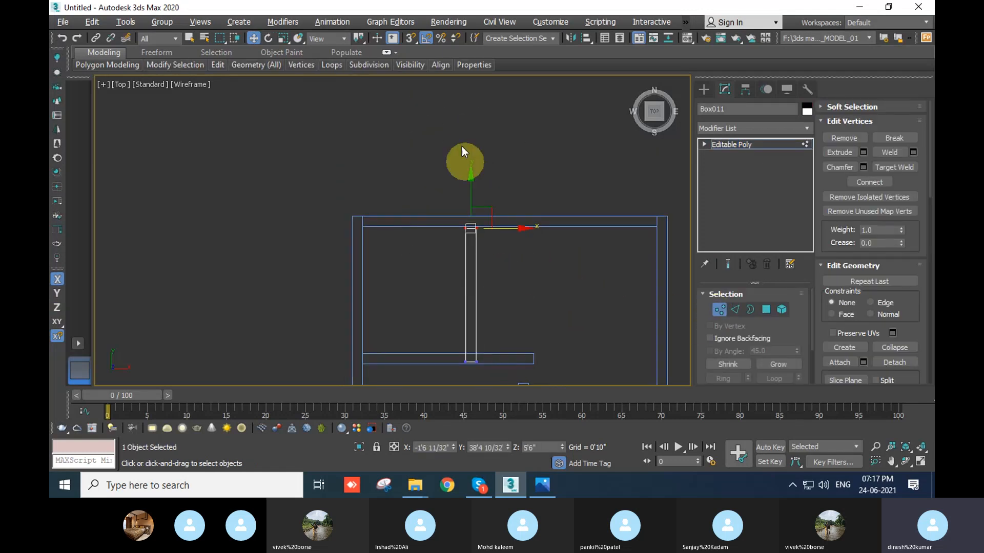
left_click(410, 39)
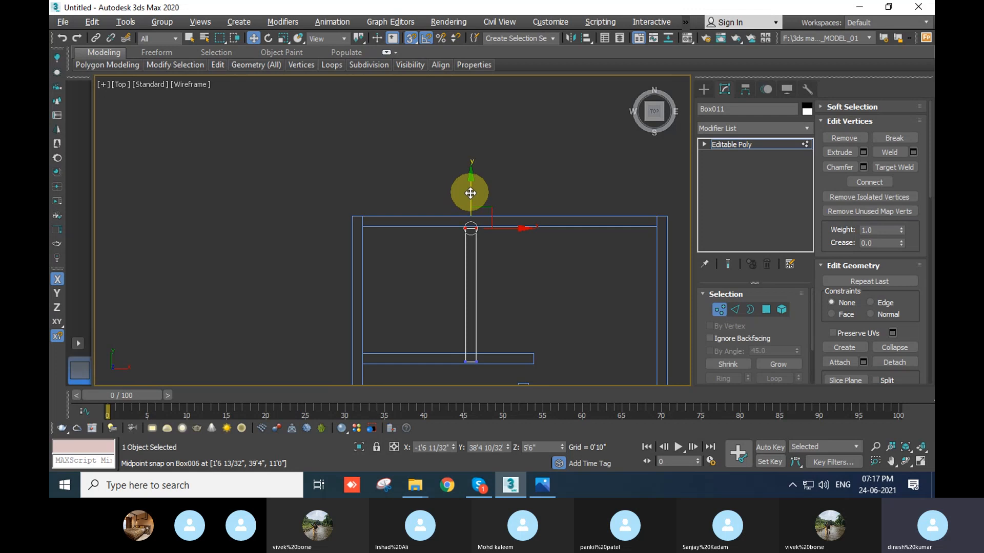
left_click_drag(470, 193, 371, 227)
middle_click_drag(414, 312, 414, 269)
left_click_drag(414, 270, 377, 310)
middle_click_drag(606, 336, 527, 259)
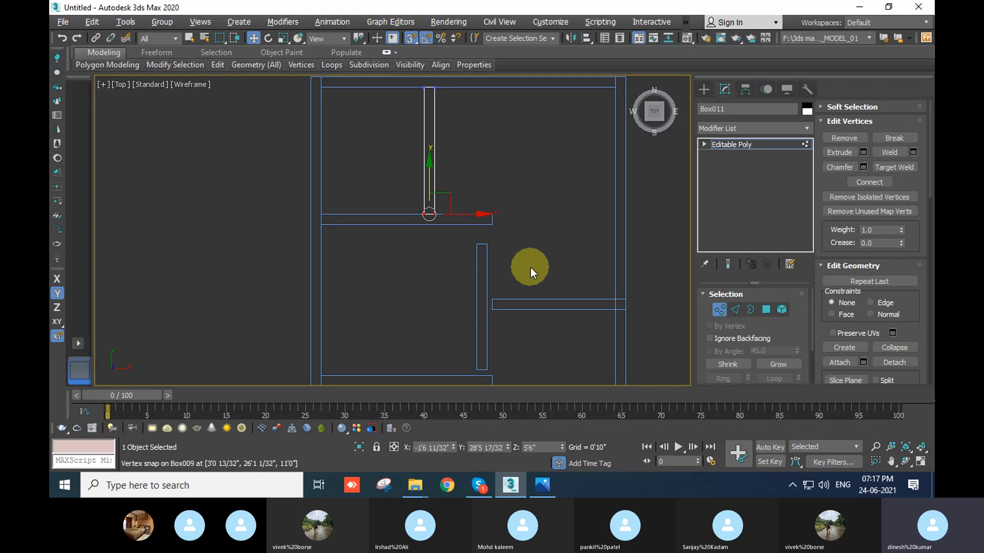
Attach the two long horizontal partitions, the vertical partition and the short east partition to the rotated wall
middle_click_drag(499, 313, 499, 230)
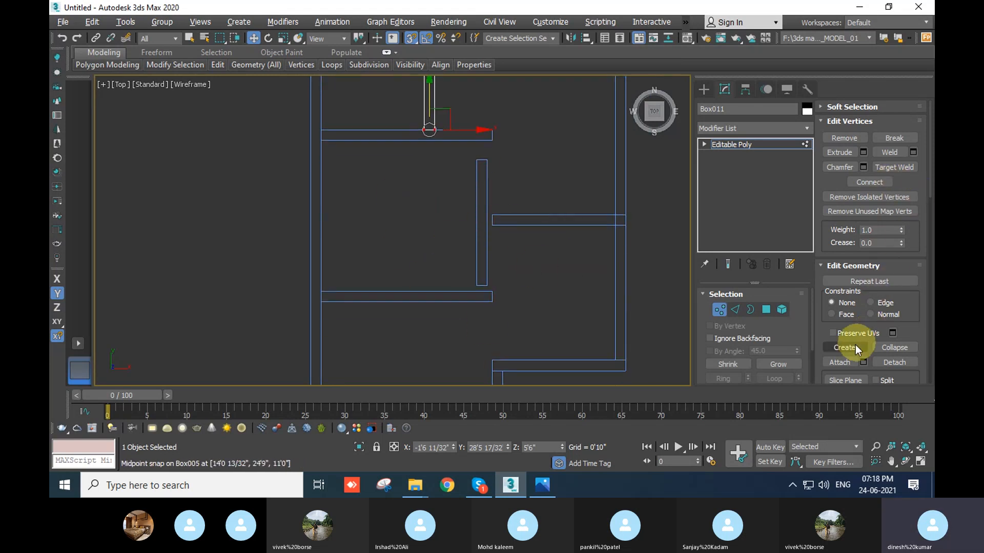
left_click(835, 362)
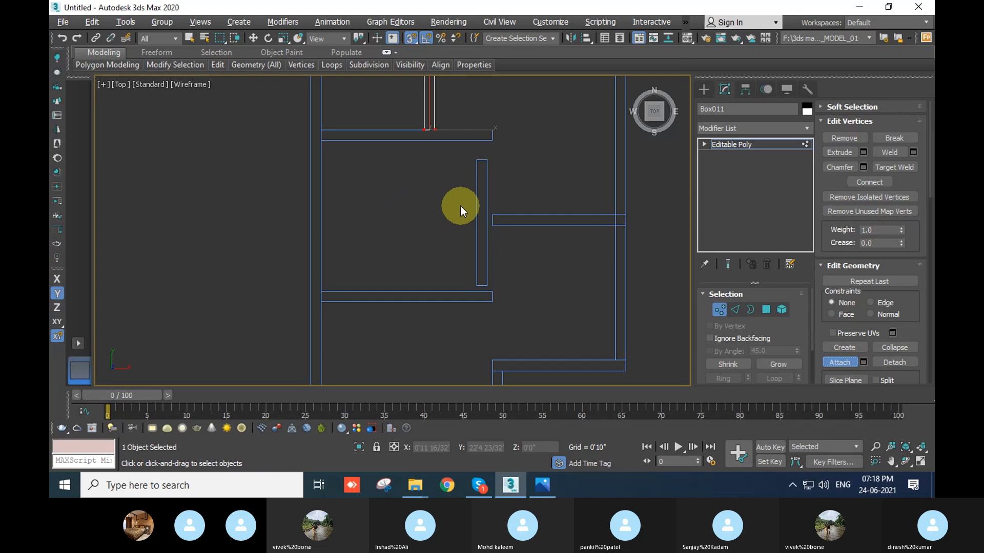
left_click(480, 184)
left_click(528, 219)
left_click(408, 292)
right_click(527, 302)
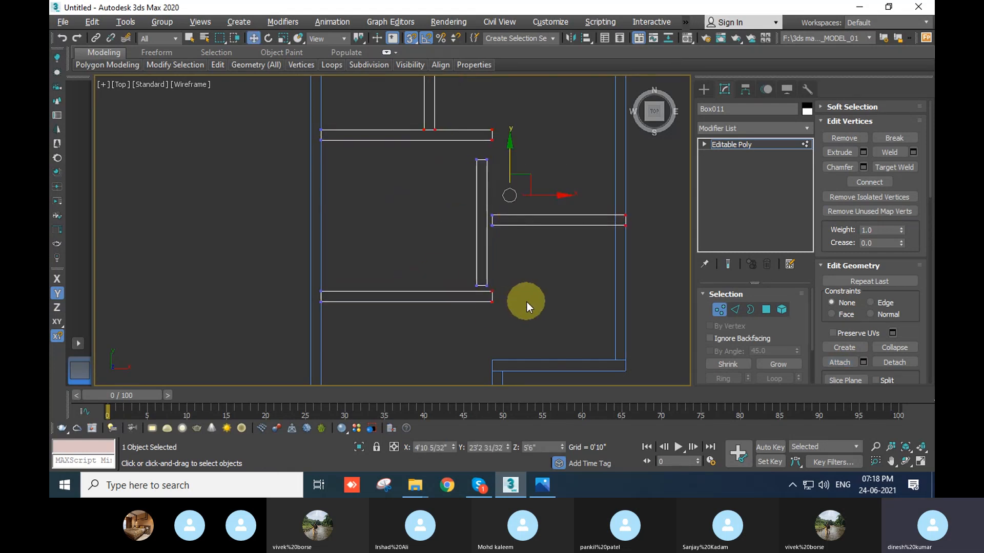
Move the central vertical partition and the short partition's west end along X, snapping the vertical wall flush with the horizontal partitions' east ends
scroll(515, 263, "down", 2)
scroll(608, 297, "up", 2)
middle_click_drag(608, 297, 574, 219)
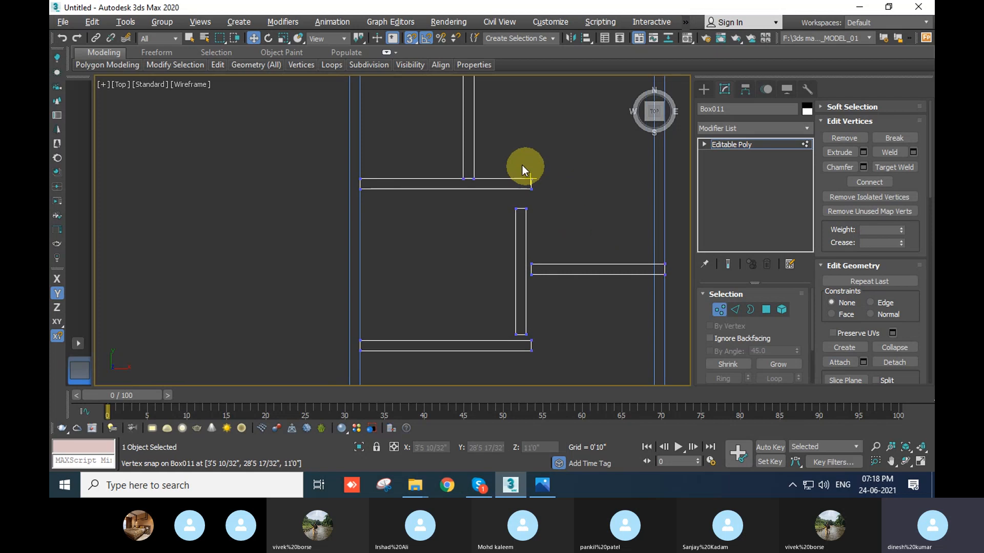
left_click_drag(500, 132, 554, 202)
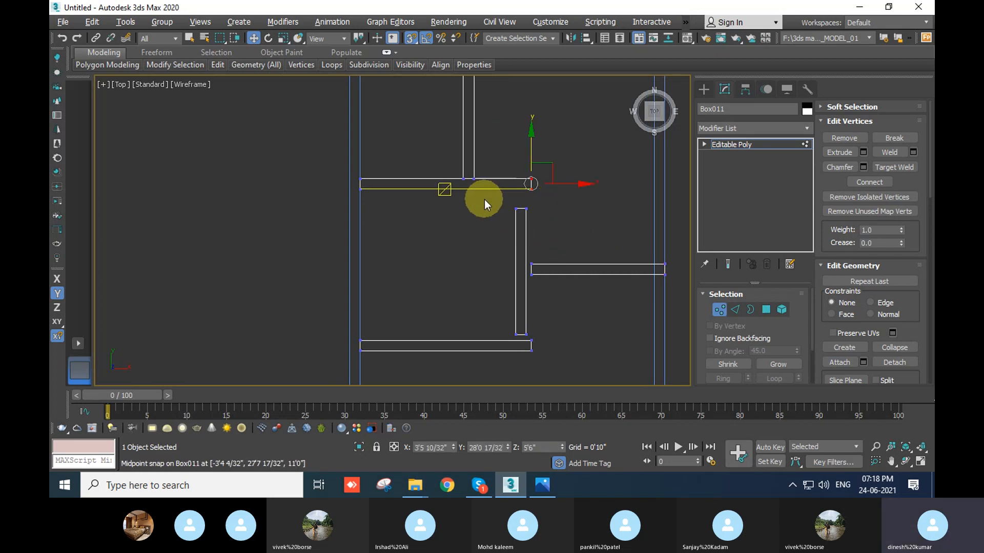
left_click_drag(484, 202, 550, 343)
middle_click_drag(550, 342, 557, 305)
scroll(558, 299, "up", 2)
left_click(487, 169)
left_click_drag(494, 101, 539, 206)
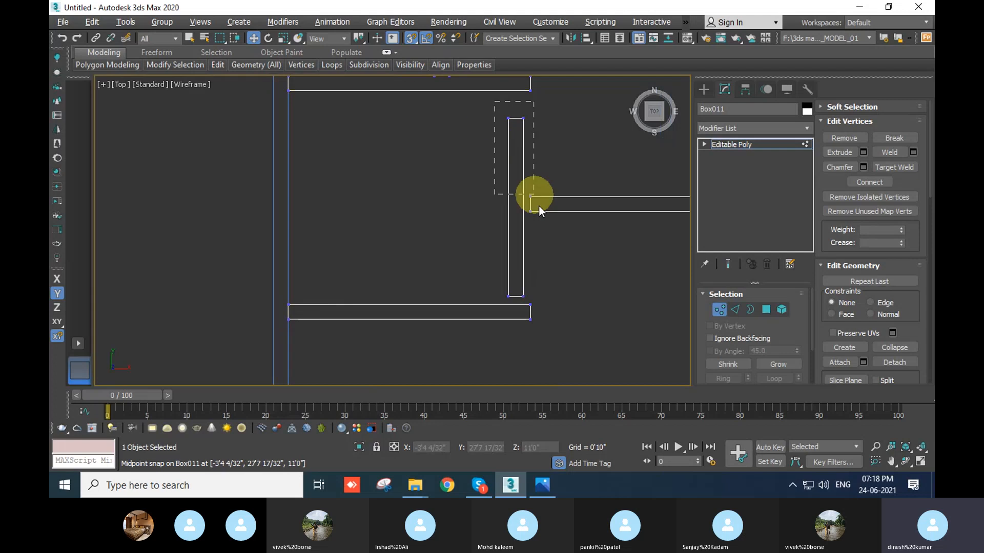
left_click_drag(548, 294, 552, 301)
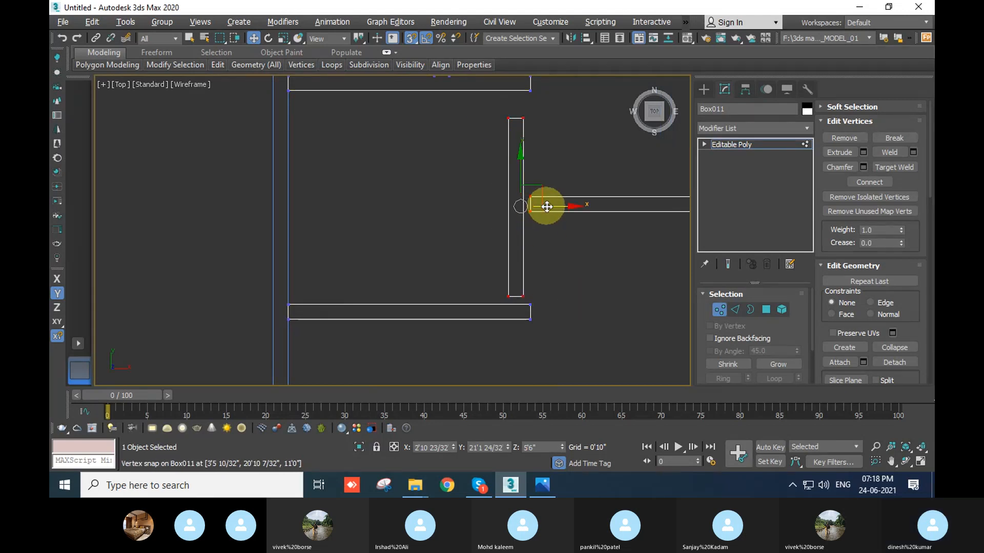
left_click_drag(545, 218, 564, 282)
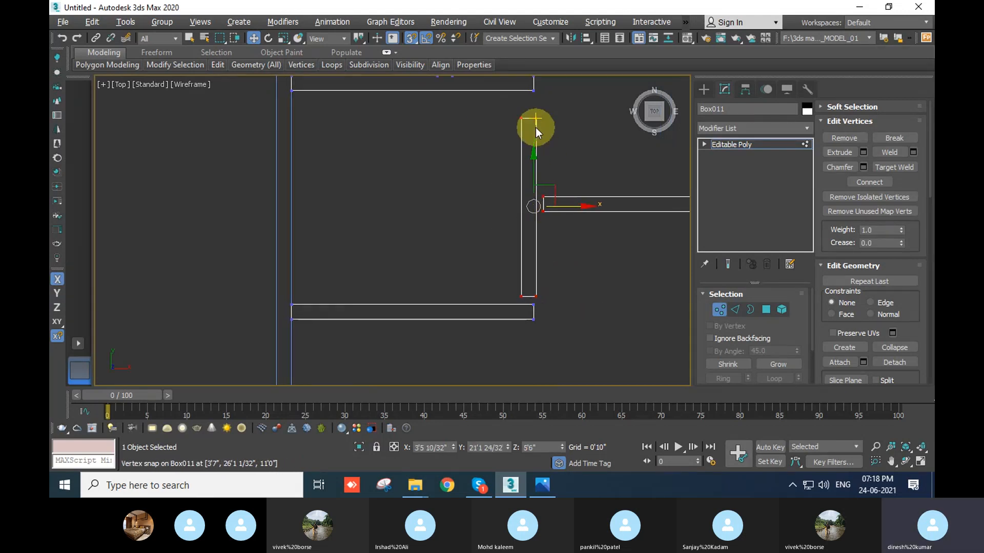
left_click_drag(540, 134, 533, 306)
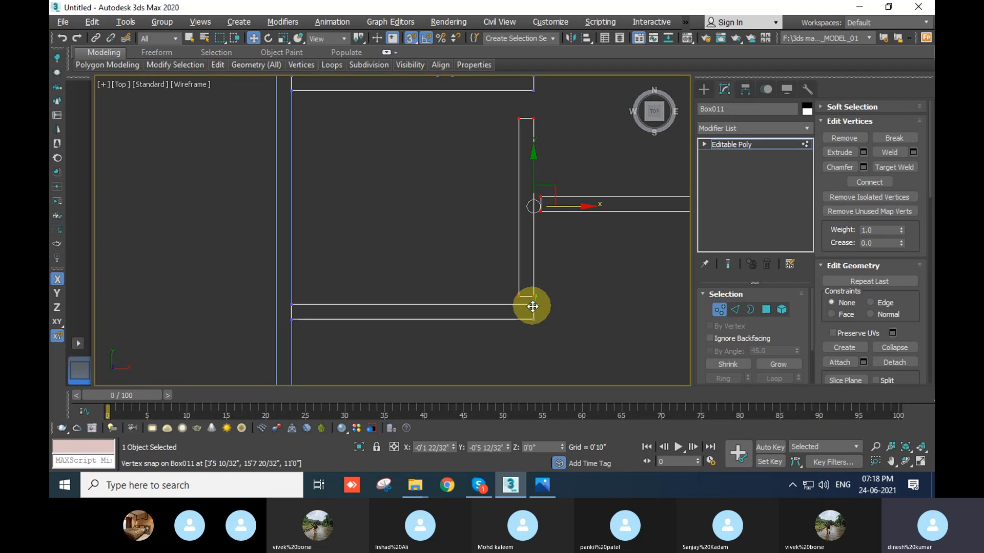
Snap the central vertical partition's south and north ends to the facing sides of the two horizontal partitions along Y
middle_click_drag(562, 281, 560, 231)
left_click_drag(437, 203, 553, 252)
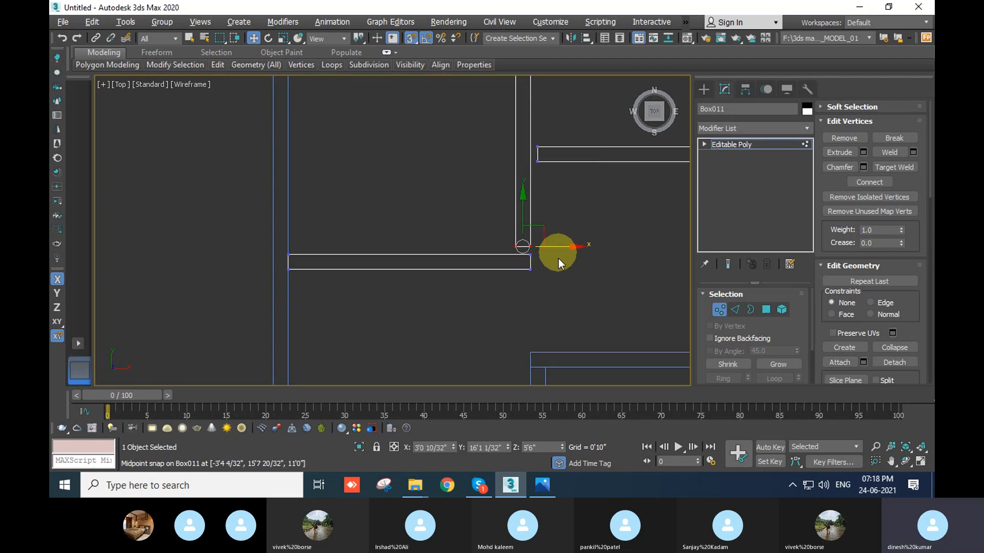
scroll(543, 272, "up", 2)
left_click_drag(502, 176, 520, 239)
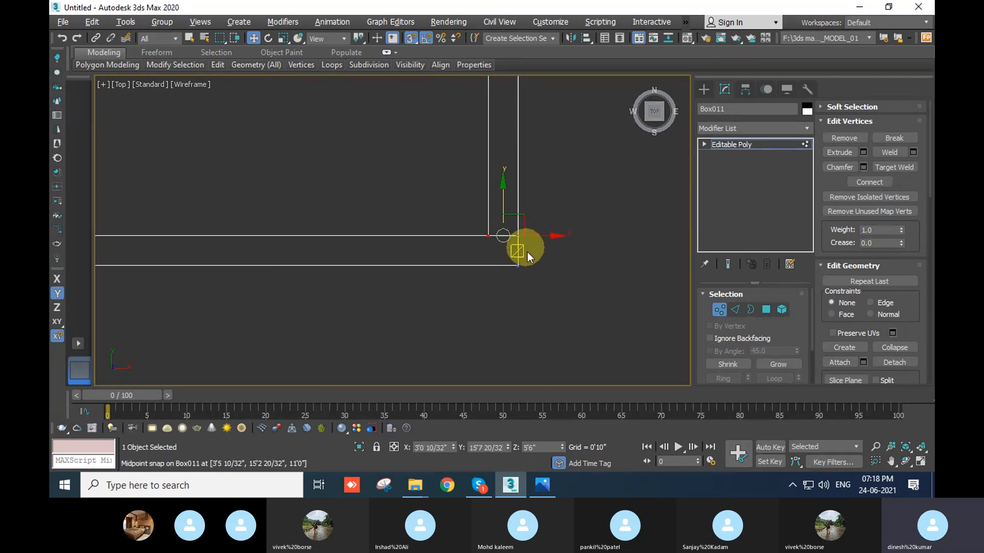
scroll(530, 256, "down", 4)
middle_click_drag(559, 131, 548, 238)
scroll(518, 254, "up", 4)
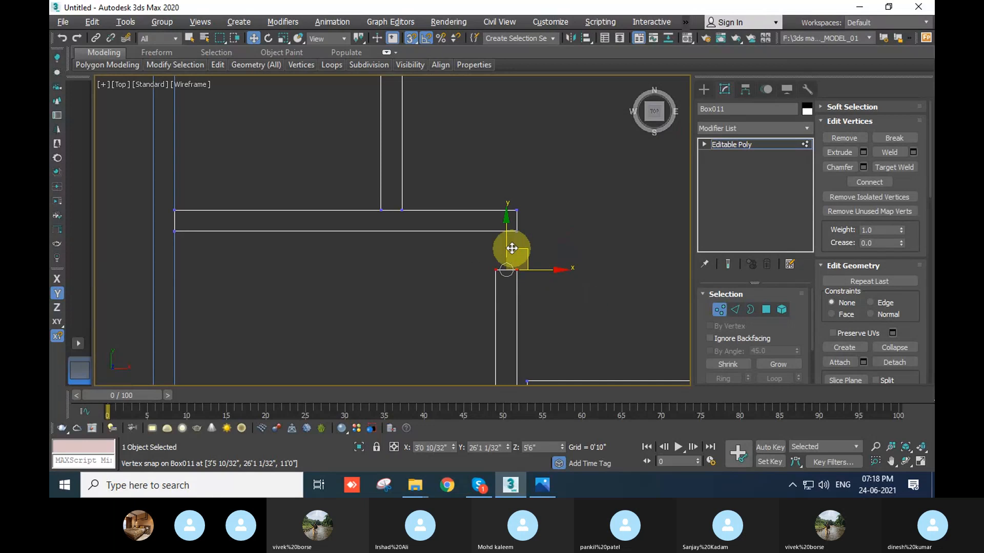
left_click_drag(512, 248, 515, 231)
scroll(493, 177, "down", 3)
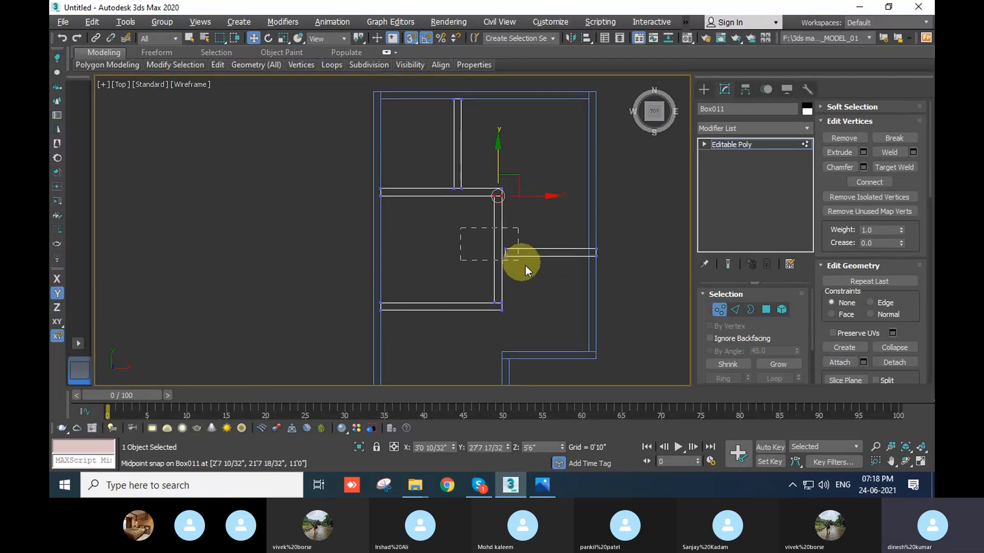
Snap the short partition's west end to the vertical partition and its east end to the east wall's inner face along X, then leave vertex editing
left_click_drag(525, 265, 527, 267)
scroll(499, 269, "up", 4)
middle_click_drag(499, 270, 539, 238)
left_click_drag(584, 206, 553, 303)
scroll(556, 299, "down", 3)
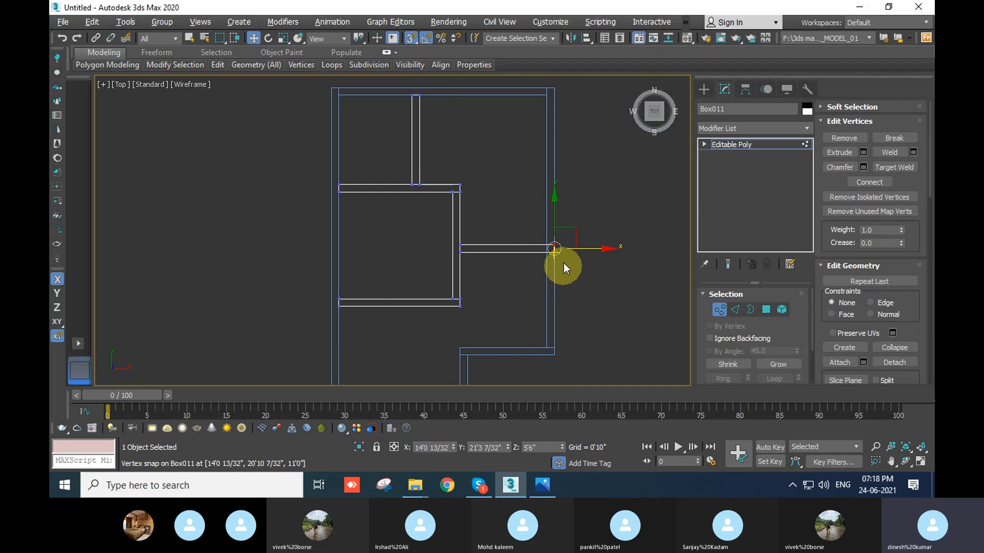
left_click_drag(584, 248, 547, 349)
scroll(545, 251, "down", 4)
middle_click_drag(535, 295, 532, 269)
scroll(537, 267, "up", 2)
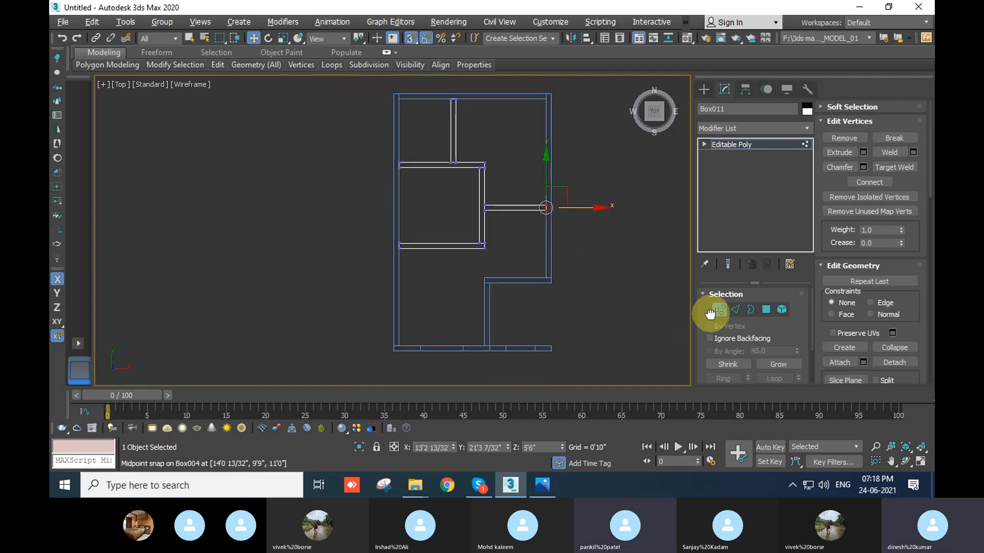
left_click(719, 310)
left_click(617, 329)
Examine the ground-floor partition layout from several angles in the perspective view
key("alt+w")
left_click(626, 346)
key("alt+w")
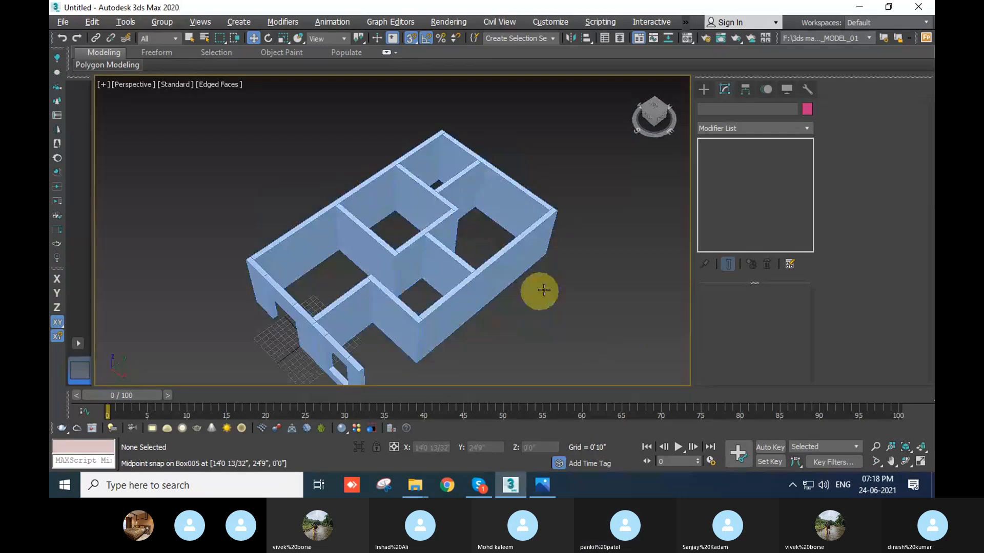
middle_click_drag(544, 290, 672, 305, "alt")
middle_click_drag(534, 275, 405, 349, "alt")
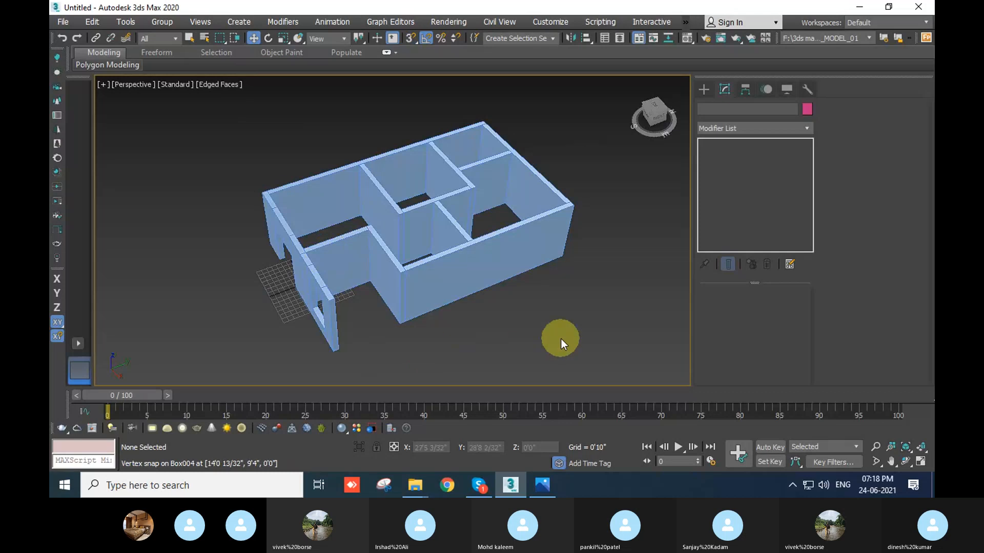
mouse_move(561, 339)
middle_mouse_down("alt")
mouse_move(514, 336)
mouse_move(520, 317)
mouse_move(370, 279)
middle_mouse_up("alt")
left_click(358, 226)
scroll(342, 295, "up", 3)
middle_click_drag(439, 312, 451, 331, "alt")
right_click(334, 211)
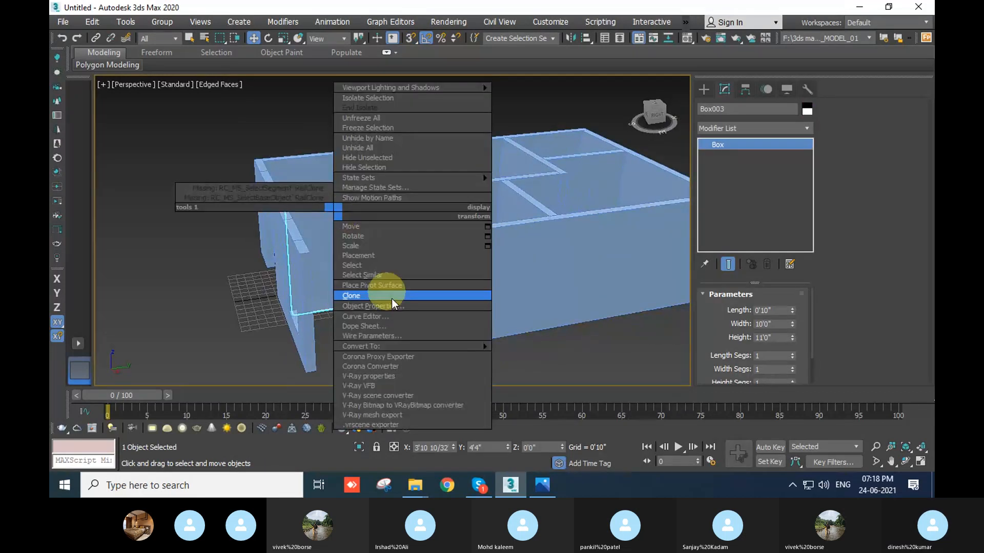
mouse_move(426, 347)
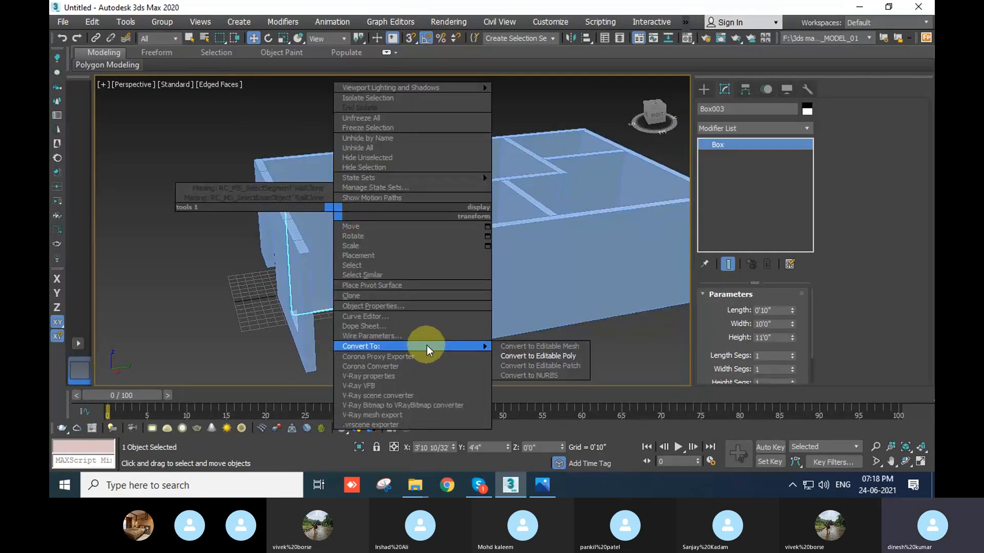
left_click(660, 344)
middle_click_drag(400, 307, 445, 319, "alt")
left_click(534, 306)
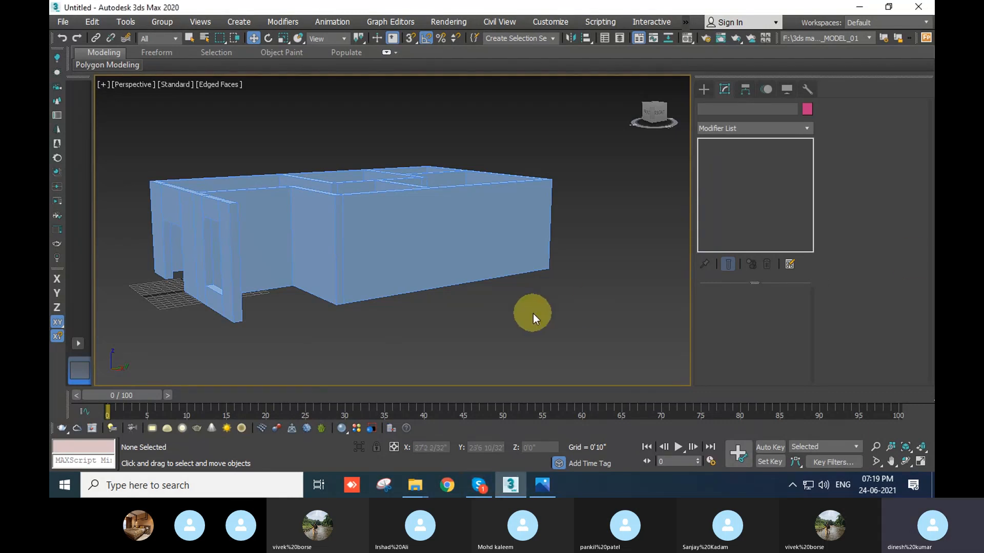
Convert the 10' long wall beside the front recess to an Editable Poly
middle_click_drag(329, 297, 351, 314, "alt")
left_click(254, 196)
scroll(279, 242, "up", 3)
middle_click_drag(272, 237, 308, 251)
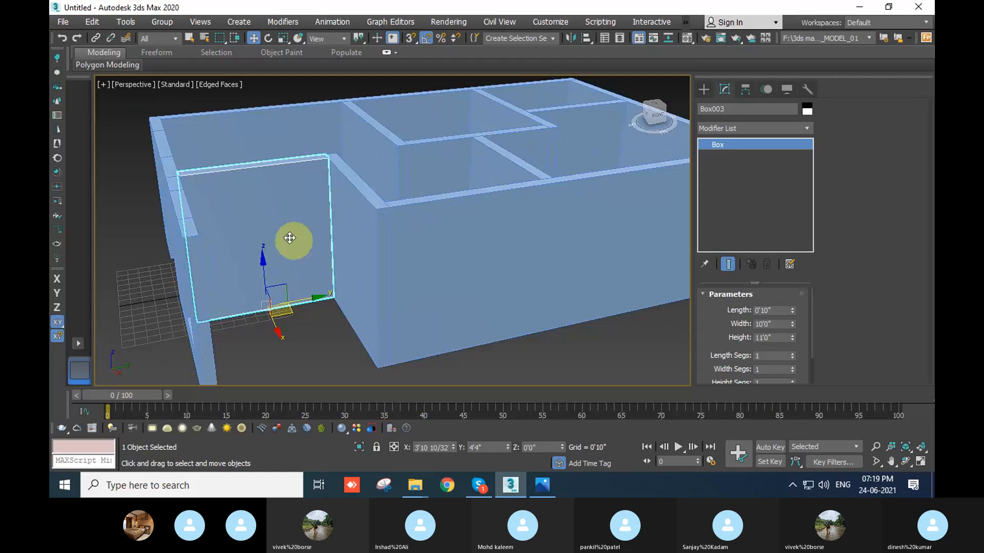
right_click(252, 204)
mouse_move(383, 336)
left_click(452, 346)
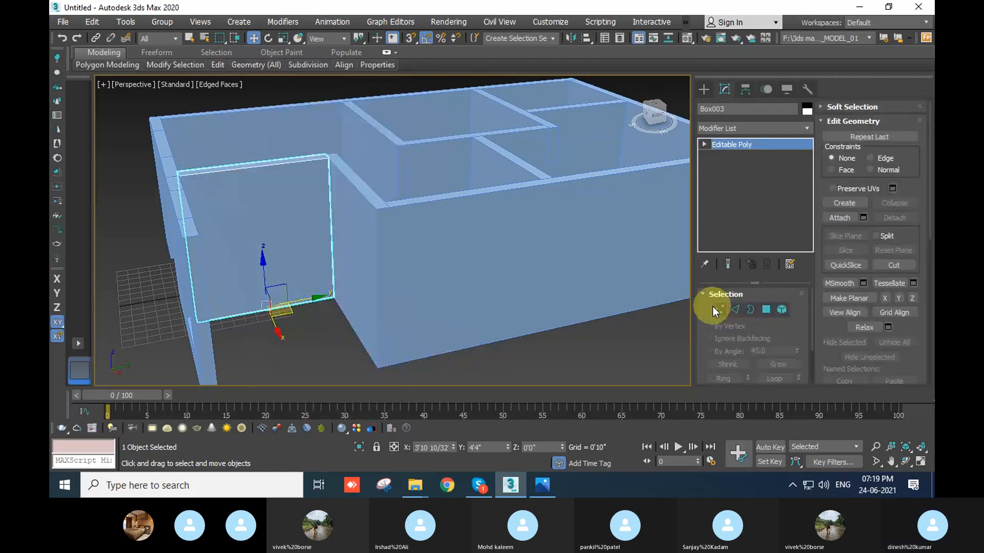
Connect the recess wall's ring of horizontal edges with two vertical segments at a pinch of 20
left_click(735, 310)
left_click(248, 314)
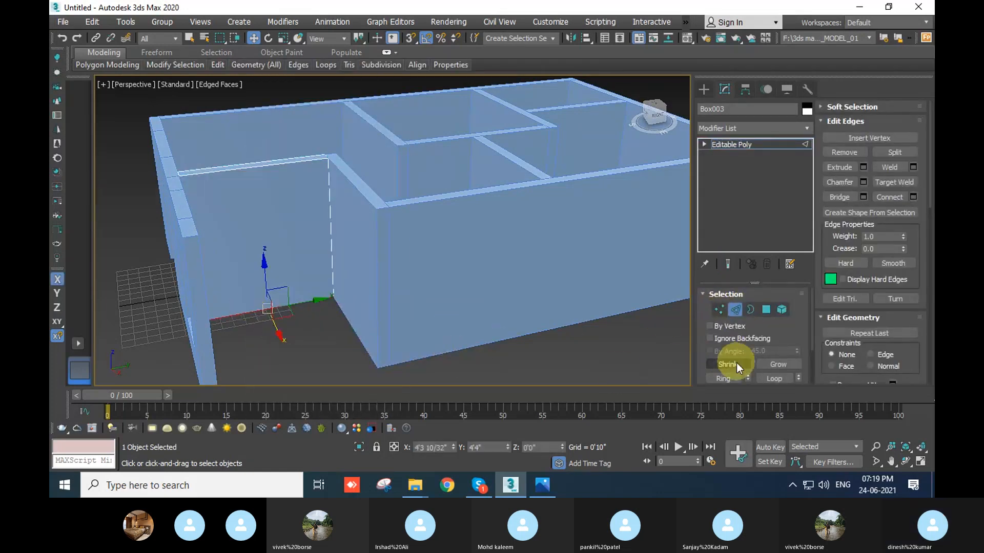
left_click(728, 378)
left_click(913, 197)
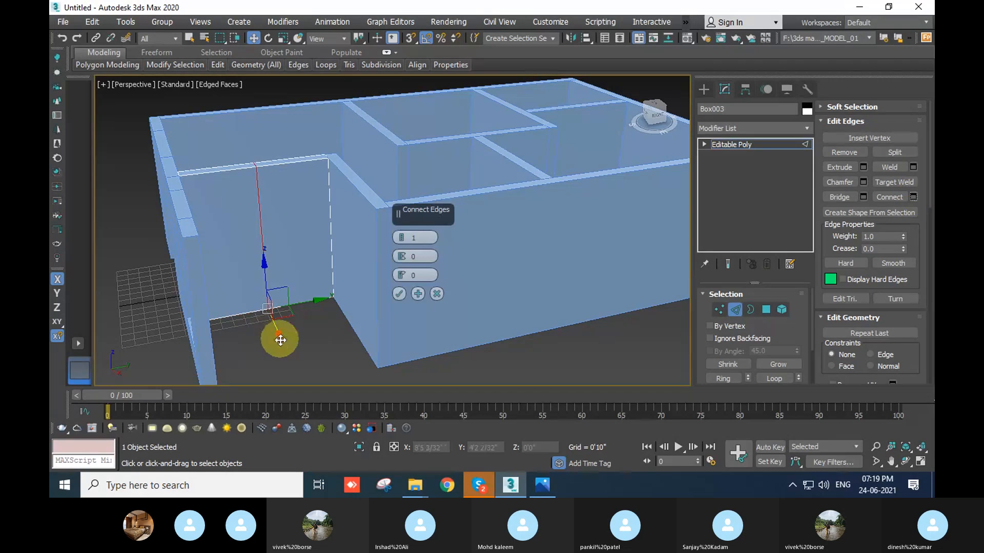
middle_click_drag(279, 339, 328, 318, "alt")
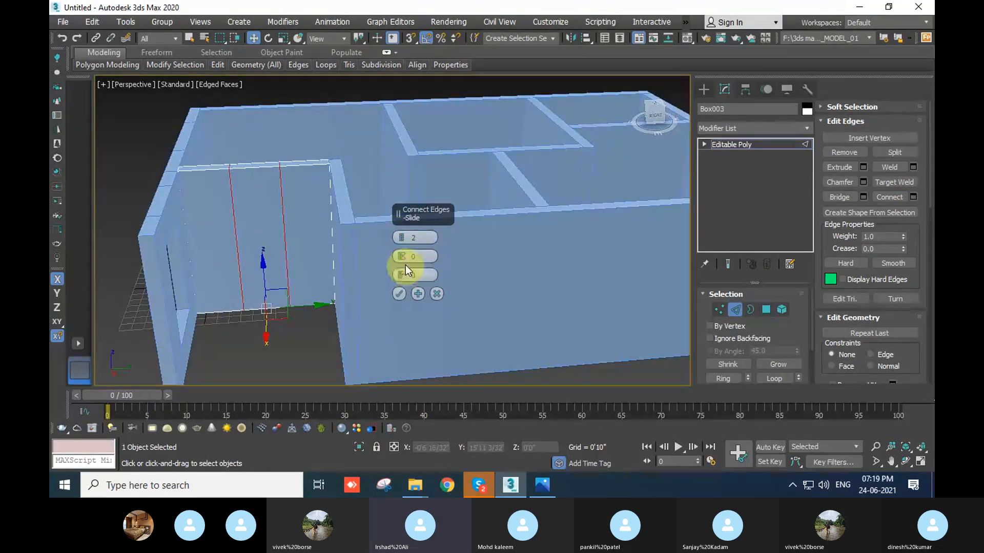
left_click_drag(402, 256, 402, 208)
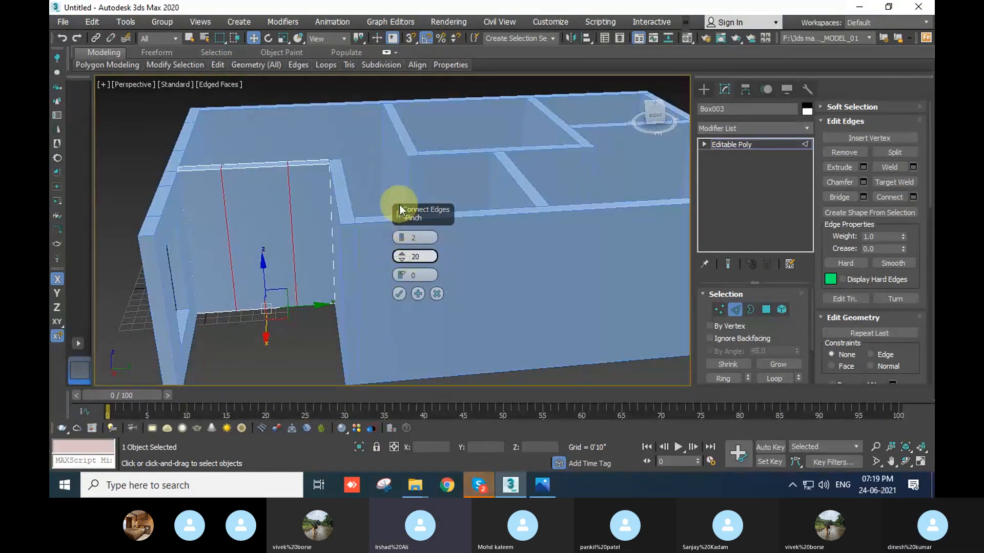
left_click(399, 293)
left_click(296, 346)
Examine the front wall and the long outer side wall from several angles, leaving the recess wall's edge editing
scroll(260, 229, "down", 2)
middle_click_drag(260, 228, 319, 255, "alt")
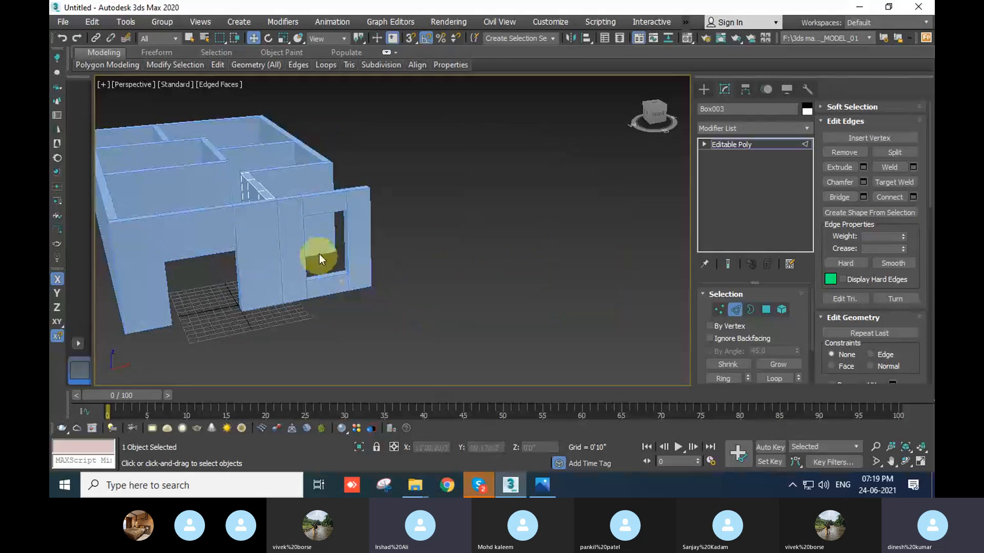
scroll(319, 254, "up", 3)
middle_click_drag(414, 278, 397, 254, "alt")
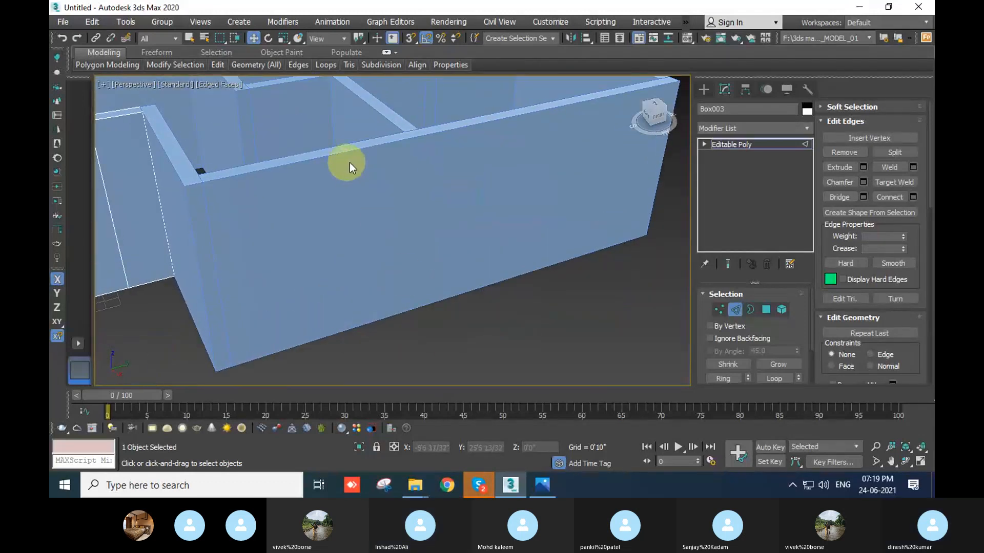
left_click(738, 310)
left_click(468, 369)
left_click(410, 242)
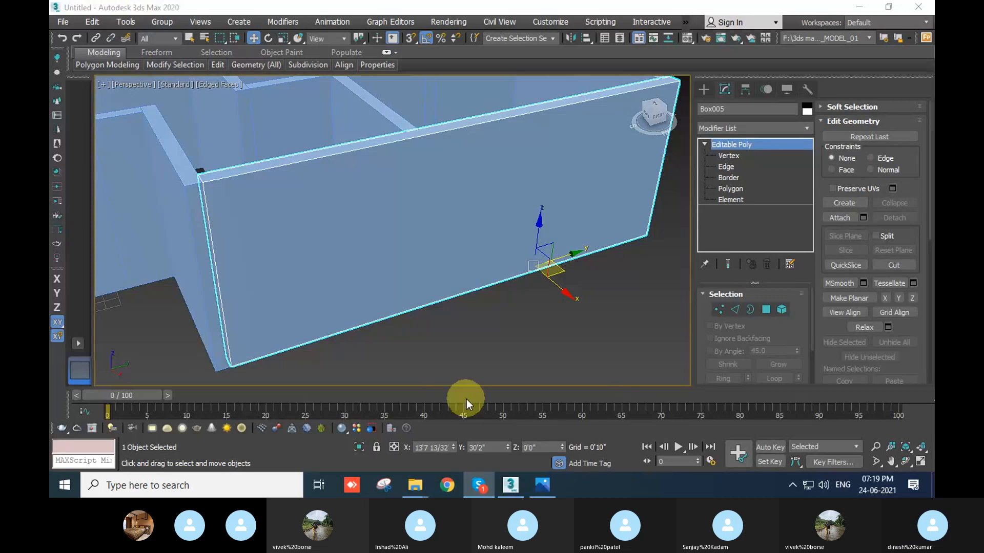
left_click(487, 348)
middle_click_drag(487, 349, 520, 284, "alt")
Check the house reference image in Photos and examine the front wall's window opening in the 3ds Max perspective view
left_click(542, 486)
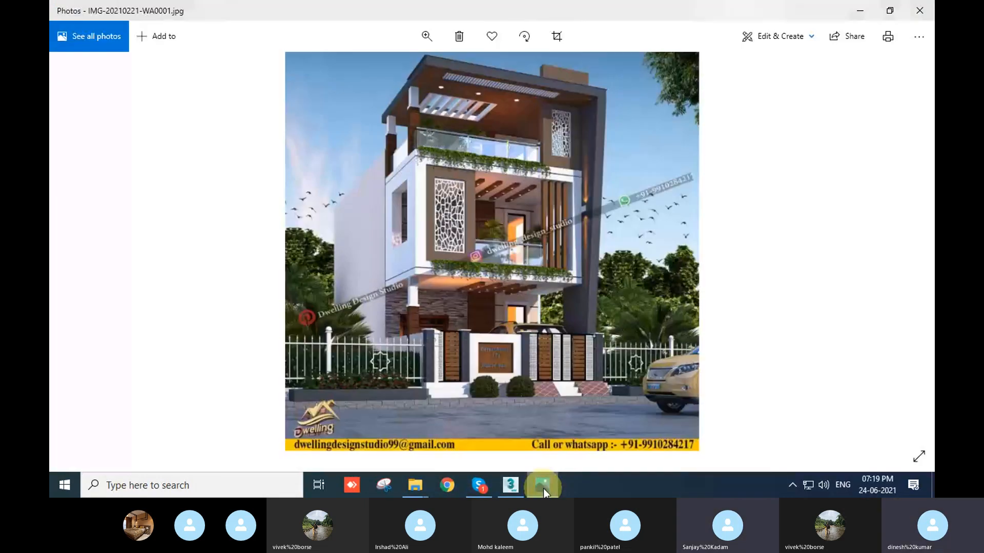
left_click(860, 9)
middle_click_drag(482, 356, 487, 335, "alt")
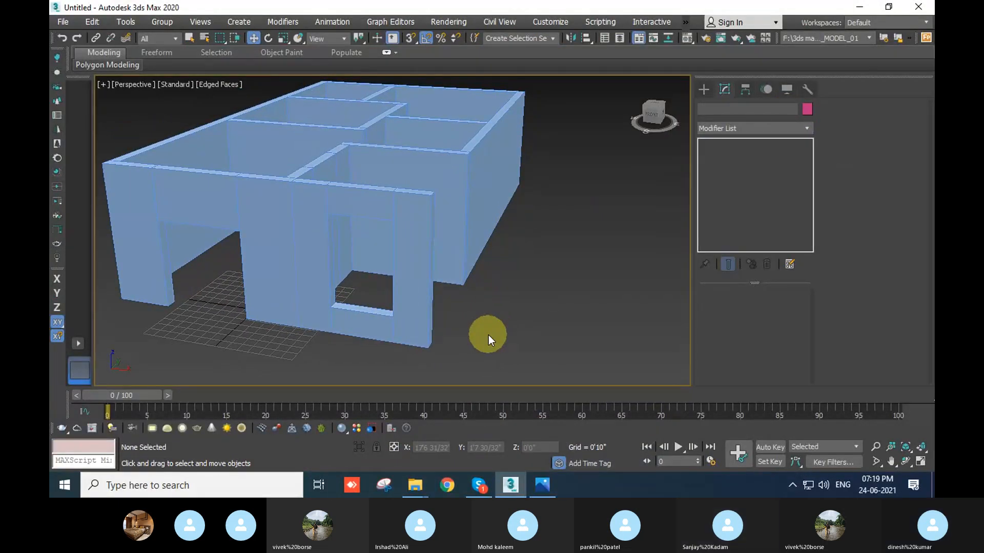
middle_click_drag(491, 340, 499, 336, "alt")
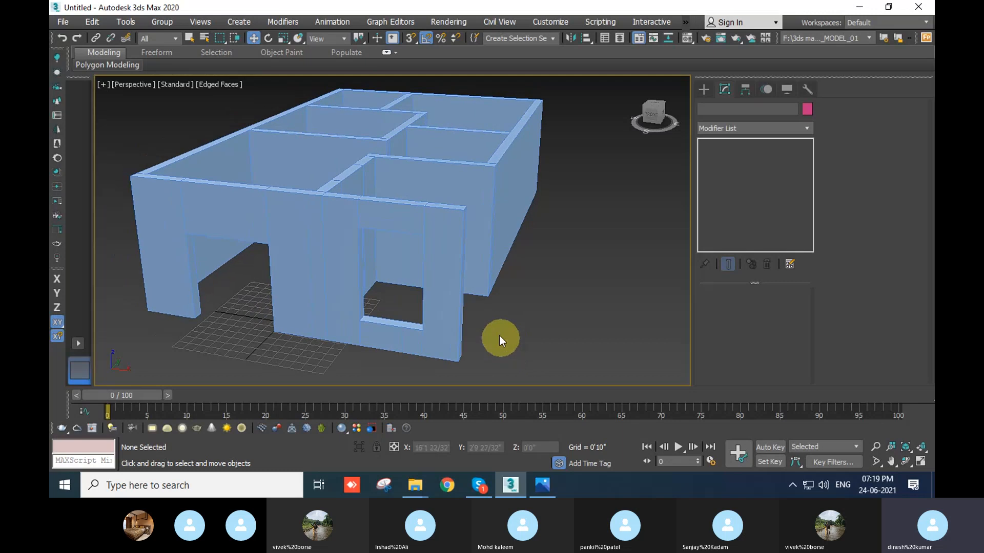
scroll(353, 228, "up", 8)
scroll(314, 200, "up", 3)
scroll(218, 121, "down", 3)
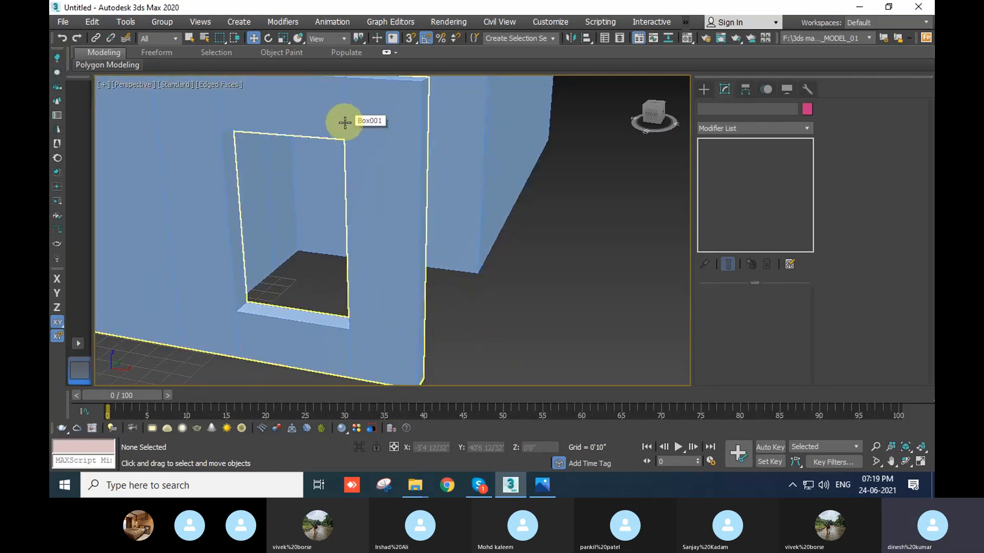
Create a flat box about 4'7" wide and 1'10" long on the ground in front of the window wall
scroll(451, 284, "down", 4)
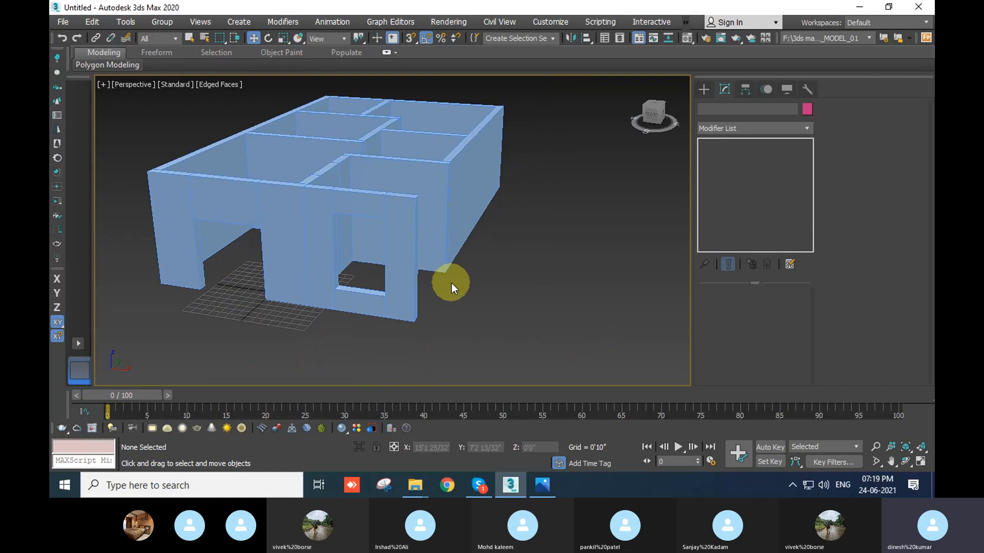
middle_click_drag(451, 284, 628, 326, "alt")
middle_click_drag(628, 325, 494, 305)
left_click(704, 89)
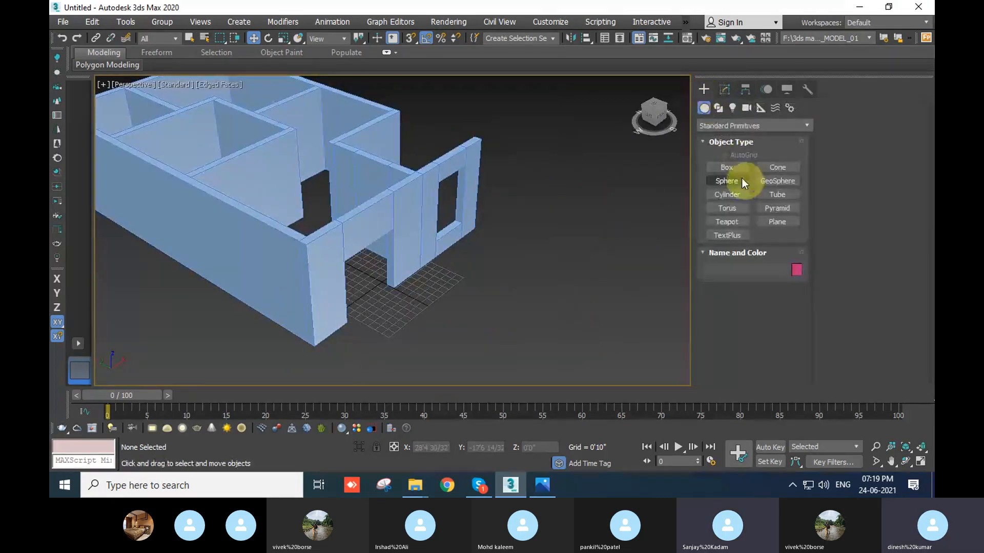
left_click(738, 168)
middle_click_drag(611, 230, 480, 275, "alt")
mouse_move(434, 319)
middle_mouse_down()
mouse_move(468, 249)
mouse_move(445, 324)
middle_mouse_up()
scroll(463, 253, "up", 3)
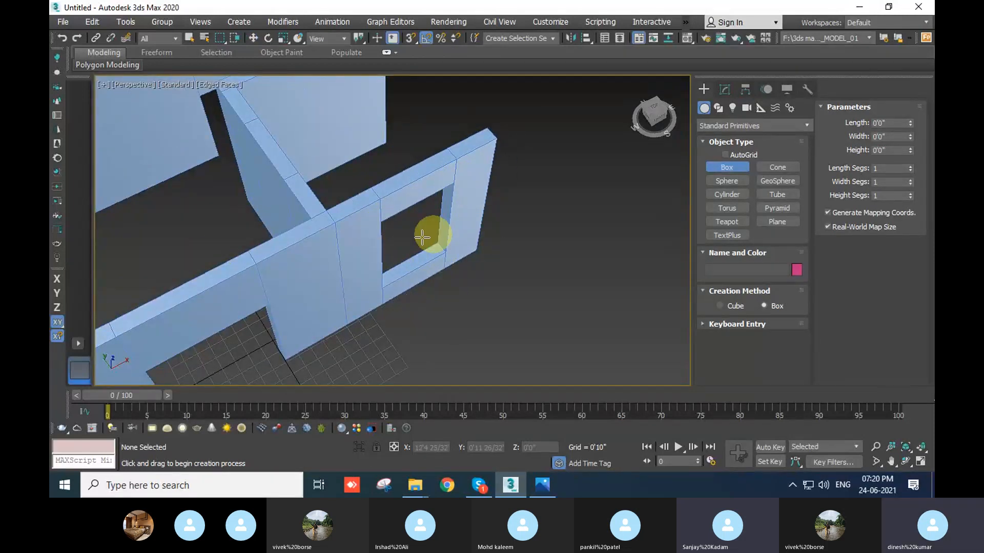
middle_click_drag(471, 326, 486, 297)
left_click_drag(512, 282, 470, 341)
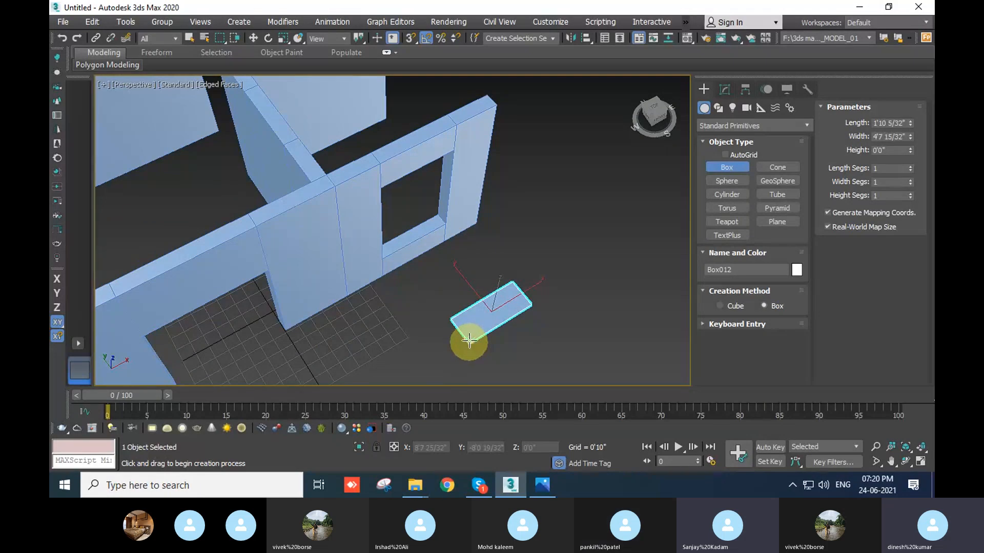
left_click(470, 339)
key("w")
Turn on vertex snapping without axis constraints and move the flat box onto the wall above the window opening as a sunshade
middle_click_drag(487, 336, 560, 369, "alt")
scroll(510, 328, "up", 5)
left_click(411, 38)
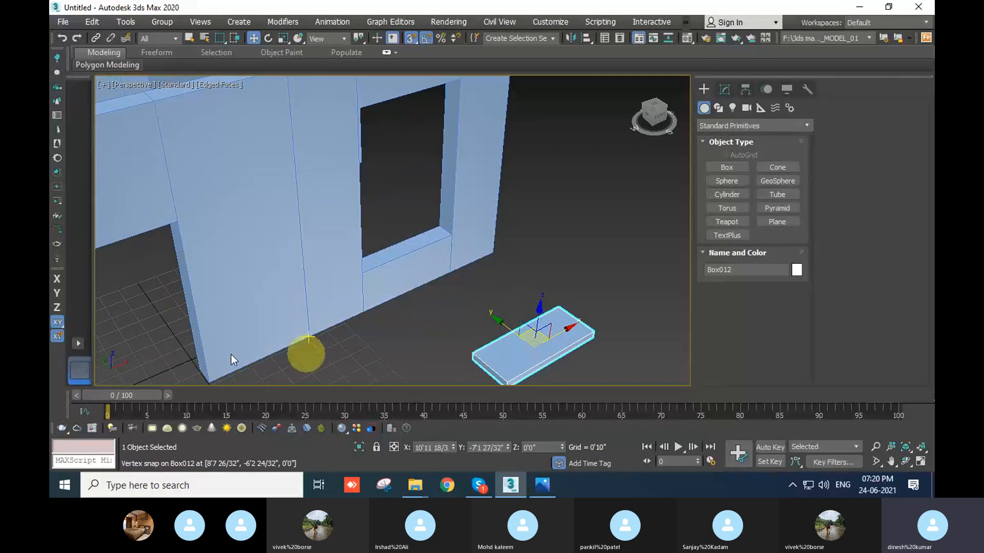
left_click(60, 347)
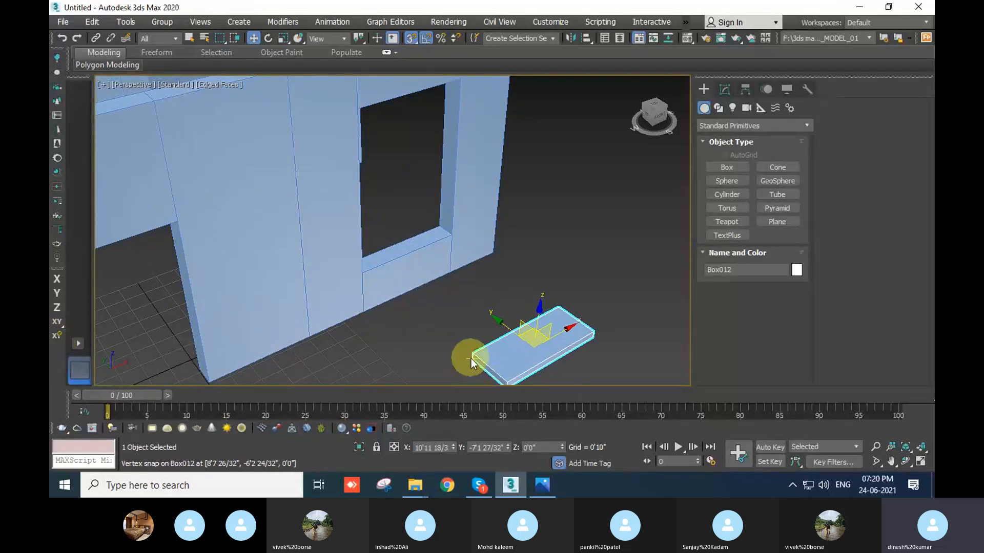
left_click_drag(473, 359, 407, 176)
scroll(414, 273, "up", 3)
middle_click_drag(414, 273, 325, 270, "alt")
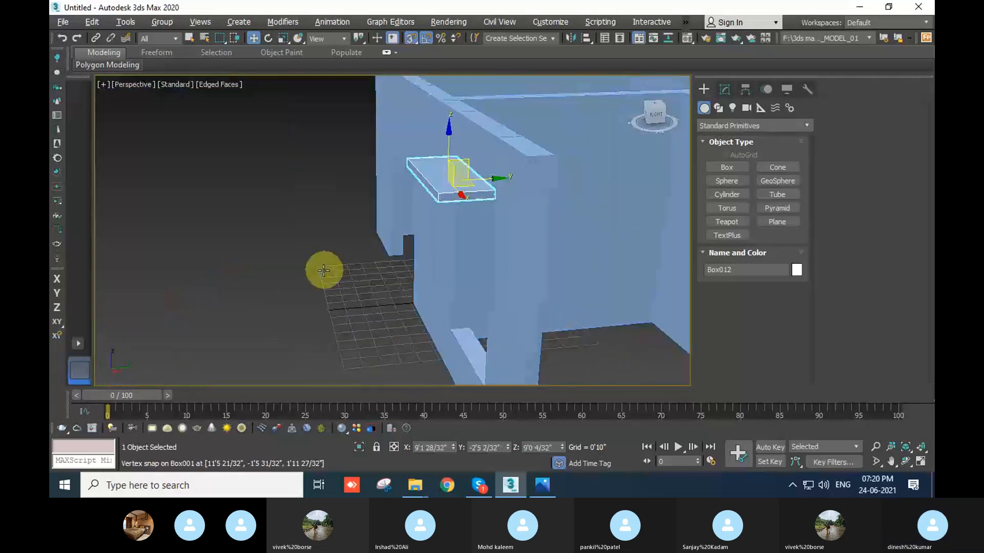
Deselect the sunshade and change the Perspective view's shading to Clay with edged faces
left_click(270, 294)
mouse_move(403, 289)
middle_mouse_down("alt")
mouse_move(439, 283)
mouse_move(548, 195)
mouse_move(586, 143)
mouse_move(542, 189)
mouse_move(215, 88)
middle_mouse_up("alt")
left_click(218, 85)
left_click(251, 168)
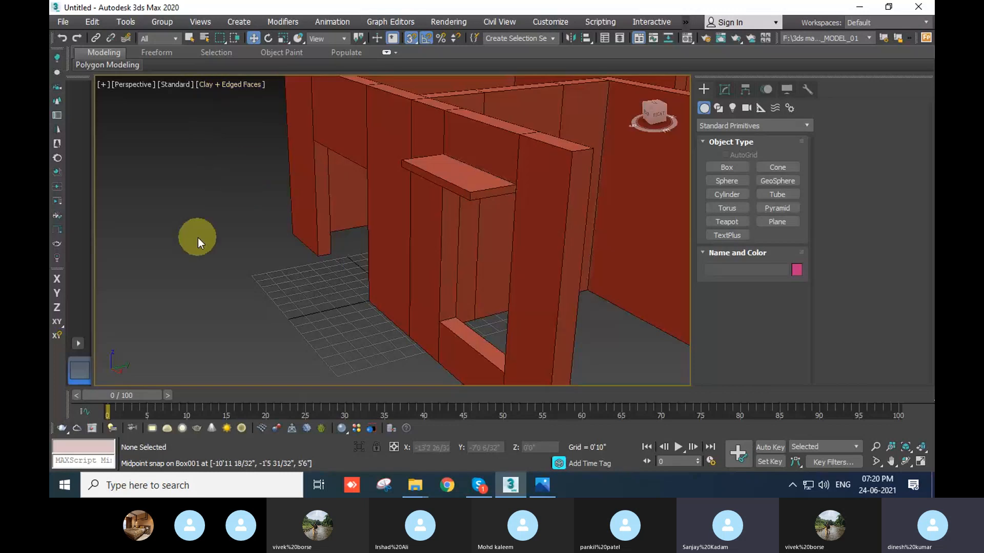
Delete the sunshade box above the window opening
scroll(167, 240, "down", 5)
middle_click_drag(275, 281, 487, 292, "alt")
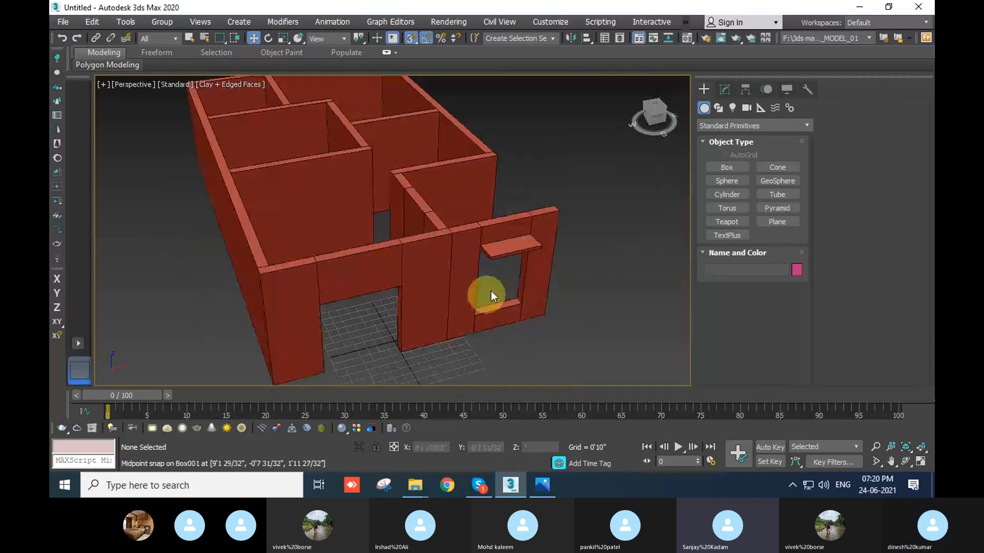
left_click(510, 247)
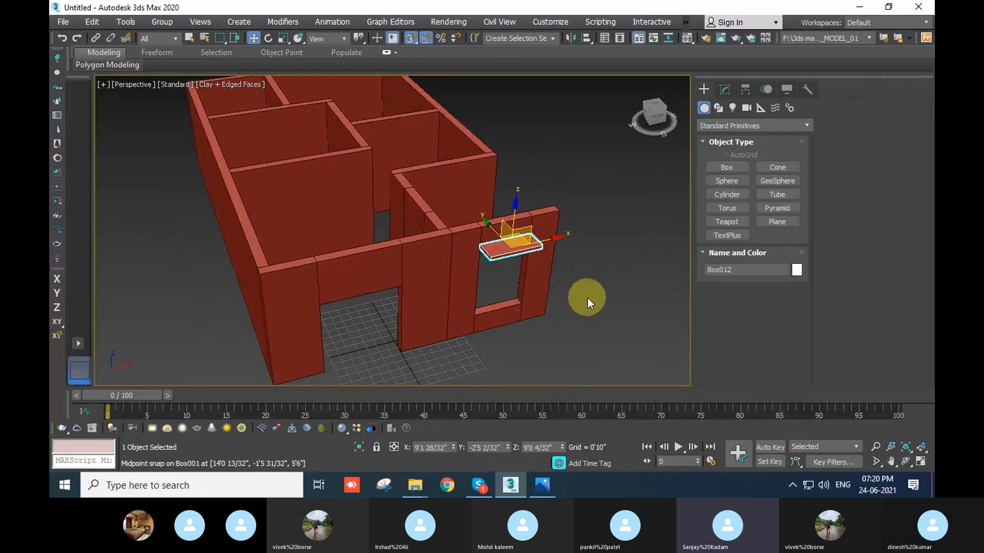
left_click(587, 297)
middle_click_drag(587, 297, 505, 322, "alt")
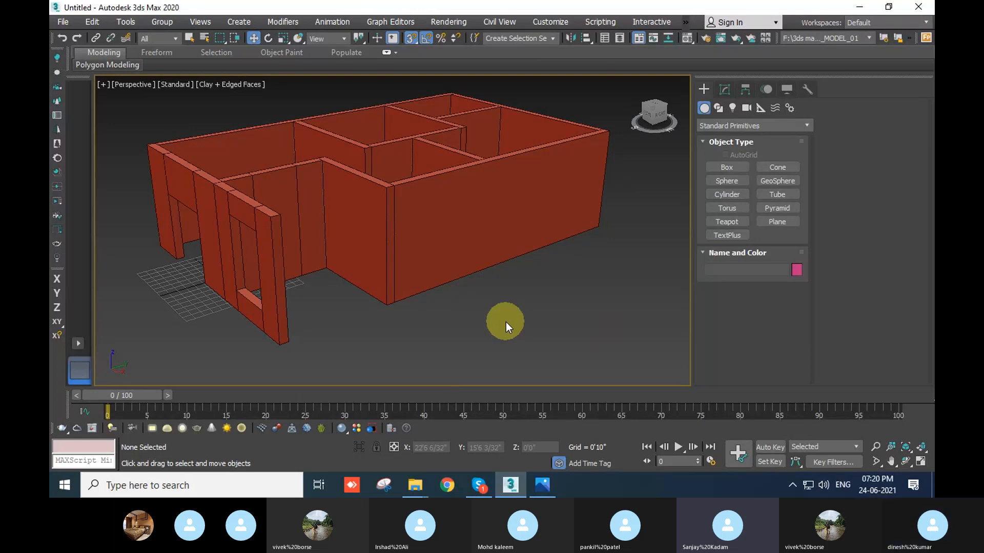
middle_click_drag(528, 323, 512, 324)
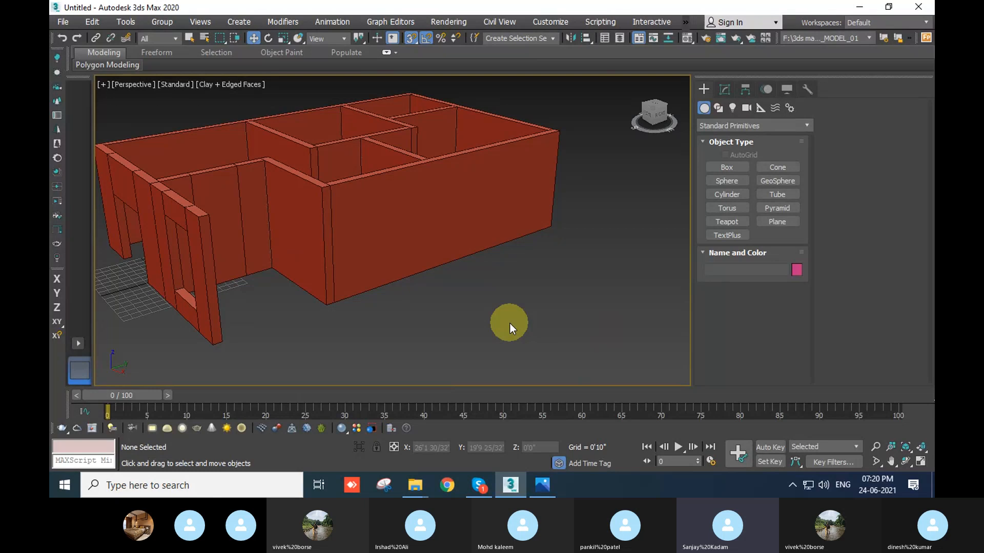
Turn off 3D snapping
scroll(477, 313, "up", 8)
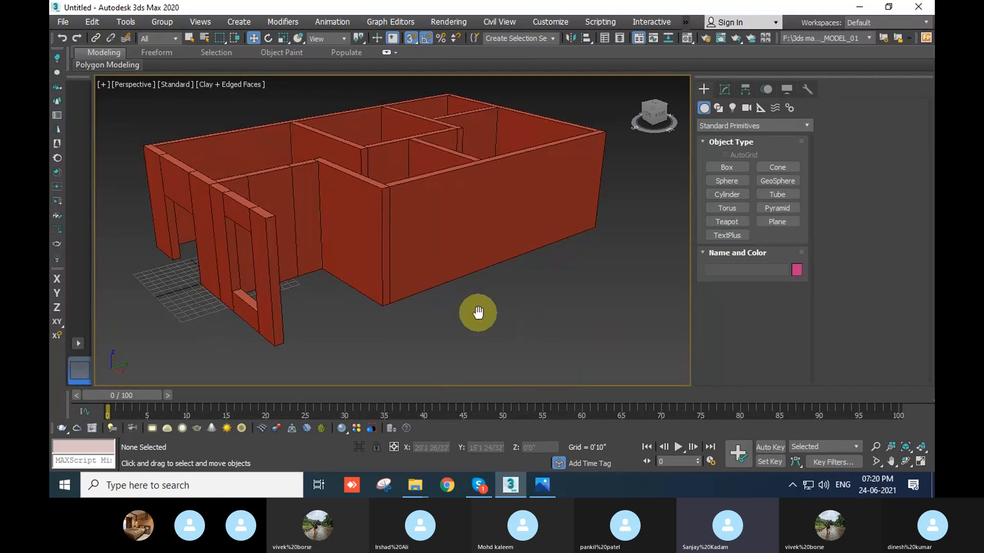
scroll(454, 244, "down", 8)
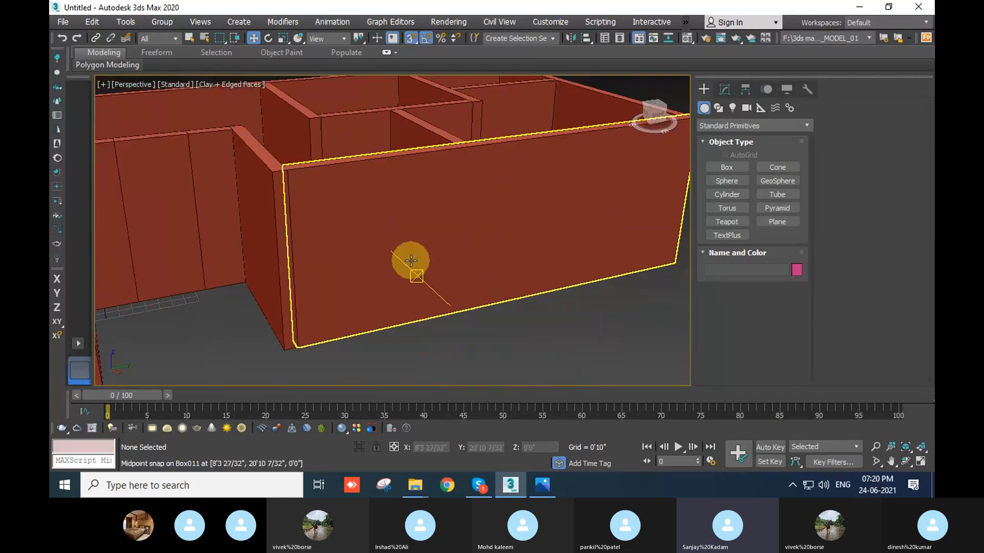
key("s")
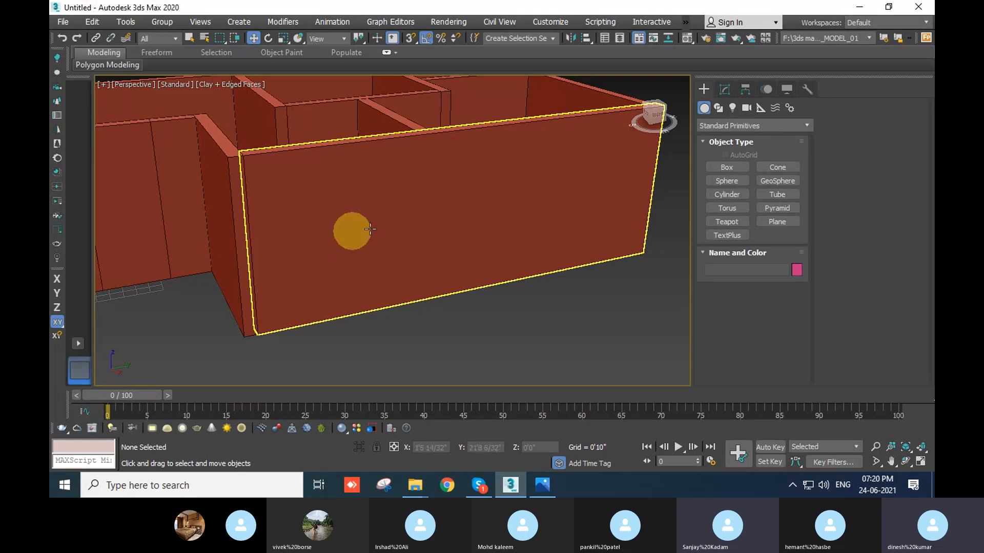
scroll(409, 241, "down", 3)
middle_click_drag(328, 290, 377, 221, "alt")
left_click(373, 181)
middle_click_drag(373, 181, 185, 264, "alt")
Select the outer wall at the rear of the house
left_click(477, 323)
left_click(434, 201)
middle_click_drag(417, 180, 543, 305, "alt")
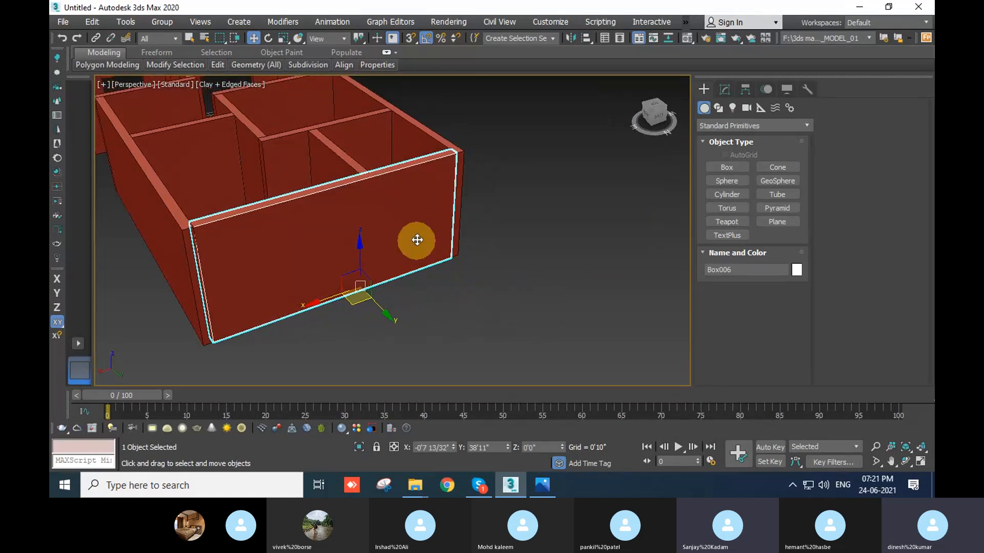
middle_click_drag(433, 307, 520, 298, "alt")
scroll(413, 266, "up", 3)
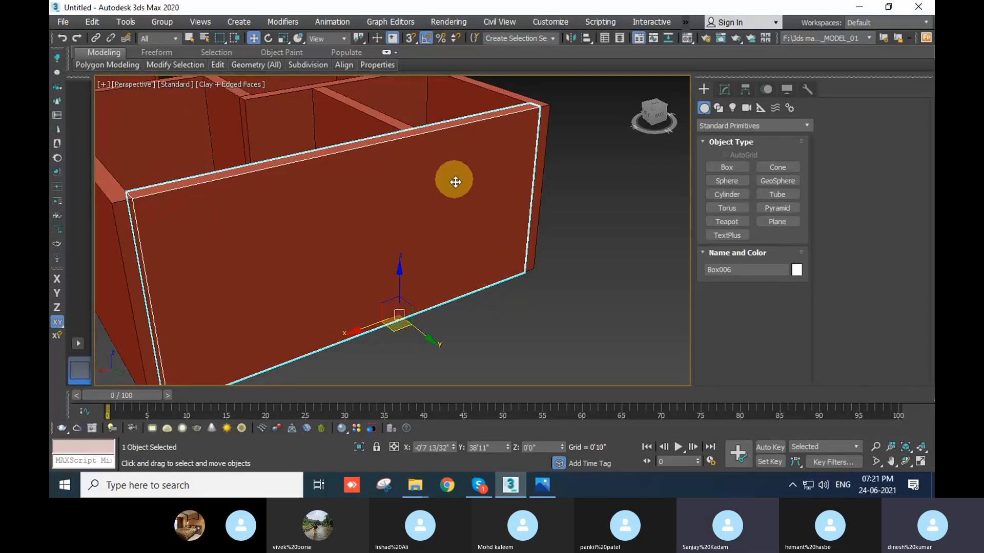
middle_click_drag(492, 230, 490, 202)
scroll(490, 202, "down", 3)
left_click(530, 256)
left_click(341, 166)
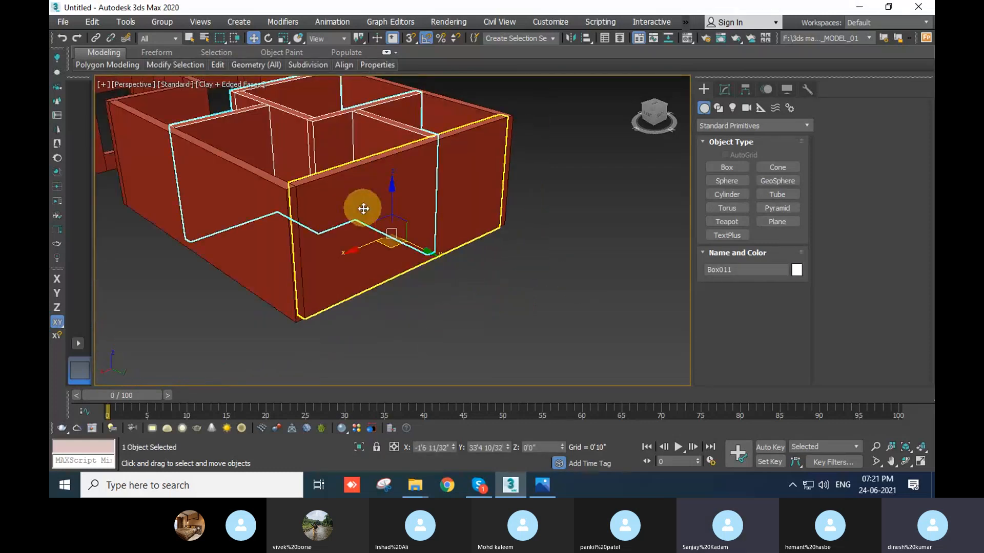
left_click(363, 208)
Connect the rear wall's vertical edges with one horizontal segment, leaving pinch and slide at 0
left_click(725, 89)
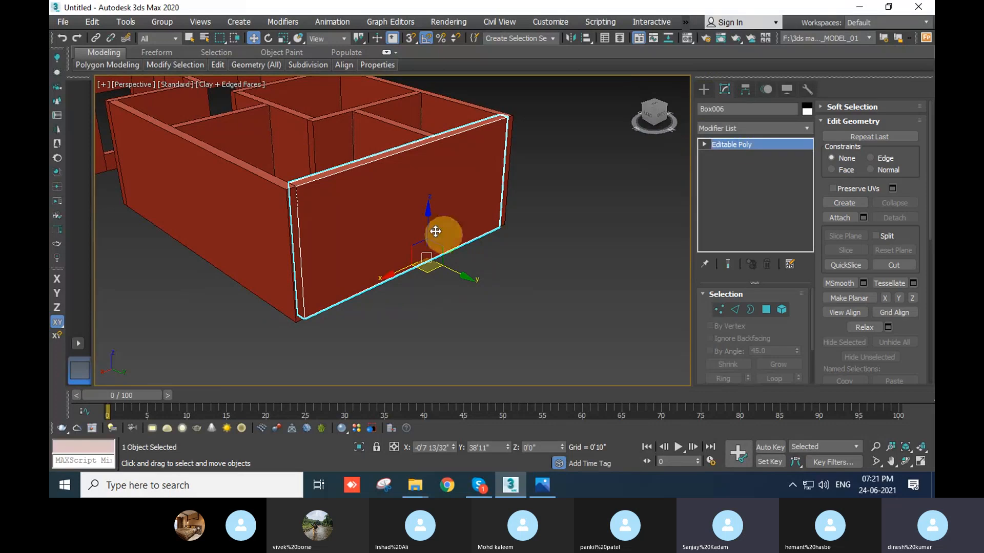
middle_click_drag(540, 279, 507, 240, "alt")
left_click(735, 310)
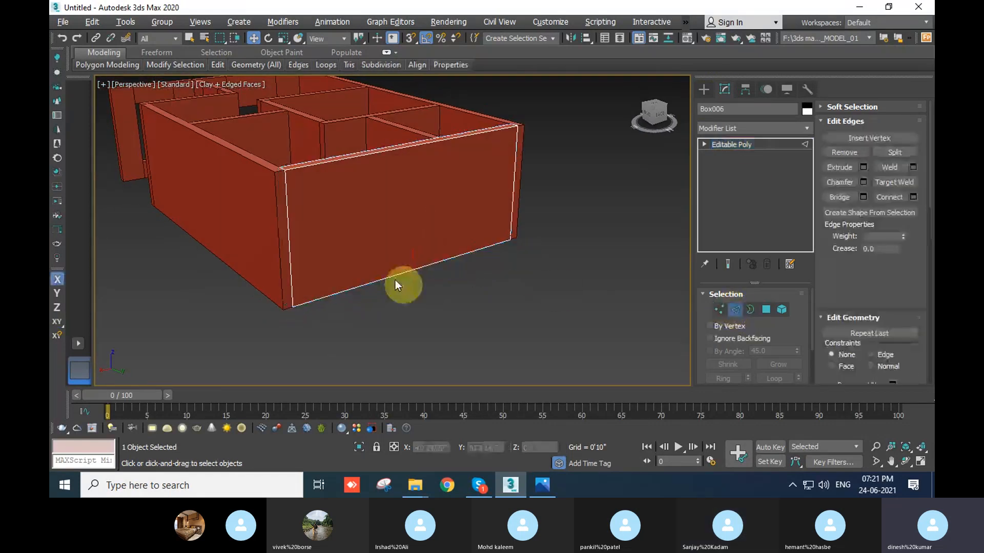
middle_click_drag(288, 220, 562, 371, "alt")
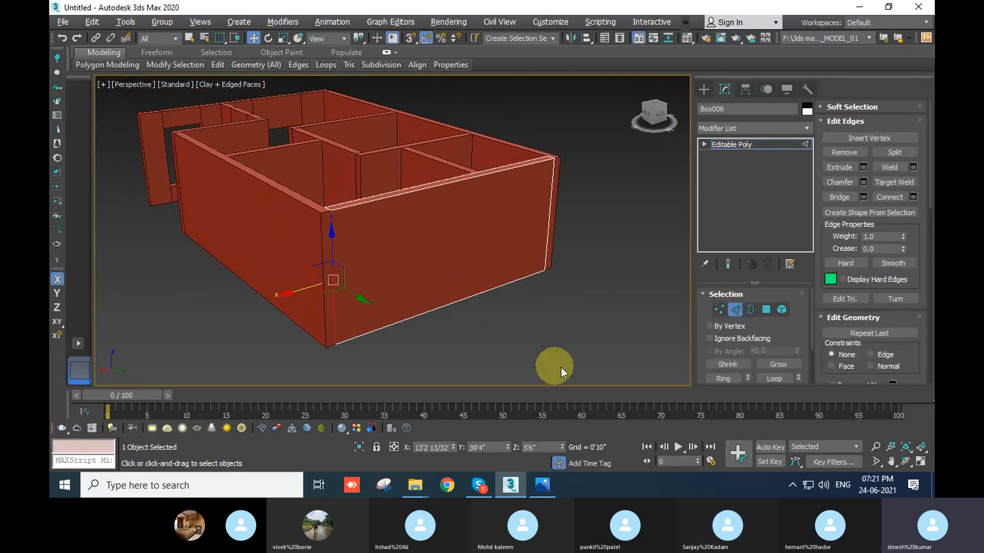
left_click(724, 379)
left_click(913, 196)
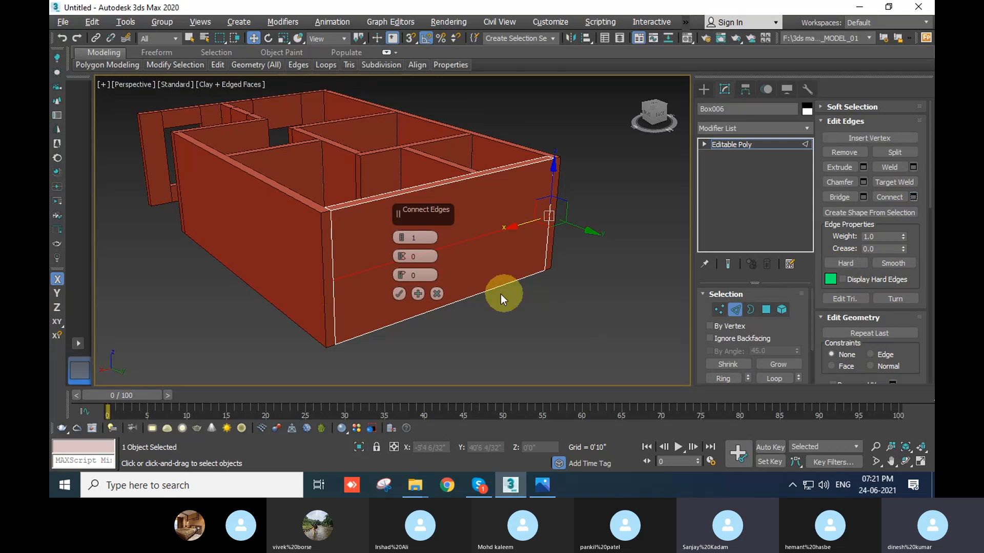
left_click(403, 293)
middle_click_drag(561, 337, 628, 301, "alt")
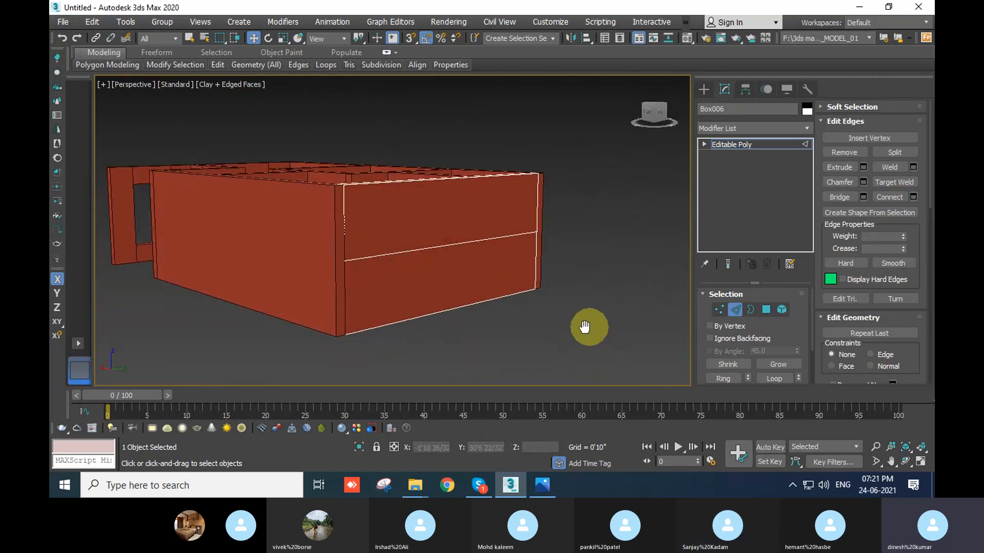
middle_click_drag(586, 325, 586, 300, "alt")
Create a reference box about 8'11" wide, 1'9" long and 8'2" high on the ground outside the rear wall
left_click(701, 91)
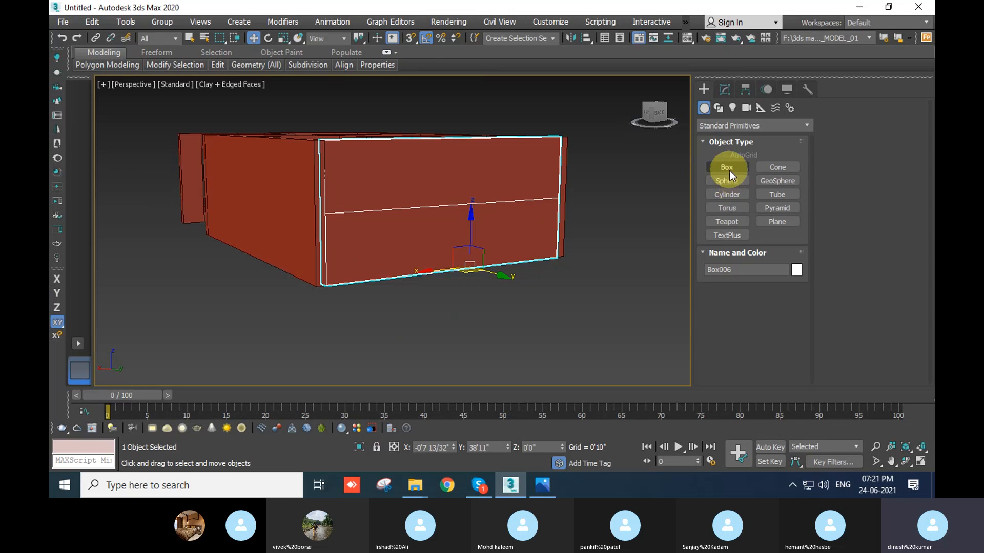
left_click(730, 172)
middle_click_drag(384, 302, 534, 310, "alt")
left_click_drag(594, 238, 564, 293)
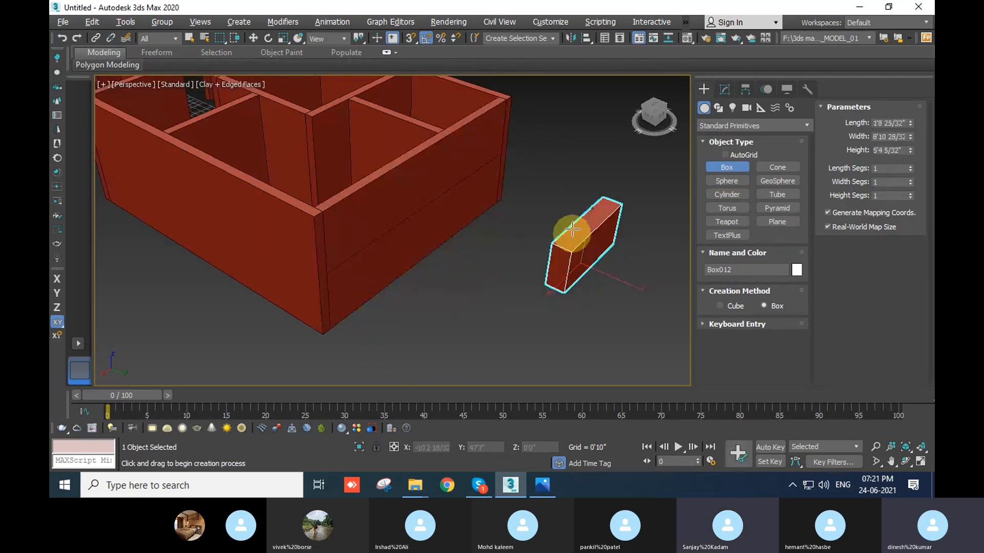
left_click(572, 231)
key("w")
middle_click_drag(576, 204, 488, 319, "alt")
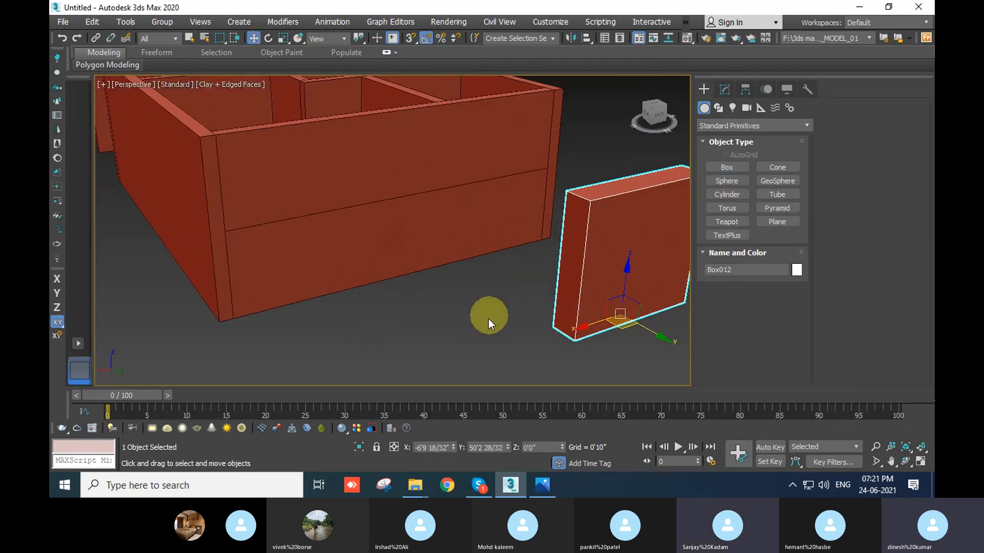
Set the reference box's height to 7'
left_click(723, 91)
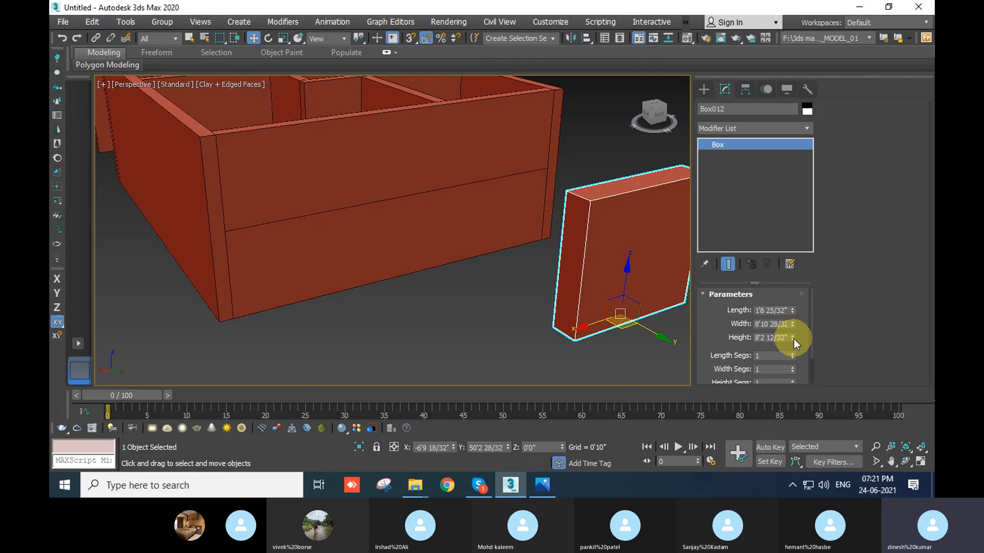
right_click(794, 340)
type("7'")
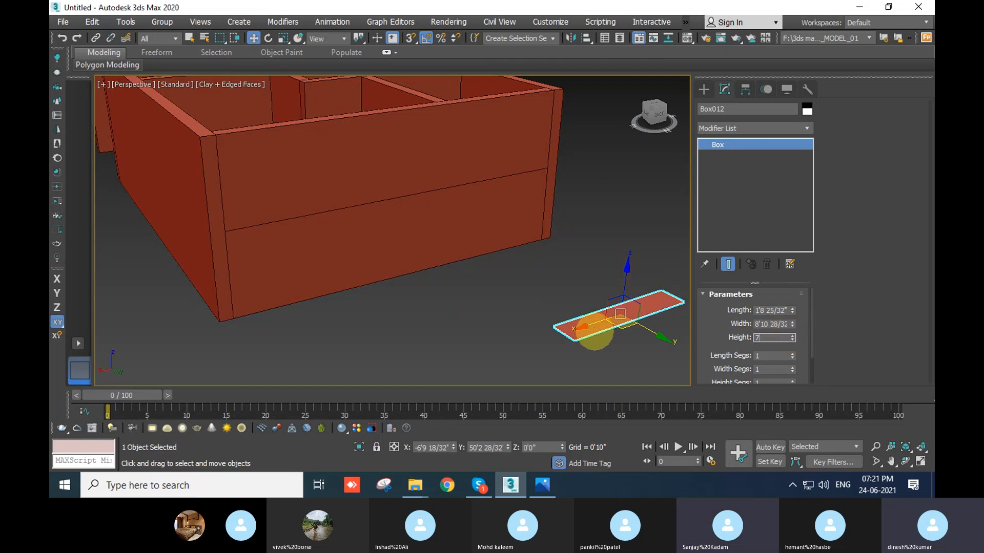
key("Return")
Start vertex editing on the rear wall and show the Front view at full size
left_click(405, 330)
left_click(365, 218)
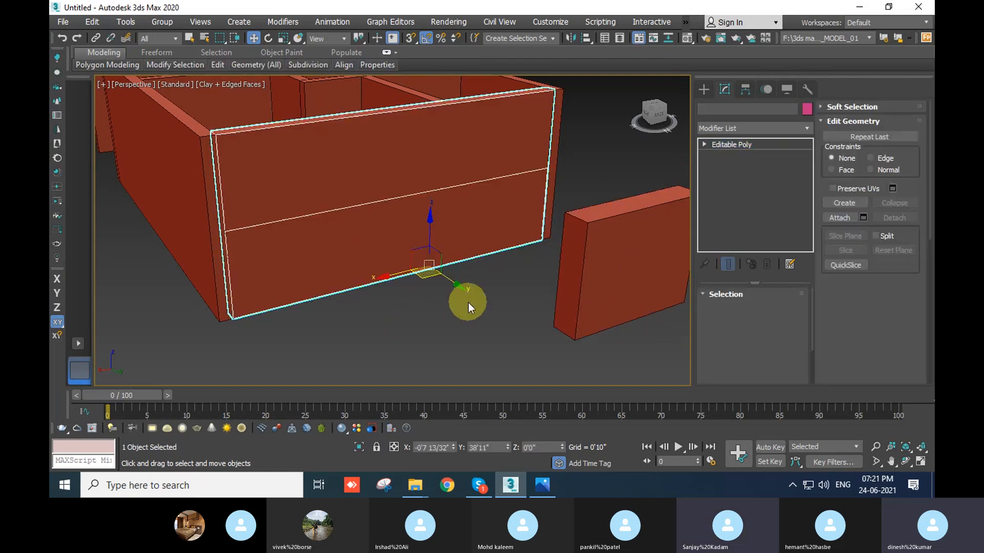
left_click(704, 145)
left_click(719, 156)
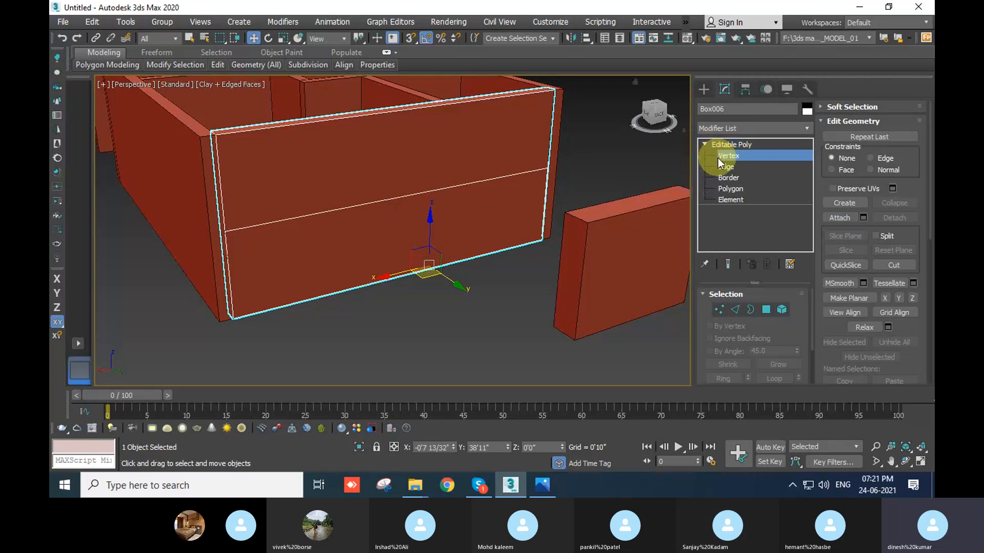
key("alt+w")
middle_click(518, 169)
key("alt+w")
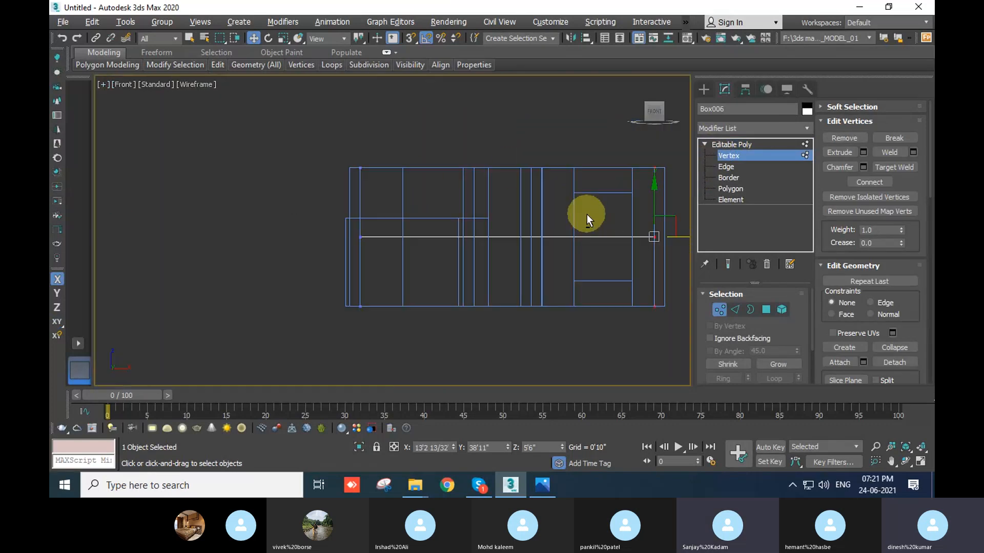
middle_click_drag(586, 214, 444, 226)
left_click(500, 267)
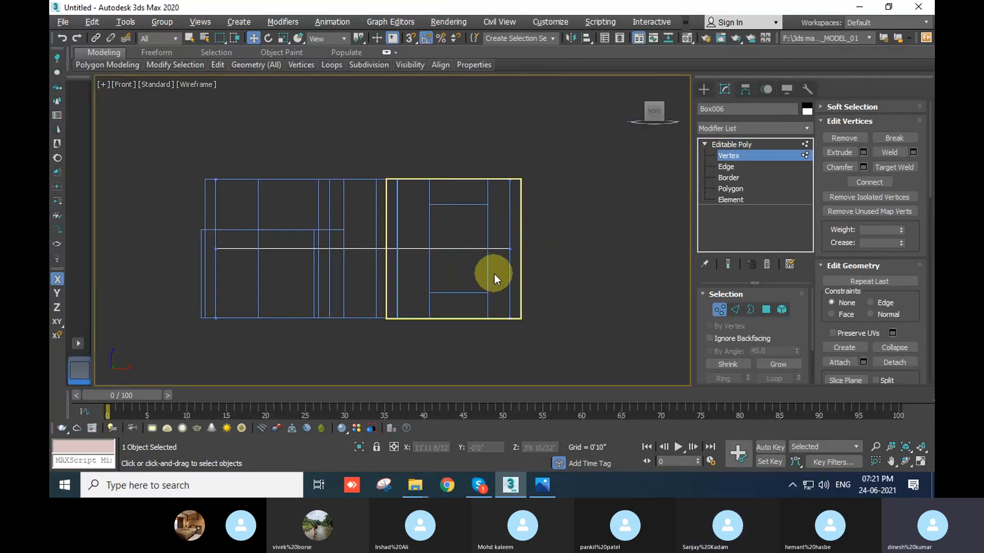
In the Left view, raise the vertices of the rear wall's middle horizontal edge to snap level with the top of the 7' reference box
key("alt+w")
middle_click(278, 330)
key("alt+w")
scroll(431, 318, "down", 2)
key("g")
middle_click_drag(526, 335, 529, 336)
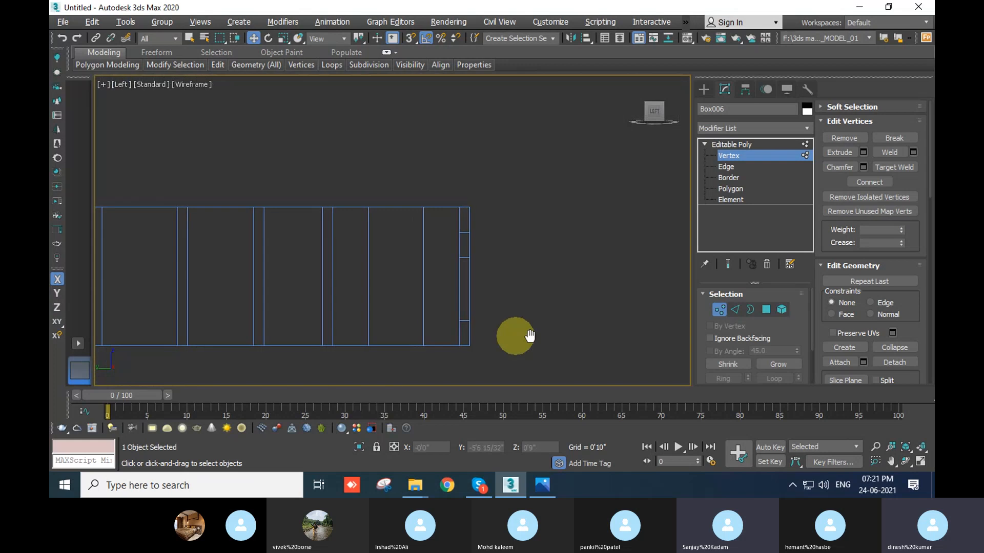
scroll(573, 309, "down", 4)
scroll(444, 250, "up", 5)
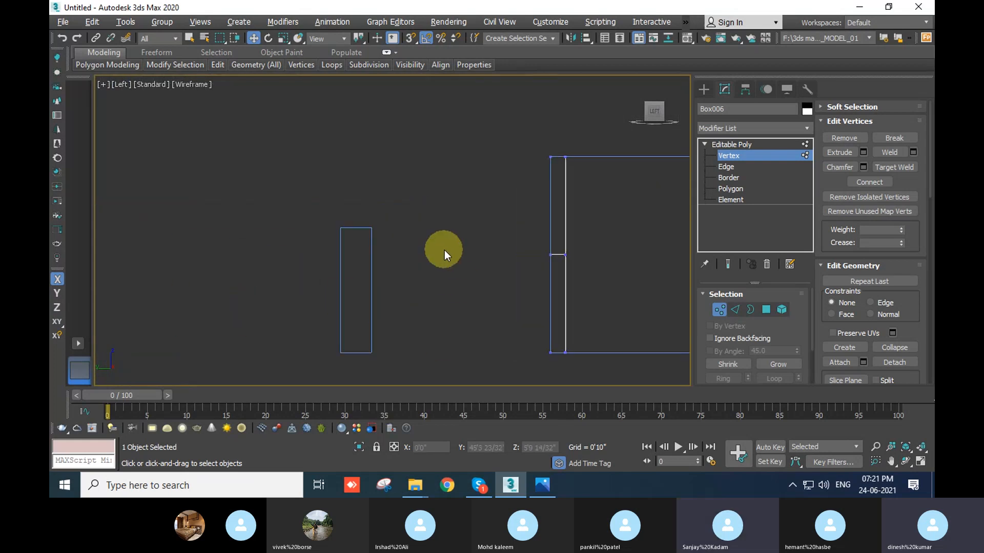
left_click_drag(406, 213, 628, 321)
middle_click_drag(628, 322, 577, 315)
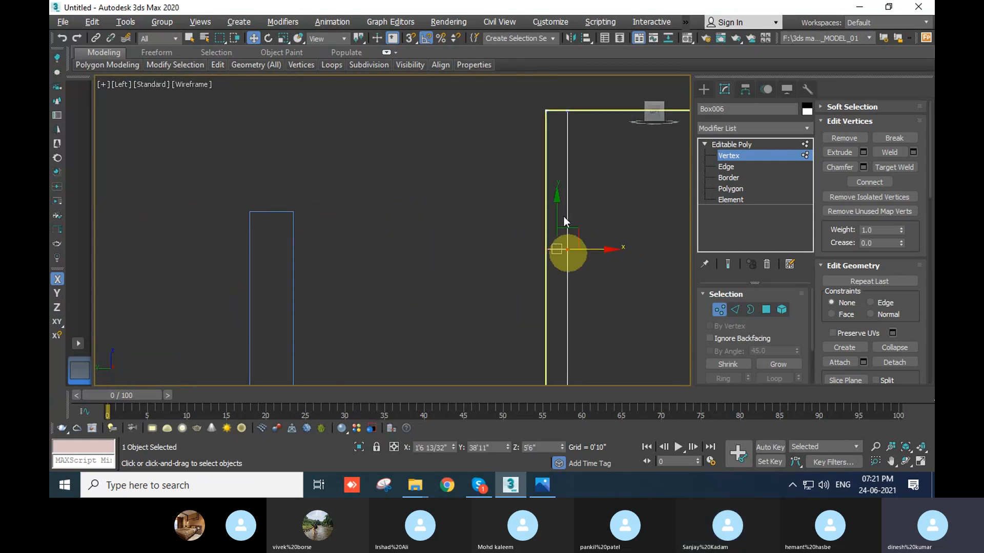
left_click(58, 335)
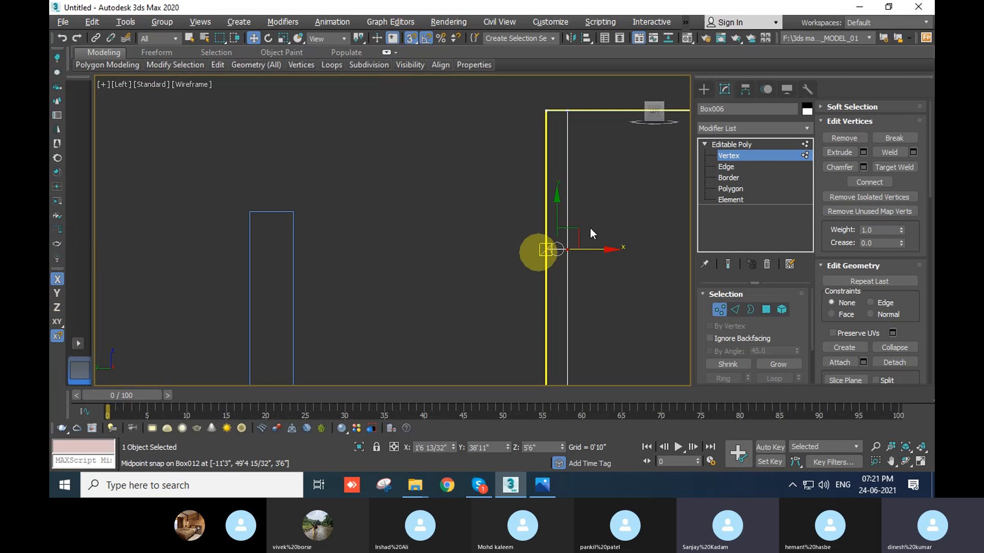
left_click_drag(560, 216, 295, 210)
middle_click_drag(594, 310, 568, 256)
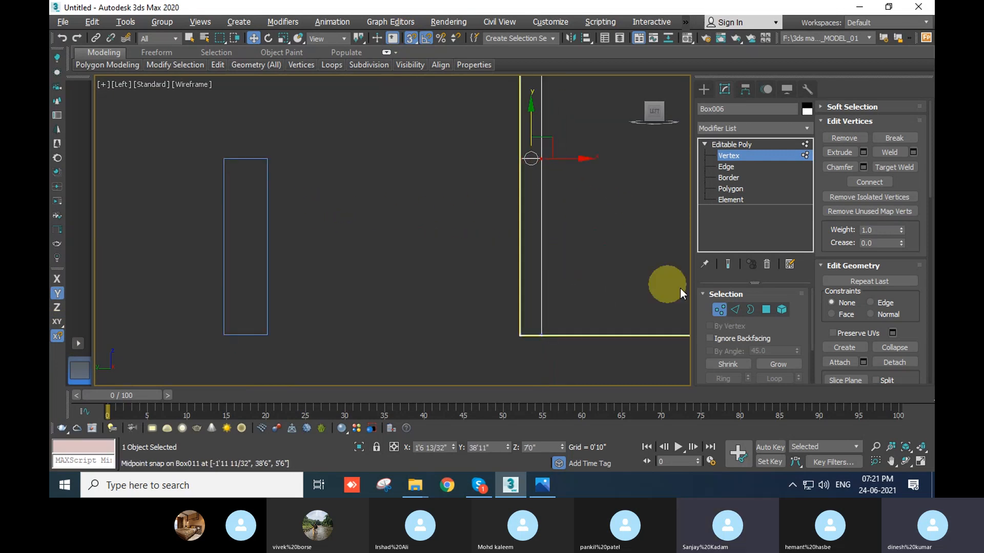
Try to connect the rear wall's lower vertical edges with one horizontal segment, with pinch and slide at 0
left_click(737, 310)
key("alt+w")
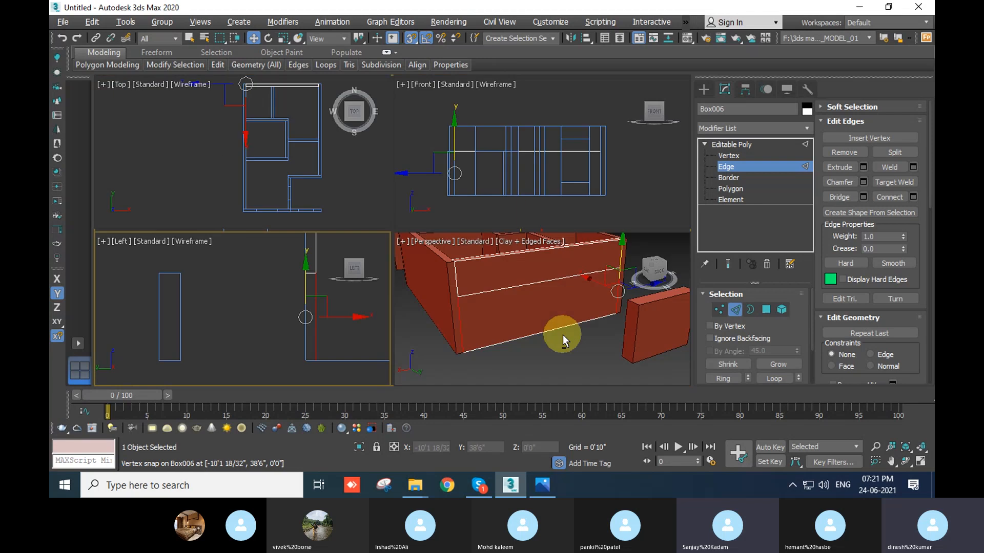
key("alt+w")
middle_click_drag(563, 334, 532, 347, "alt")
left_click(281, 311)
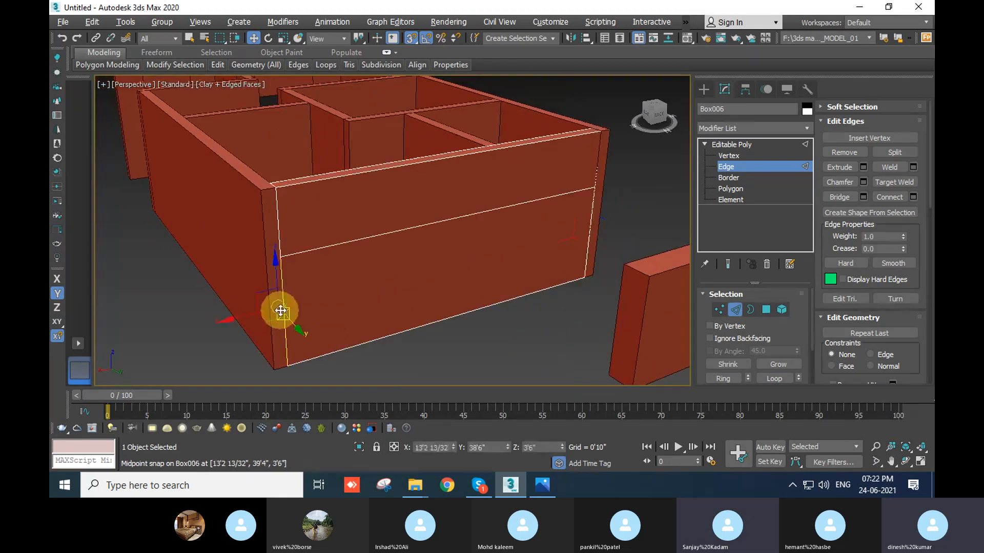
left_click(723, 379)
left_click(913, 197)
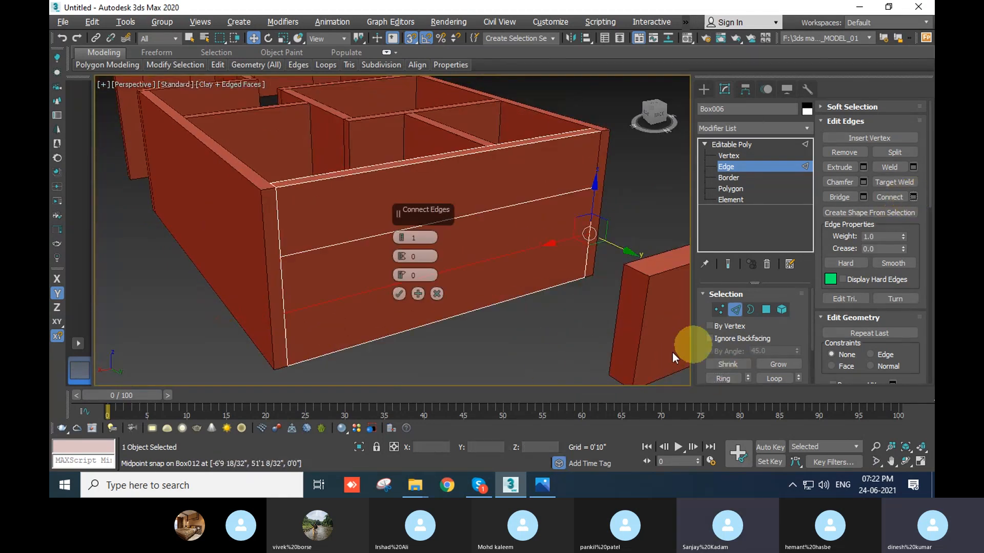
left_click(399, 294)
middle_click_drag(533, 364, 532, 343)
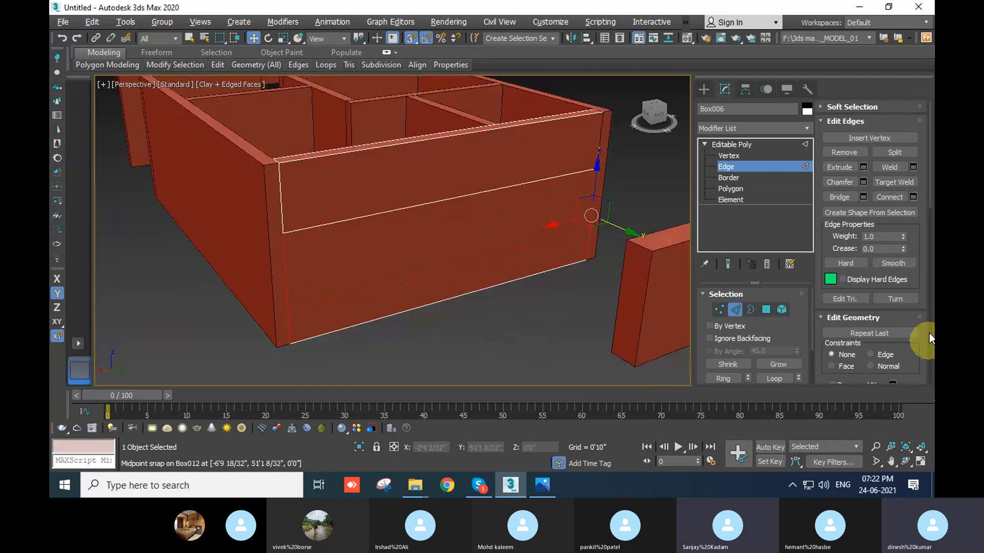
Try out a horizontal slice plane across the rear wall at a height of 5' in vertex editing
scroll(920, 252, "down", 5)
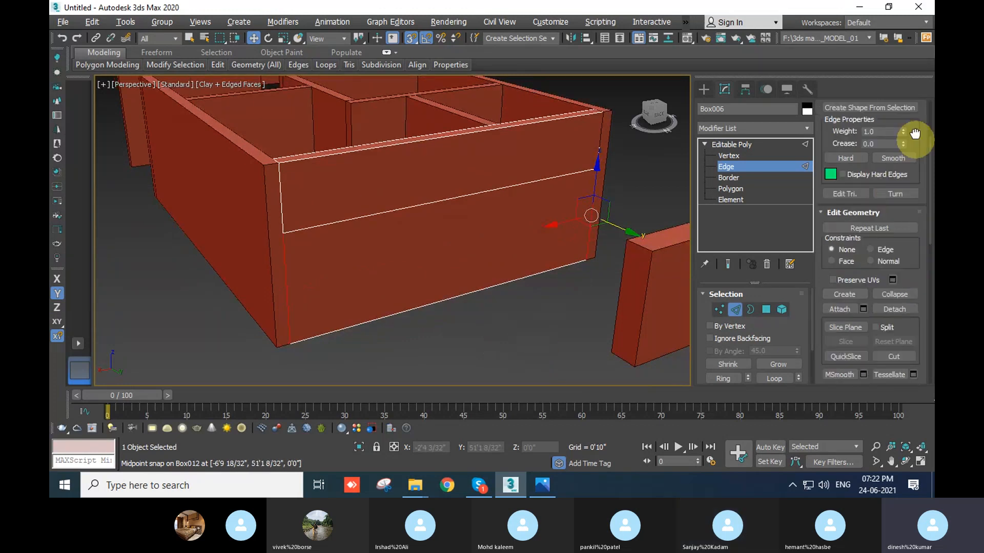
left_click(719, 310)
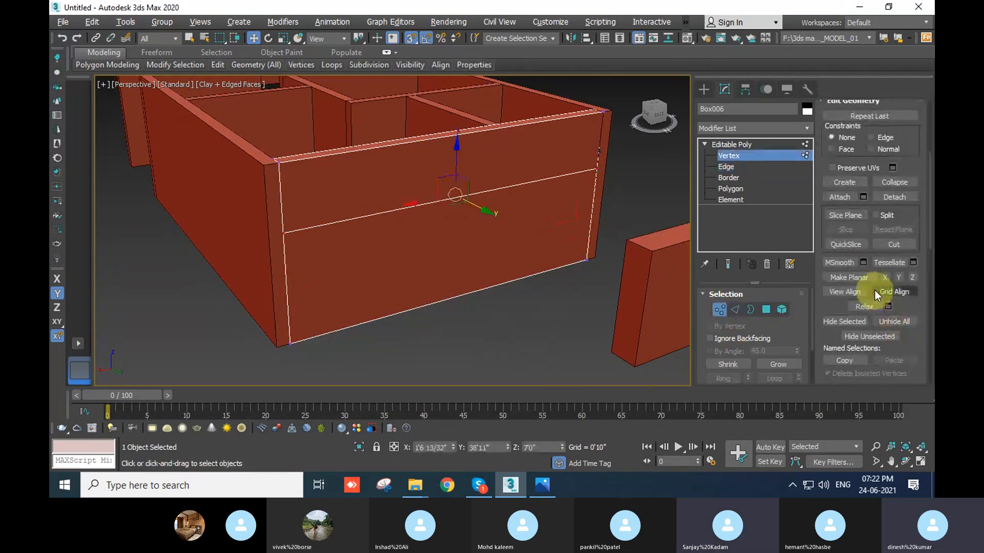
left_click(846, 215)
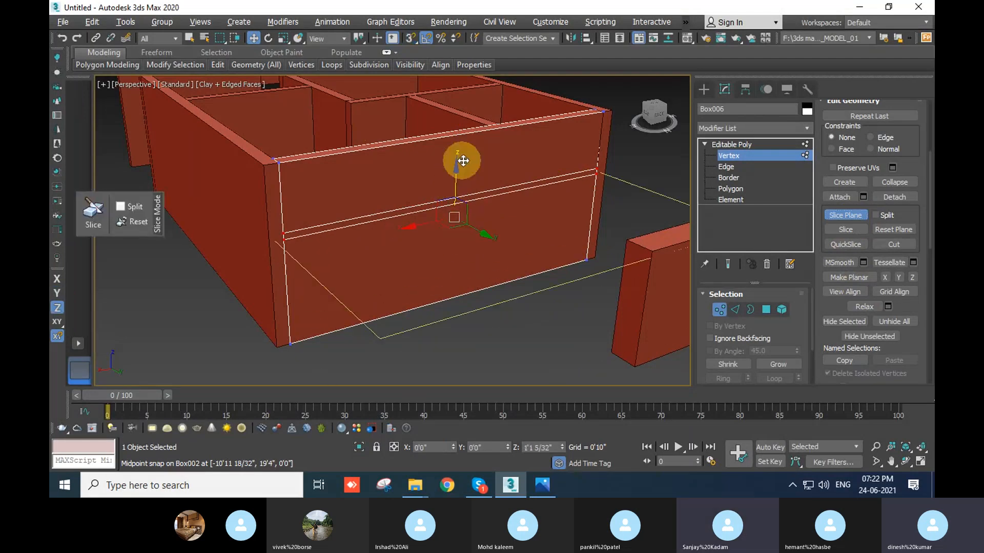
left_click_drag(464, 161, 472, 213)
left_click(544, 449)
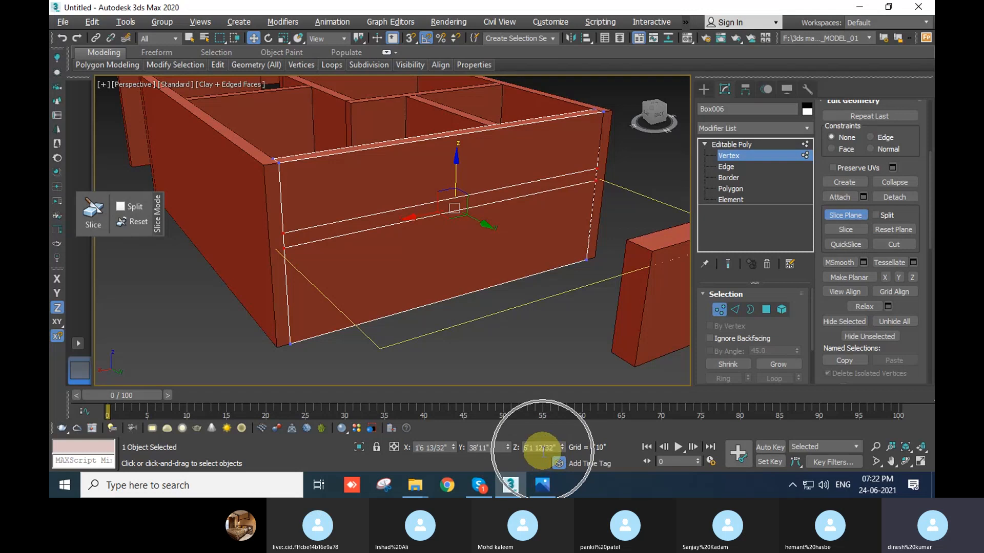
left_click(543, 449)
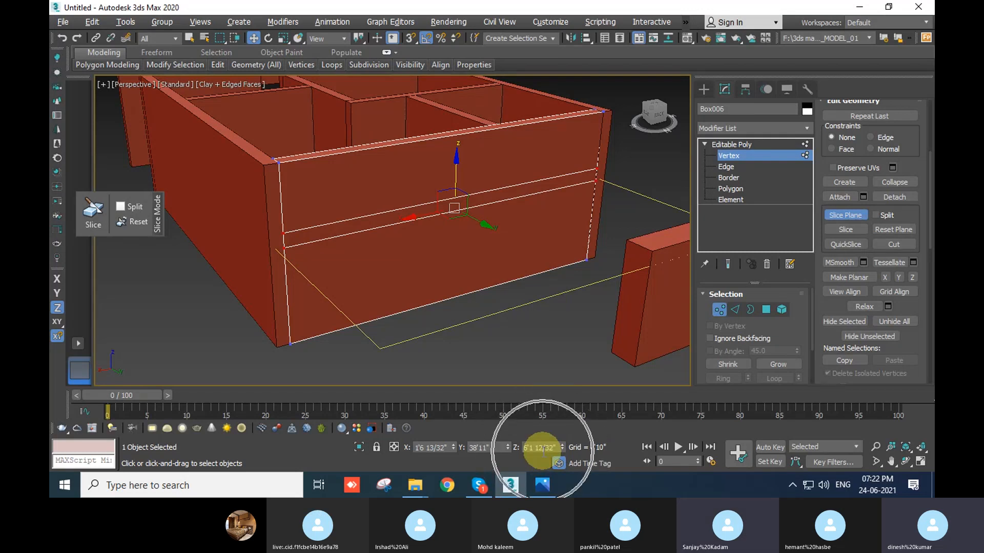
right_click(562, 448)
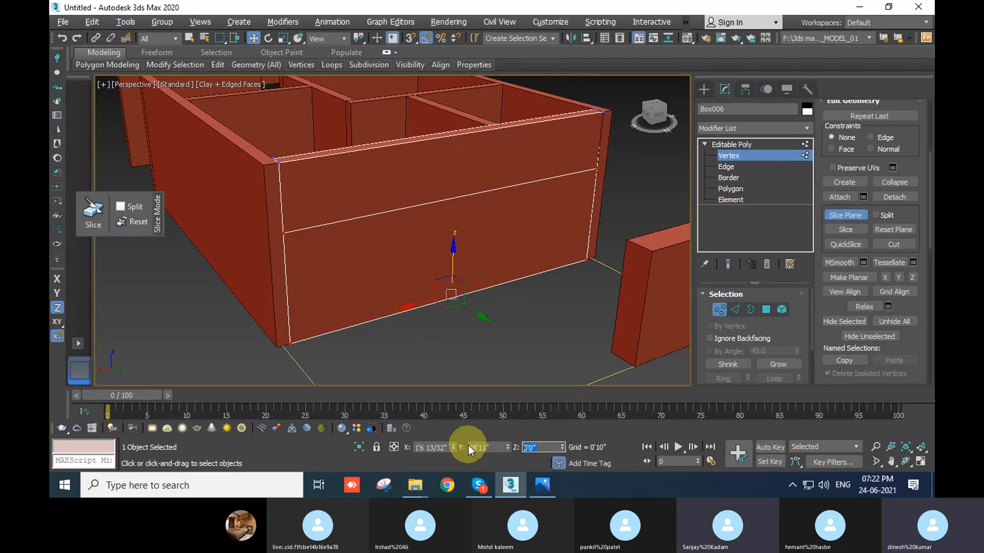
type("5")
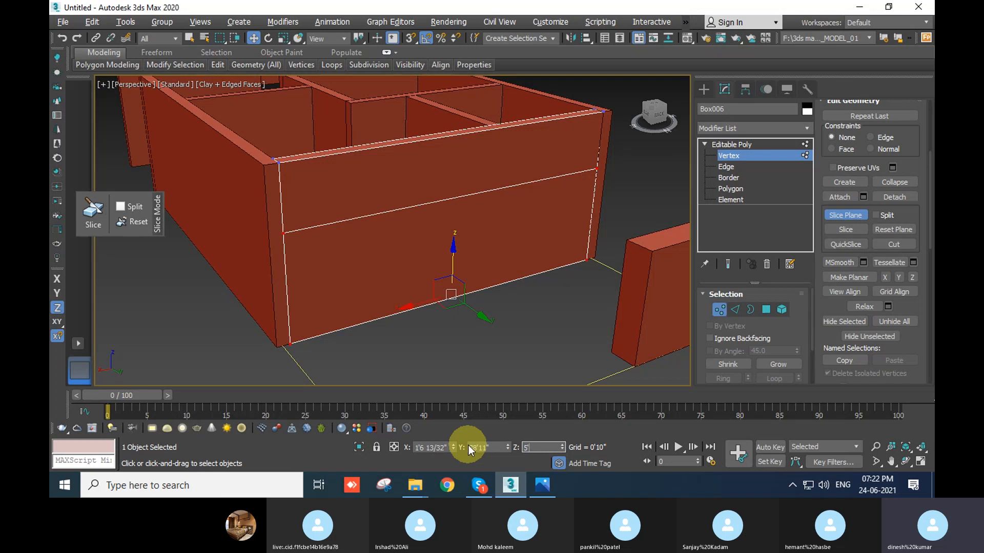
key("Return")
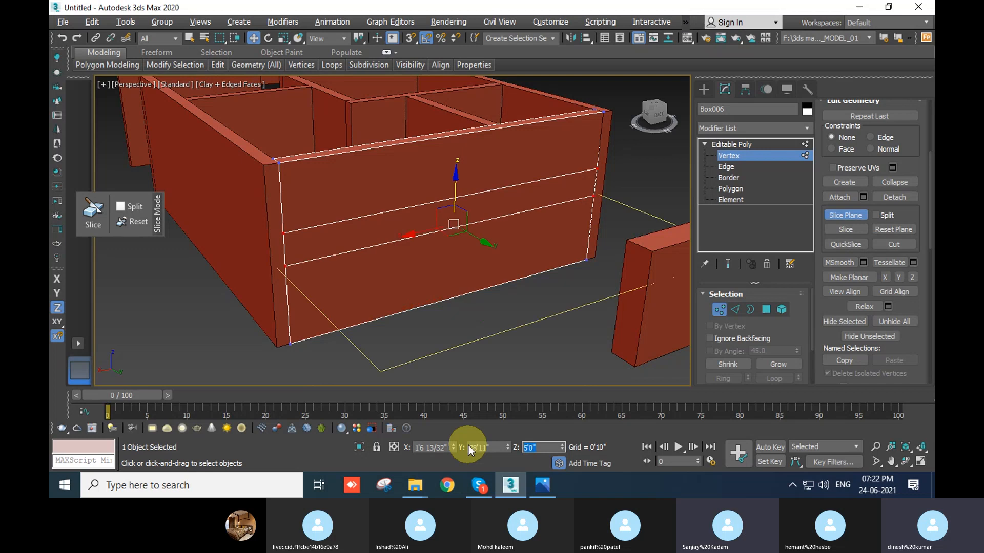
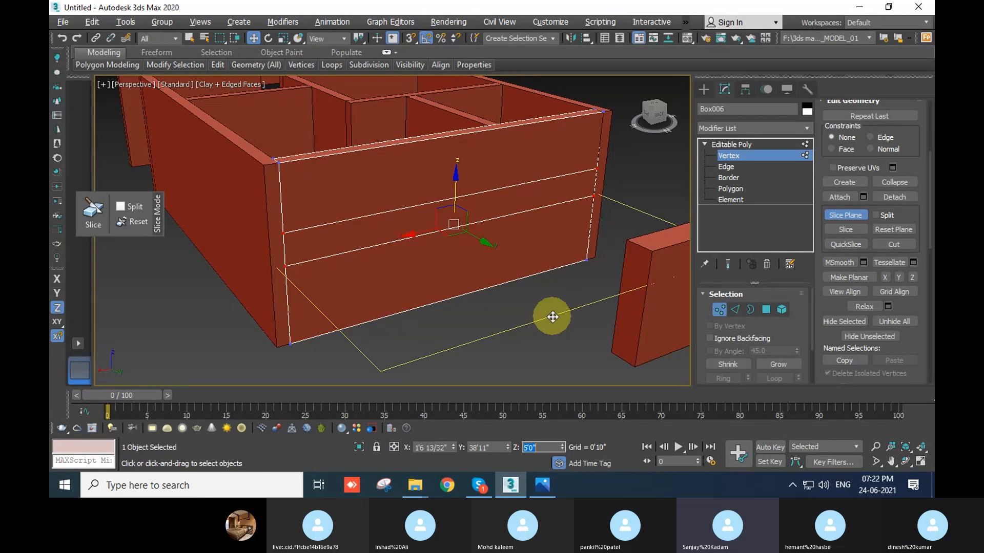
left_click(844, 214)
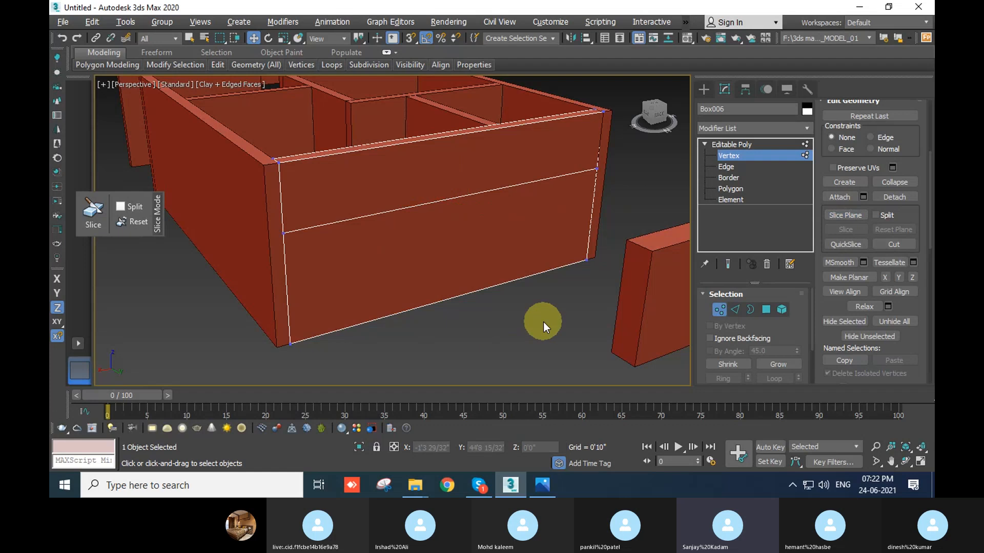
Ring-select from the rear wall's horizontal edge and connect the edges with one vertical segment, with pinch and slide at 0
middle_click_drag(544, 322, 501, 220, "alt")
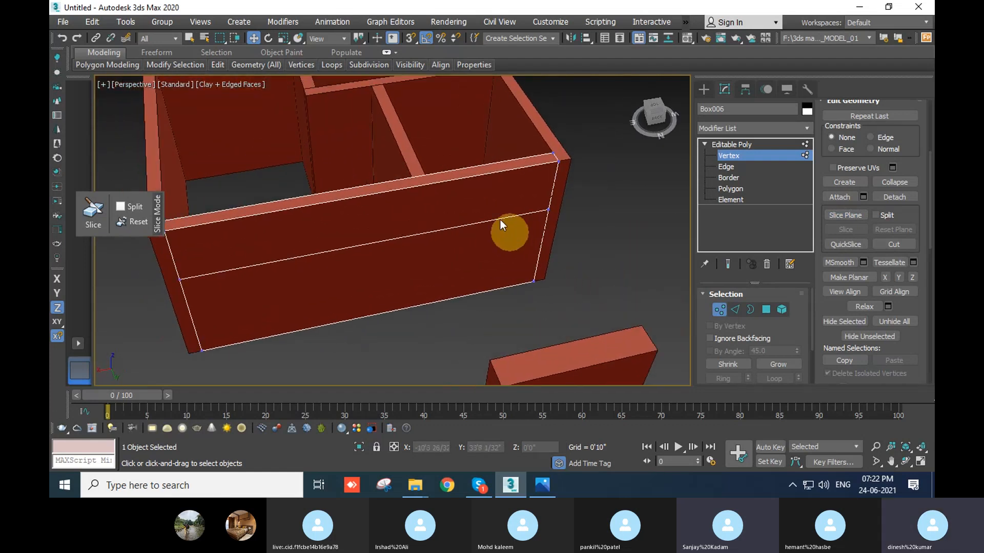
middle_click_drag(481, 187, 436, 202, "alt")
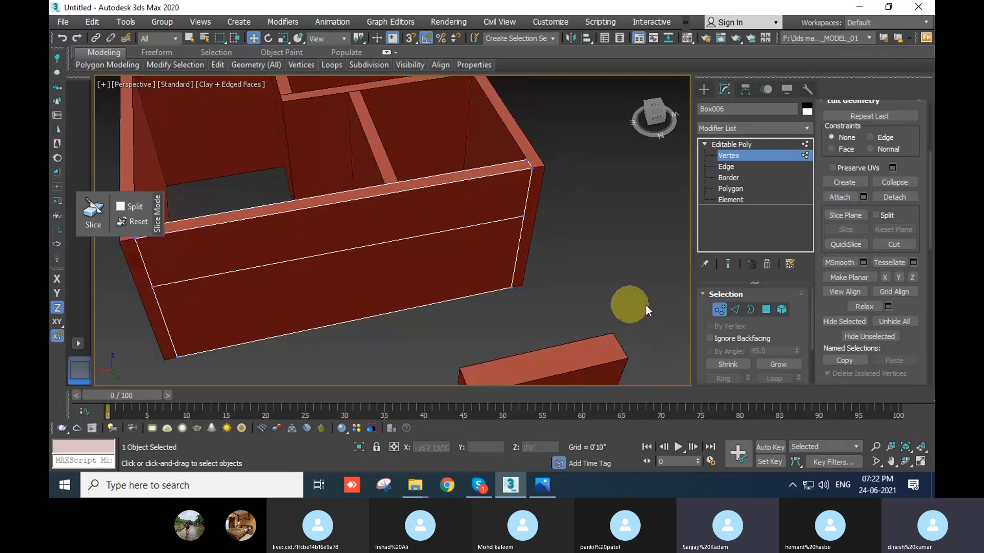
left_click(734, 310)
left_click(479, 225)
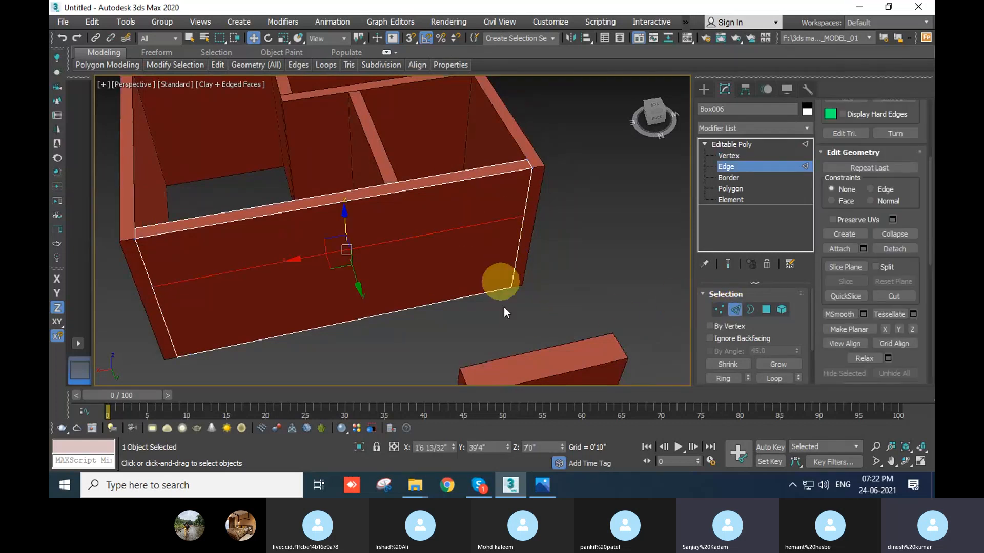
scroll(871, 220, "down", 2)
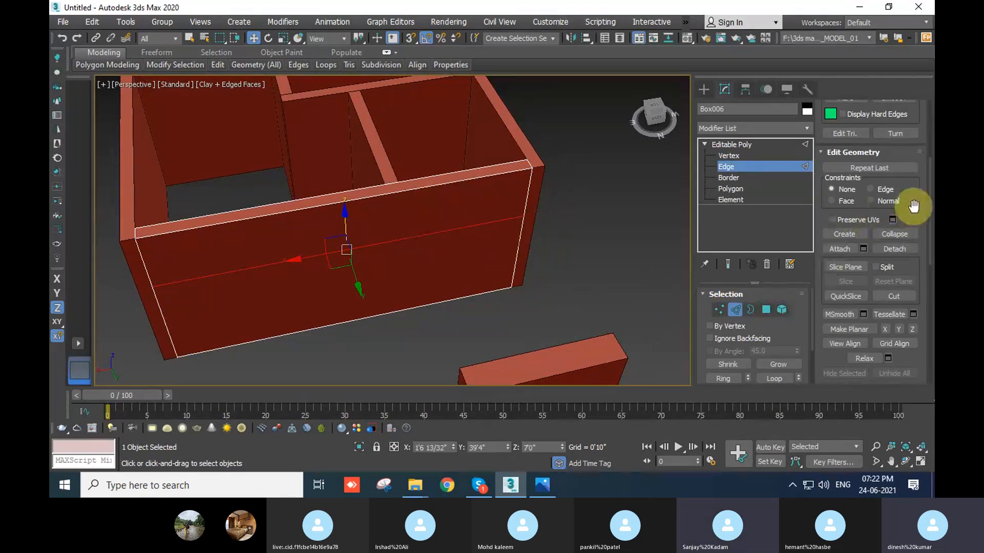
left_click(723, 378)
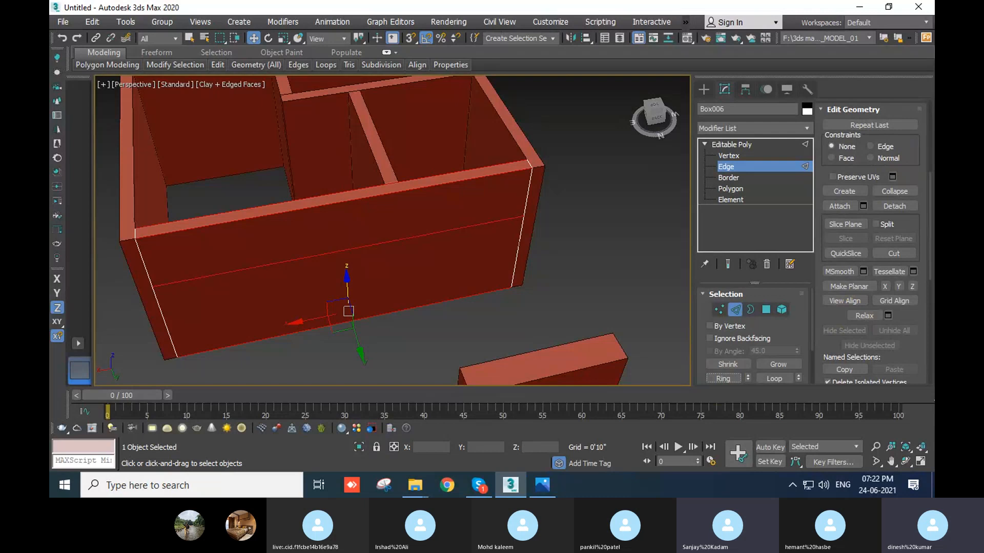
left_click_drag(907, 140, 910, 279)
left_click(913, 127)
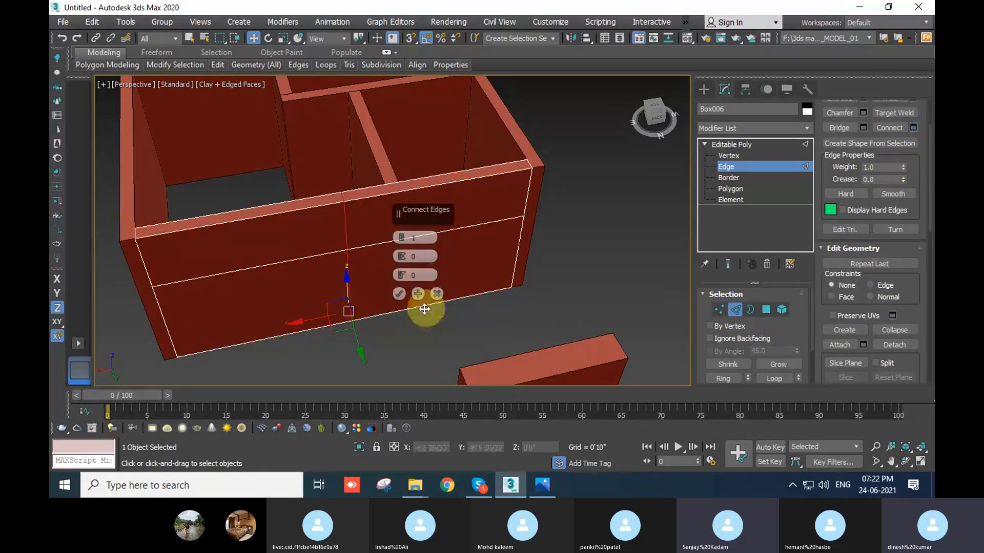
left_click(400, 294)
middle_click_drag(449, 326, 416, 323)
In the Top view, move the new vertical edge loop along X to snap to the east face of the adjoining partition wall
key("t")
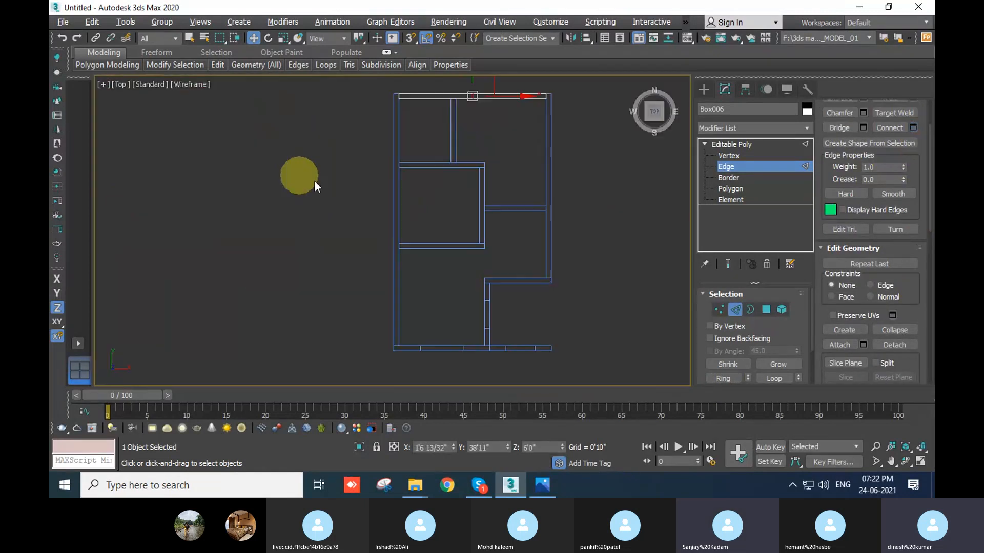
middle_click_drag(350, 201, 392, 290)
scroll(502, 180, "up", 5)
middle_click_drag(502, 228, 566, 231)
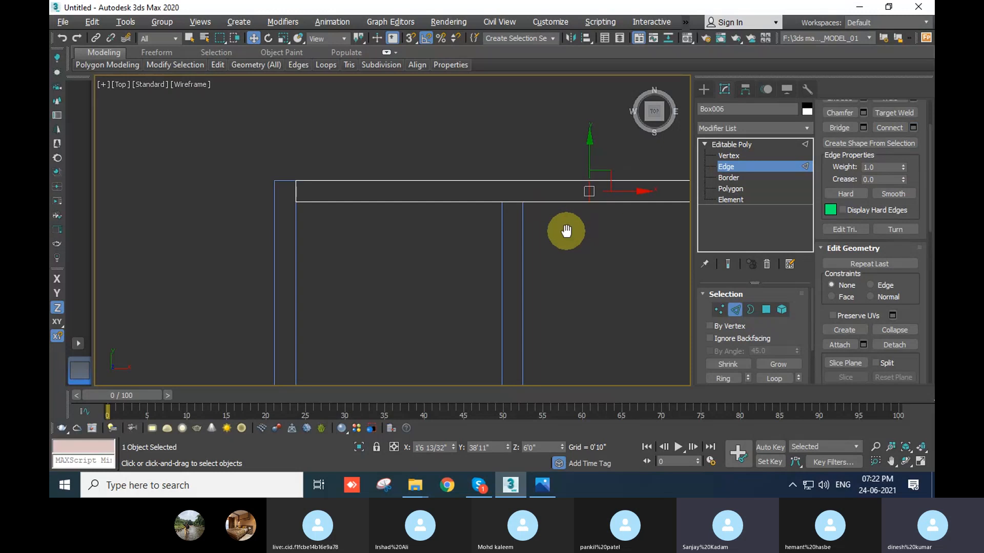
left_click(414, 39)
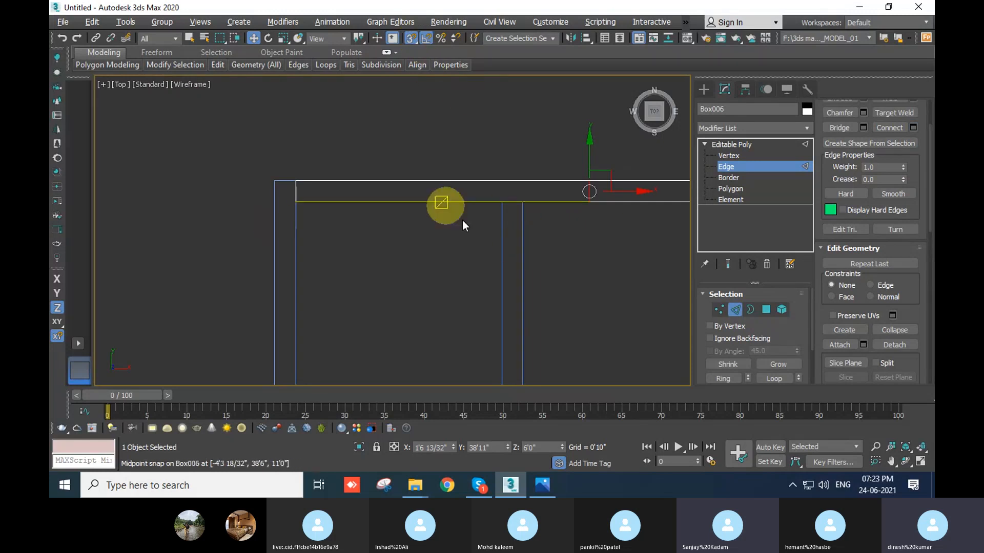
left_click_drag(625, 192, 523, 202)
middle_click_drag(573, 266, 563, 293)
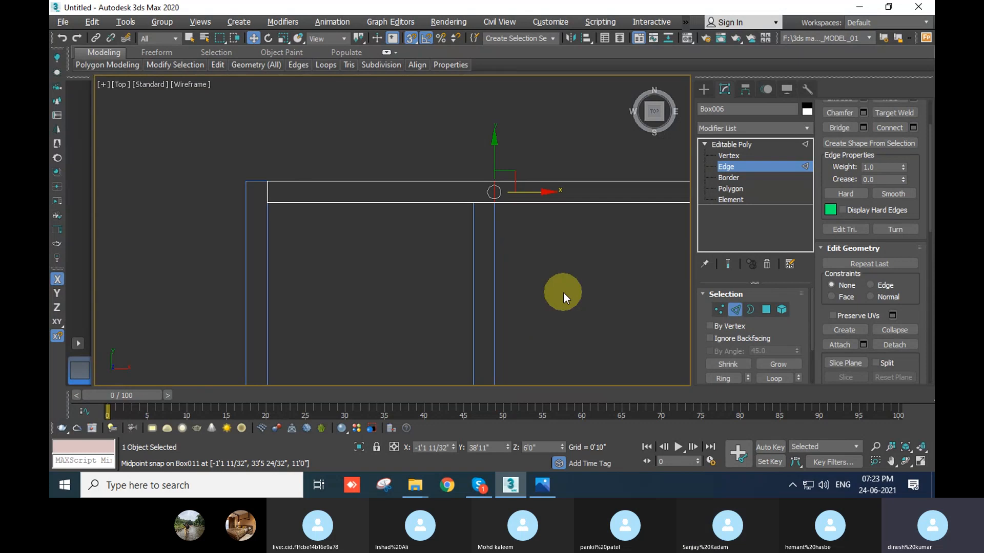
Ring-select from the rear wall's horizontal edge beside the partition and connect the edges with two vertical segments, with pinch and slide at 0
key("alt+w")
right_click(602, 349)
key("alt+w")
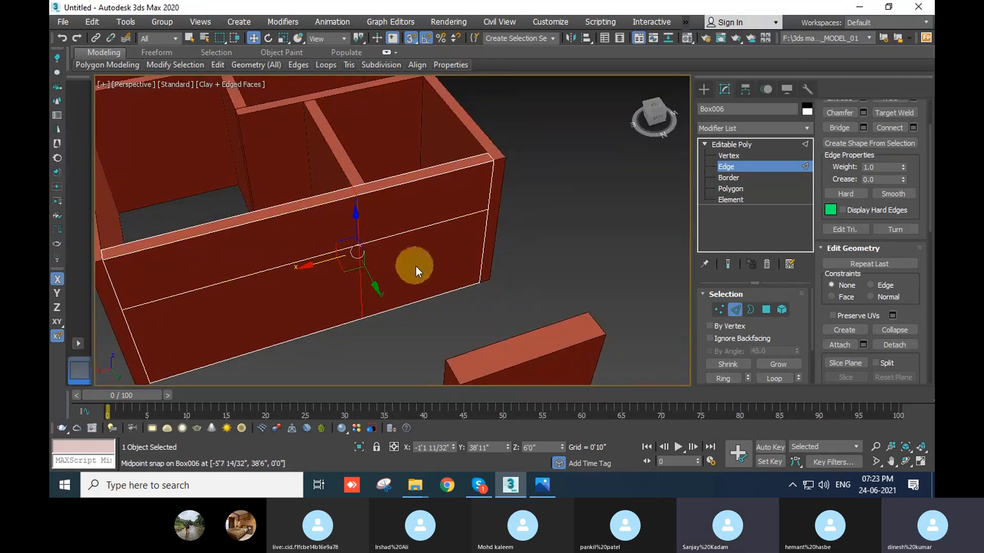
middle_click_drag(609, 287, 510, 293)
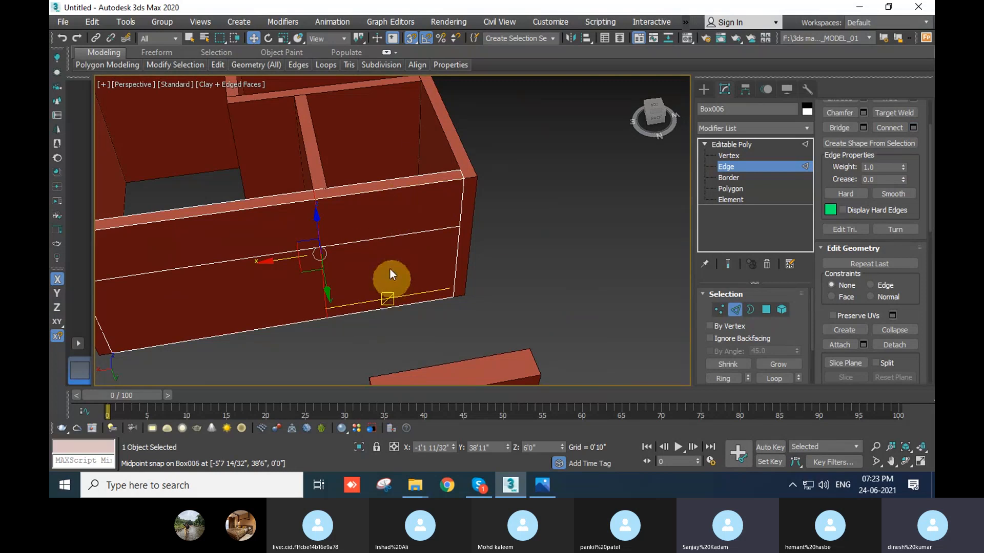
left_click(582, 253)
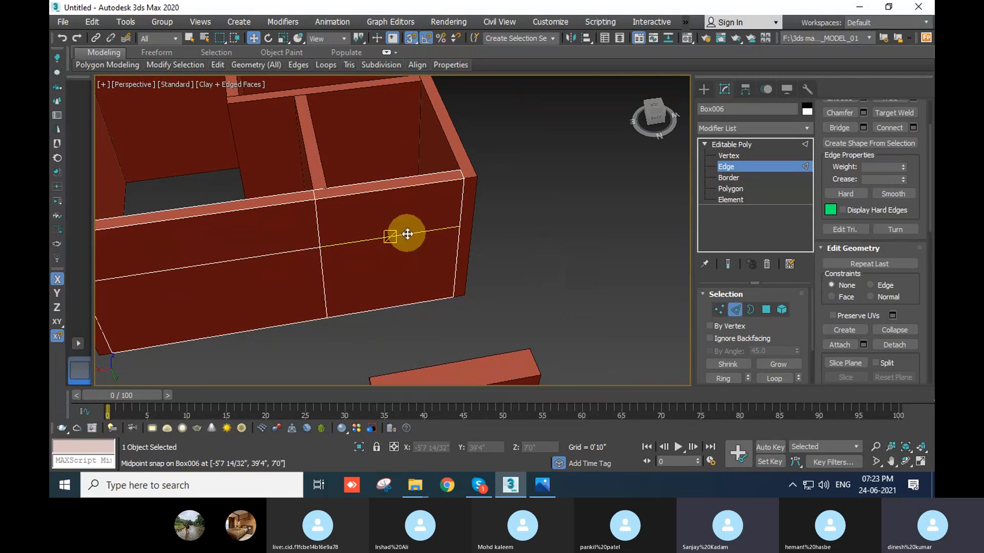
left_click(408, 234)
middle_click_drag(410, 235, 560, 296)
middle_click_drag(497, 256, 521, 264)
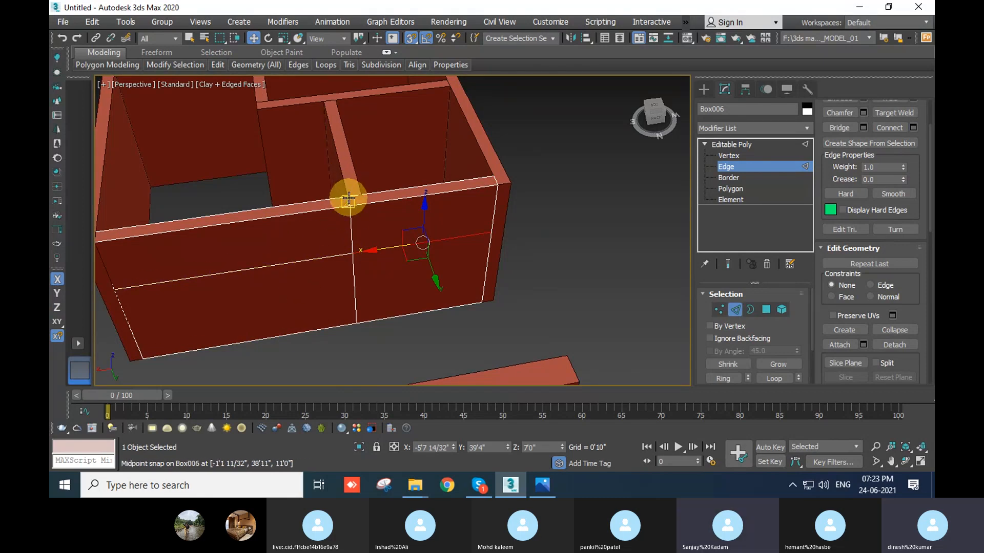
scroll(461, 292, "up", 2)
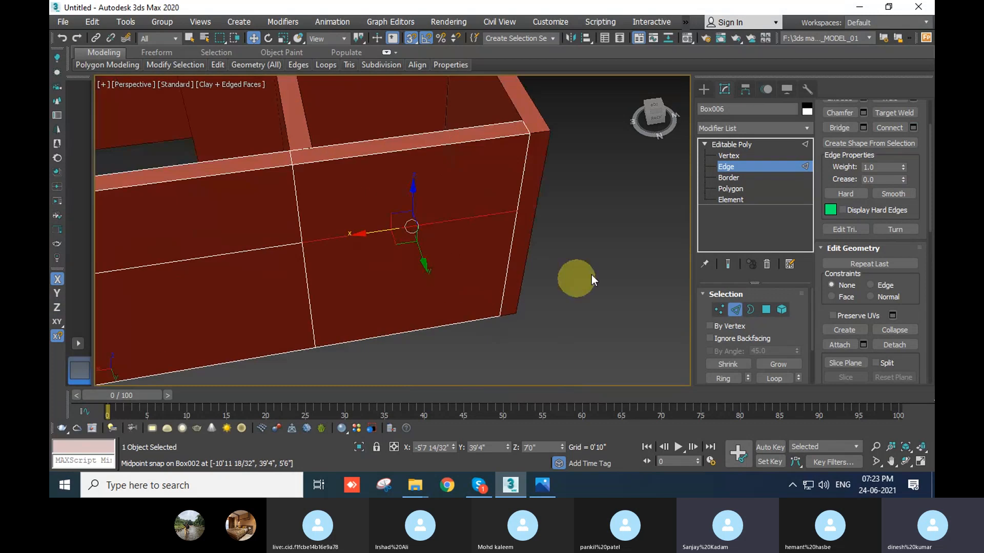
left_click(575, 279)
left_click(466, 221)
left_click(723, 378)
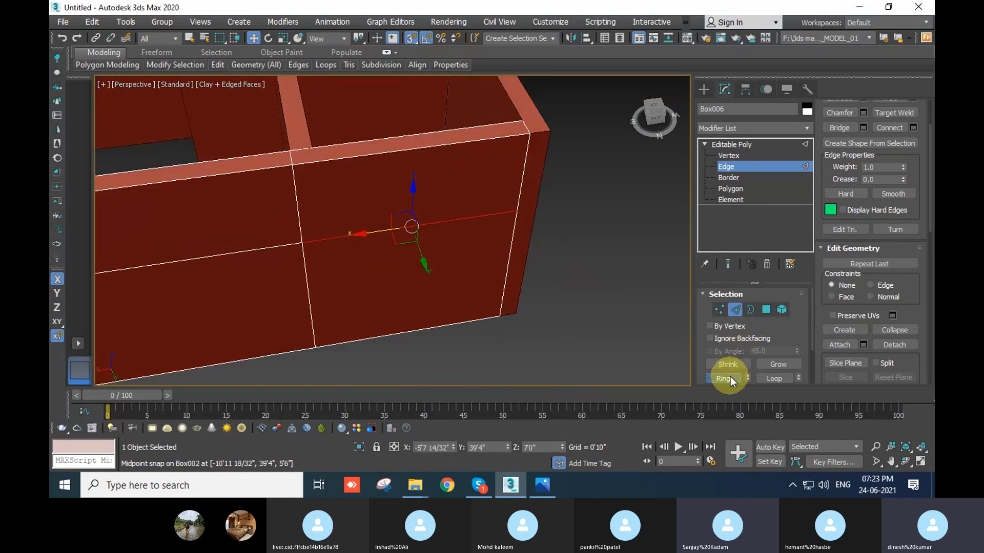
left_click(914, 128)
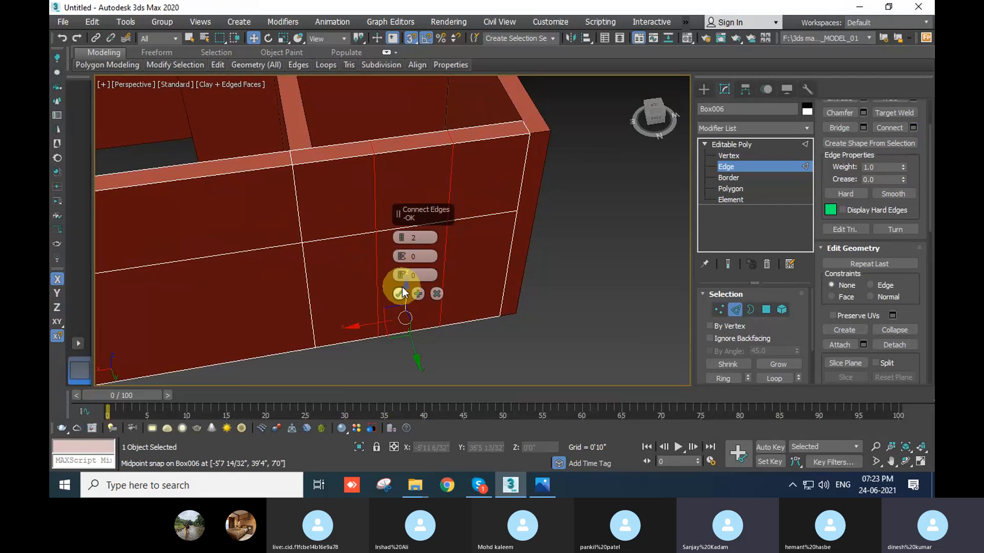
left_click(398, 293)
Connect the two lower vertical edges on the rear wall's outer face with one horizontal segment, with pinch and slide at 0
left_click(593, 343)
middle_click_drag(595, 338, 591, 314, "alt")
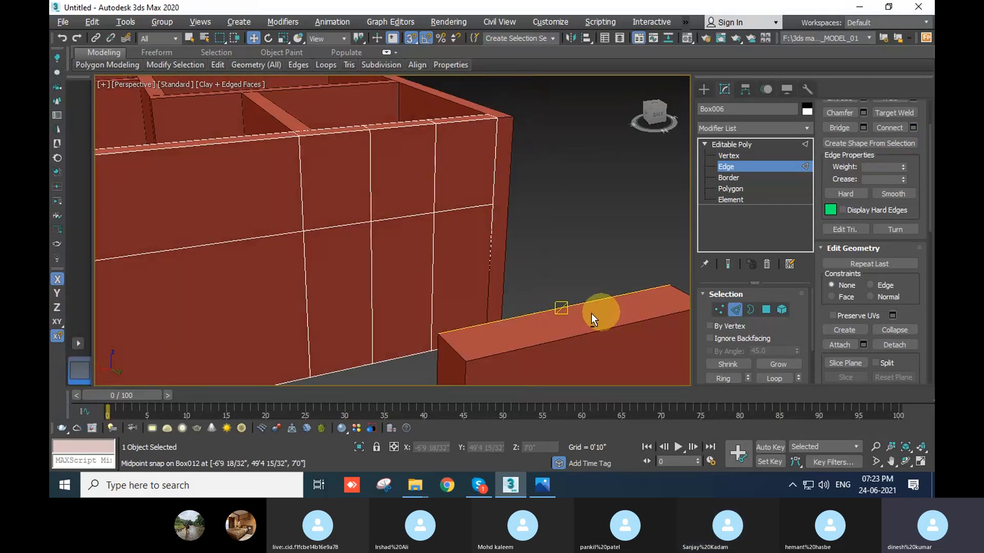
left_click(371, 284)
left_click_drag(433, 261, 582, 291)
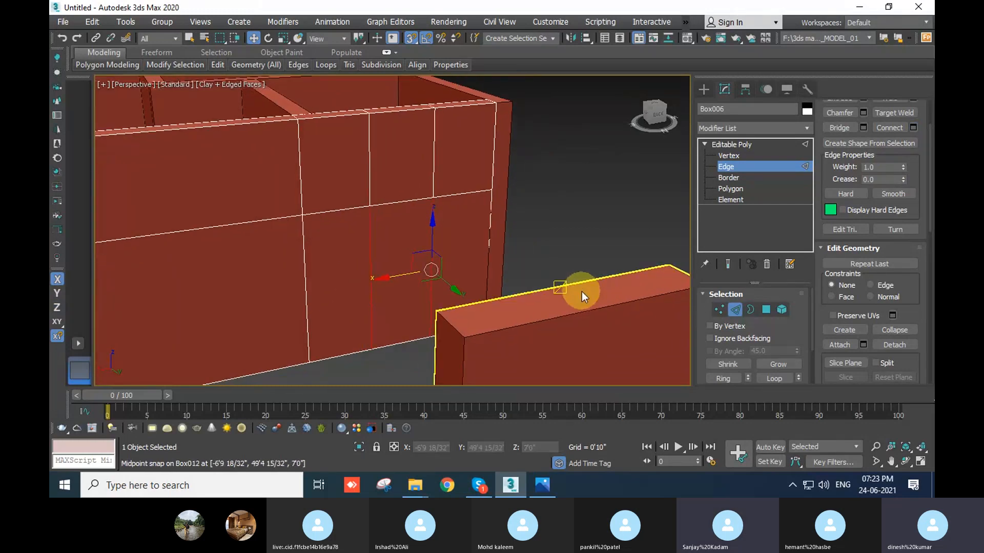
middle_click_drag(542, 269, 396, 319, "alt")
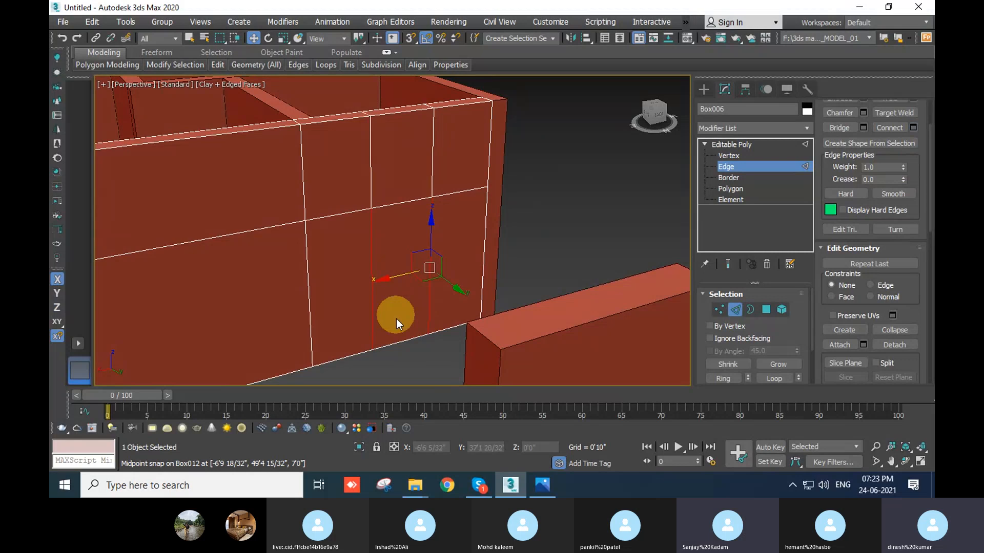
left_click_drag(488, 267, 369, 285)
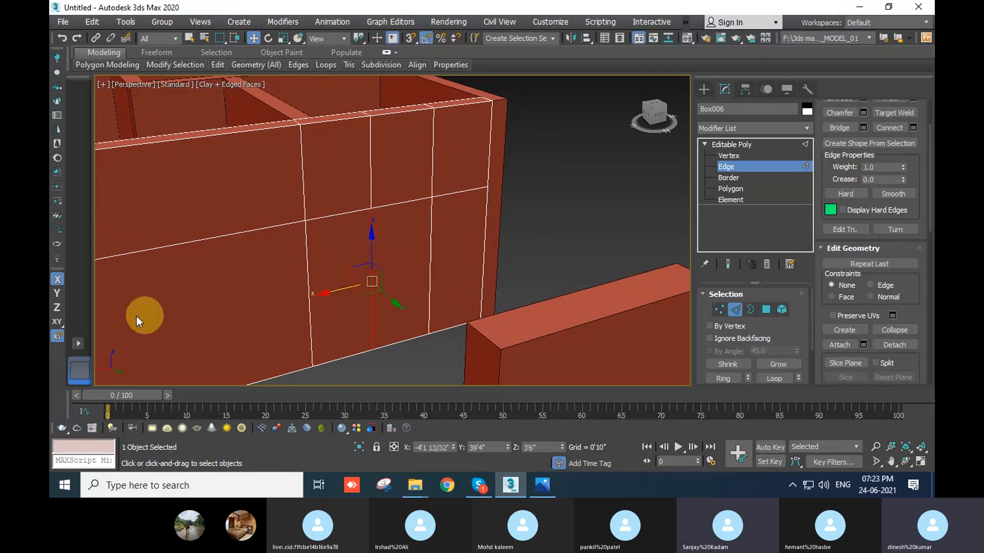
left_click(439, 252, "ctrl")
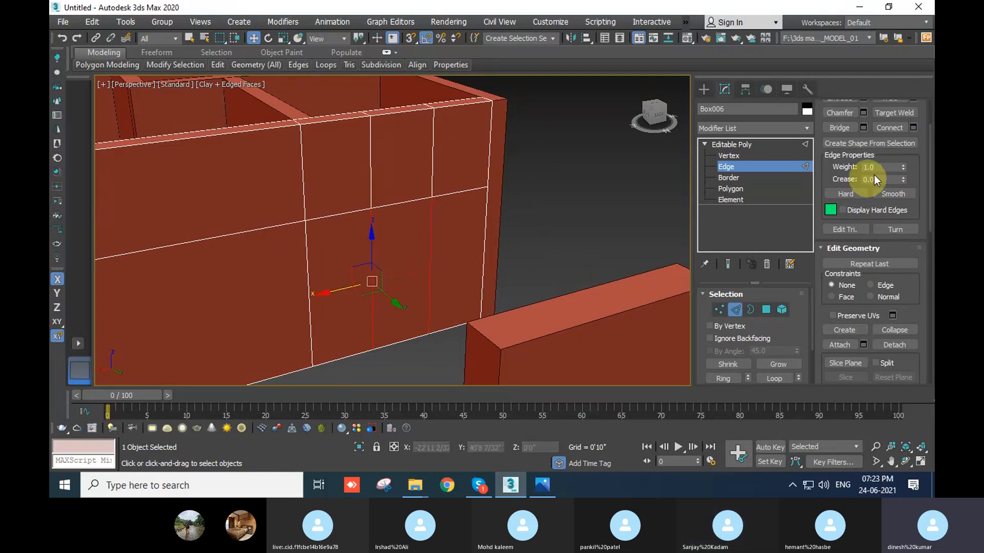
left_click_drag(916, 159, 917, 231)
left_click(914, 192)
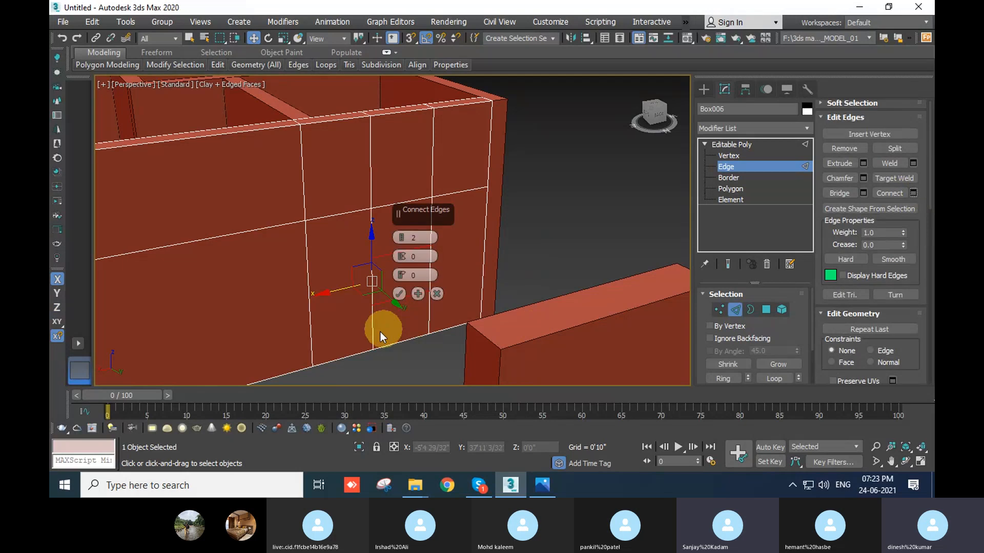
middle_click_drag(378, 323, 322, 313)
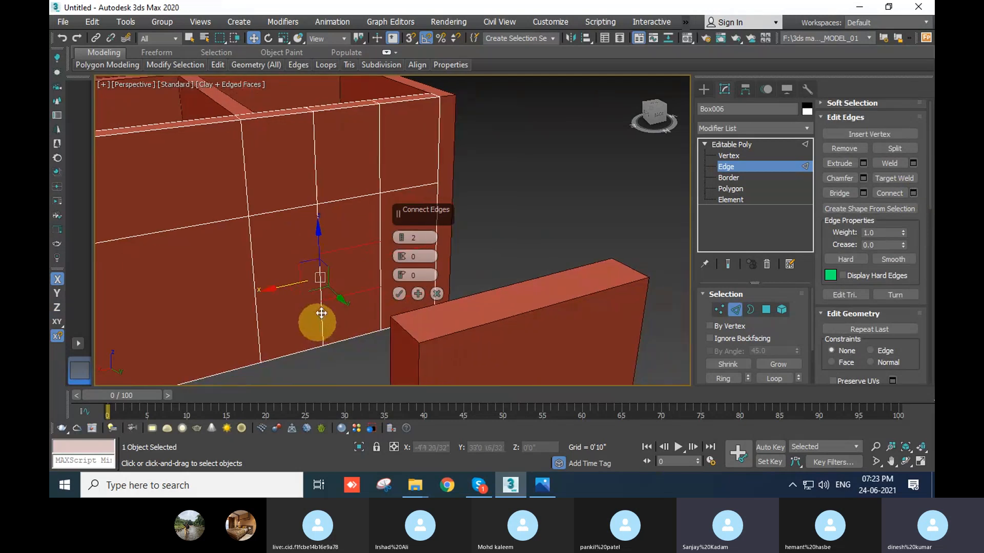
left_click(400, 294)
Connect the matching two lower vertical edges on the rear wall's inner face with one horizontal segment
left_click(512, 257)
middle_click_drag(512, 257, 338, 261, "alt")
left_click(332, 270)
left_click(399, 245, "ctrl")
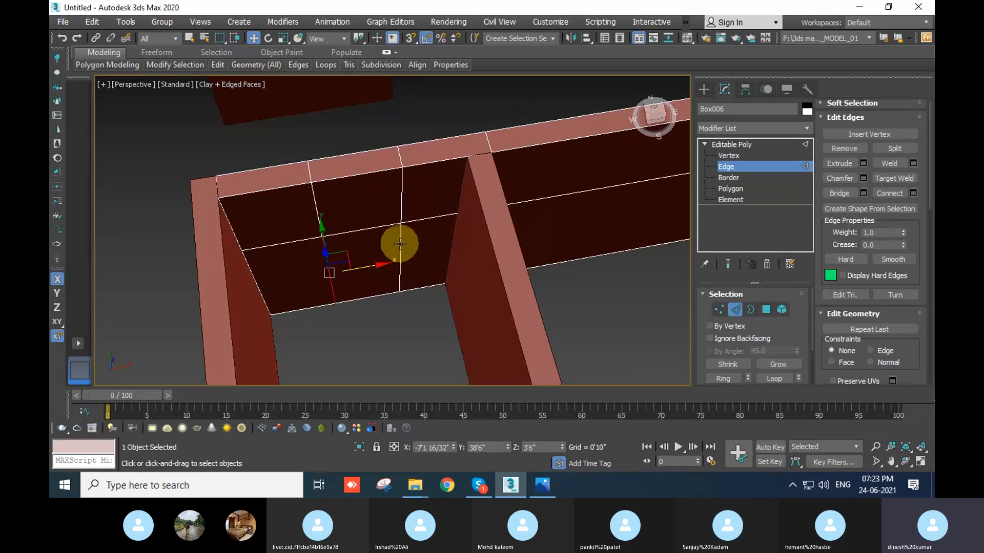
left_click(914, 193)
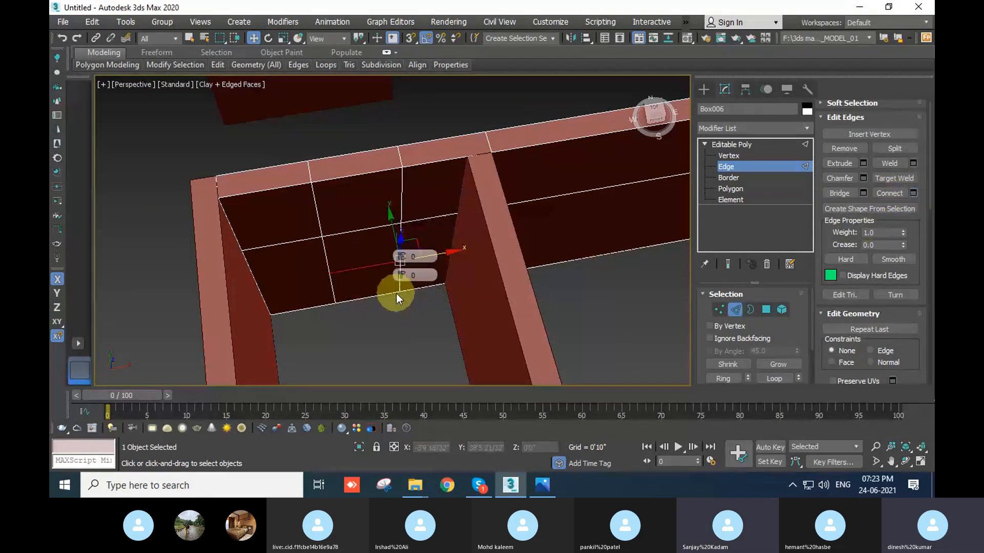
left_click(395, 294)
Set the height of the freestanding reference box behind the house to 5'
middle_click_drag(423, 347, 440, 302, "alt")
left_click(738, 315)
left_click(599, 354)
left_click(435, 324)
double_click(771, 338)
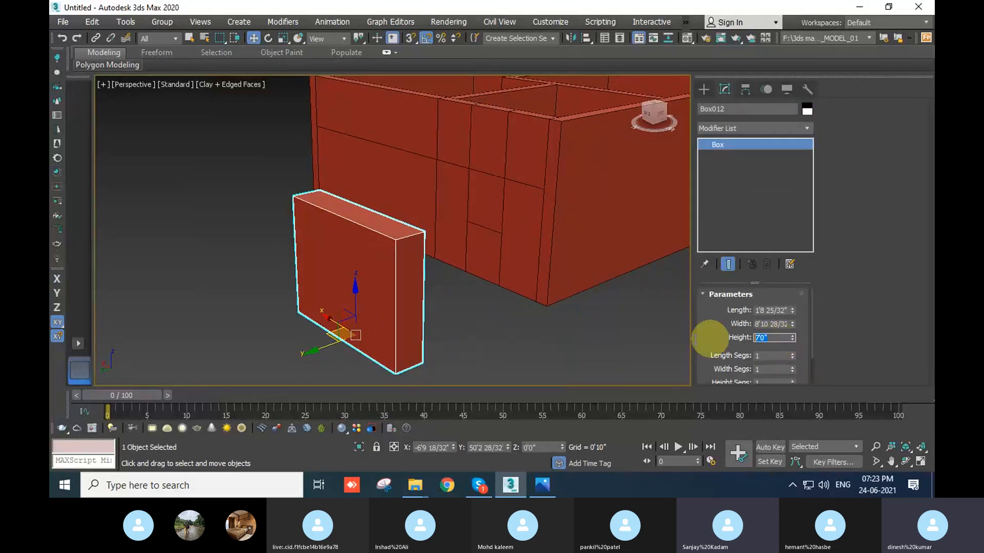
type("5'")
key("Return")
left_click(550, 353)
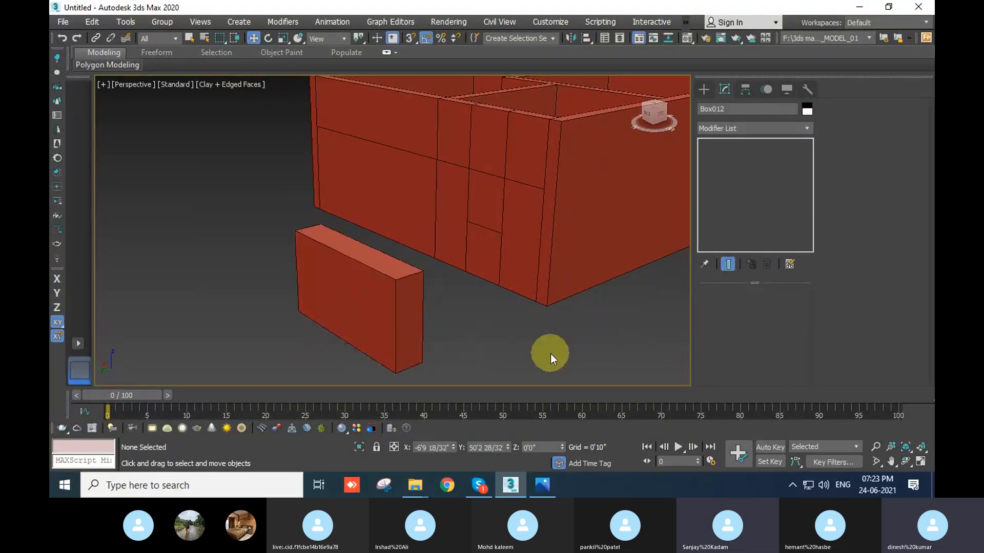
In the Left view, move the rear wall's new middle vertices up along Y, snapping to the top of the reference box
left_click(483, 216)
key("alt+w")
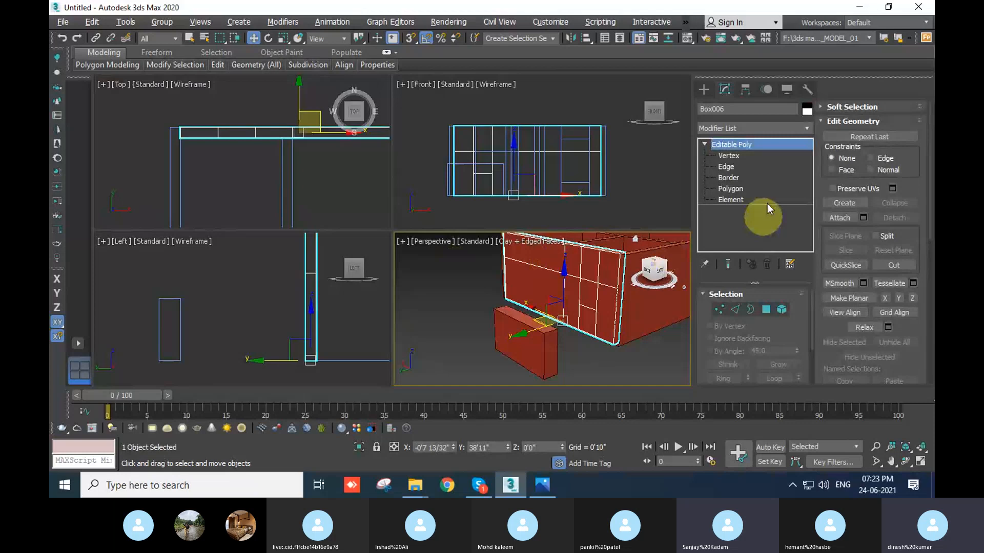
left_click(734, 155)
left_click(285, 296)
key("alt+w")
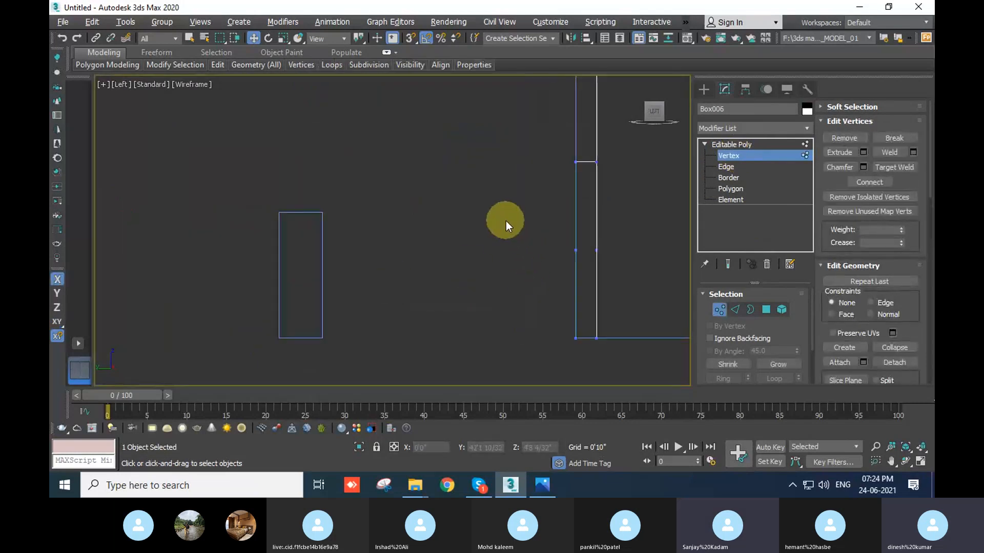
left_click_drag(505, 220, 648, 302)
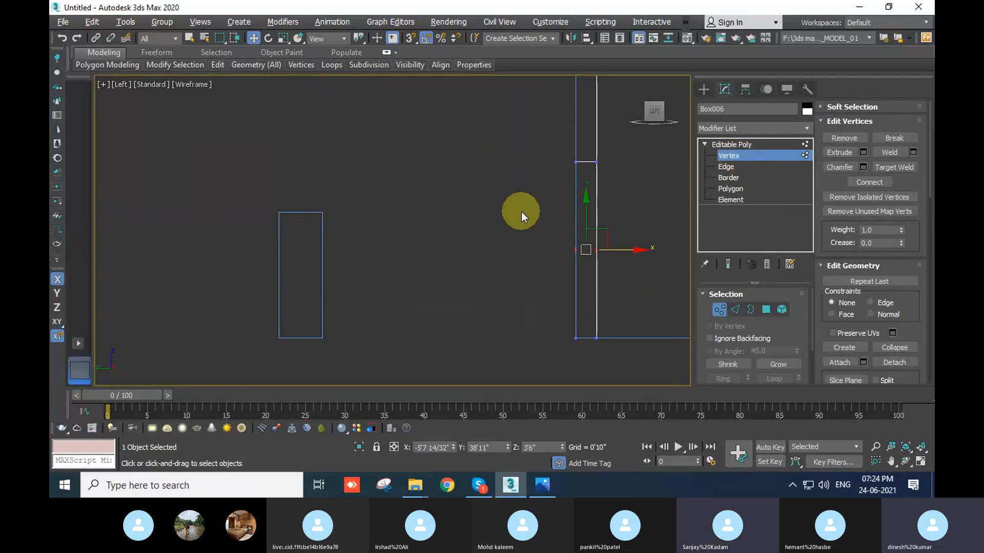
left_click(411, 38)
left_click_drag(586, 250, 322, 212)
key("alt+w")
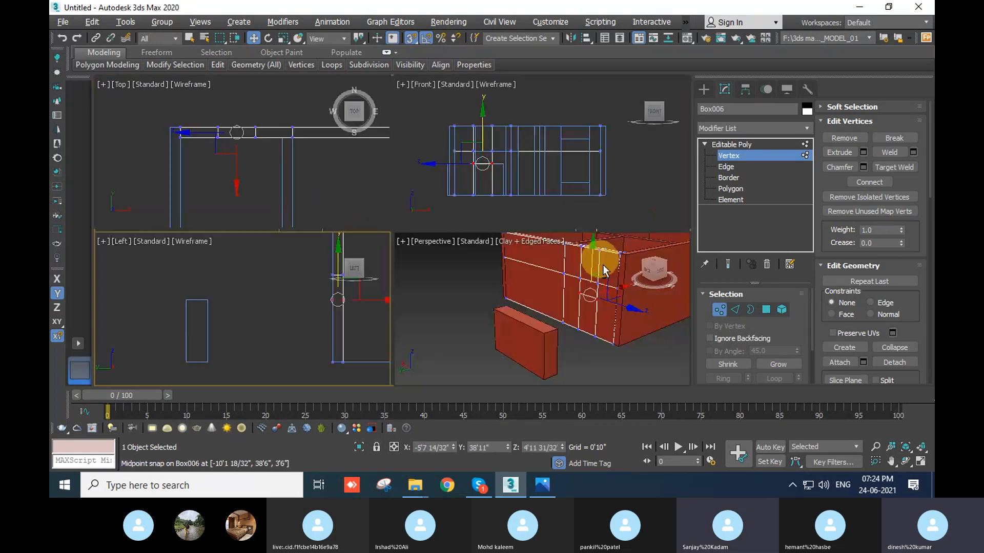
Bridge the matching small polygons on the rear wall's outer and inner faces to form a window opening
right_click(538, 303)
key("alt+w")
middle_click_drag(502, 317, 614, 330, "alt")
left_click(613, 330)
scroll(518, 190, "up", 4)
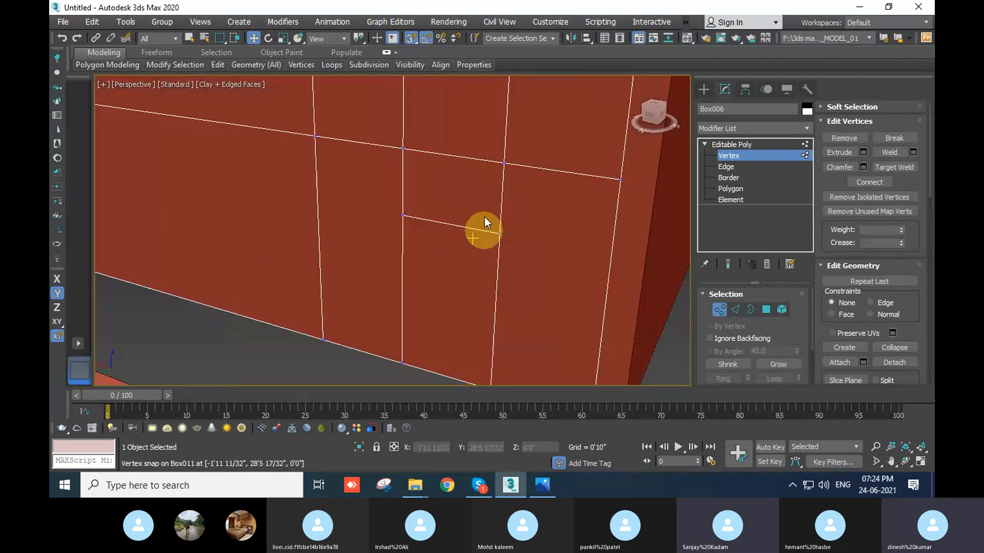
left_click(766, 310)
left_click(439, 211)
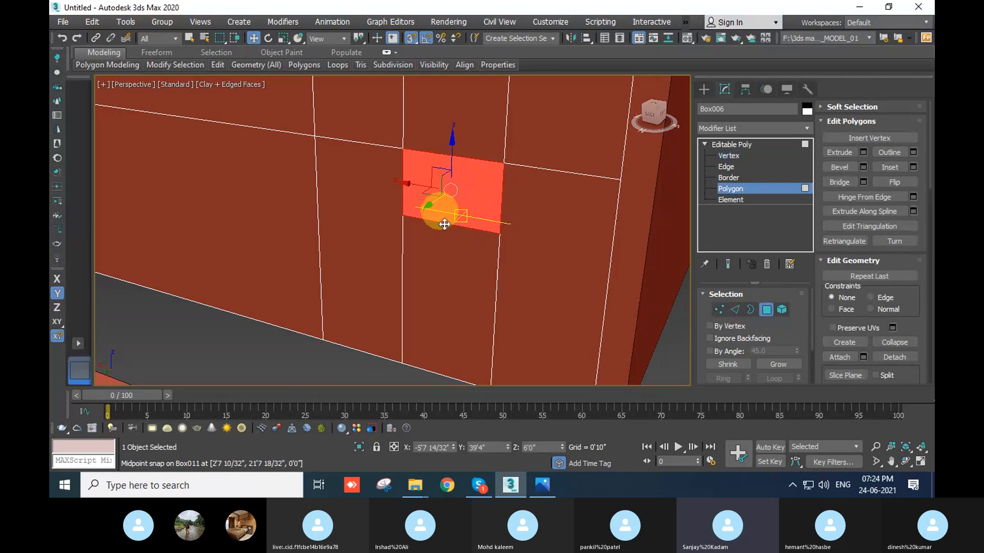
scroll(441, 215, "down", 5)
middle_click_drag(594, 266, 407, 285, "alt")
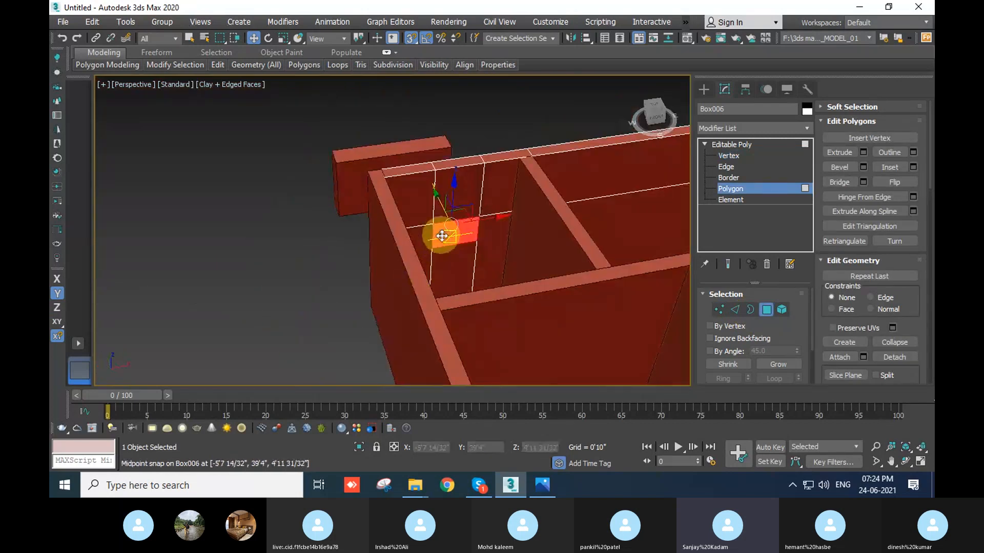
scroll(444, 233, "up", 3)
key("Delete")
middle_click_drag(225, 279, 423, 263, "alt")
scroll(420, 276, "down", 5)
middle_click_drag(417, 297, 447, 249, "alt")
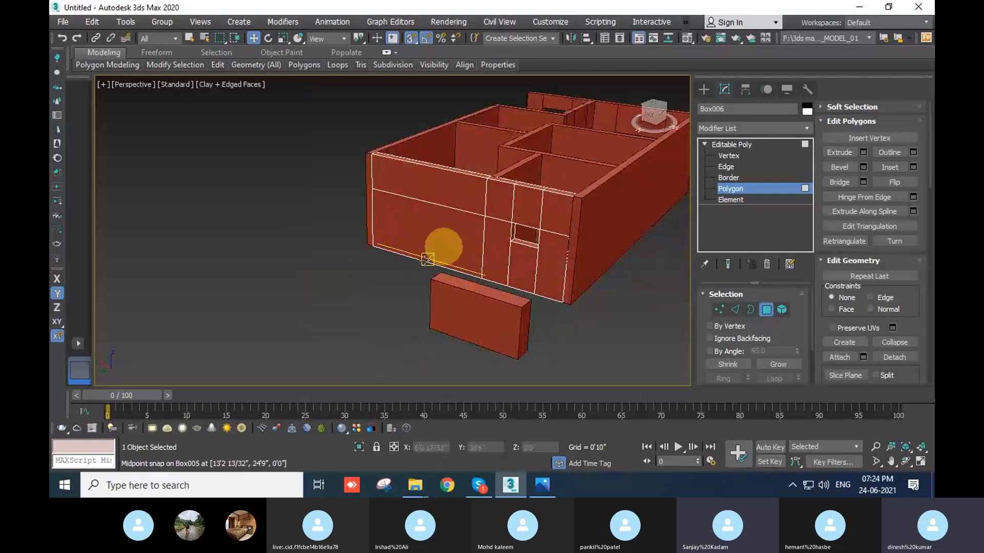
Examine the rear window opening and the front wall's door and window openings from around the house
key("s")
middle_click_drag(369, 308, 578, 325, "alt")
scroll(470, 182, "up", 5)
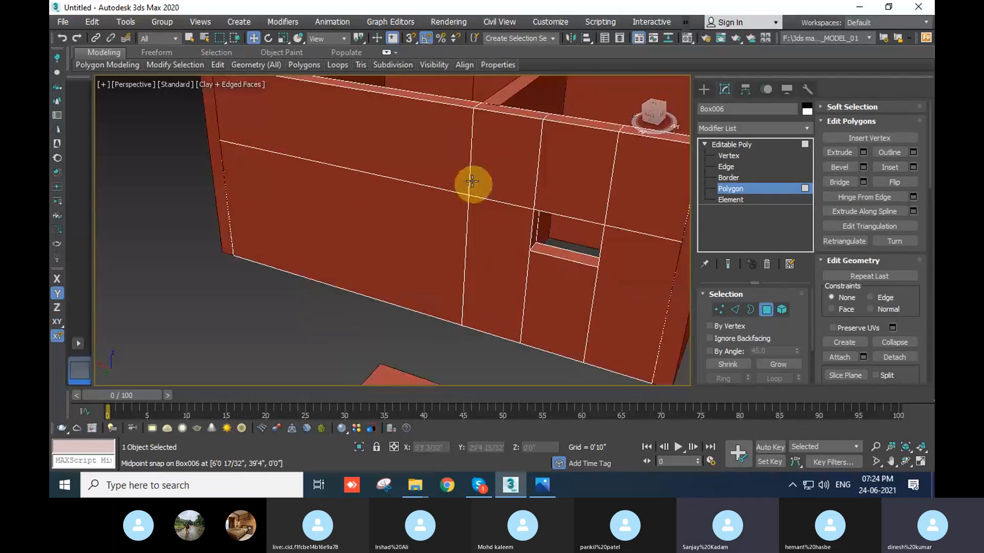
scroll(461, 165, "down", 5)
middle_click_drag(462, 165, 567, 264, "alt")
scroll(390, 267, "down", 3)
middle_click_drag(367, 279, 510, 260, "alt")
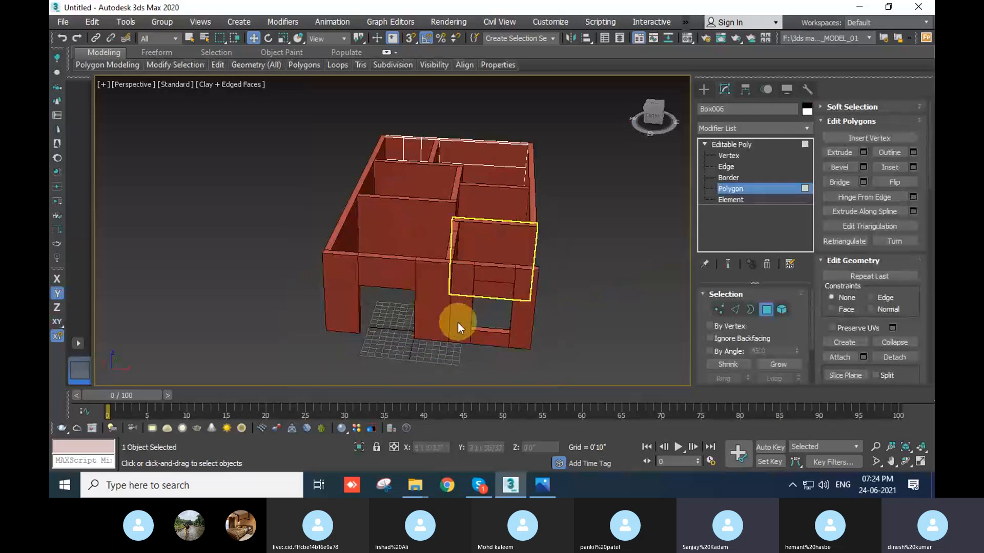
scroll(460, 323, "up", 4)
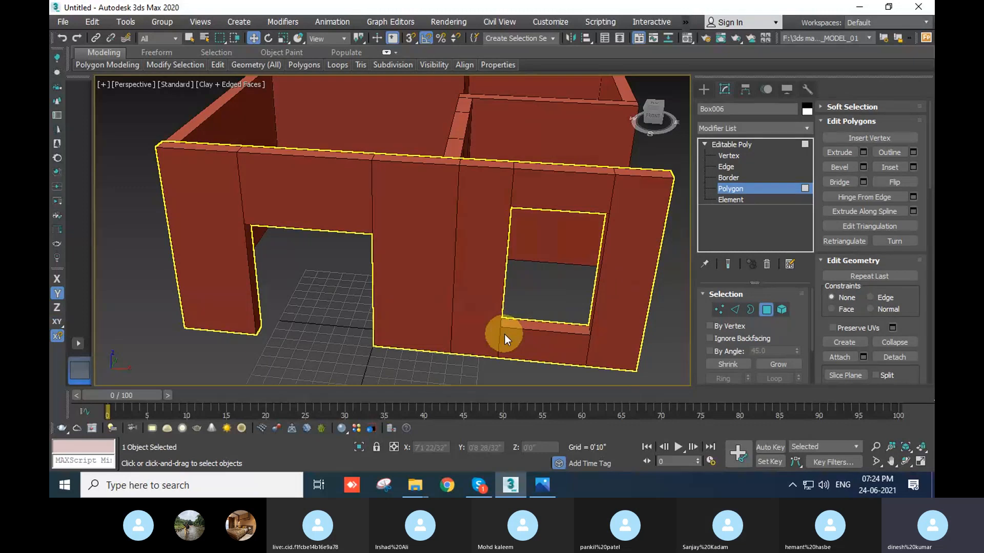
scroll(379, 292, "down", 8)
middle_click_drag(340, 237, 380, 311, "alt")
scroll(401, 226, "up", 6)
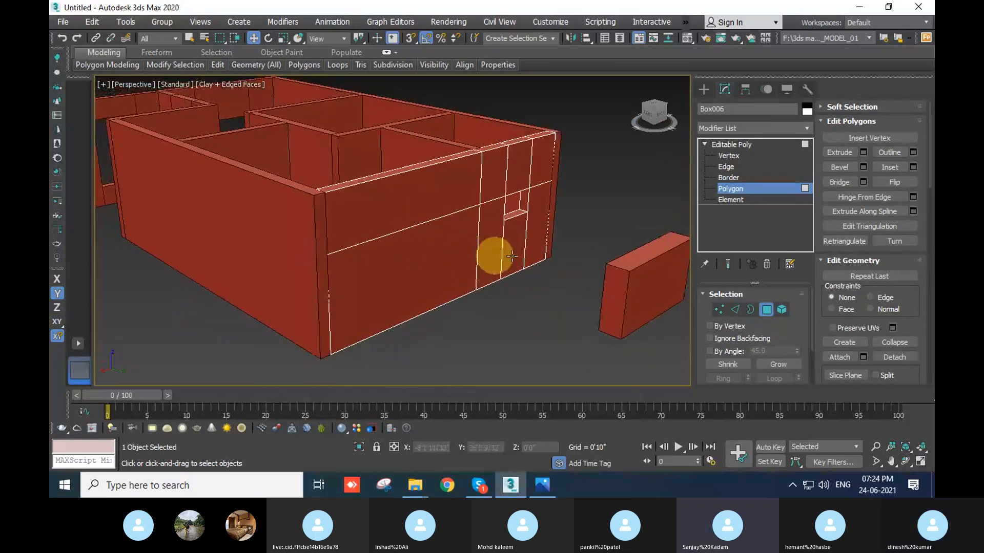
Leave polygon editing and delete the whole divided rear wall
left_click(737, 146)
left_click(514, 350)
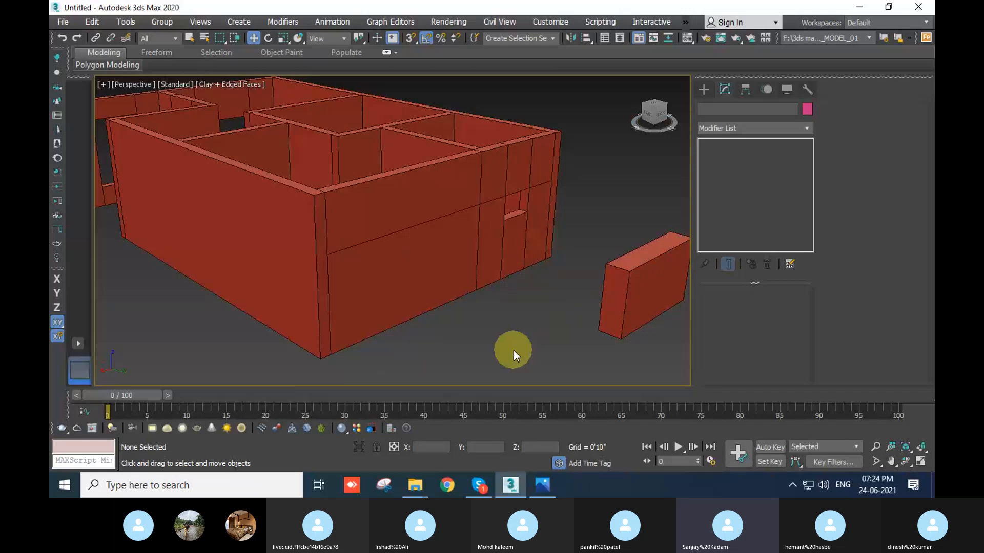
left_click(399, 247)
middle_click_drag(516, 353, 429, 340)
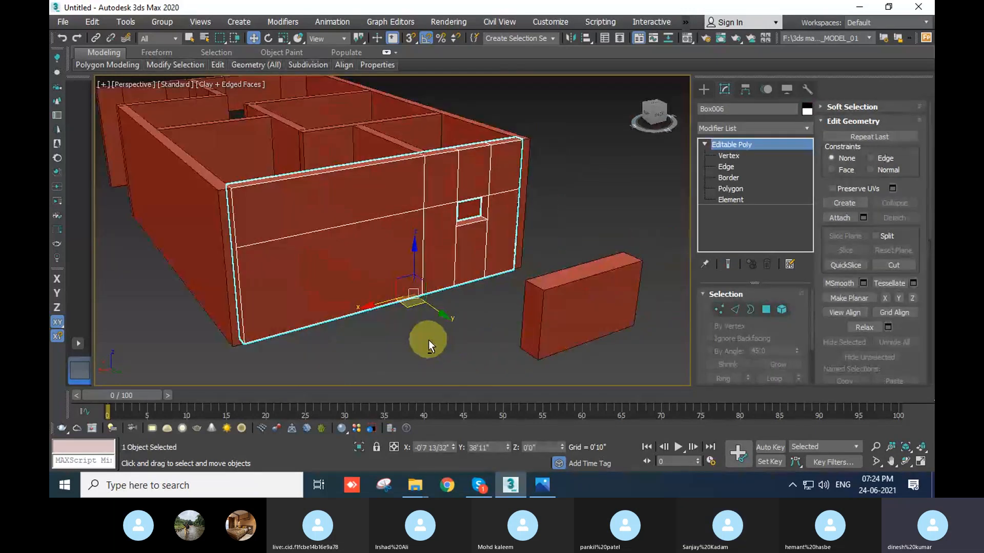
key("Delete")
In the Top view, clone the short front cross wall beside the right outer wall as a copy between the open rear wall ends
scroll(432, 325, "down", 3)
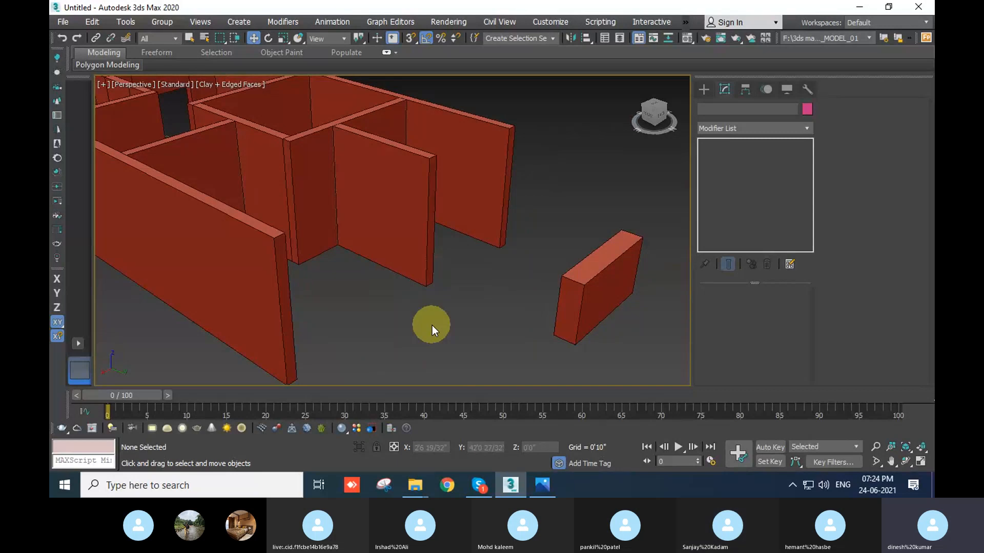
scroll(429, 303, "down", 2)
key("alt+w")
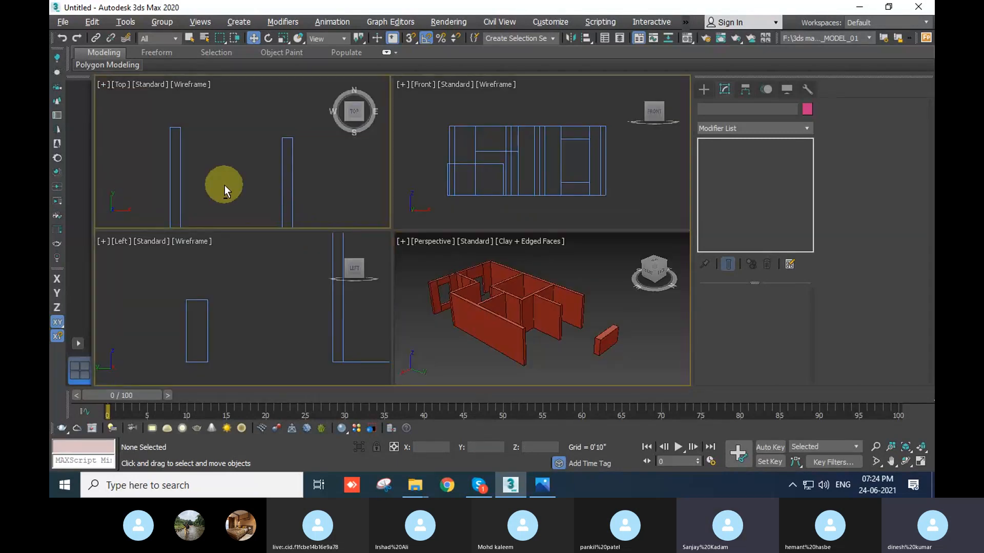
key("alt+w")
scroll(484, 233, "down", 3)
scroll(485, 232, "up", 4)
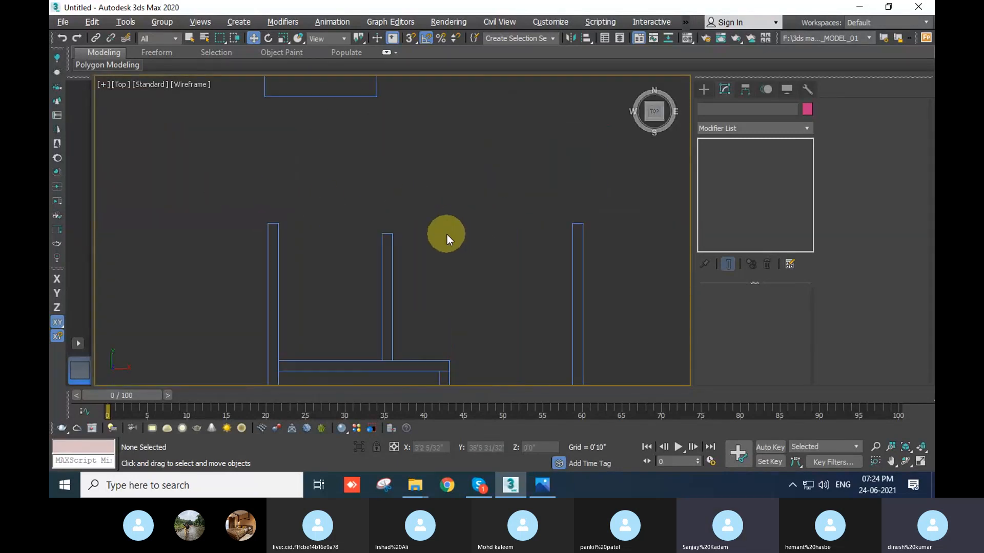
scroll(437, 314, "down", 1)
left_click(374, 330)
middle_click_drag(426, 323, 408, 188)
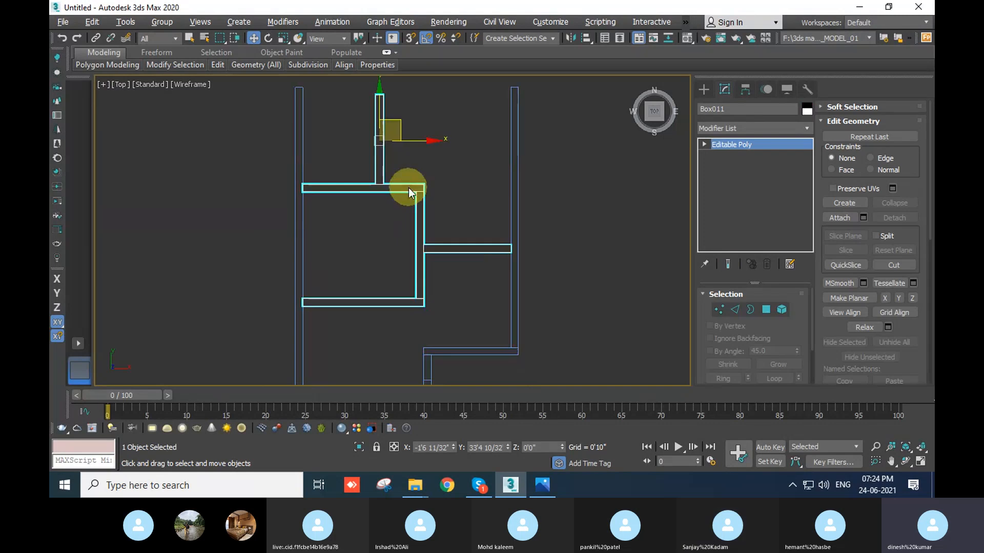
middle_click_drag(456, 307, 488, 352)
left_click(461, 273)
scroll(462, 273, "down", 2)
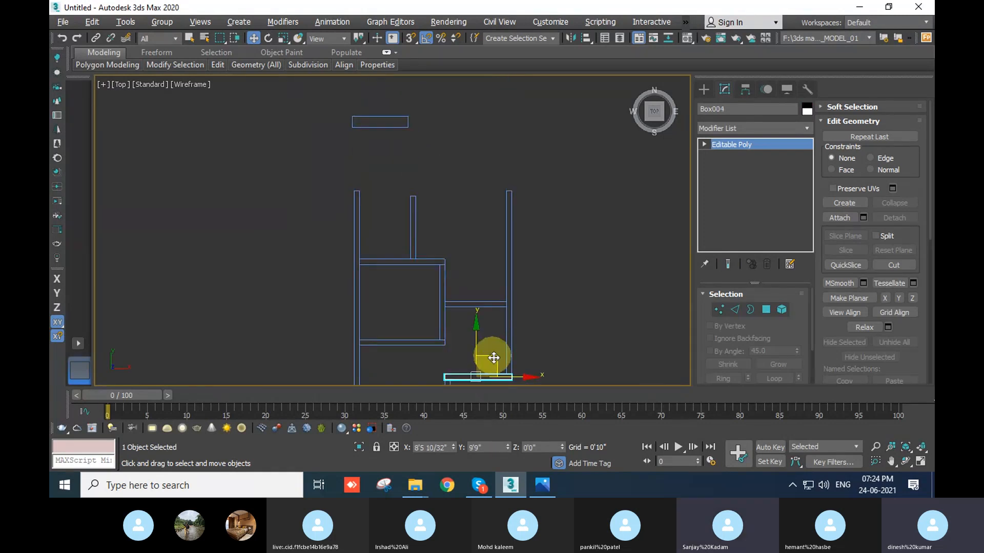
left_click_drag(486, 359, 469, 184)
left_click(494, 297)
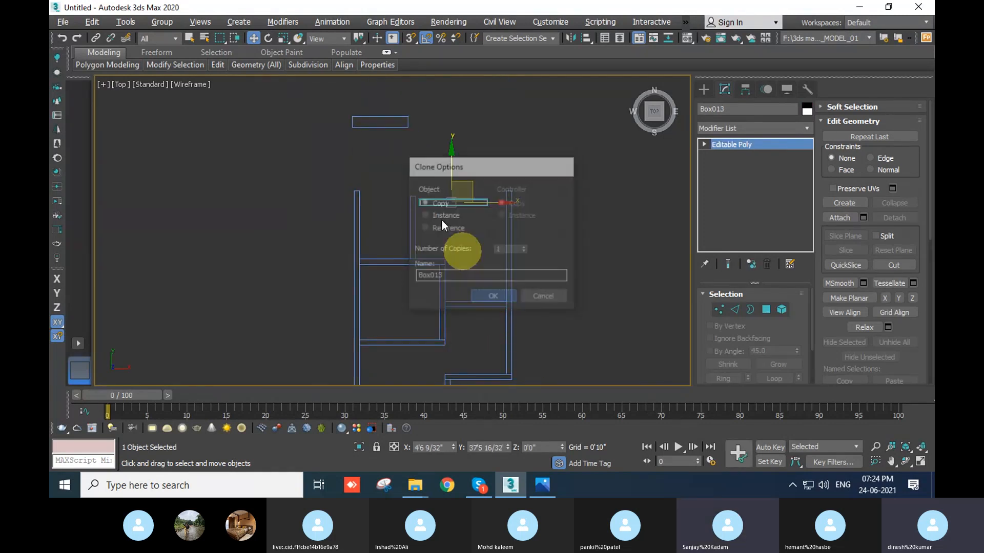
Turn on snapping and move the copied wall along Y so its edges align with the rear ends of the standing walls
scroll(426, 174, "up", 3)
scroll(463, 266, "up", 2)
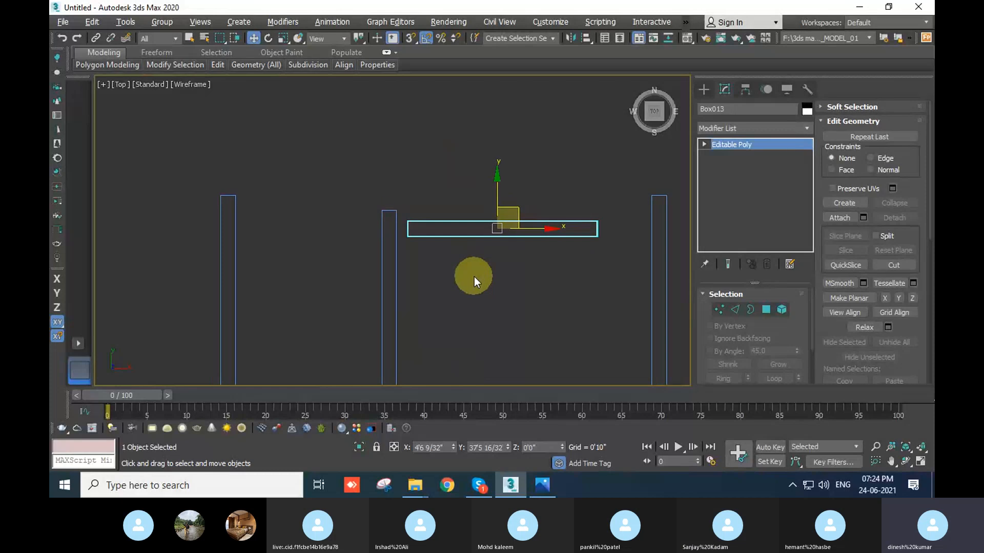
key("s")
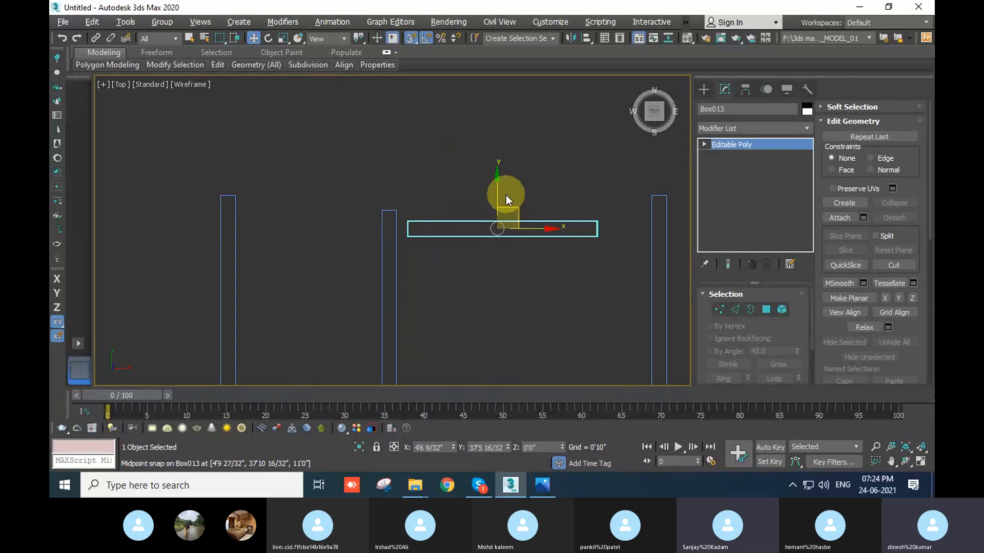
left_click(499, 193)
left_click_drag(412, 221, 391, 208)
middle_click_drag(392, 209, 354, 226)
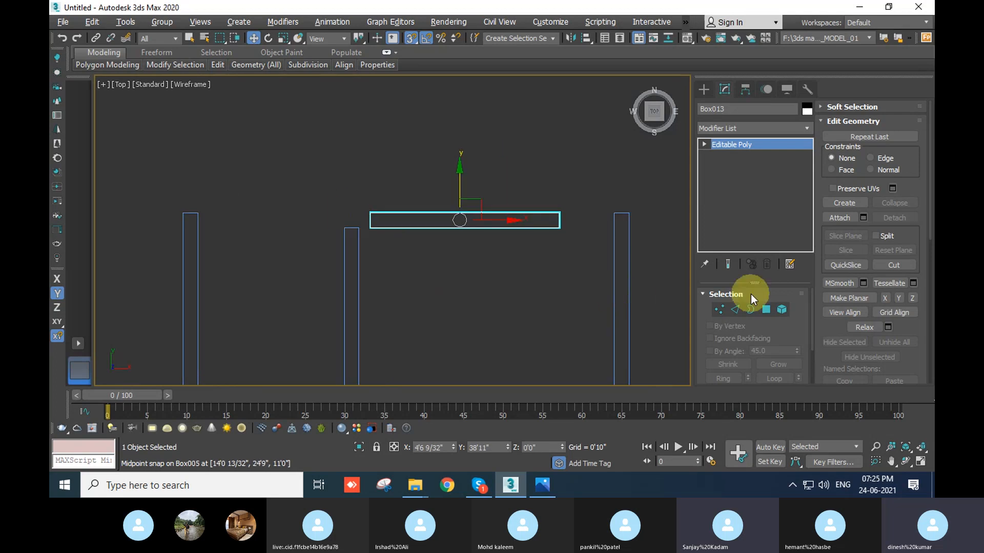
Extend the copied wall's end vertices along X, snapping them to the right outer wall and the rear partition's corner
left_click(719, 310)
middle_click_drag(598, 315, 508, 242)
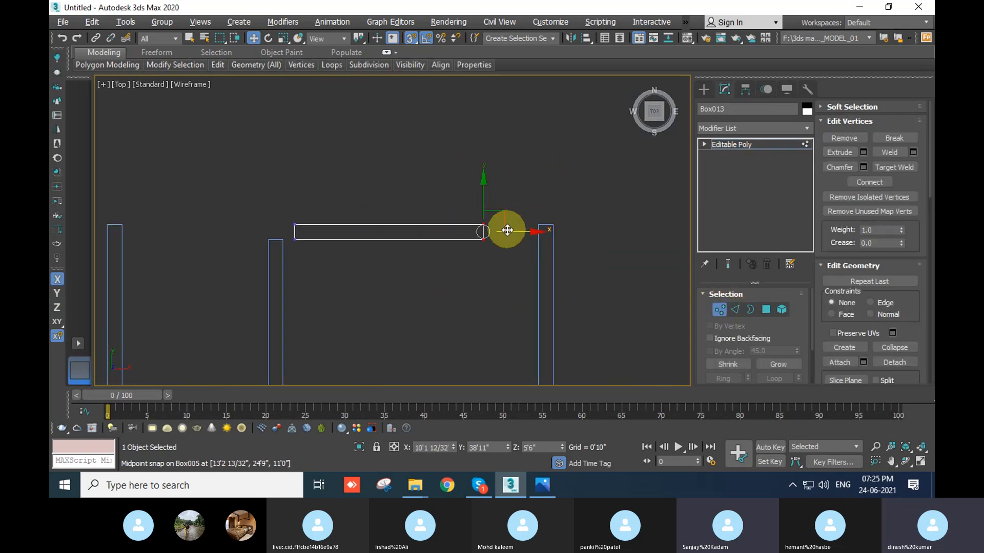
left_click_drag(507, 231, 538, 239)
middle_click_drag(357, 294, 489, 294)
left_click_drag(369, 171, 449, 261)
scroll(417, 241, "up", 2)
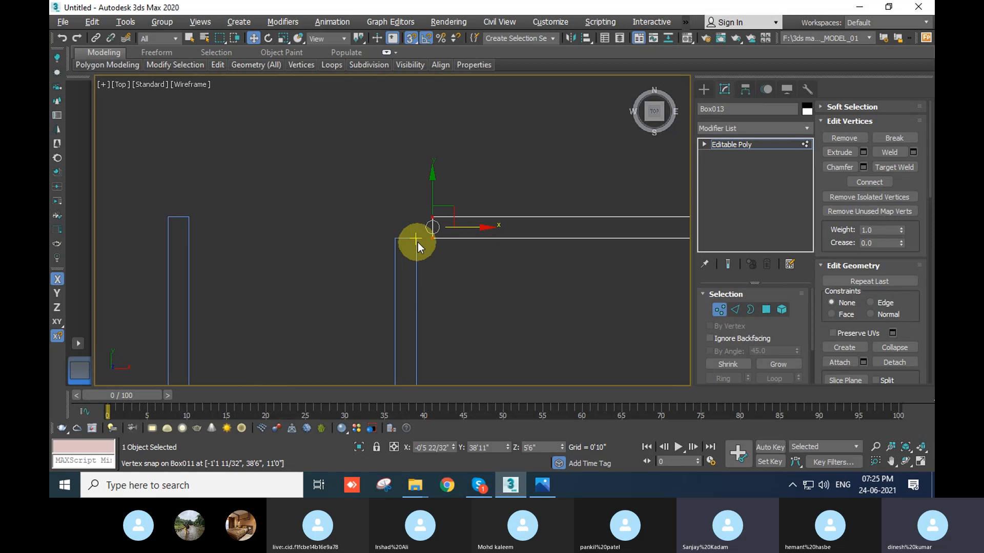
left_click_drag(472, 227, 417, 239)
middle_click_drag(451, 291, 481, 292)
left_click(721, 311)
scroll(481, 289, "down", 3)
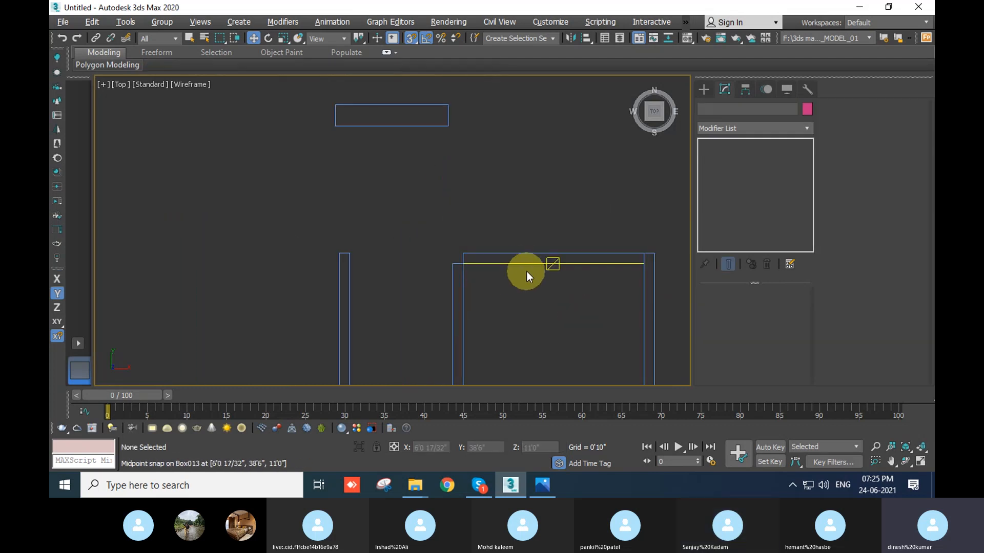
Clone the new rear wall section as a copy and snap its corner to the inner rear corner of the left outer wall
left_click(527, 264)
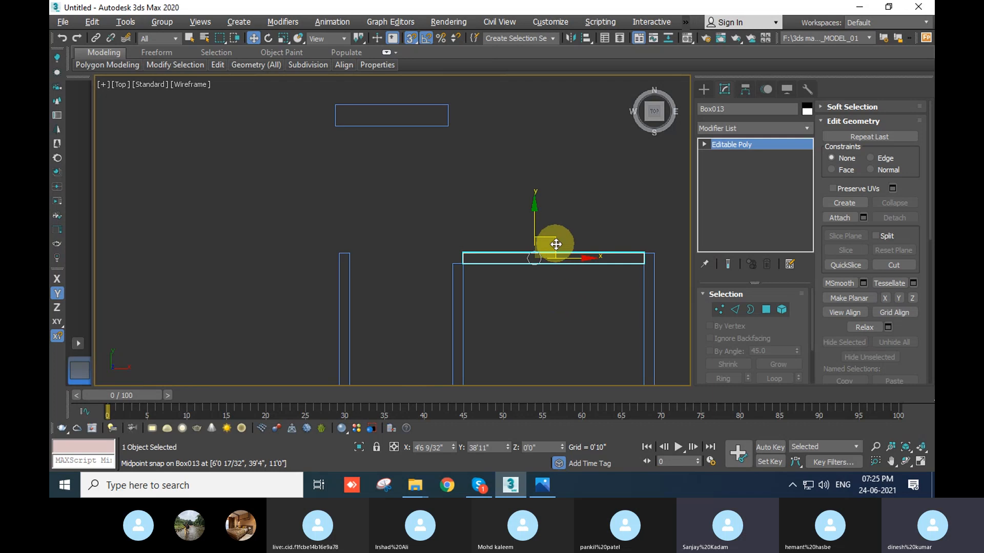
left_click_drag(556, 244, 395, 209, "shift")
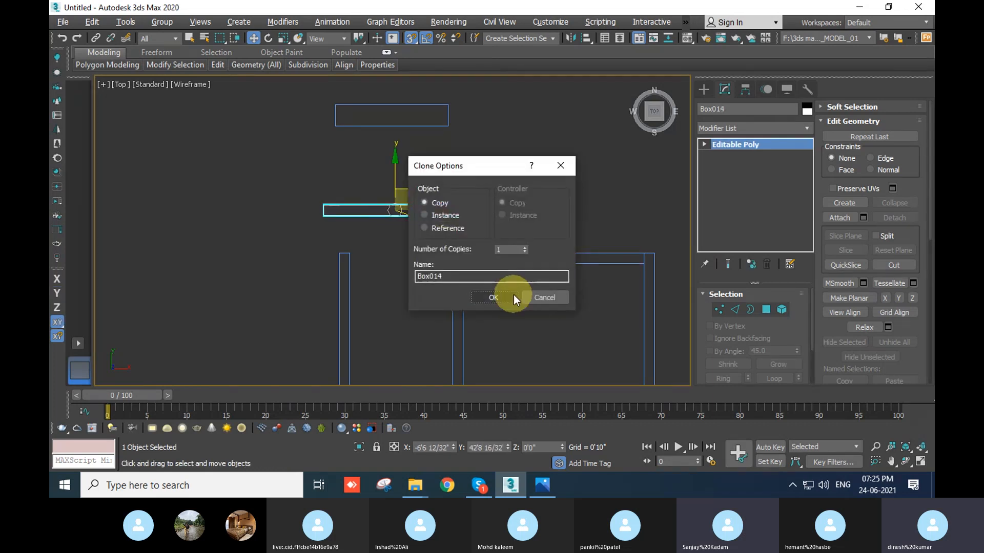
left_click(513, 297)
scroll(387, 243, "up", 2)
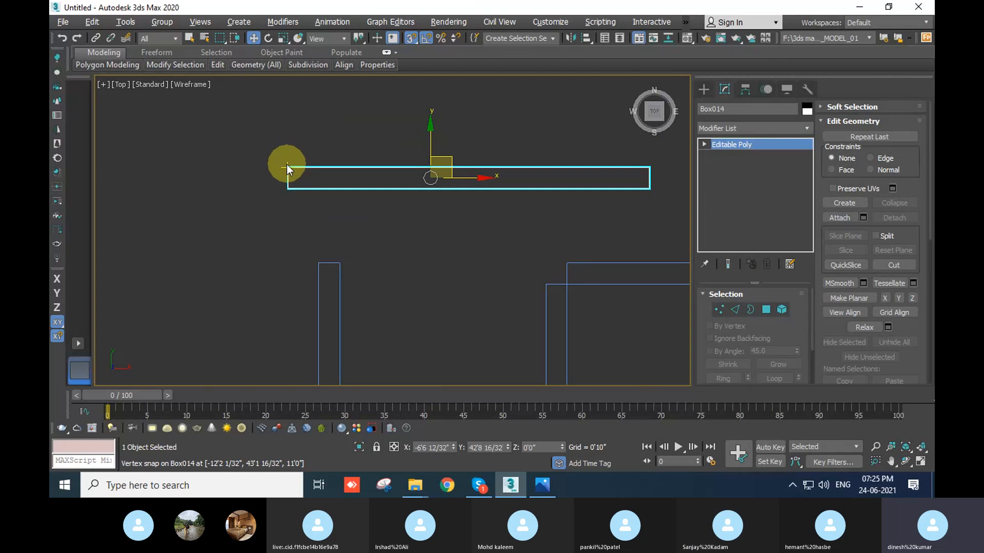
left_click_drag(287, 165, 339, 263)
scroll(428, 319, "down", 2)
middle_click_drag(520, 358, 476, 332)
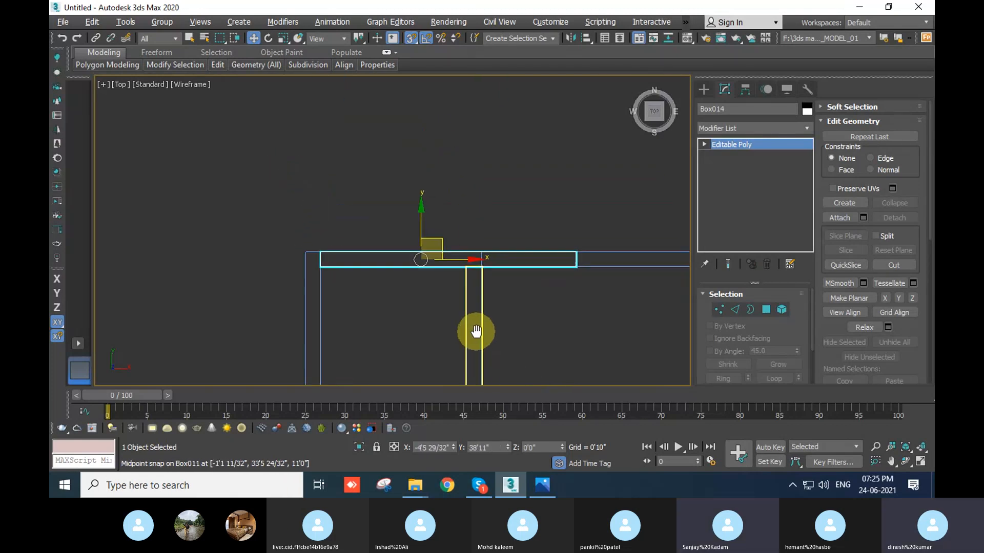
Shorten the second rear section along X by snapping its free-end vertices to the partition's corner, and leave vertex editing
left_click(719, 309)
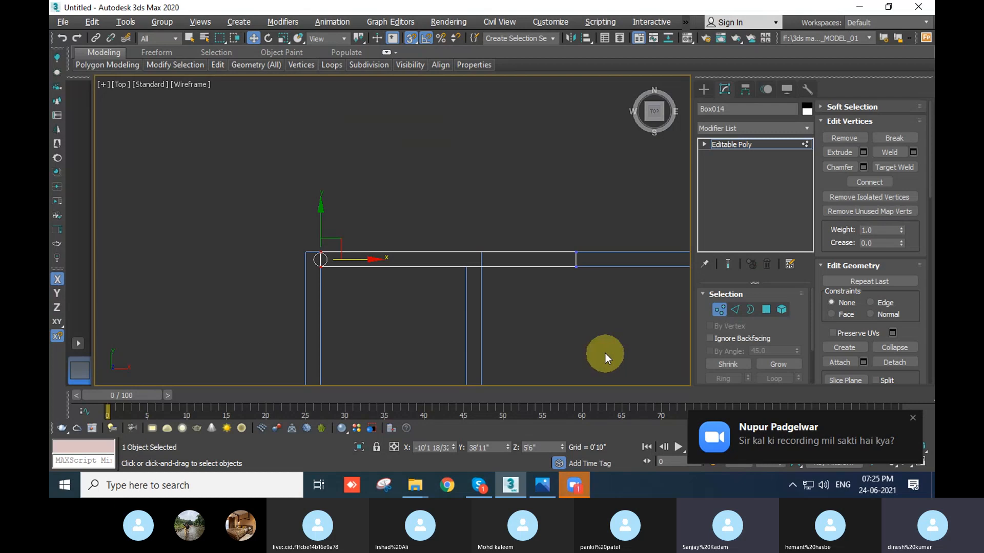
left_click_drag(509, 175, 601, 317)
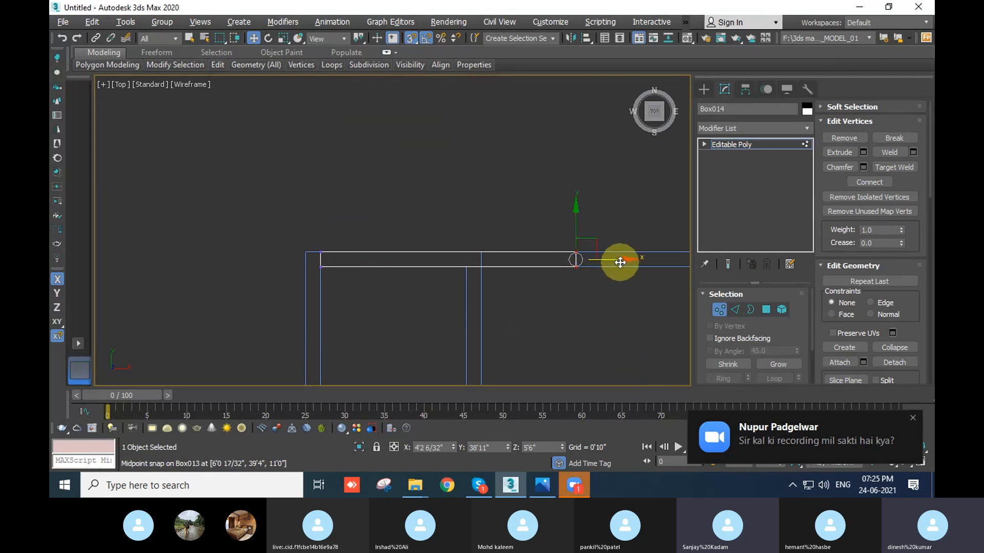
left_click_drag(620, 262, 481, 261)
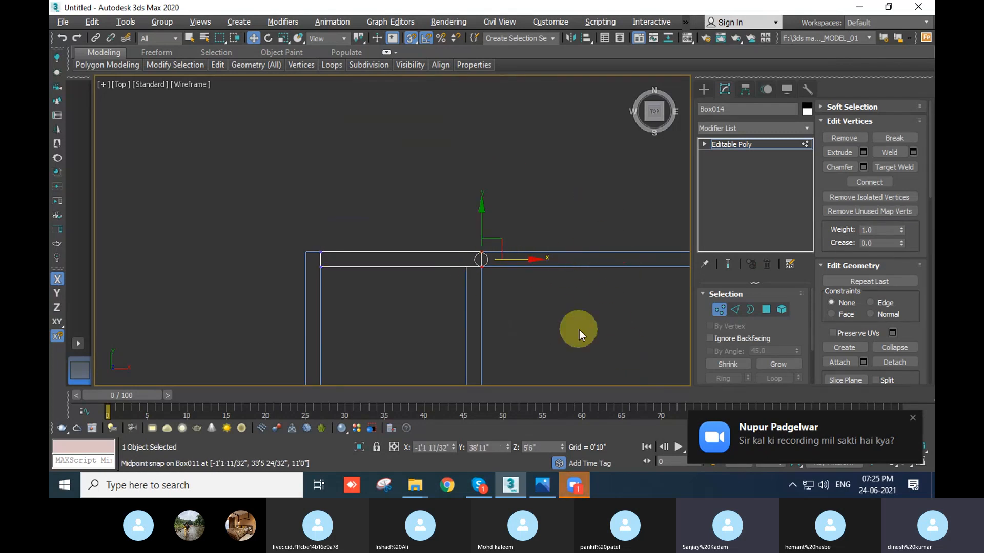
key("alt+w")
key("alt+w")
scroll(479, 316, "up", 8)
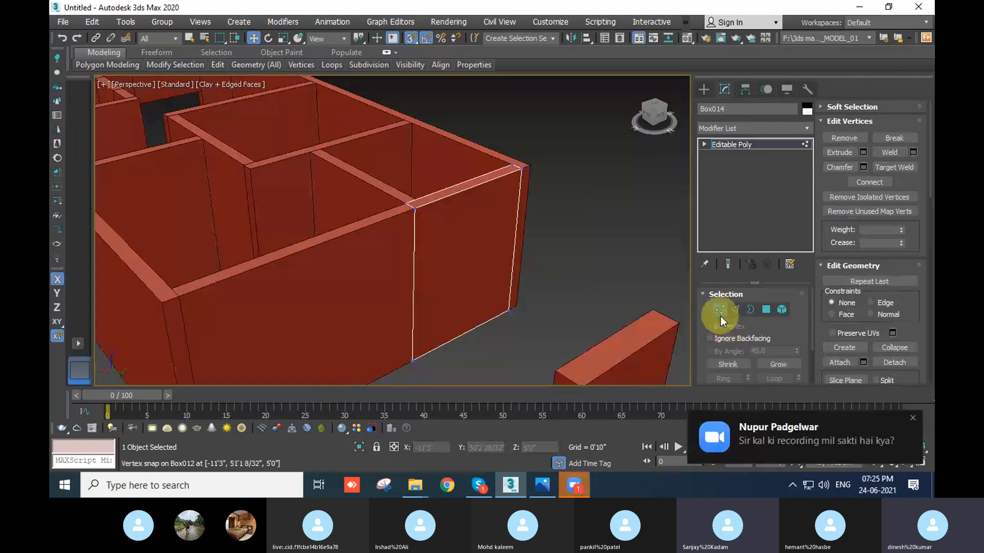
left_click(720, 316)
Check both rear wall sections in the Perspective view by selecting each one, and turn snapping off
left_click(556, 300)
left_click(470, 205)
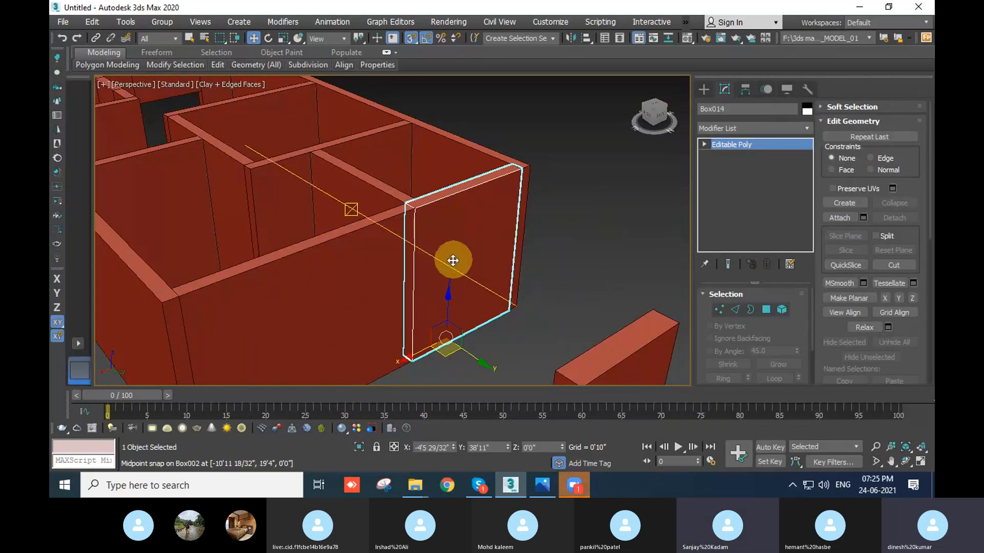
scroll(453, 261, "down", 3)
left_click(285, 335)
scroll(349, 285, "down", 4)
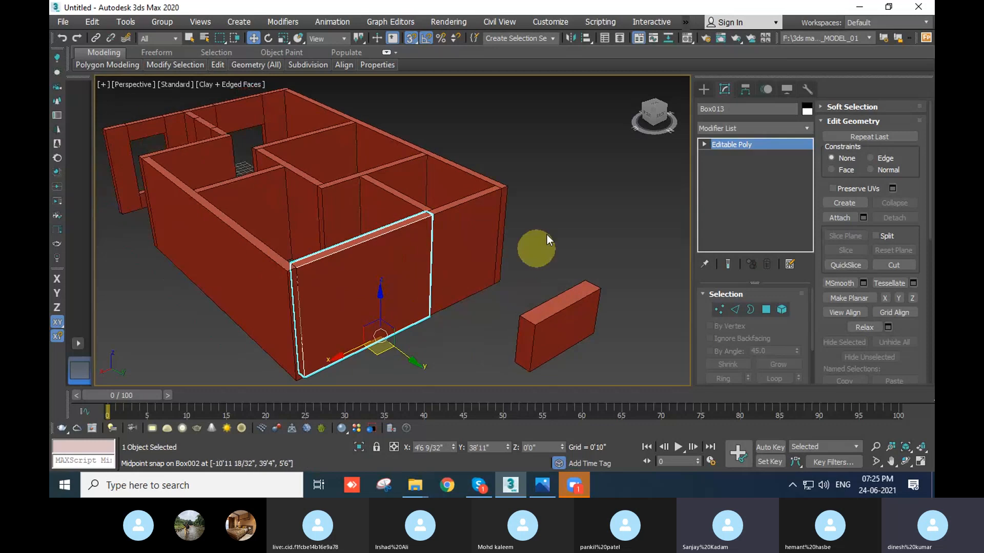
left_click(564, 204)
key("s")
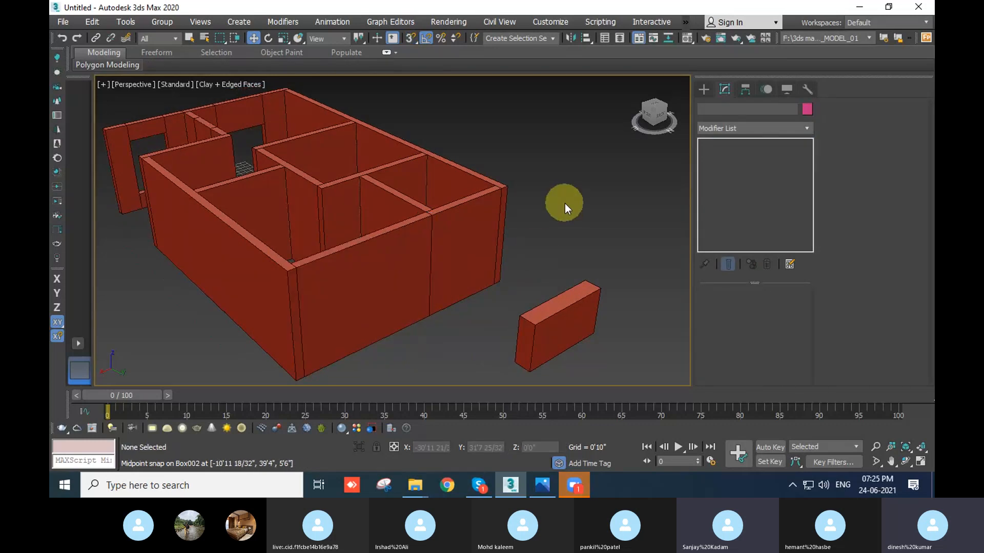
Switch to Zoom to look at the newly received chat message
left_click(574, 484)
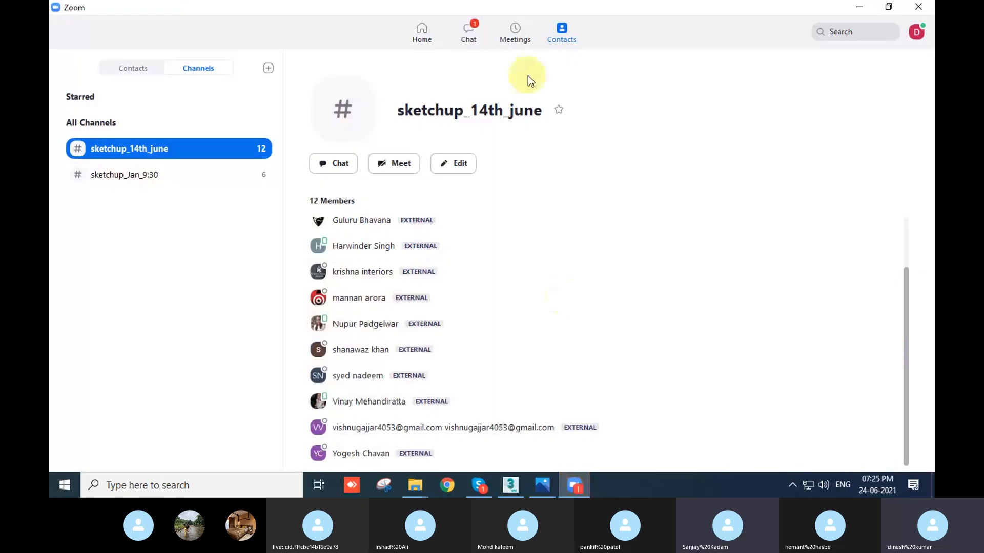
left_click_drag(431, 12, 933, 92)
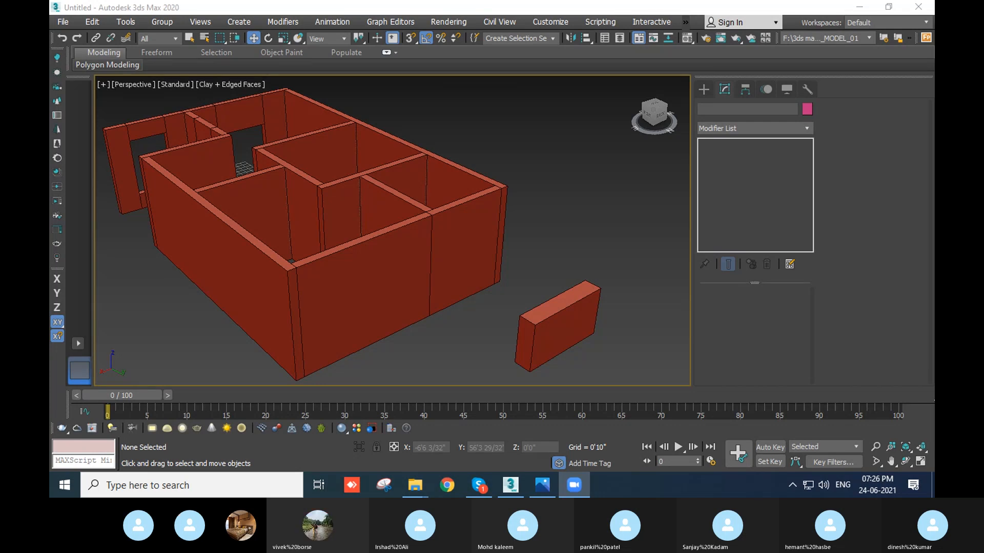
Delete the loose reference box standing behind the rear wall
left_click(562, 317)
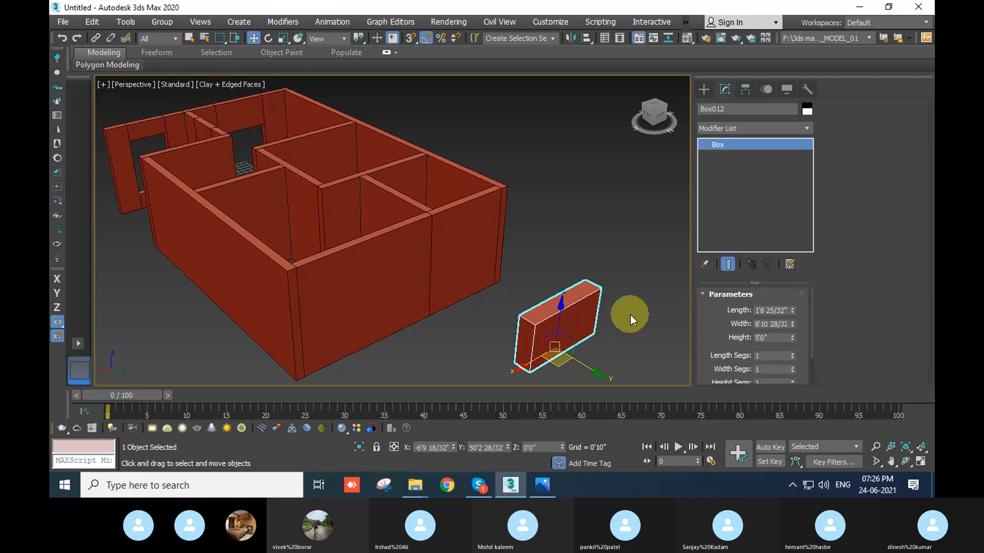
key("Delete")
middle_click_drag(533, 323, 582, 303, "alt")
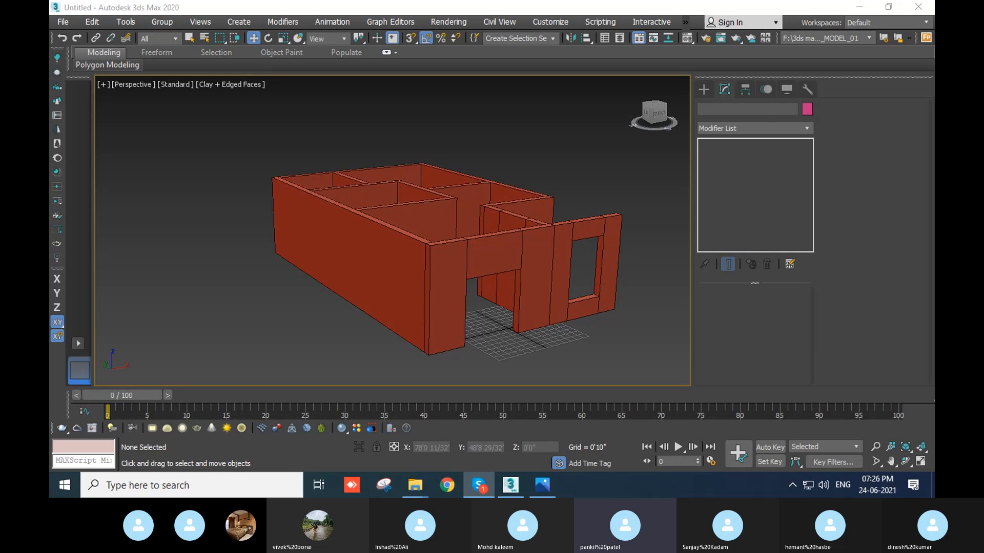
Examine the walls and the front door and window openings from around the house, ending at the rear wall
middle_click_drag(282, 347, 236, 335)
middle_click_drag(471, 340, 467, 330, "alt")
middle_click_drag(433, 262, 595, 355, "alt")
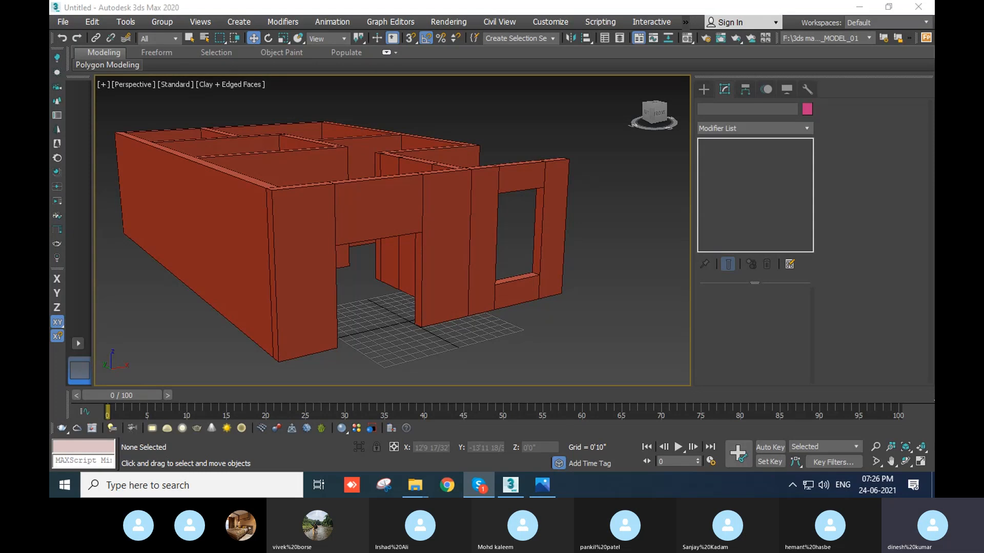
left_click(626, 333)
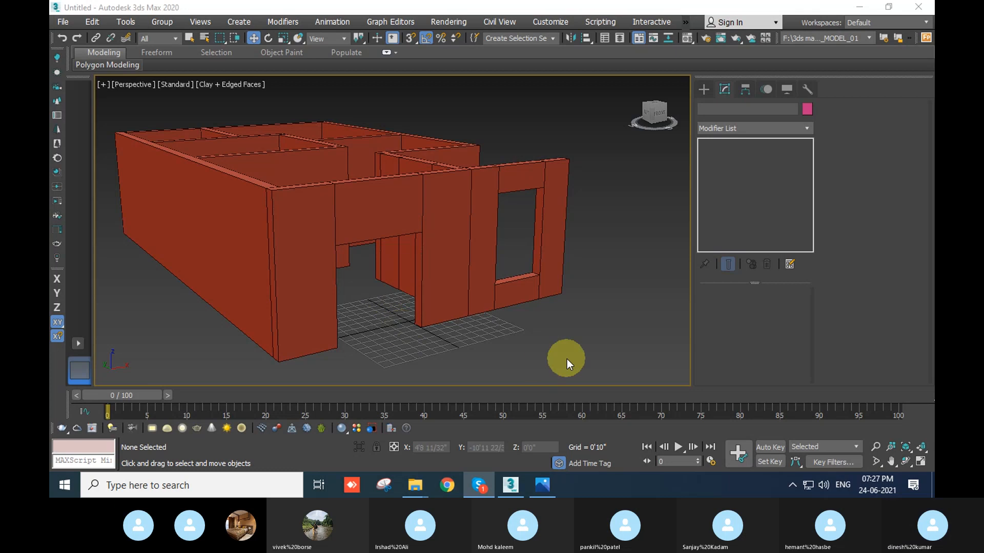
left_click(61, 22)
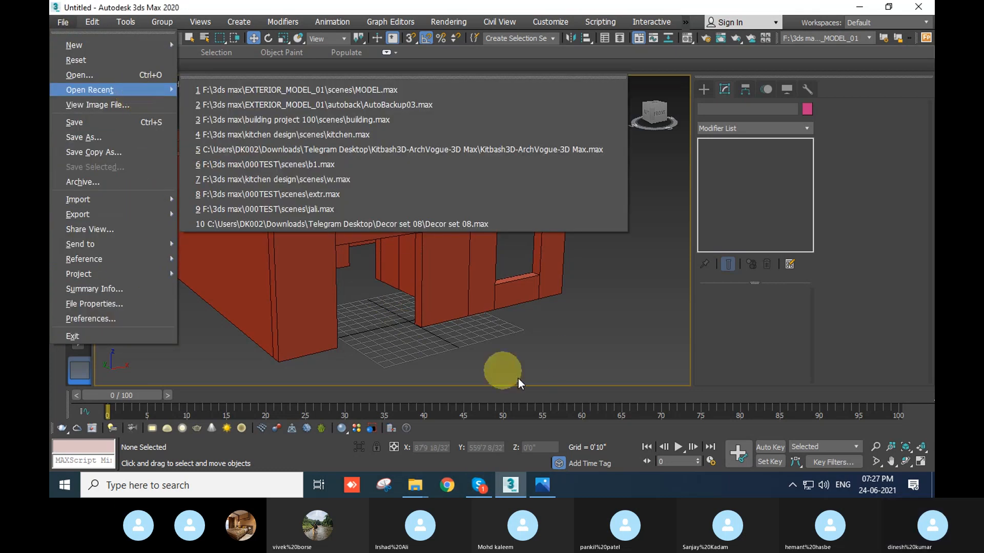
middle_click_drag(500, 373, 421, 343, "alt")
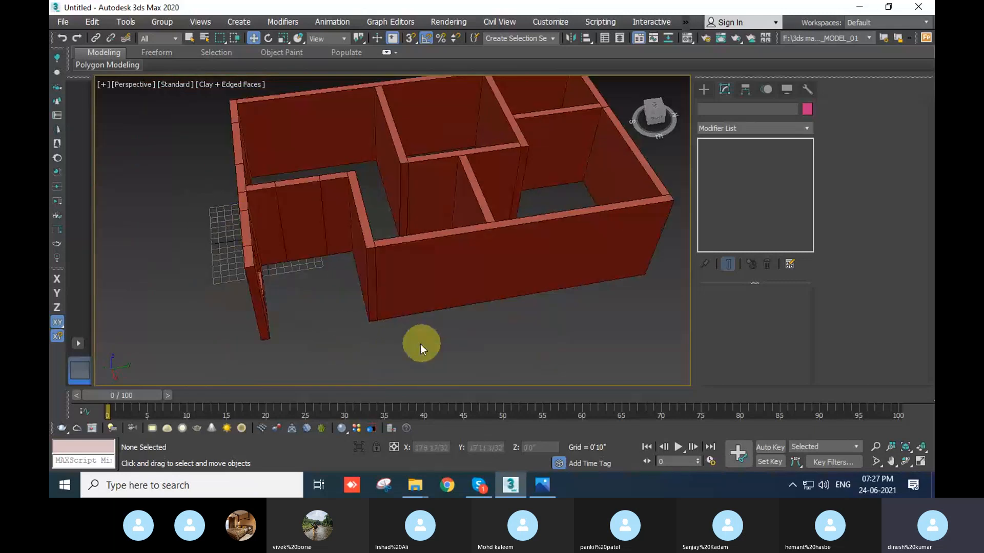
left_click(270, 217)
middle_click_drag(373, 302, 425, 309, "alt")
left_click(545, 336)
middle_click_drag(545, 336, 487, 279, "alt")
scroll(518, 281, "up", 4)
middle_click_drag(432, 356, 452, 319)
Select the two rear wall sections one after the other to check that they are separate objects, and clear the selection
left_click(453, 318)
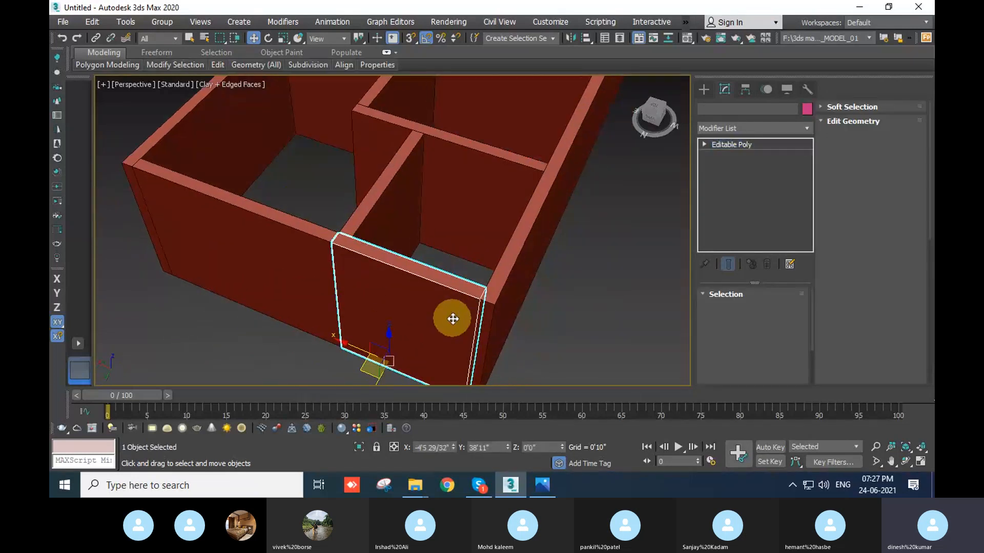
left_click(171, 344)
left_click(267, 275)
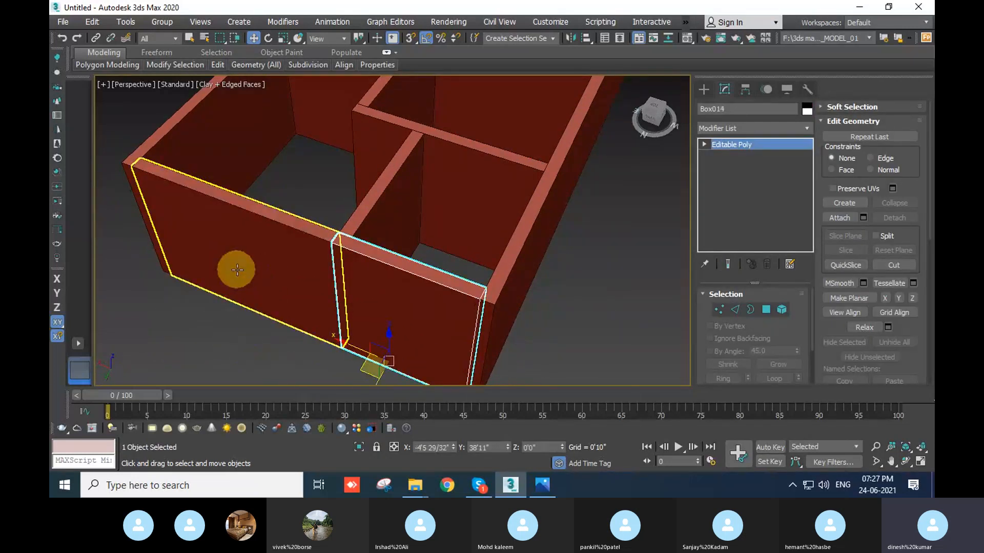
left_click(159, 318)
left_click(239, 244)
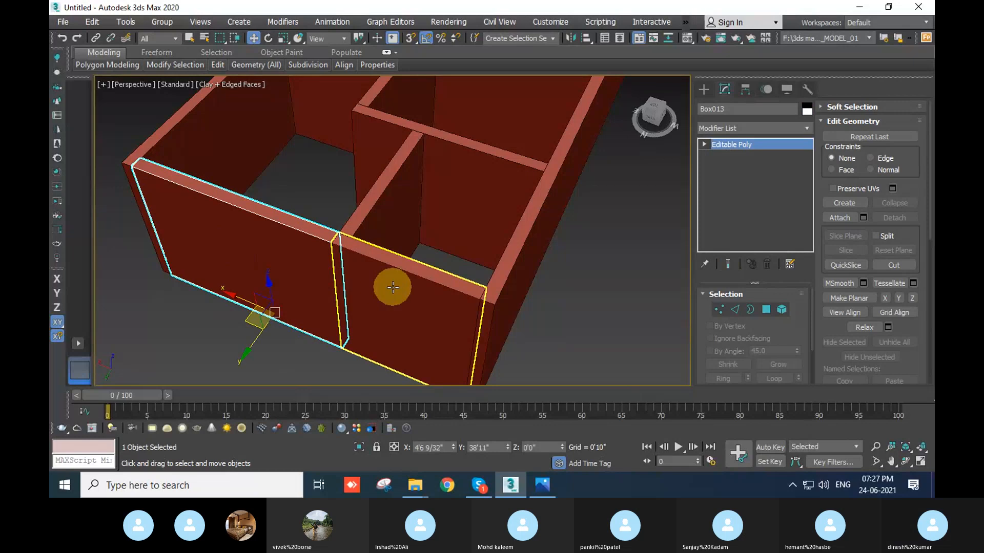
scroll(376, 278, "down", 2)
left_click(250, 358)
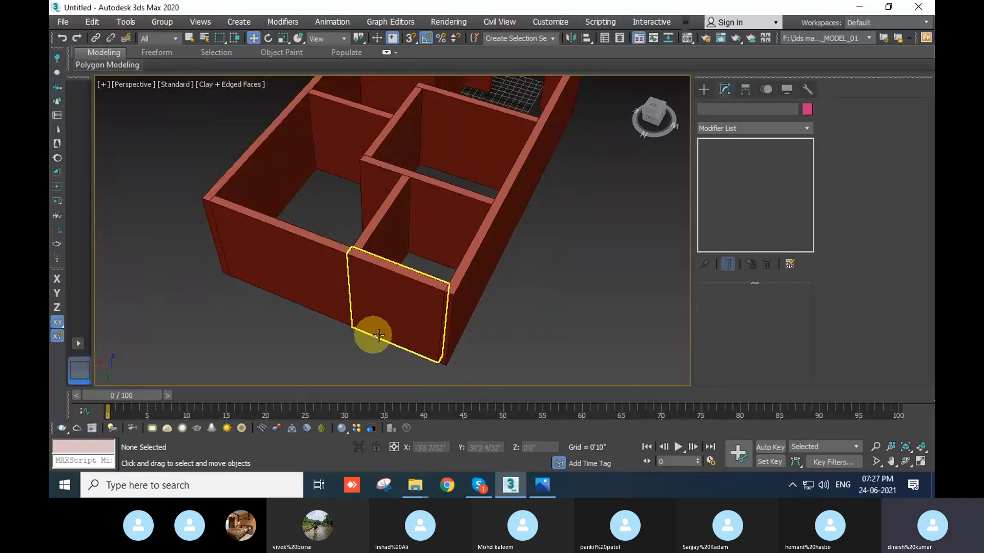
Convert the narrower rear wall section to an Editable Poly and select its outer vertical edge at the house corner
scroll(439, 266, "up", 4)
left_click(448, 233)
right_click(448, 234)
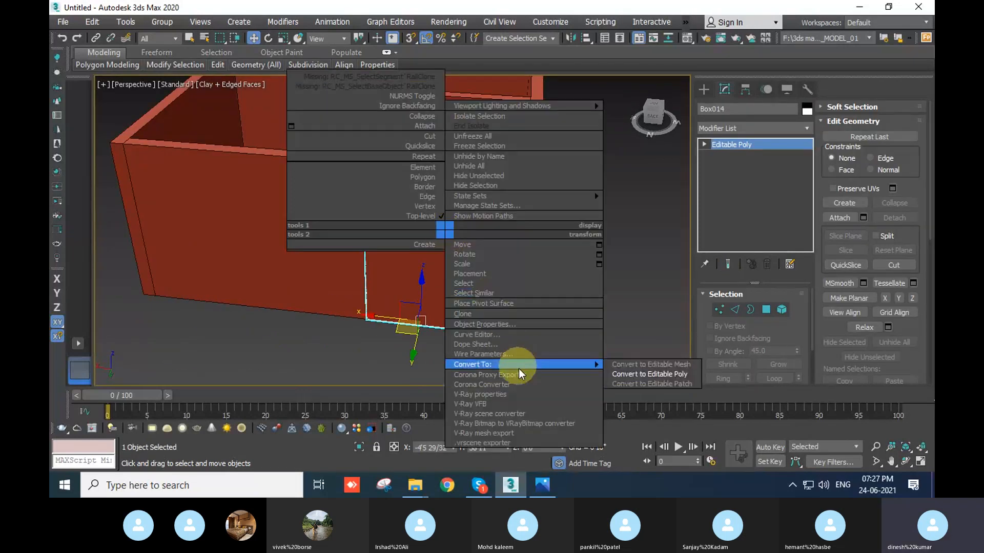
left_click(656, 373)
left_click(738, 313)
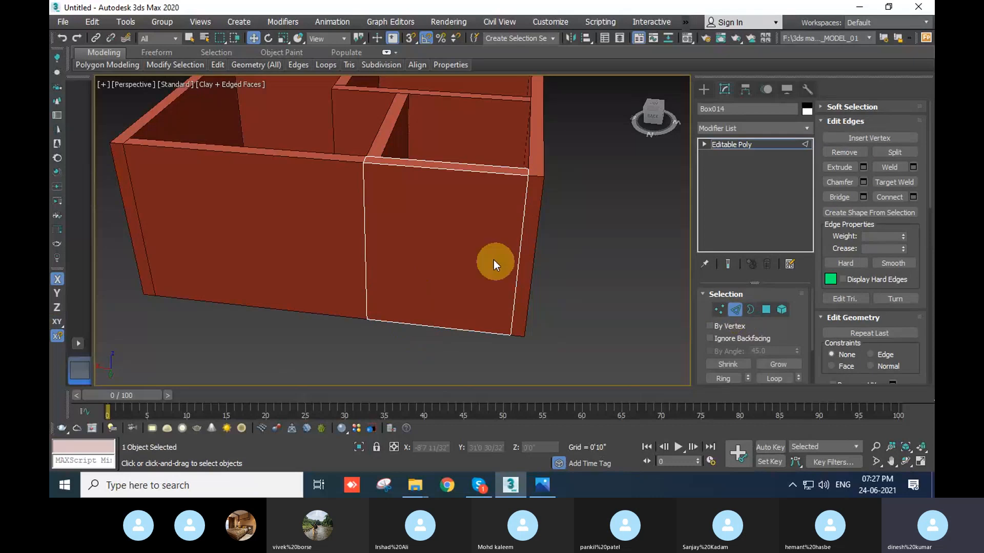
left_click(521, 223)
middle_click_drag(593, 321, 496, 326)
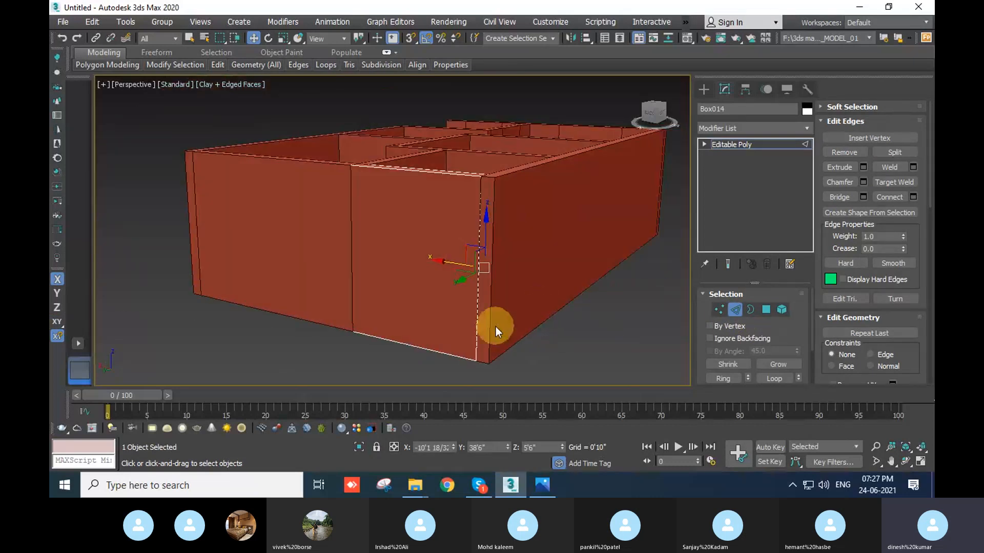
middle_click_drag(596, 320, 666, 312, "alt")
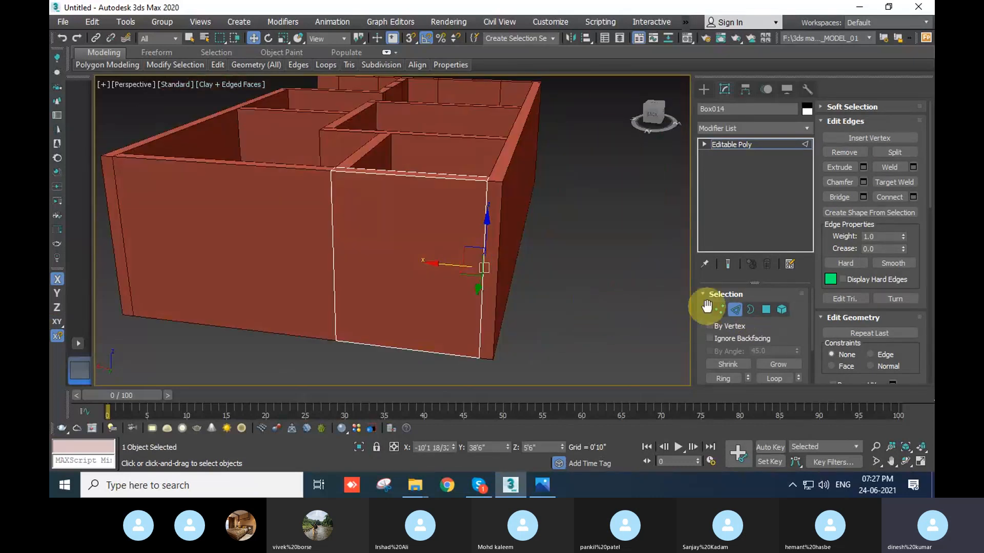
Place a horizontal slice plane through the narrower rear wall section and raise it to a height of about 7'11 18/32"
left_click(720, 310)
scroll(928, 249, "down", 3)
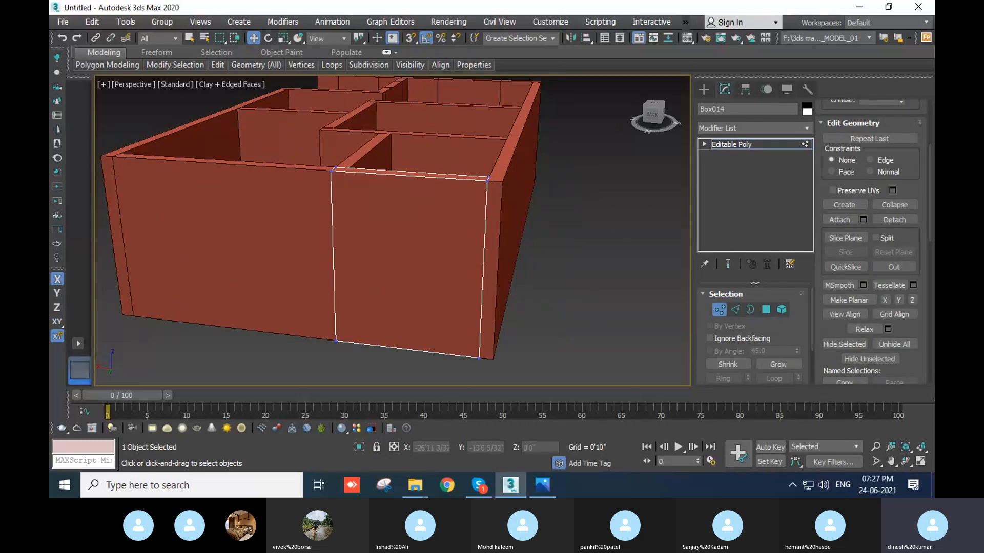
left_click(845, 238)
middle_click_drag(435, 284, 413, 237, "alt")
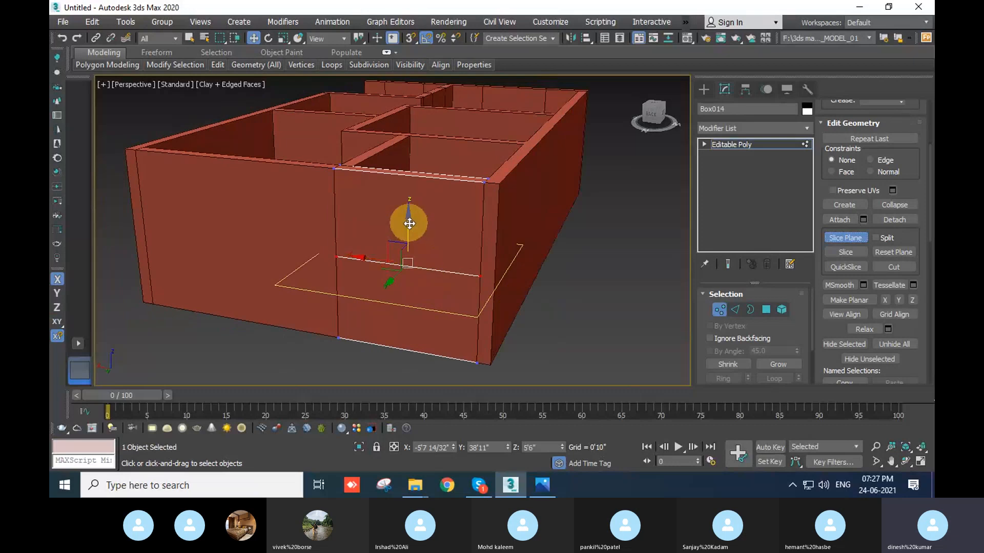
left_click_drag(408, 222, 408, 183)
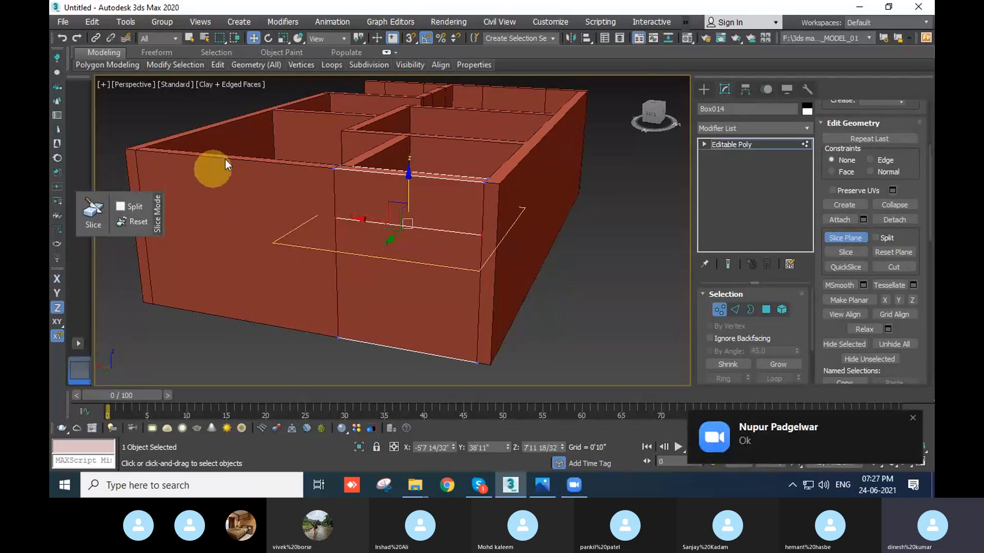
left_click(913, 423)
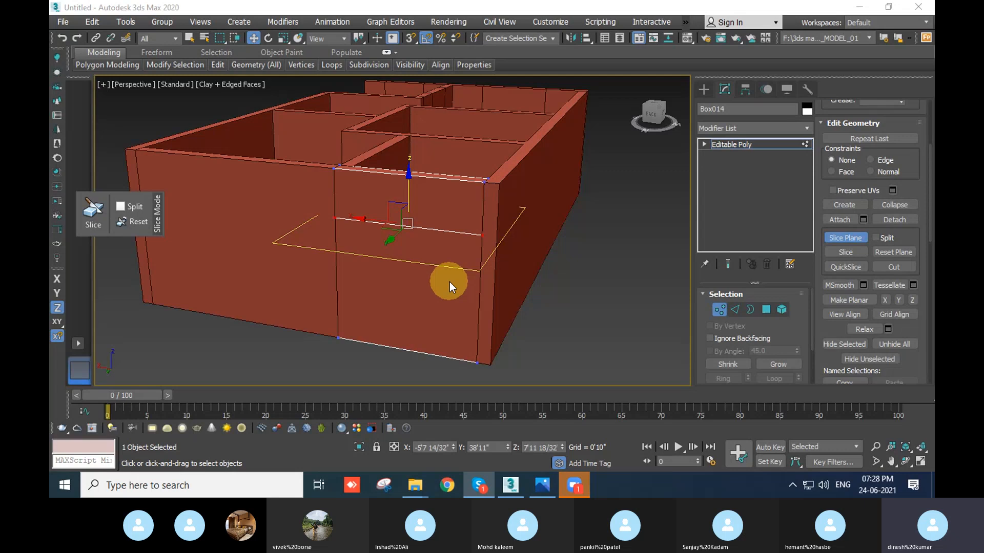
Leave the slice plane without cutting the wall, exit vertex editing and clear the selection
middle_click_drag(390, 237, 413, 237)
middle_click_drag(413, 237, 414, 247, "alt")
left_click(704, 144)
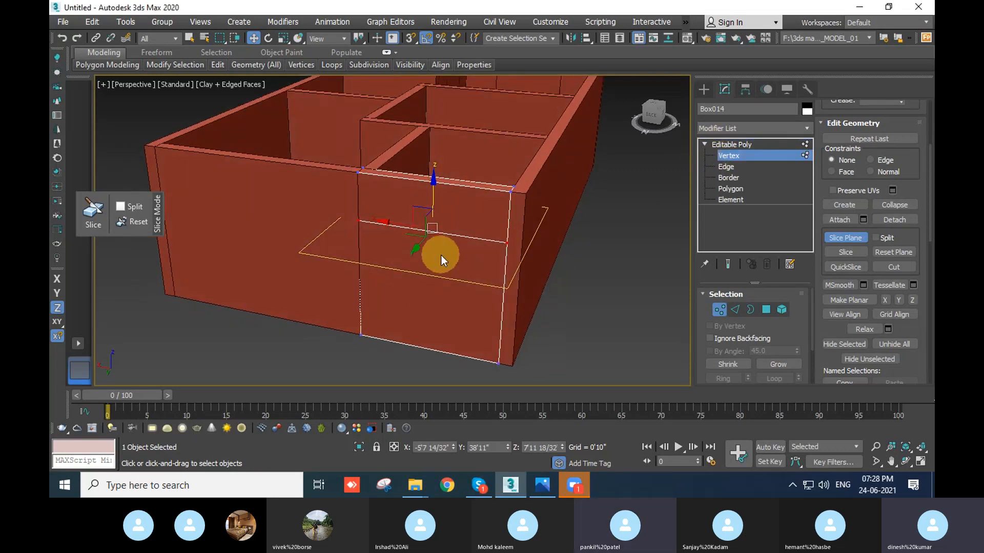
left_click(846, 238)
left_click(713, 146)
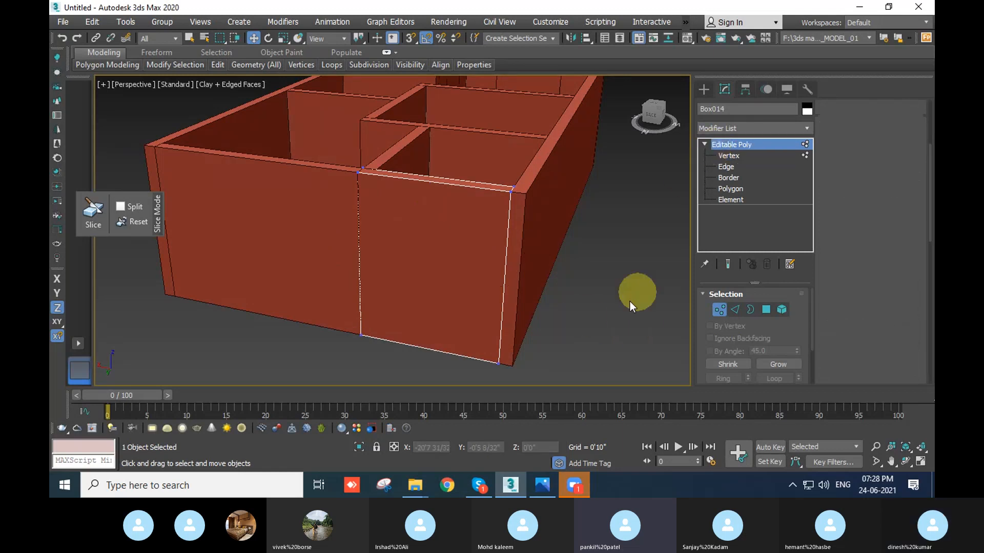
left_click(629, 301)
left_click(426, 245)
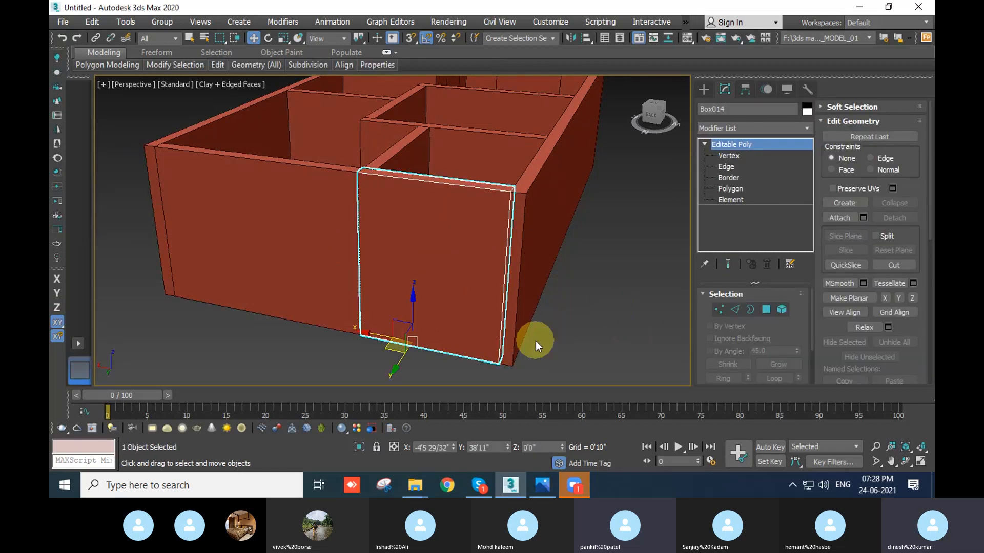
left_click(617, 309)
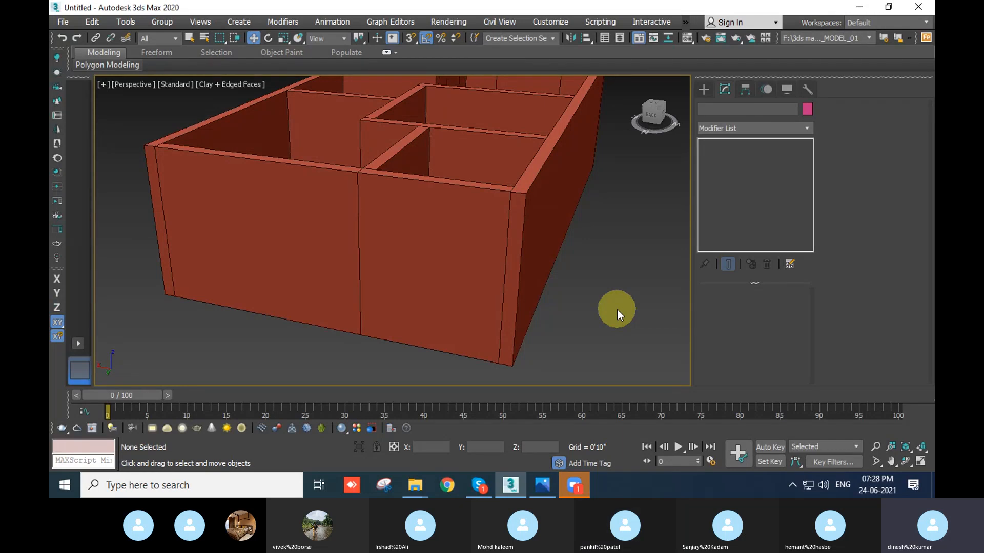
Examine the house from the rear and the long side, selecting and releasing the narrower rear wall section
scroll(523, 274, "down", 5)
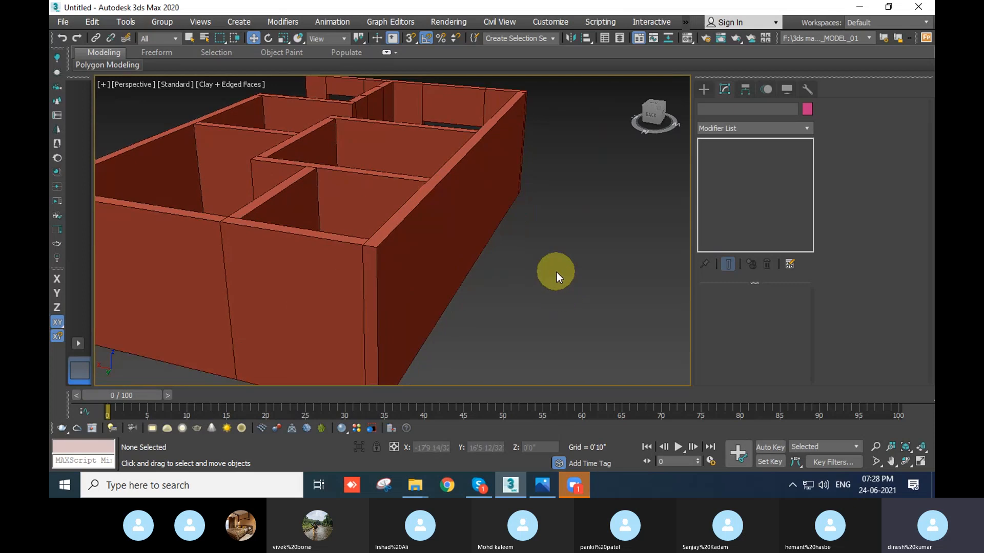
middle_click_drag(555, 273, 260, 257, "alt")
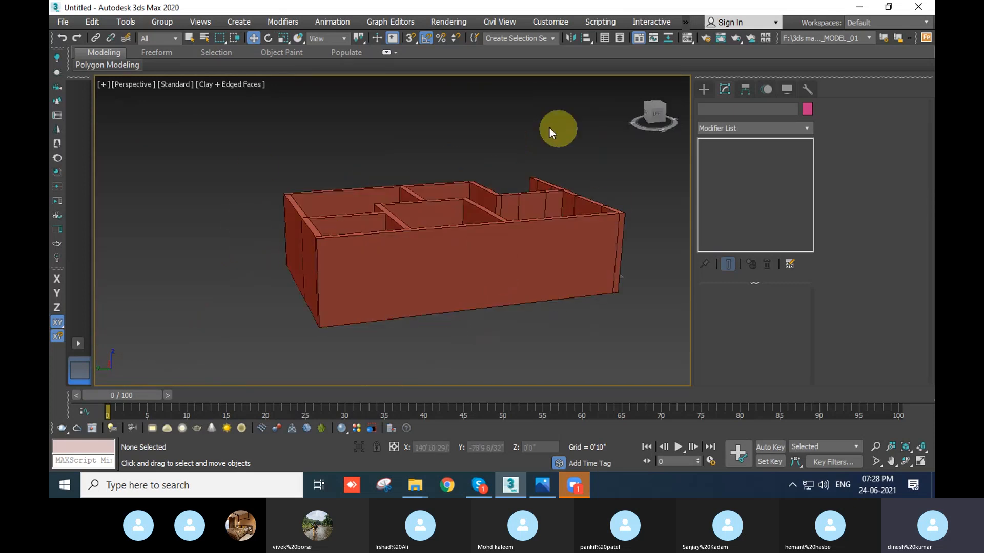
middle_click_drag(594, 271, 399, 314, "alt")
left_click(345, 274)
middle_click_drag(345, 274, 367, 306, "alt")
scroll(367, 306, "up", 2)
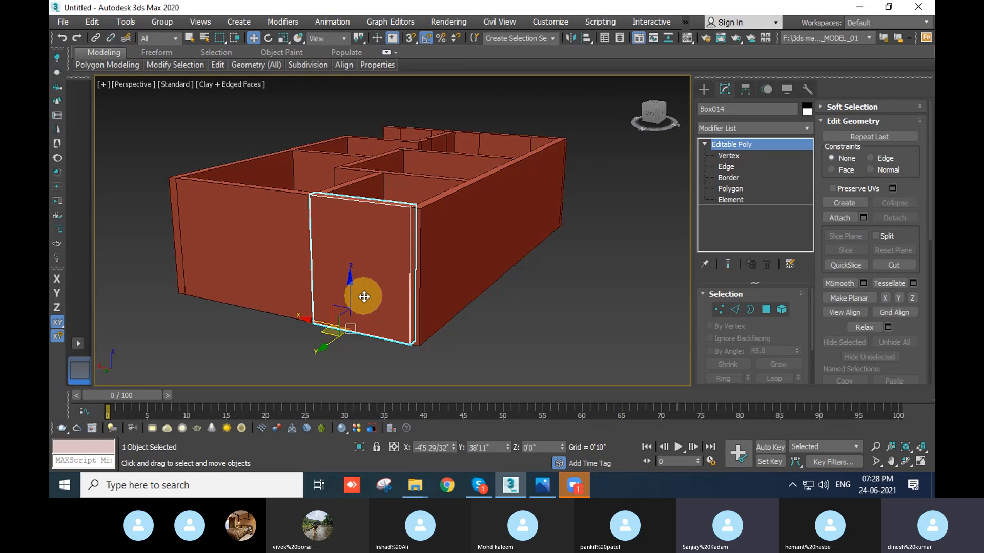
left_click(542, 336)
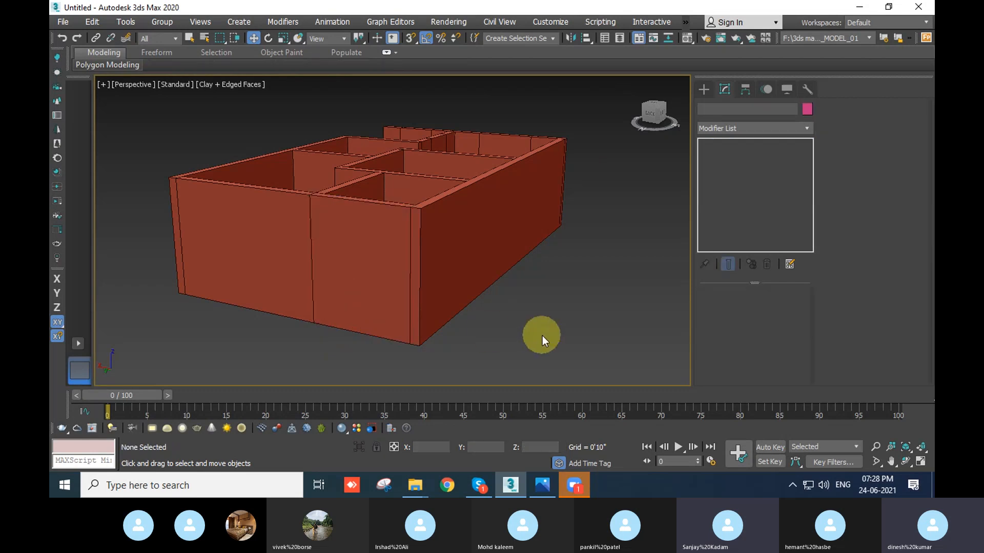
left_click(374, 264)
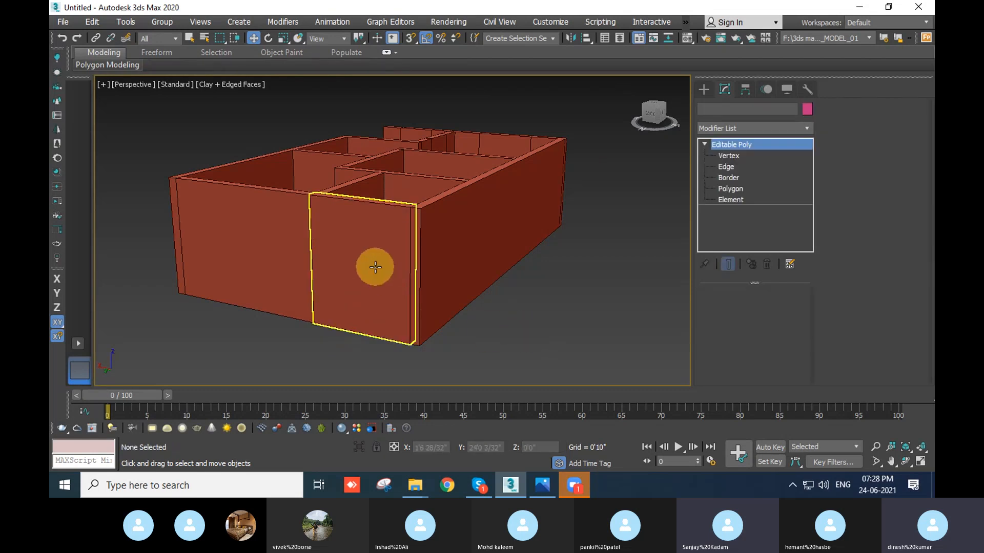
left_click(550, 305)
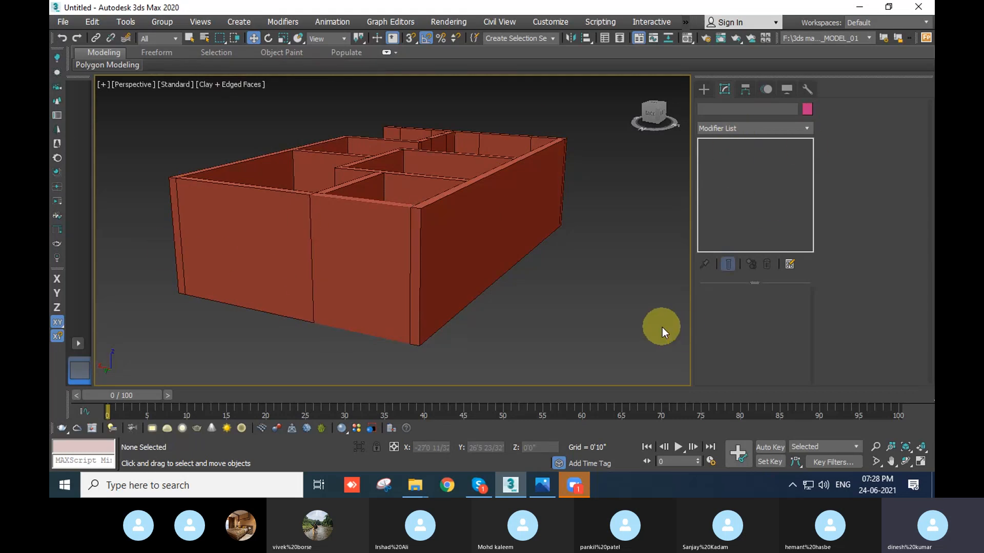
Select the wider and the narrower rear wall sections in turn to compare them at their shared joint
left_click(367, 232)
middle_click_drag(367, 231, 484, 334, "alt")
left_click(485, 334)
scroll(360, 251, "up", 3)
middle_click_drag(361, 250, 389, 244)
left_click(395, 259)
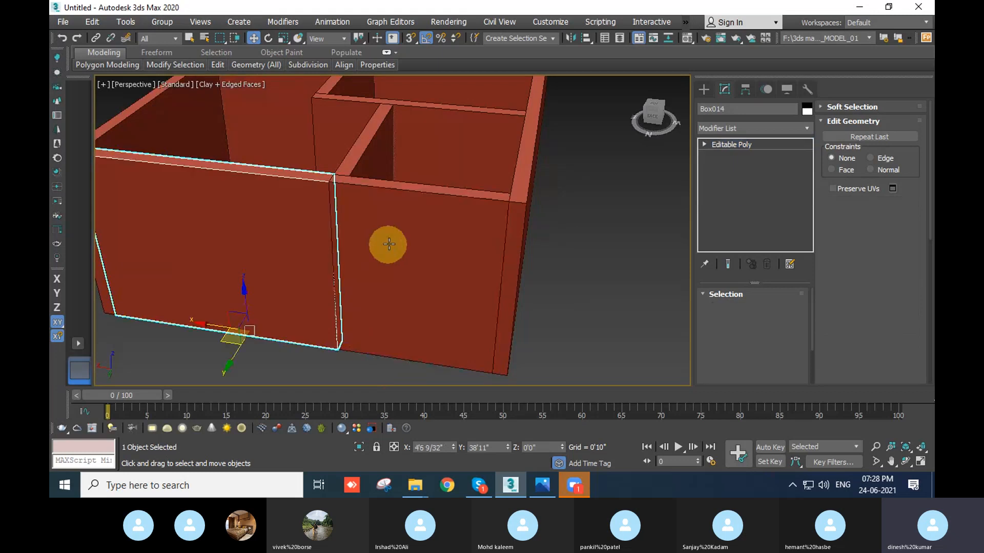
left_click(389, 244)
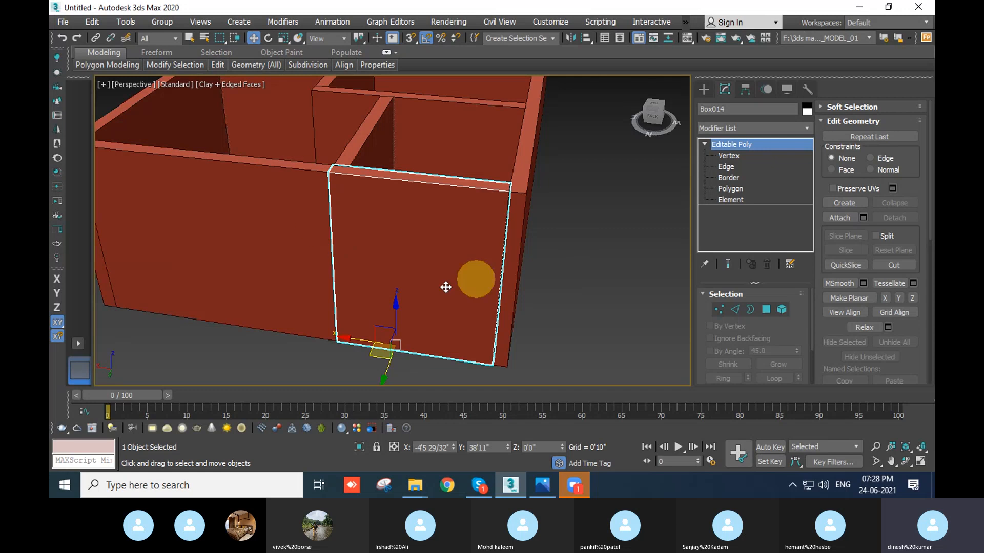
Select the long outer side wall to view its box parameters, and clear the selection
scroll(607, 282, "down", 5)
middle_click_drag(606, 281, 377, 268)
left_click(569, 268)
middle_click_drag(607, 180, 507, 288, "alt")
left_click(400, 257)
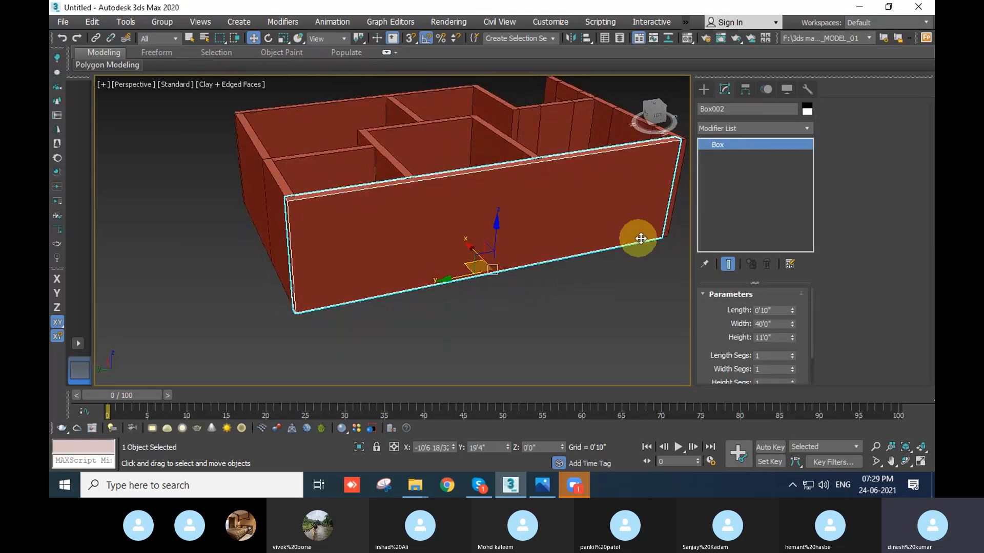
left_click(440, 314)
Select several rear, side and front walls one after another from the front of the house, and clear the selection
middle_click_drag(439, 314, 391, 233, "alt")
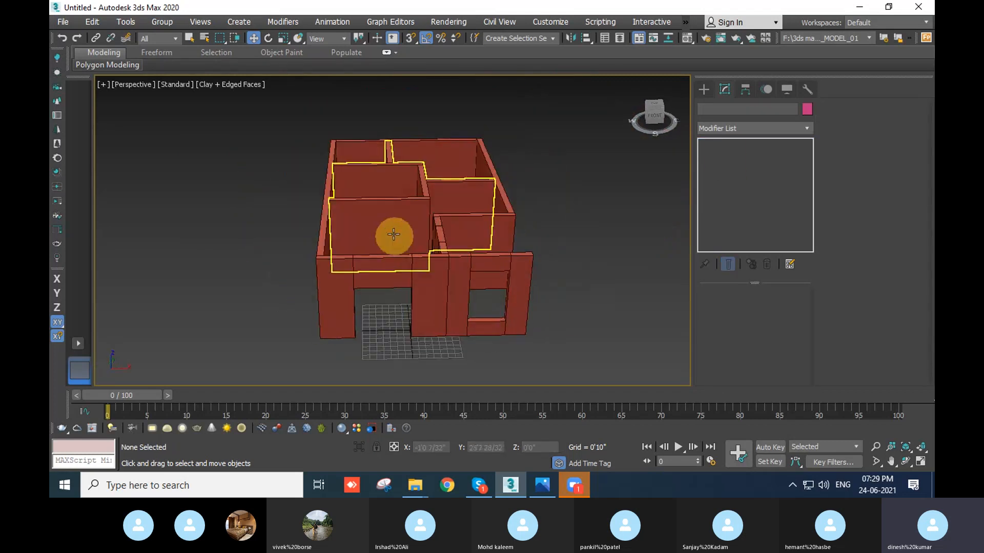
left_click(391, 154)
left_click(353, 149)
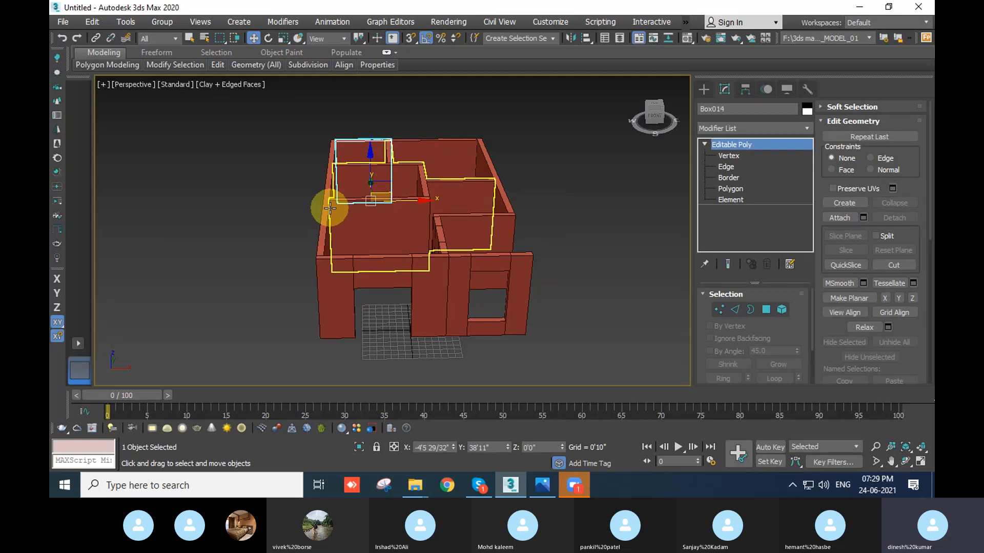
left_click(329, 210)
left_click(360, 272)
left_click(586, 287)
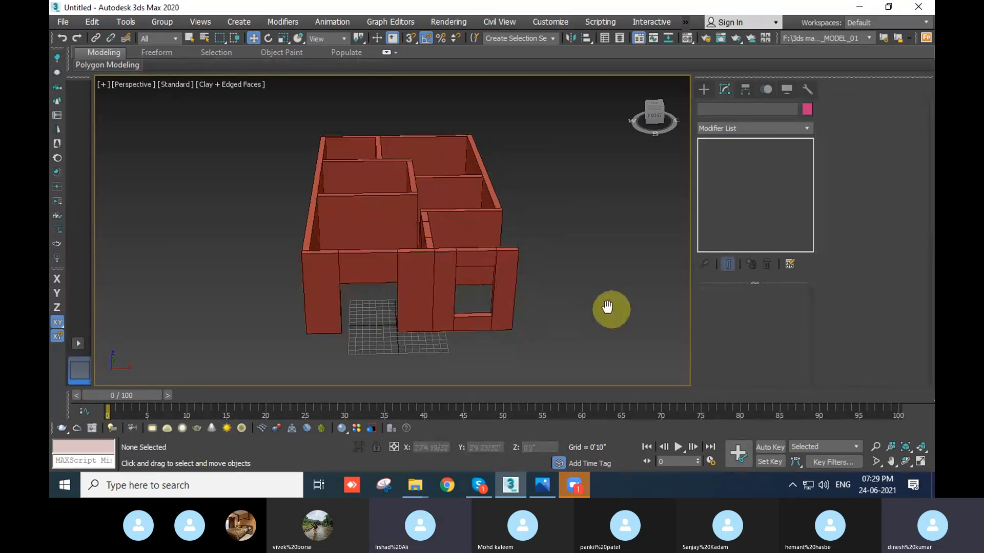
Examine the complete wall layout and the front door and window openings from the front corner of the house
mouse_move(610, 305)
middle_mouse_down("alt")
mouse_move(581, 305)
mouse_move(613, 325)
middle_mouse_up("alt")
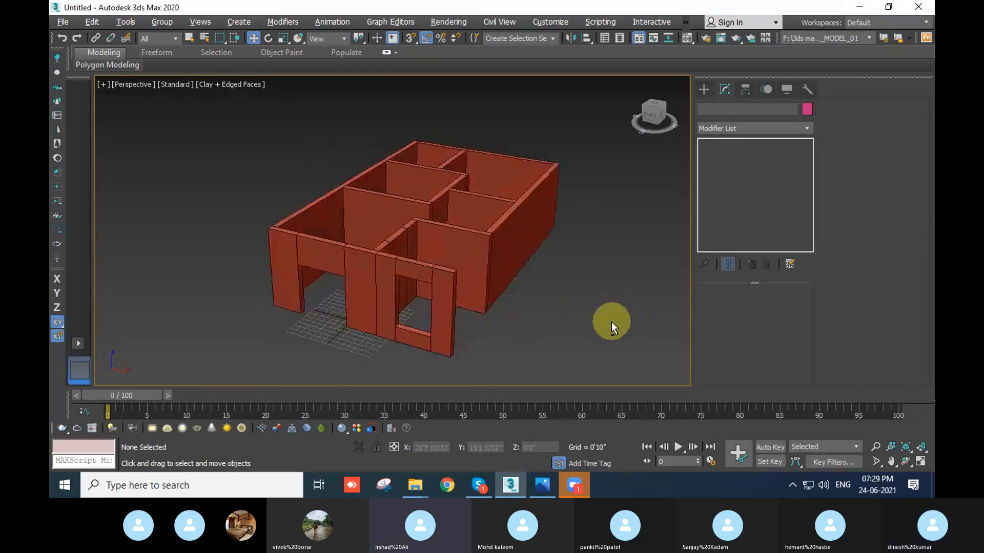
scroll(558, 264, "up", 5)
scroll(589, 278, "down", 5)
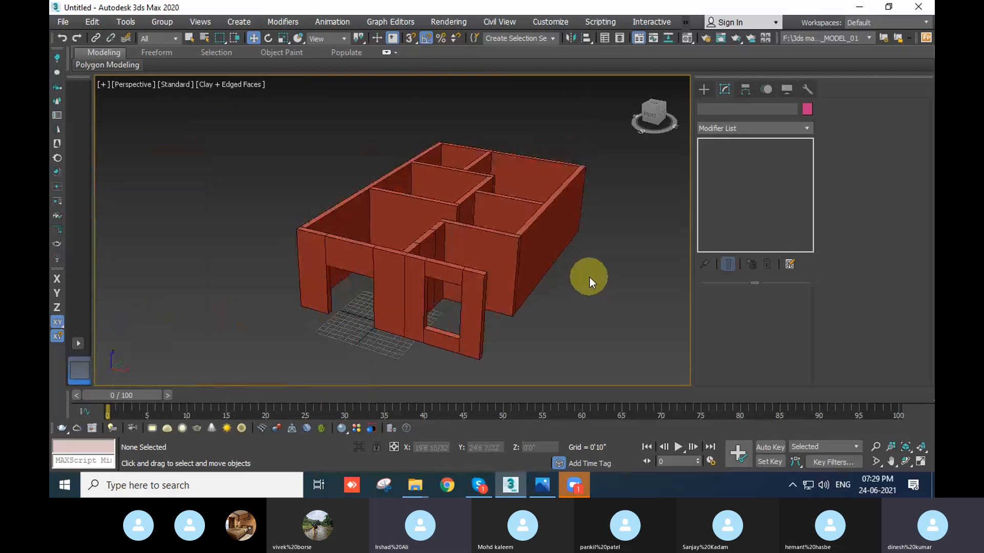
middle_click_drag(589, 277, 586, 314, "alt")
scroll(622, 367, "down", 3)
left_click_drag(623, 367, 592, 320)
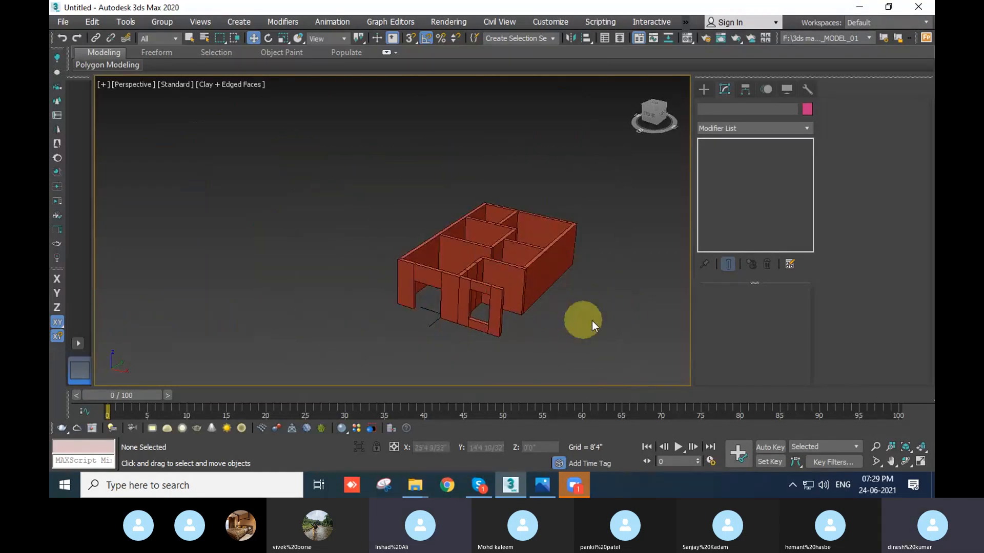
middle_click_drag(592, 321, 439, 265)
scroll(440, 266, "up", 4)
middle_click_drag(586, 299, 527, 304)
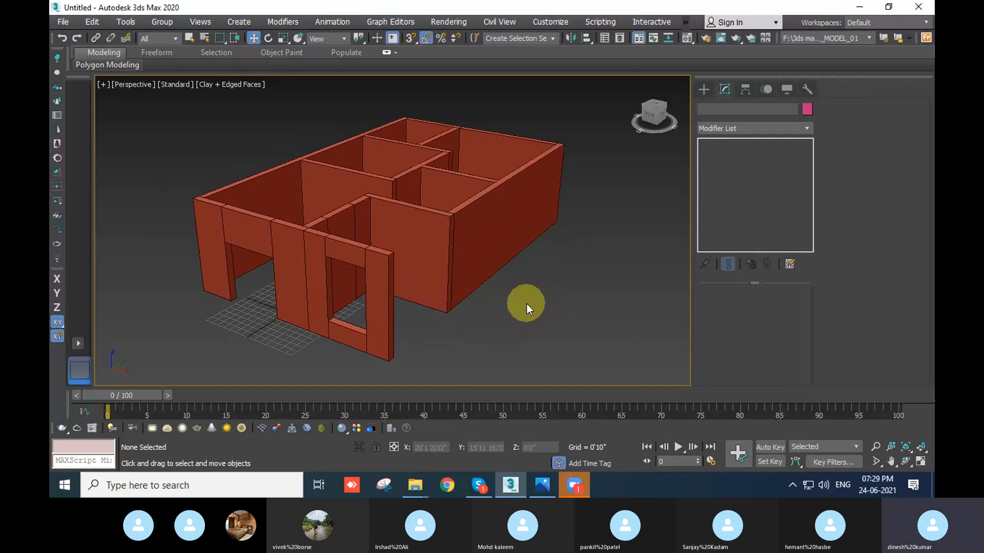
Check the modifier list with nothing selected, and switch to Zoom to look at the pending notification
left_click(725, 127)
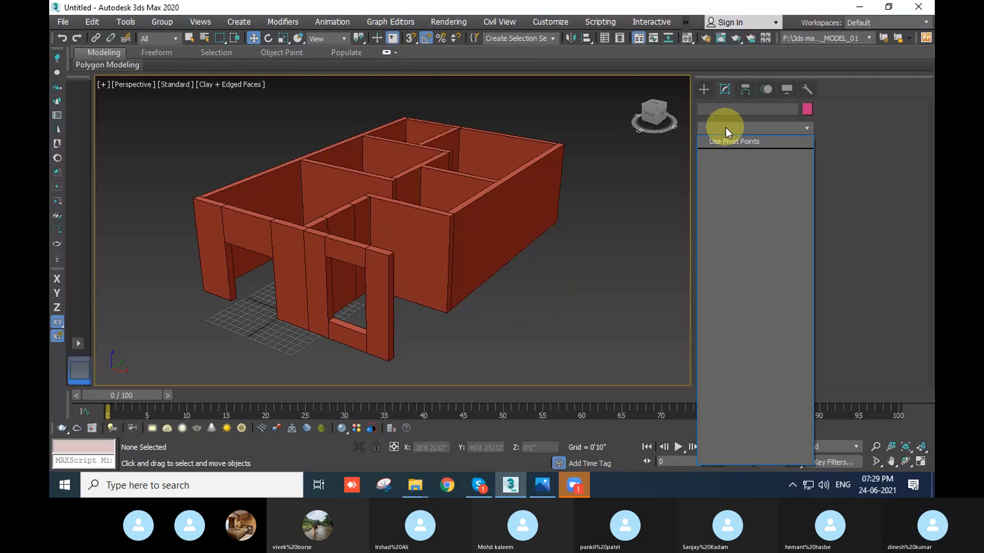
left_click(726, 128)
middle_click_drag(595, 302, 579, 302)
left_click(574, 484)
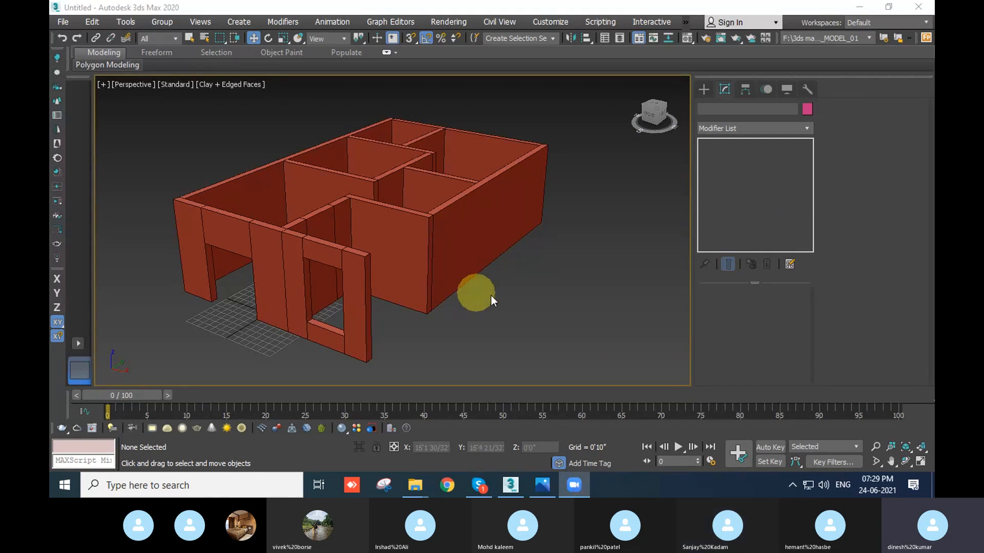
Select the long outer side wall, look through the object-space modifiers available for it, and clear the selection
left_click(477, 207)
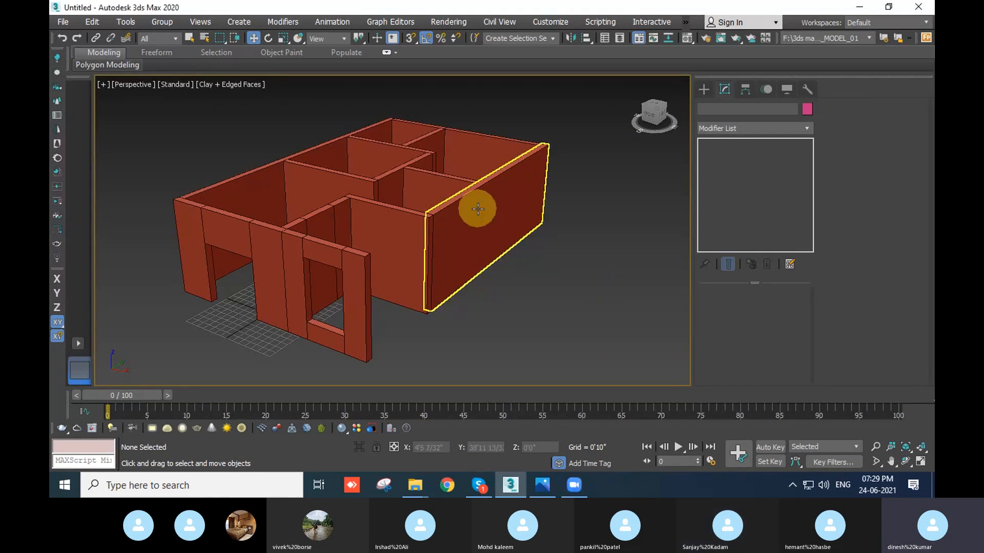
left_click(741, 131)
scroll(764, 269, "down", 15)
scroll(763, 267, "down", 12)
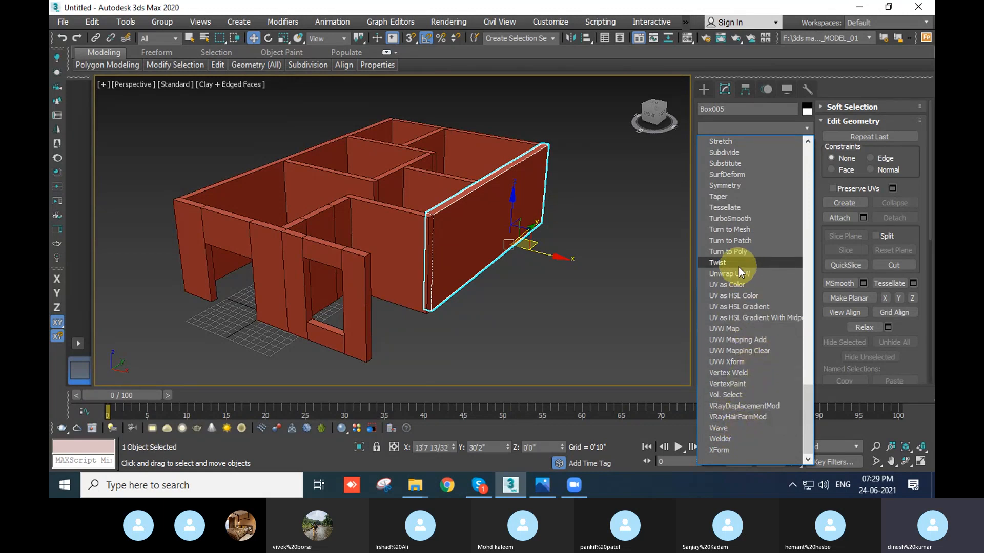
scroll(739, 267, "up", 1)
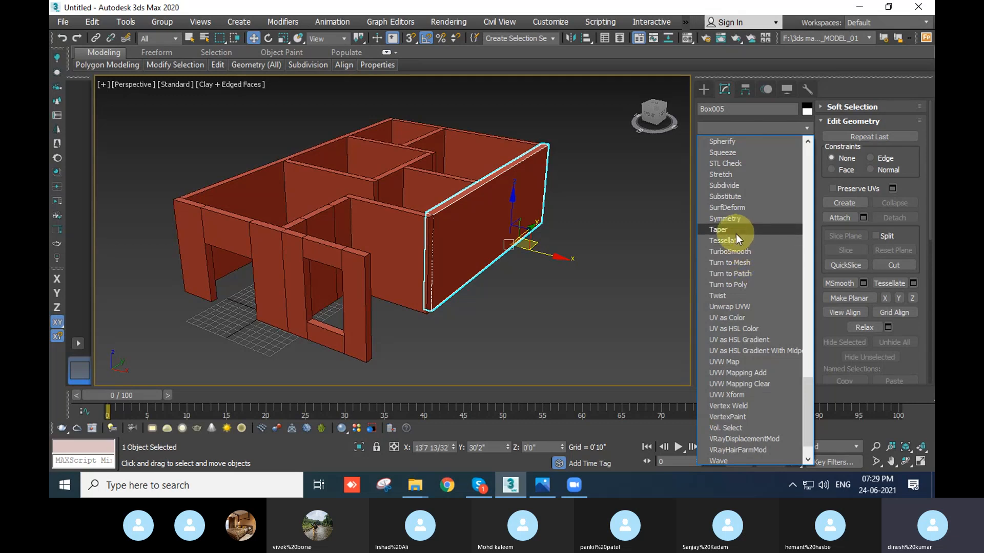
scroll(739, 235, "up", 1)
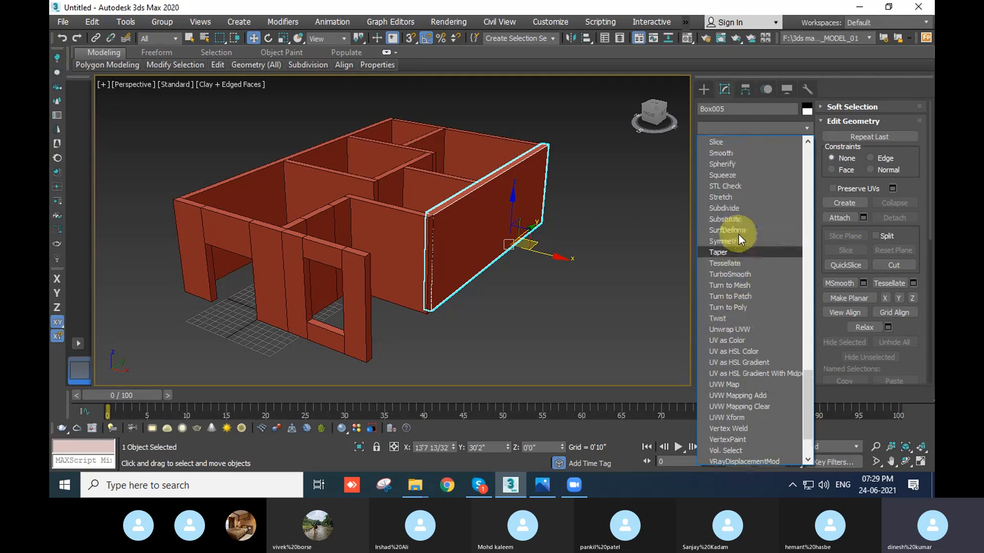
scroll(739, 236, "up", 3)
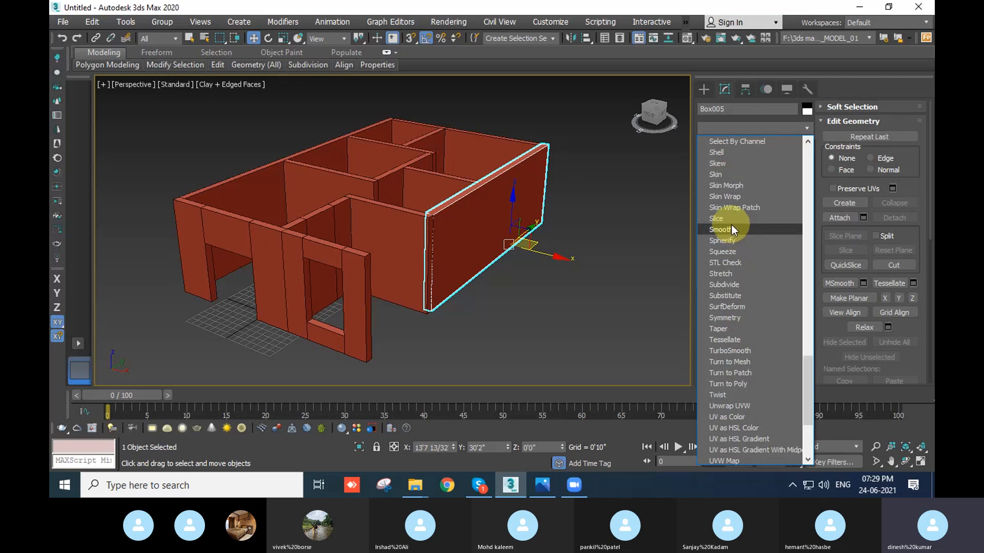
left_click(529, 322)
middle_click_drag(530, 321, 512, 306, "alt")
left_click(664, 242)
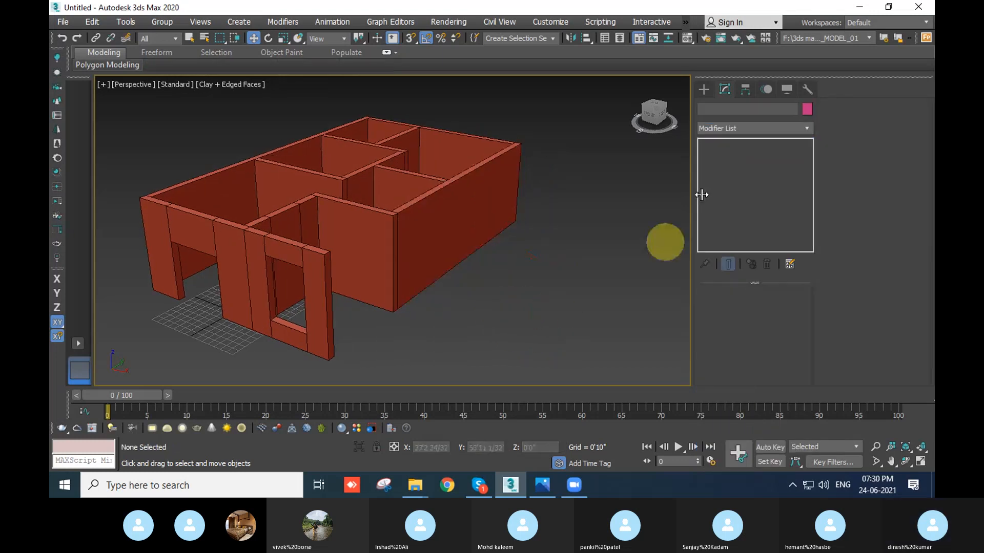
Examine the outer side walls and the front door and window openings, briefly selecting the long outer side wall
scroll(506, 264, "down", 3)
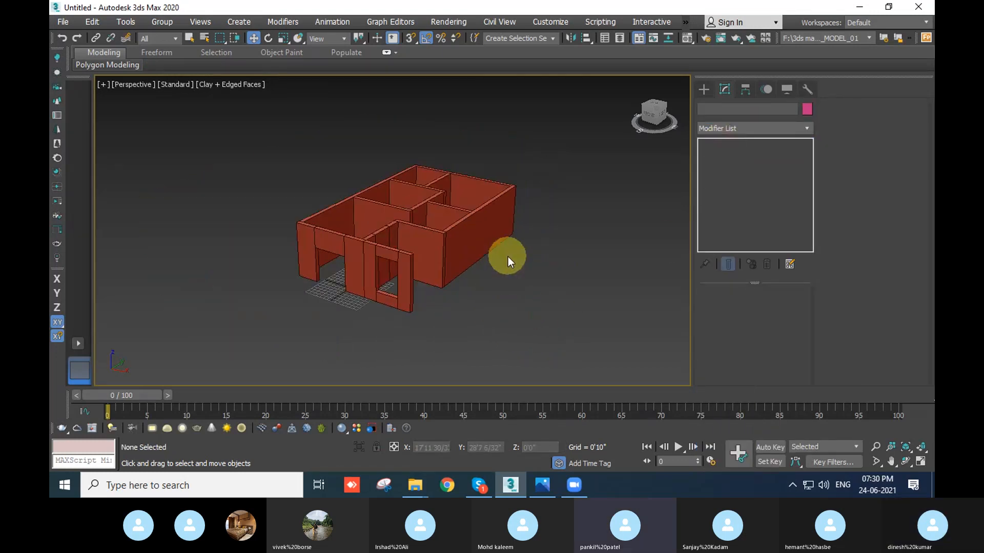
middle_click_drag(509, 256, 545, 307, "alt")
scroll(487, 241, "up", 3)
middle_click_drag(487, 241, 563, 269)
middle_click_drag(610, 309, 565, 309, "alt")
left_click(520, 248)
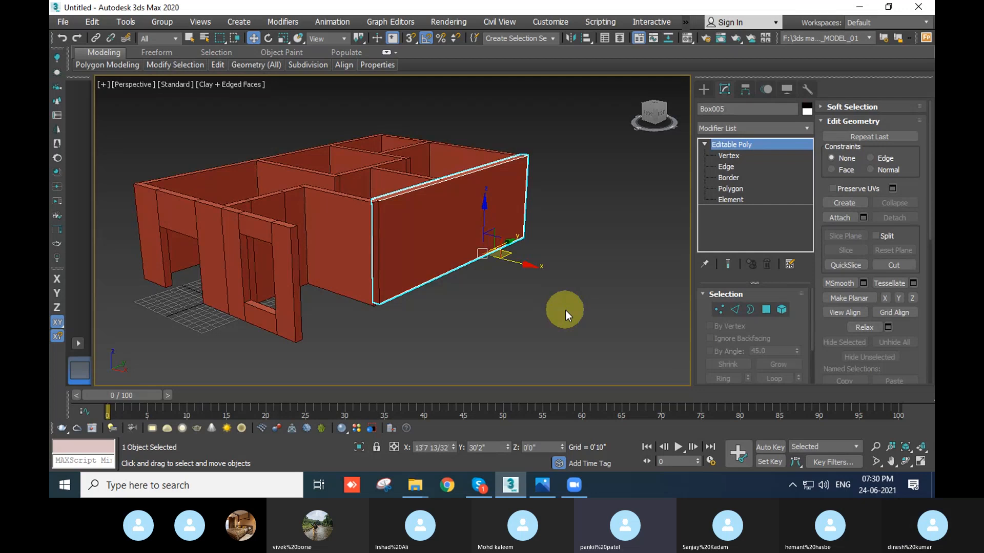
middle_click_drag(569, 318, 549, 292, "alt")
left_click(643, 370)
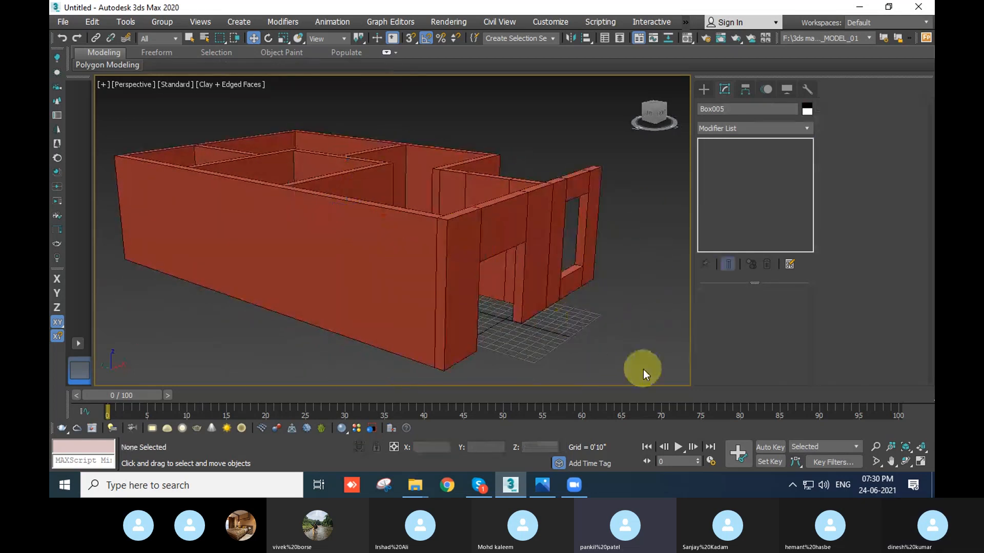
middle_click_drag(643, 370, 573, 359, "alt")
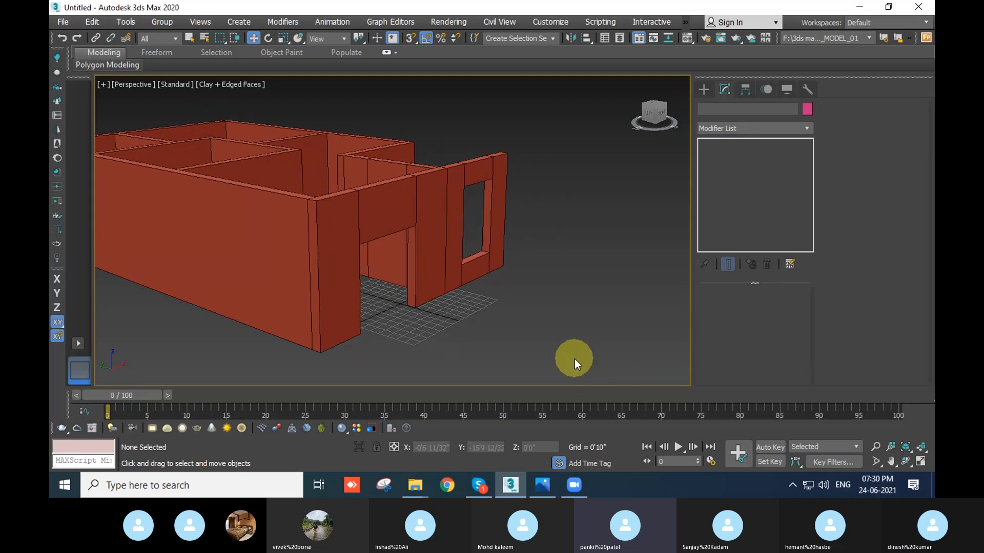
middle_click_drag(574, 359, 533, 327)
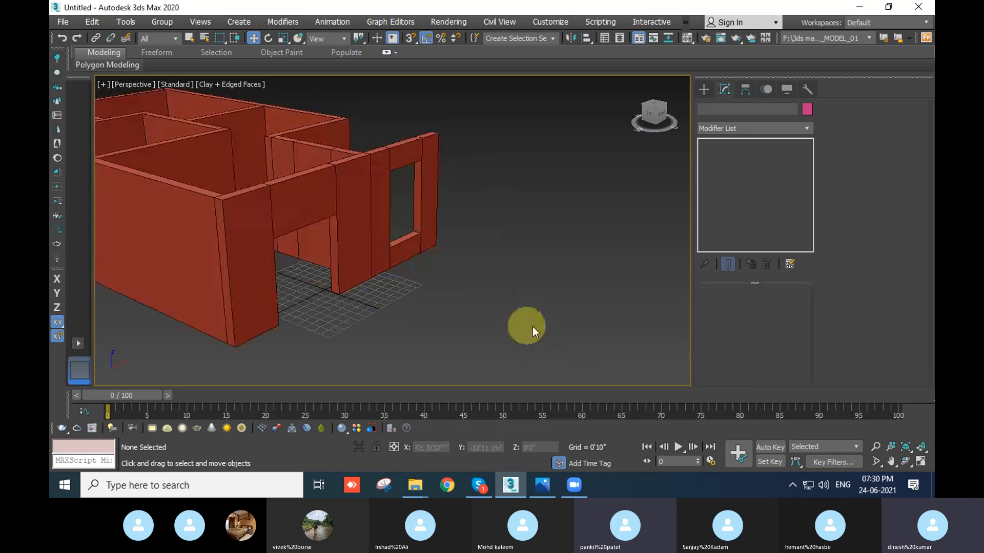
left_click(704, 89)
left_click(718, 108)
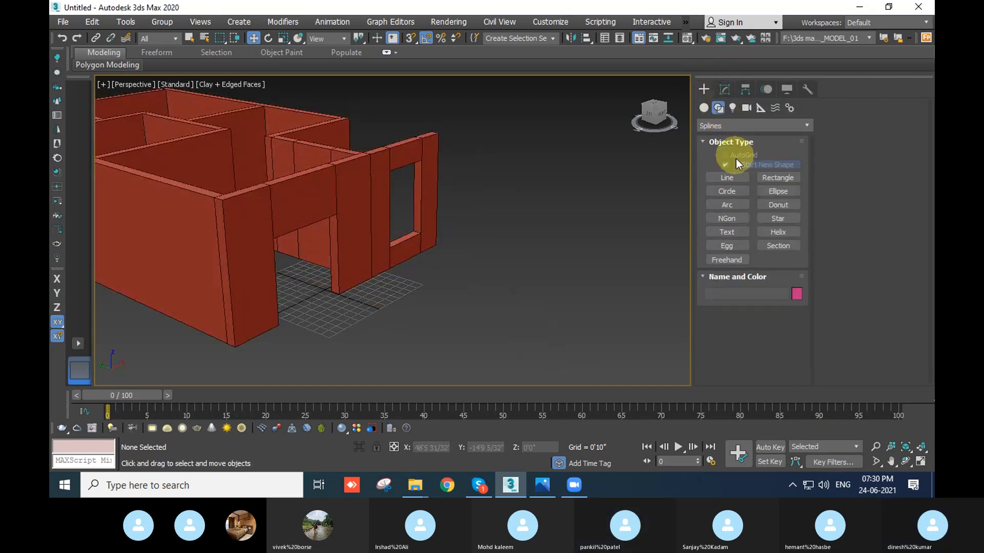
left_click(727, 177)
left_click(289, 360)
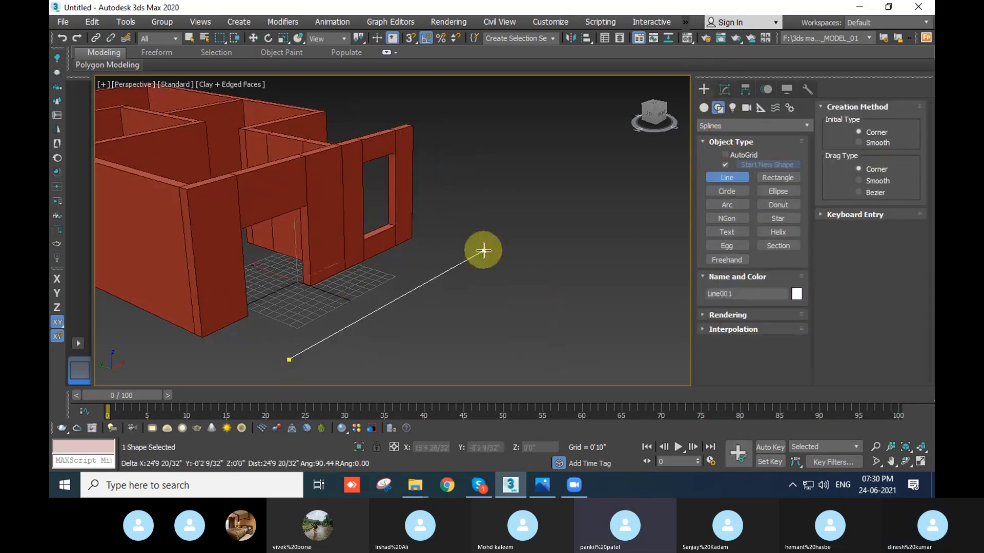
left_click(474, 254)
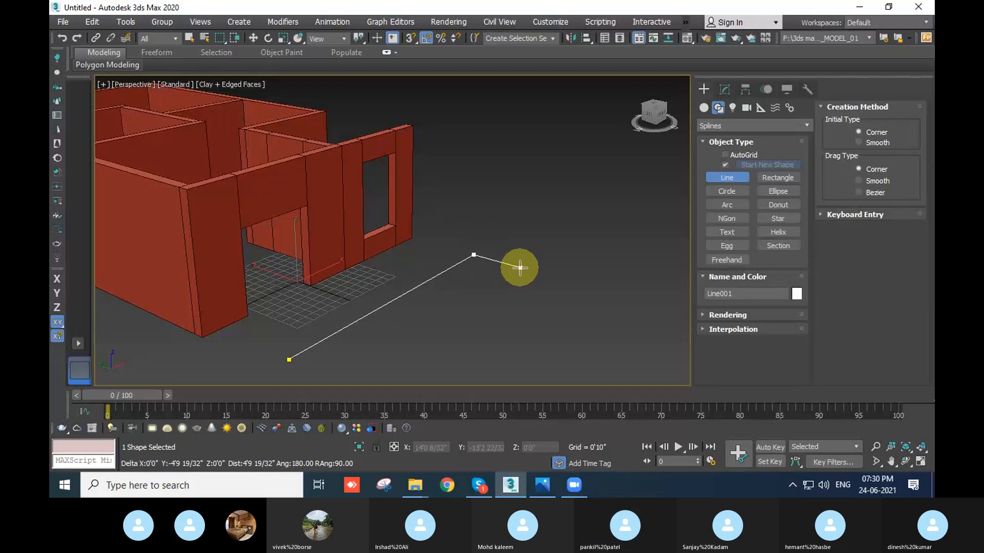
key("Escape")
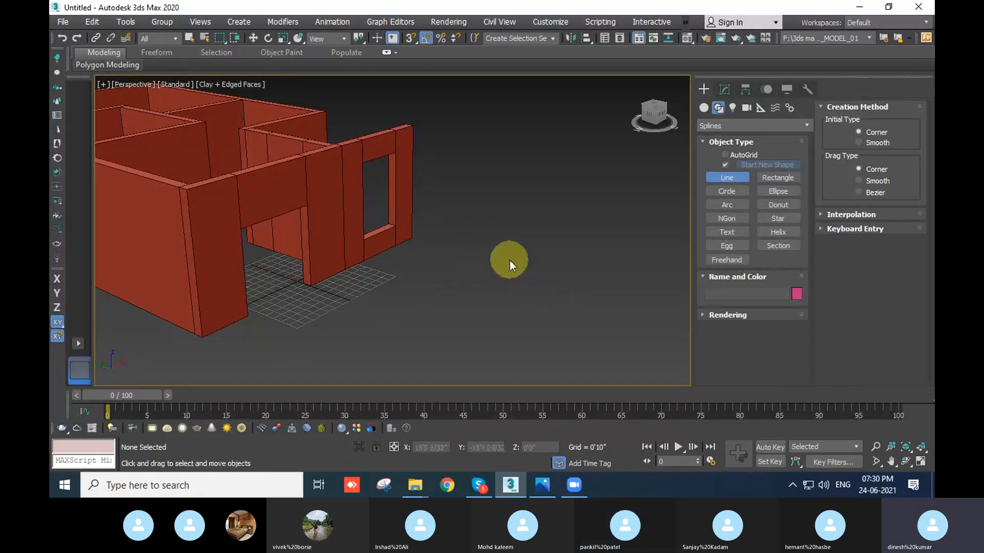
right_click(509, 259)
Select the front wall with the door and window openings, look through its available modifiers, and clear the selection
middle_click_drag(509, 259, 573, 299)
scroll(577, 305, "down", 4)
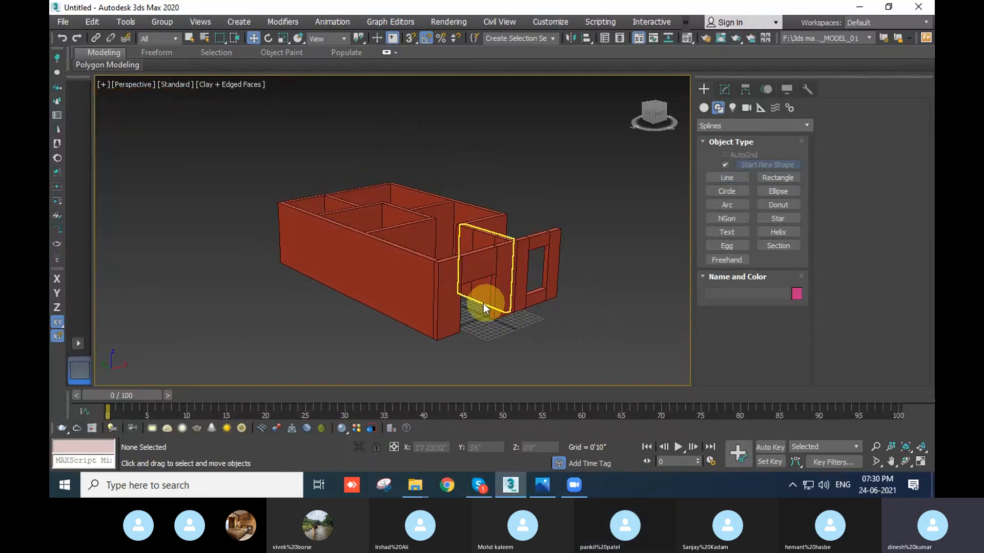
scroll(484, 303, "up", 5)
scroll(395, 275, "down", 5)
middle_click_drag(395, 274, 448, 306)
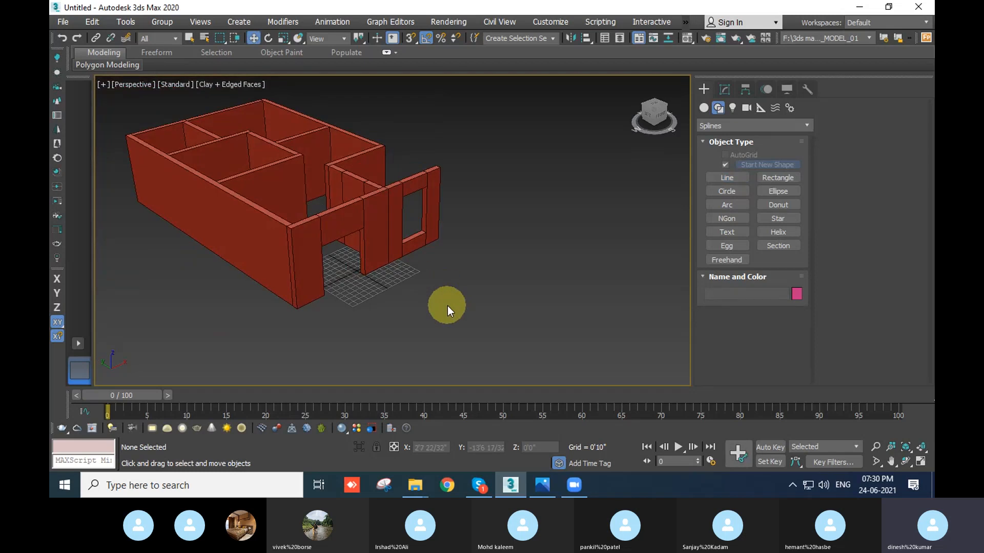
left_click(413, 201)
left_click(724, 89)
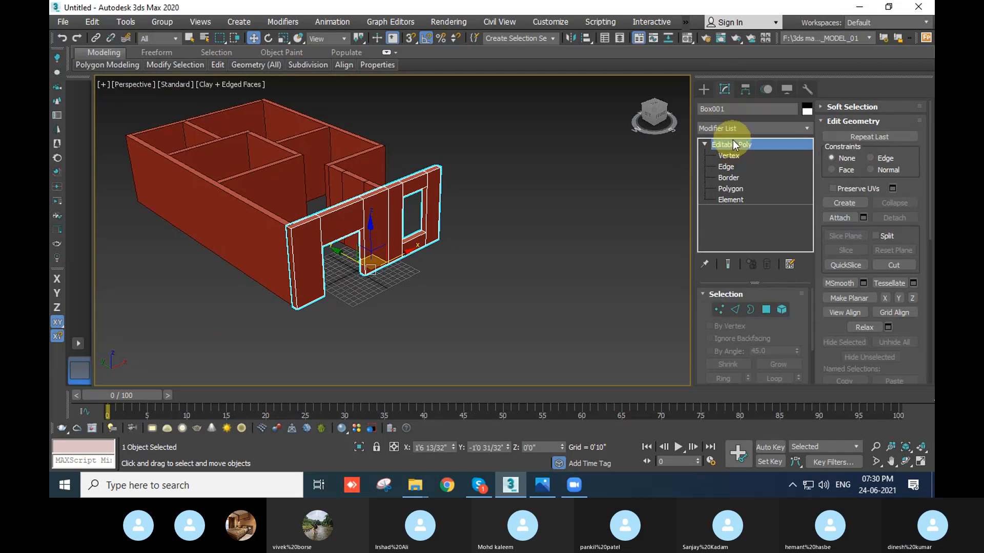
left_click(739, 127)
scroll(759, 280, "down", 6)
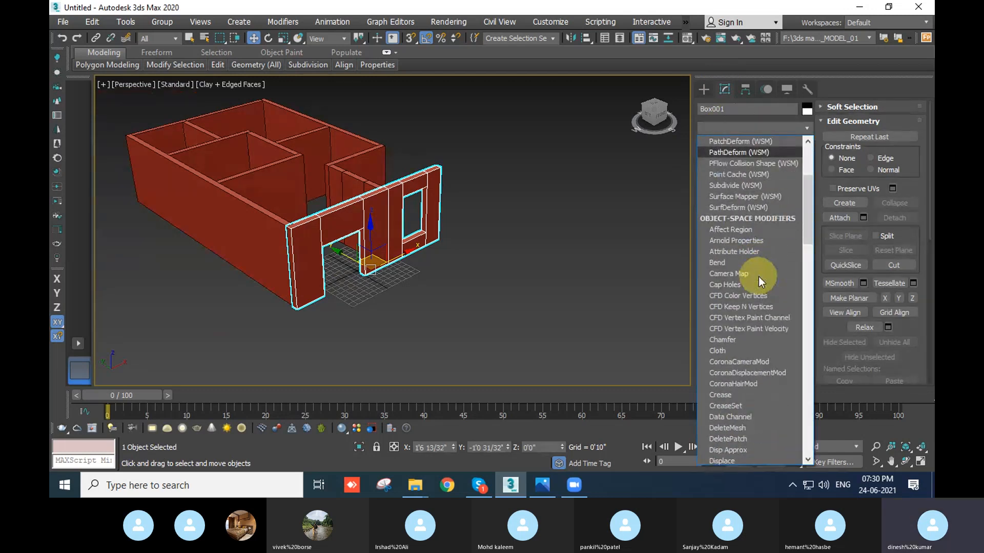
scroll(753, 222, "down", 1)
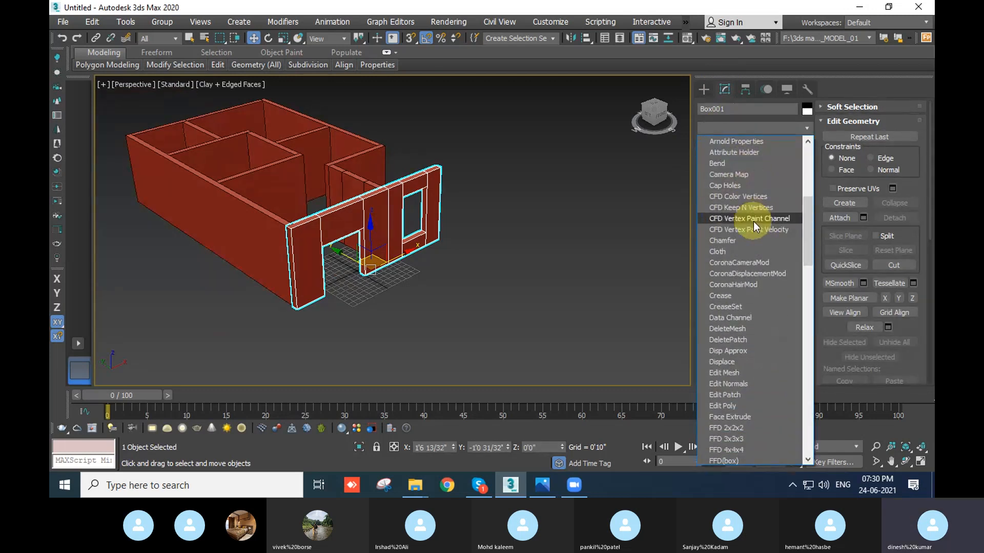
scroll(755, 238, "down", 1)
scroll(754, 237, "down", 4)
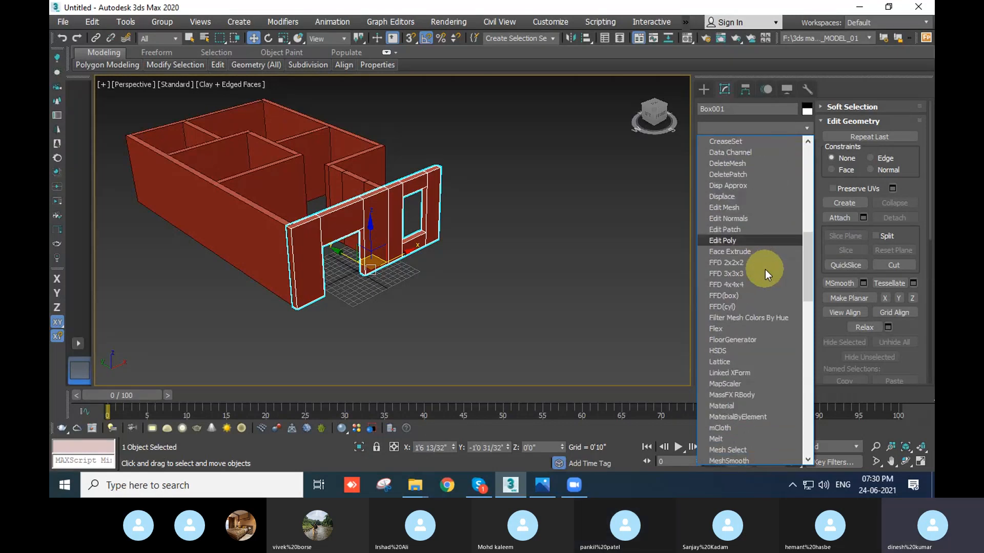
scroll(758, 260, "down", 1)
scroll(758, 294, "down", 3)
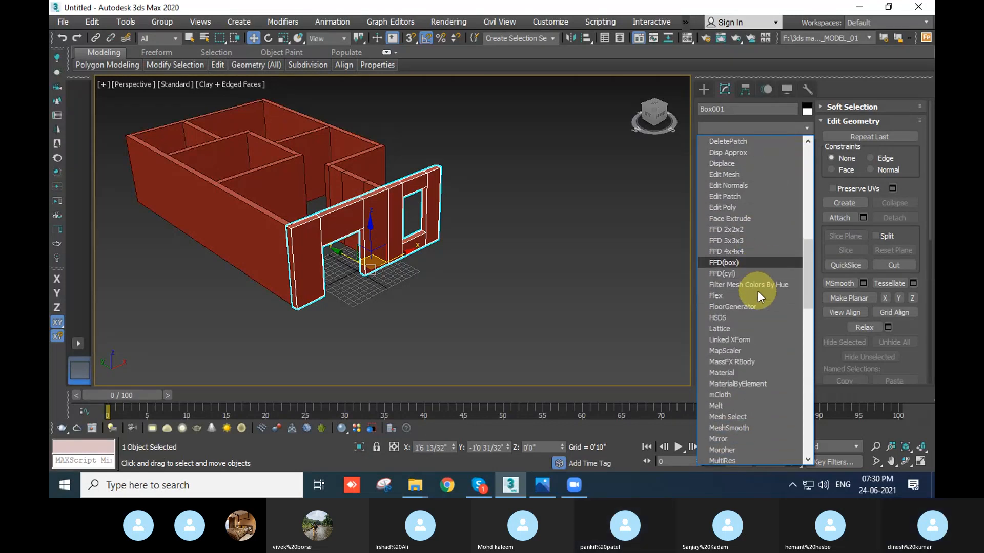
scroll(758, 296, "down", 1)
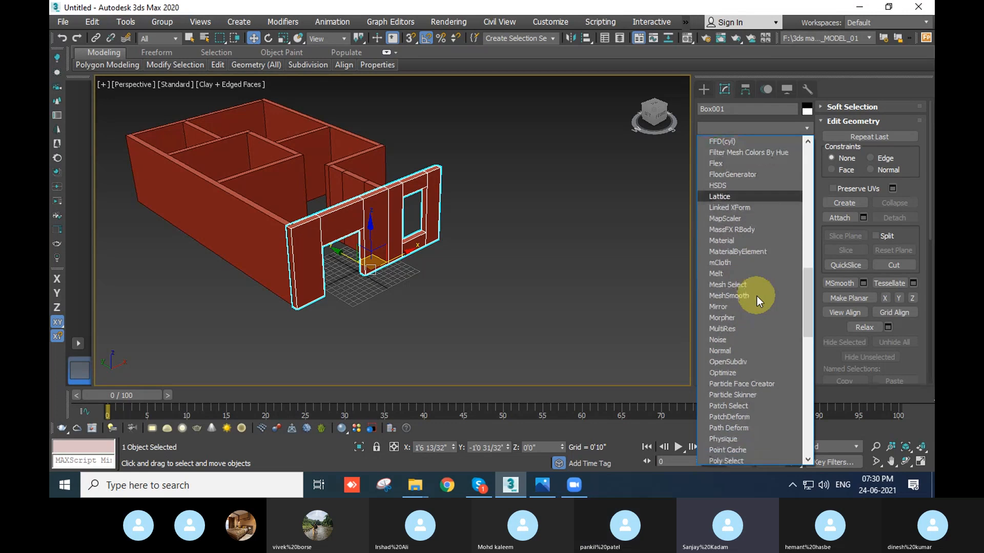
scroll(757, 296, "down", 3)
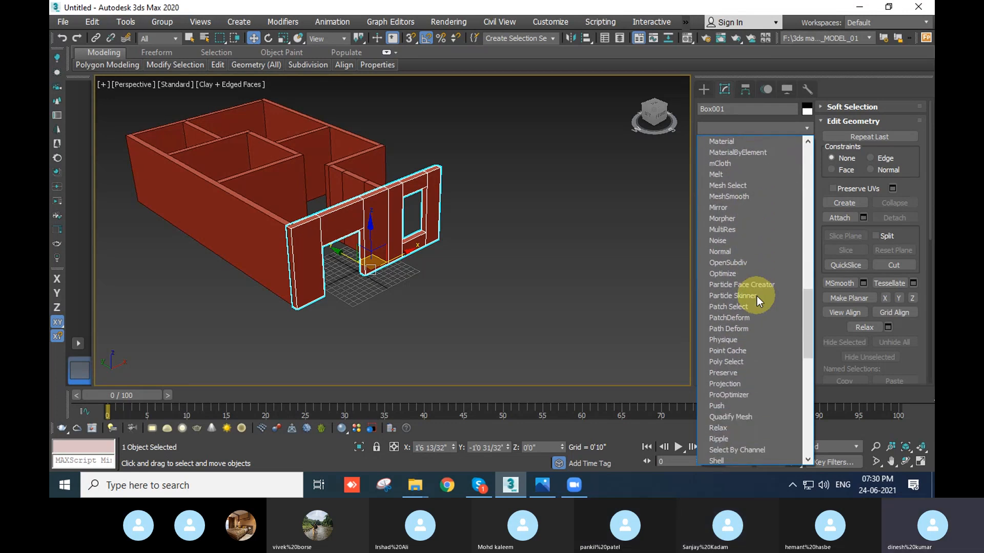
scroll(758, 296, "down", 2)
left_click(369, 347)
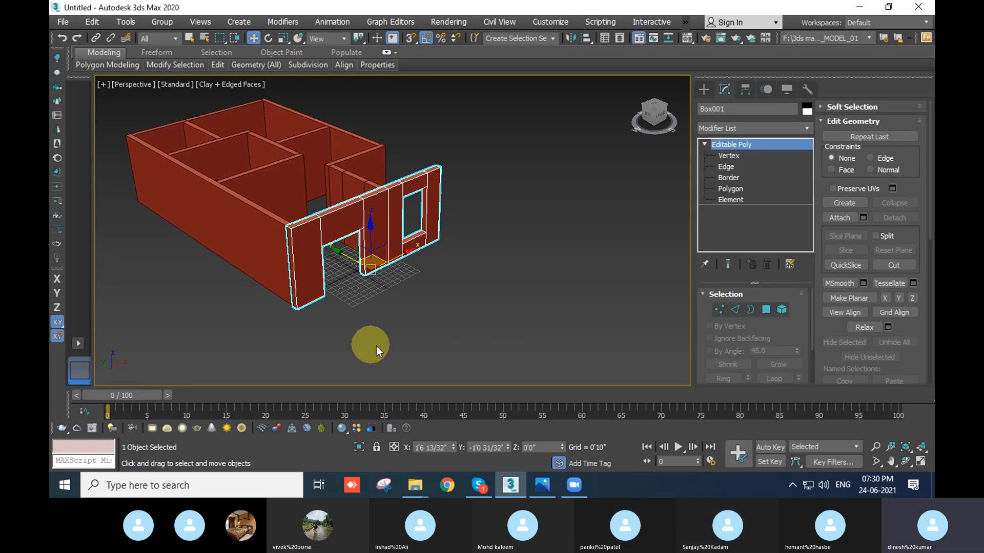
middle_click_drag(369, 347, 575, 321)
left_click(575, 321)
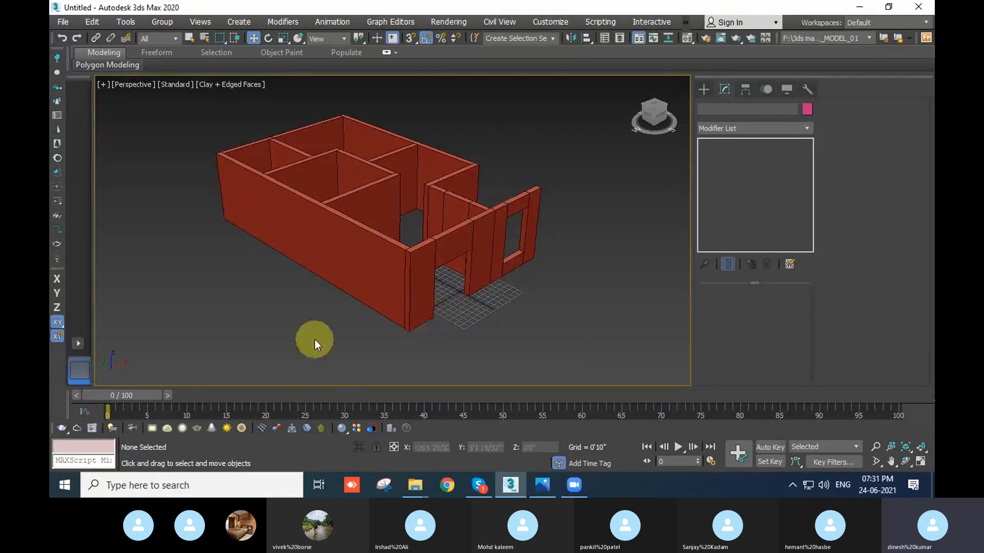
Switch to Skype and review the building images and messages shared in the 3ds Max_May_7-9 group chat
middle_click_drag(560, 310, 536, 305)
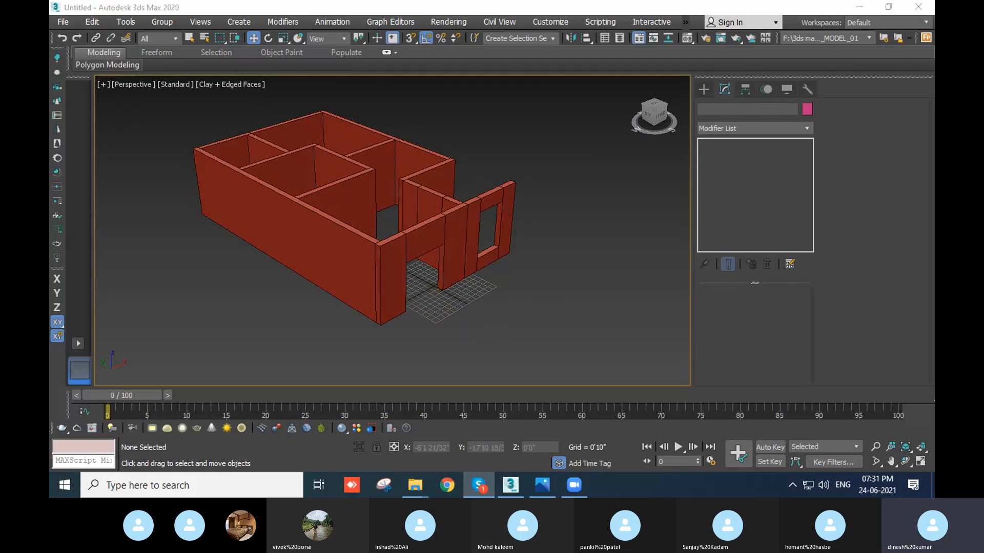
left_click_drag(314, 220, 305, 1)
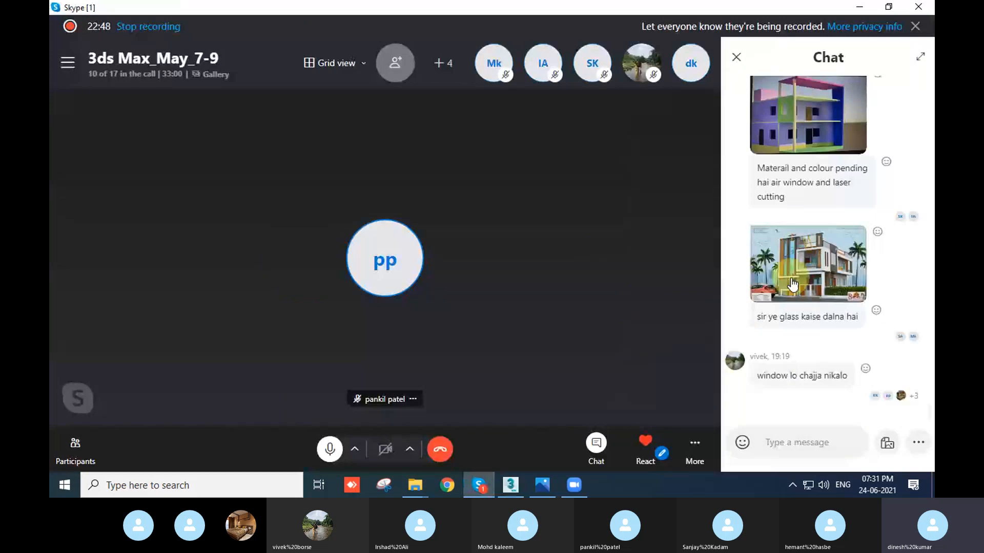
scroll(815, 277, "up", 3)
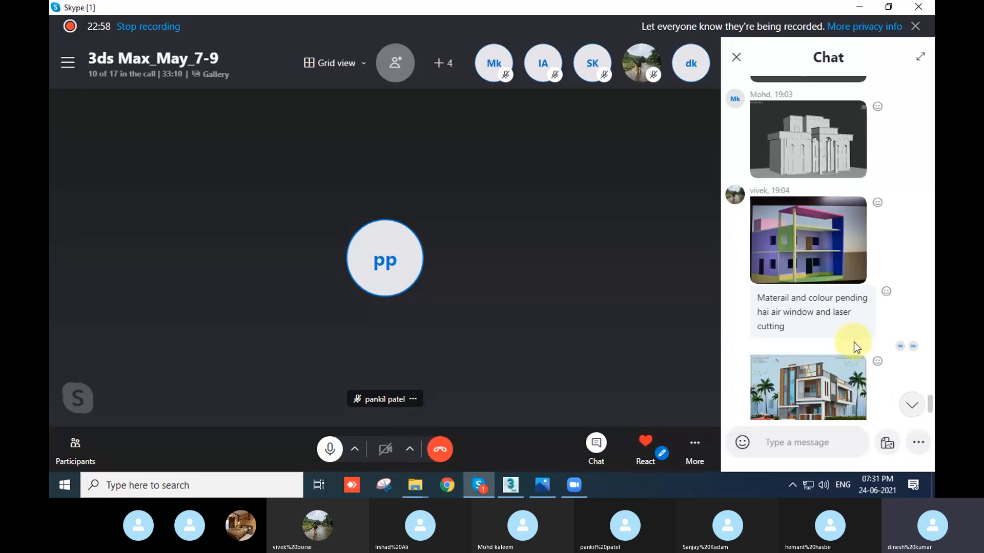
scroll(853, 344, "down", 3)
scroll(854, 345, "up", 5)
scroll(902, 322, "up", 1)
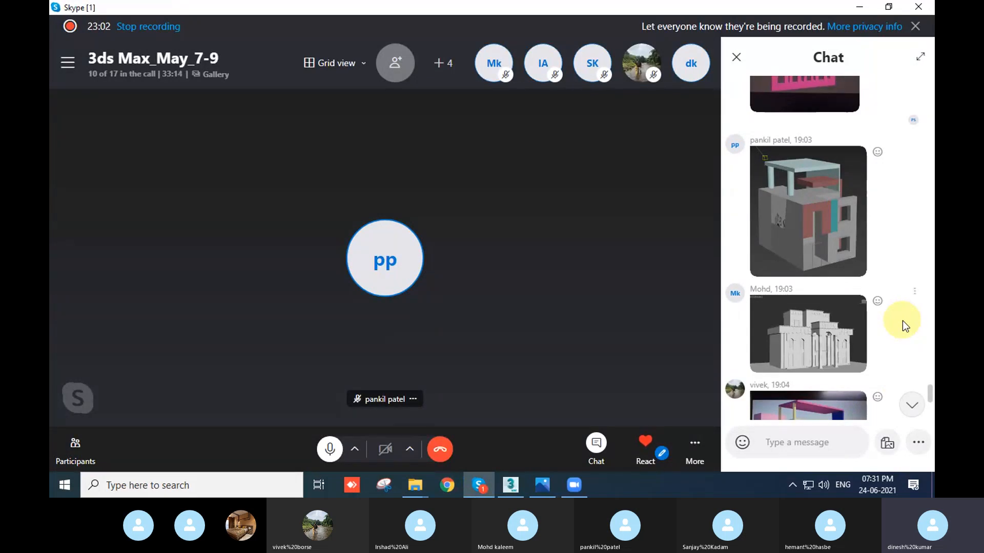
scroll(903, 321, "down", 4)
scroll(902, 321, "down", 1)
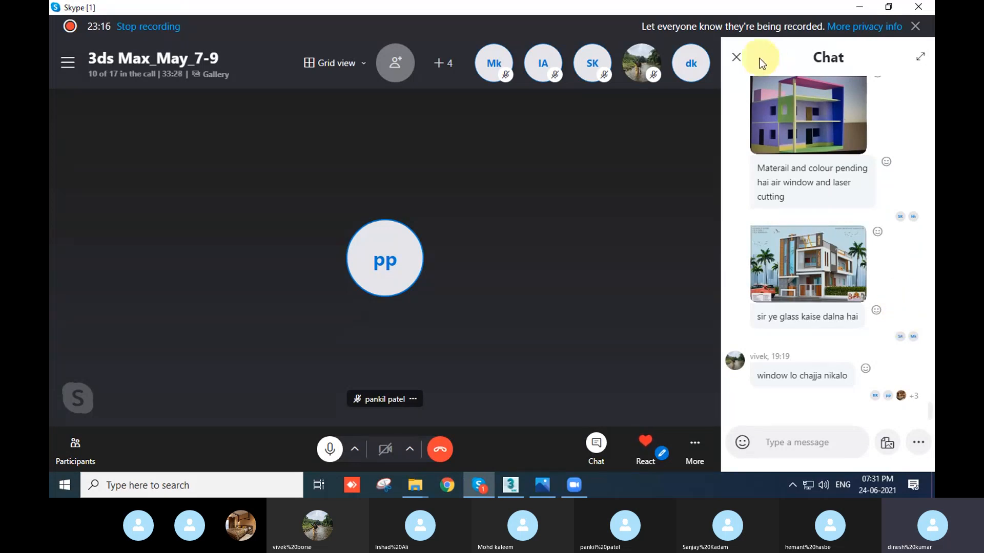
scroll(834, 221, "up", 3)
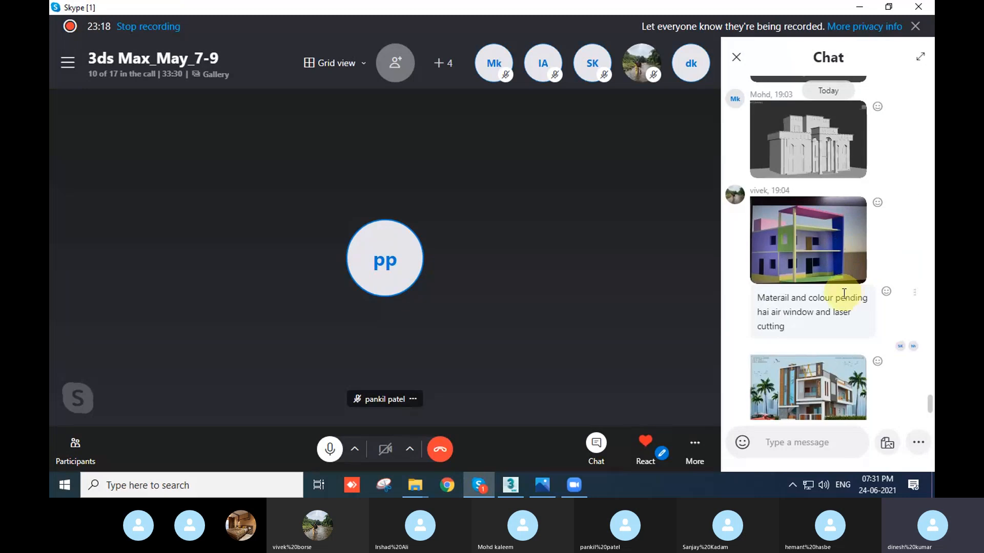
View the shared image of the coloured multi-storey house at full size, close it, and look at earlier images in the chat
left_click(820, 243)
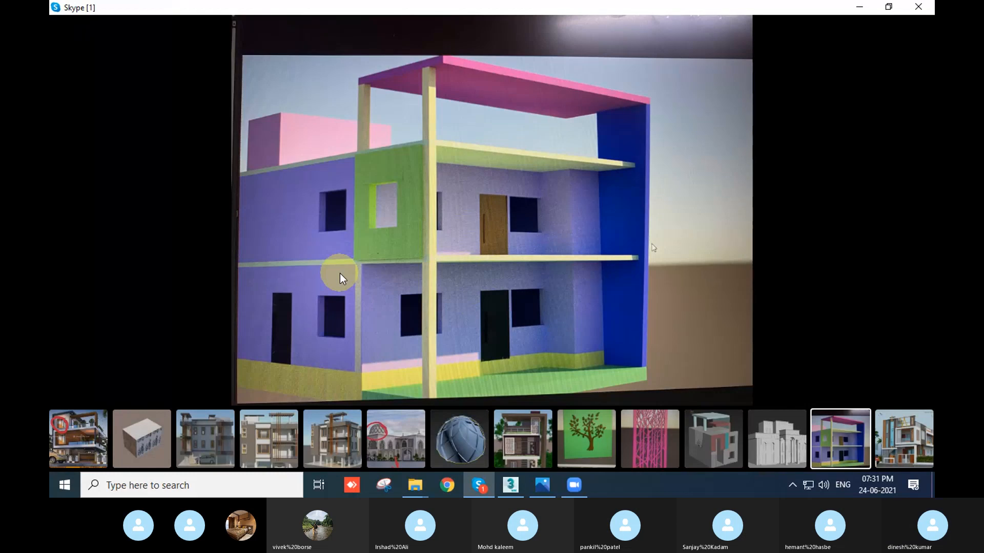
left_click(62, 36)
scroll(818, 299, "up", 2)
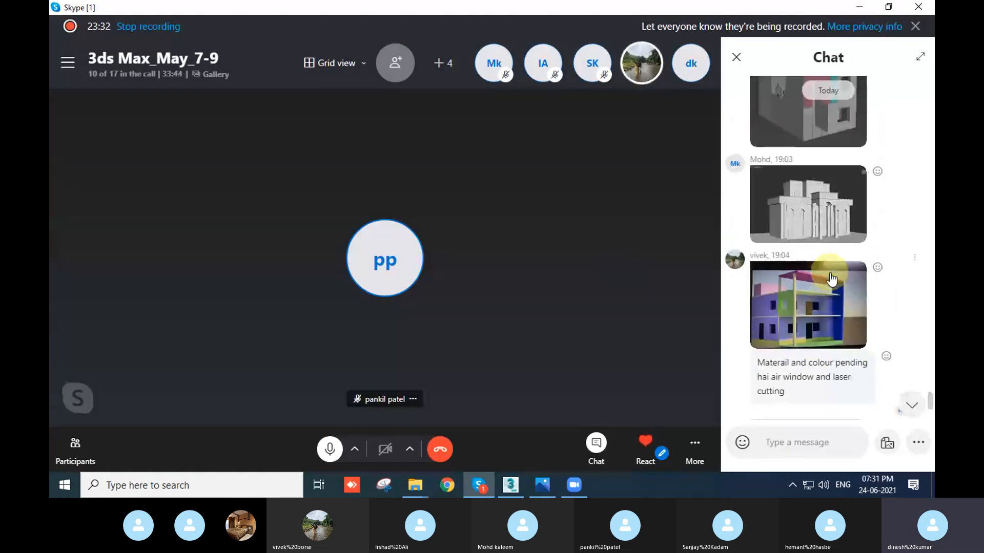
scroll(892, 275, "up", 4)
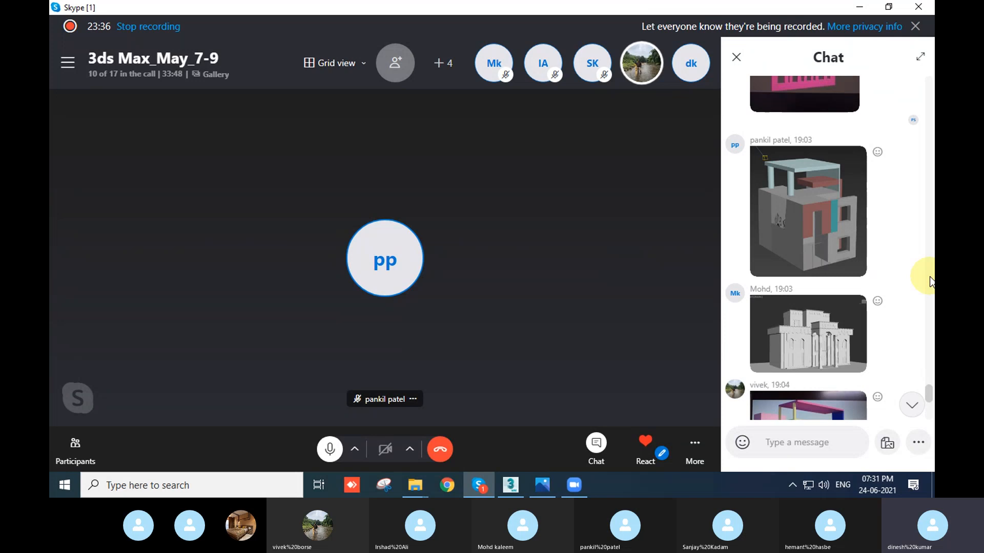
View the shared image of the white building with columns and arched windows at full size, then close it
left_click(809, 343)
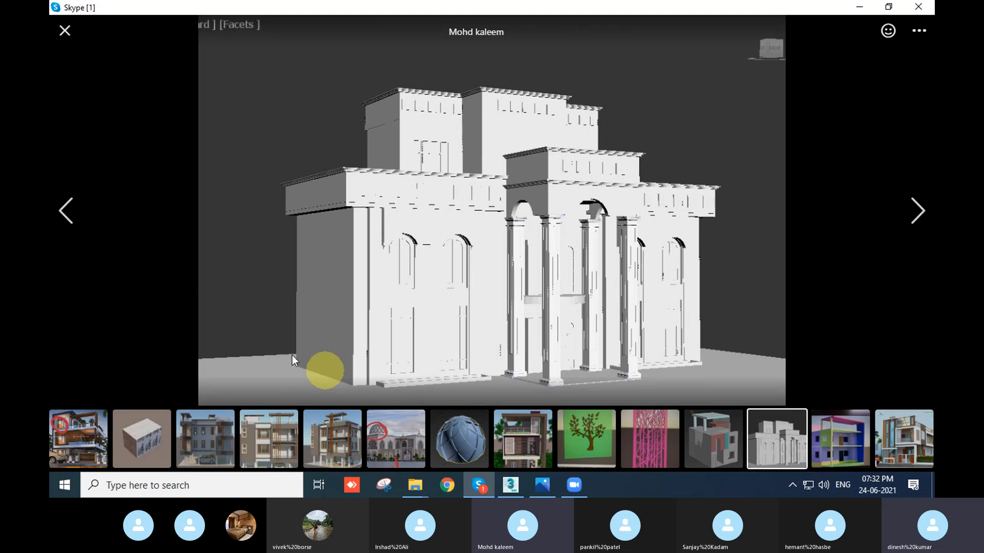
left_click(64, 28)
scroll(896, 297, "up", 3)
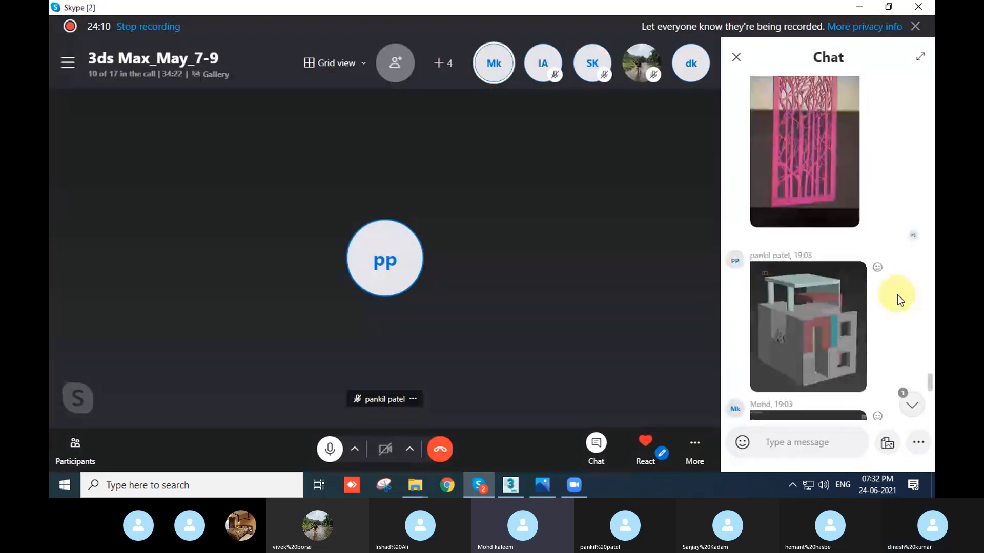
View the newest shared image, the grey house model on a blue base, at full size and close it
scroll(897, 294, "down", 10)
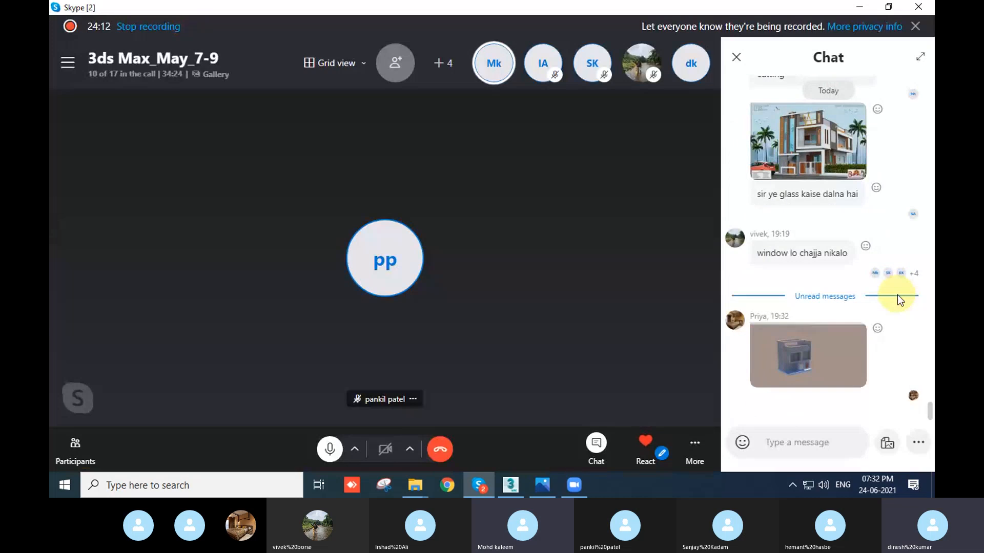
left_click(833, 353)
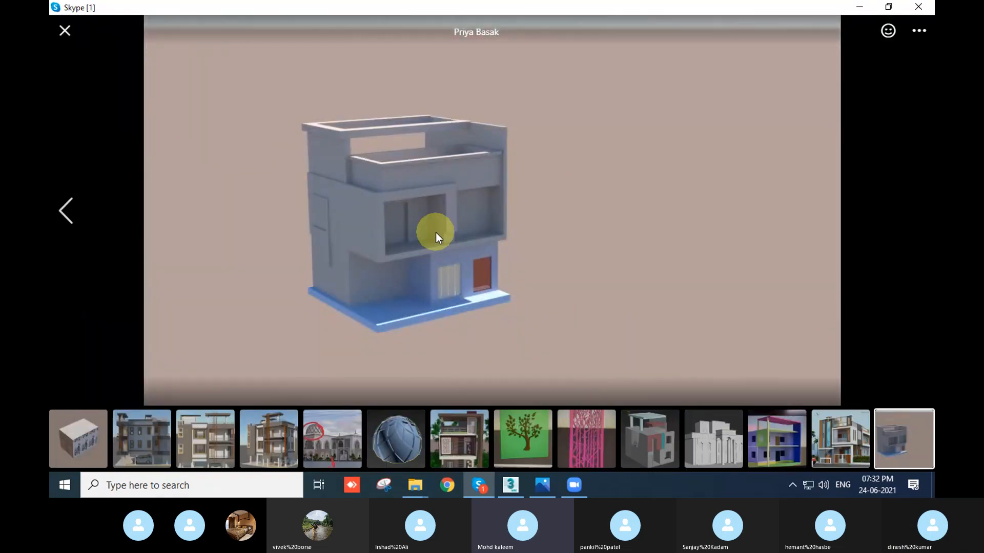
scroll(435, 233, "up", 3)
scroll(436, 232, "down", 3)
left_click(64, 30)
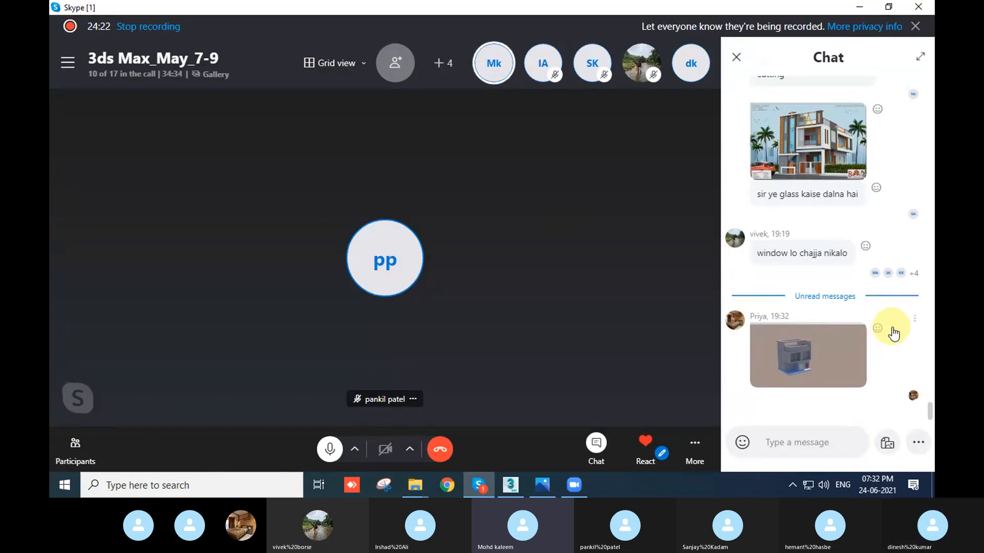
Look back through the earlier shared images up to the blue dome model, then close the chat
scroll(890, 329, "up", 3)
scroll(899, 311, "up", 5)
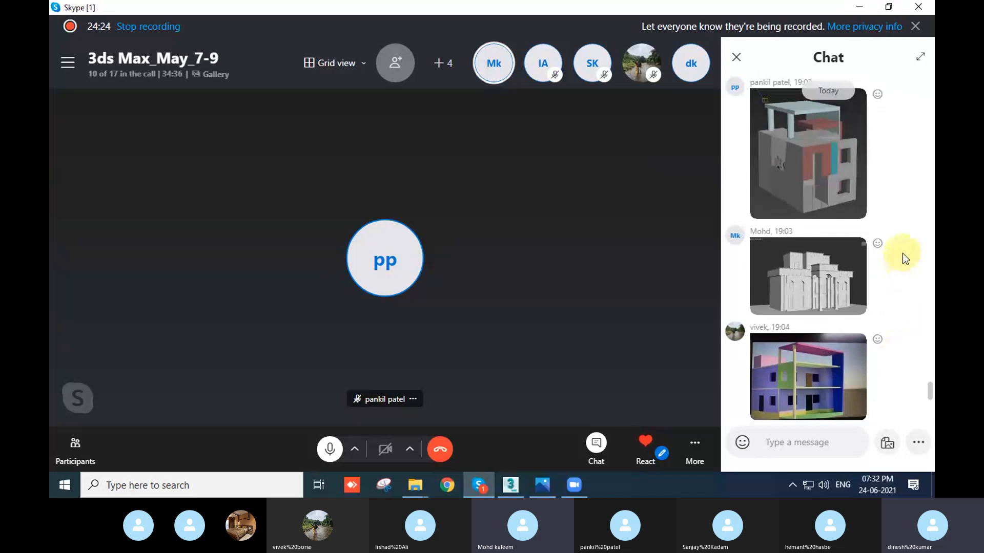
scroll(902, 253, "up", 5)
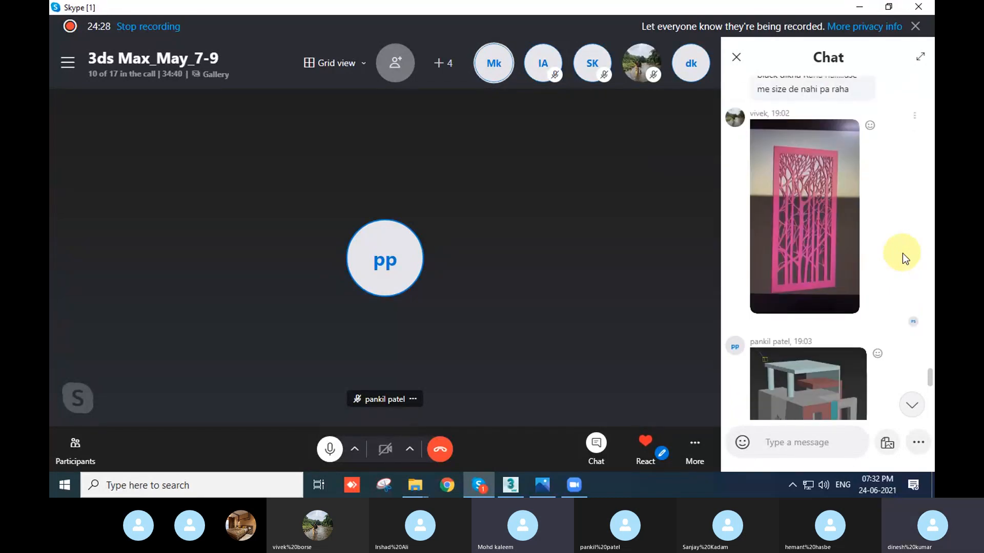
scroll(903, 253, "up", 5)
scroll(902, 253, "up", 4)
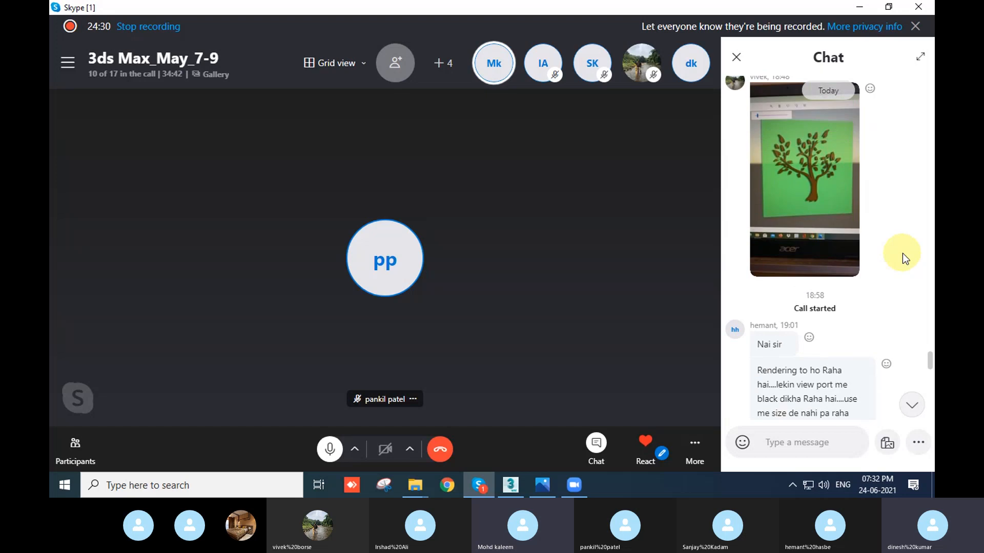
scroll(903, 253, "up", 4)
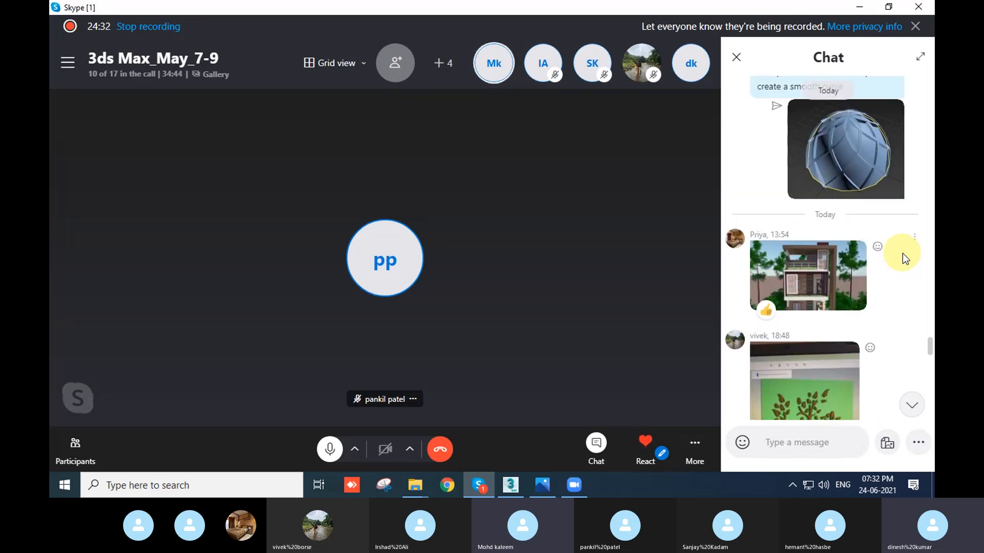
scroll(902, 256, "down", 1)
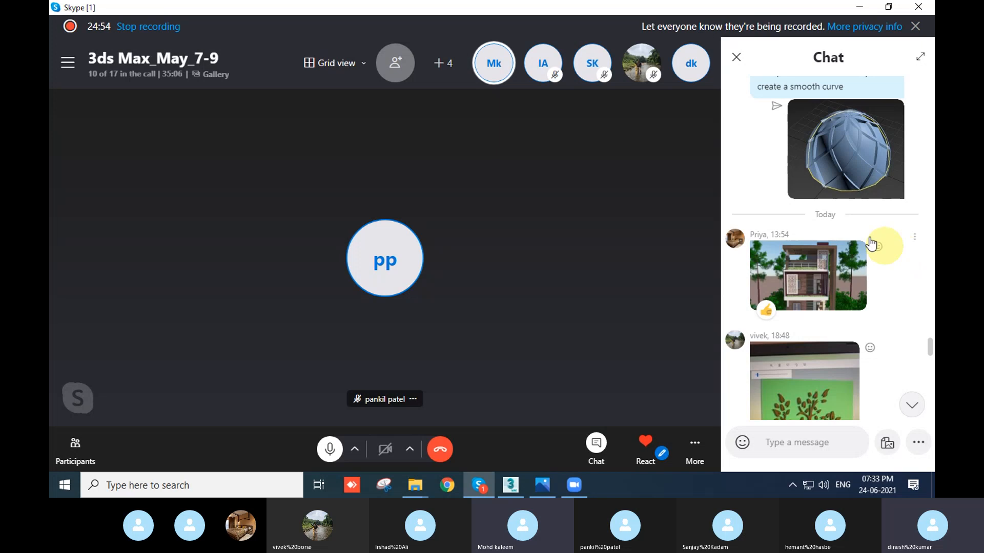
left_click(736, 57)
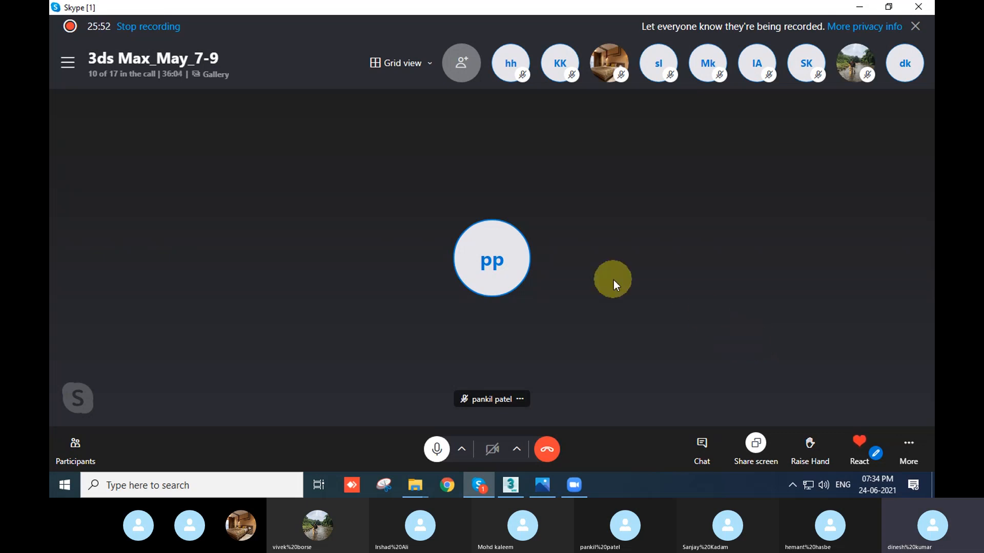
Review the list of participants in the group call and close it
left_click(104, 82)
scroll(471, 241, "down", 5)
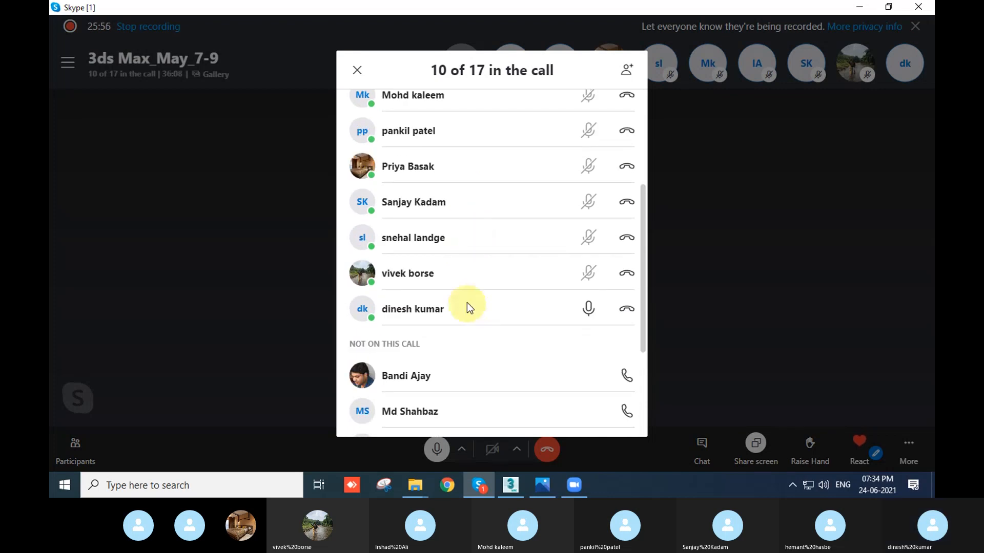
scroll(466, 304, "up", 2)
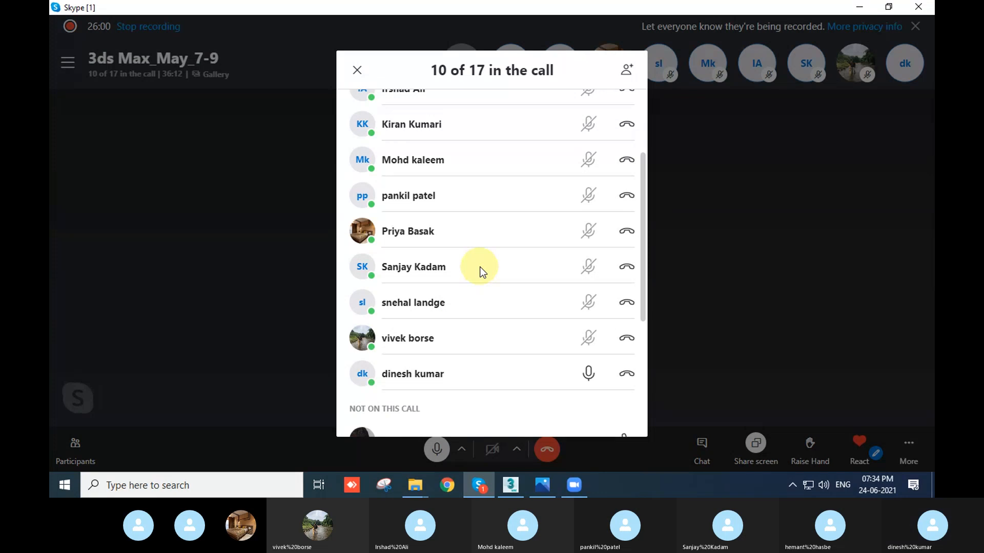
scroll(480, 268, "up", 2)
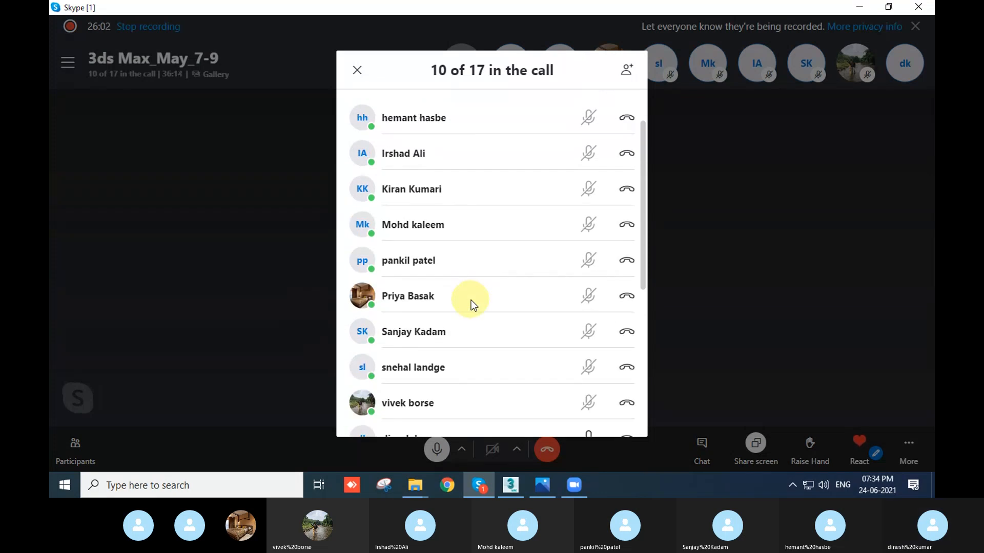
left_click(784, 340)
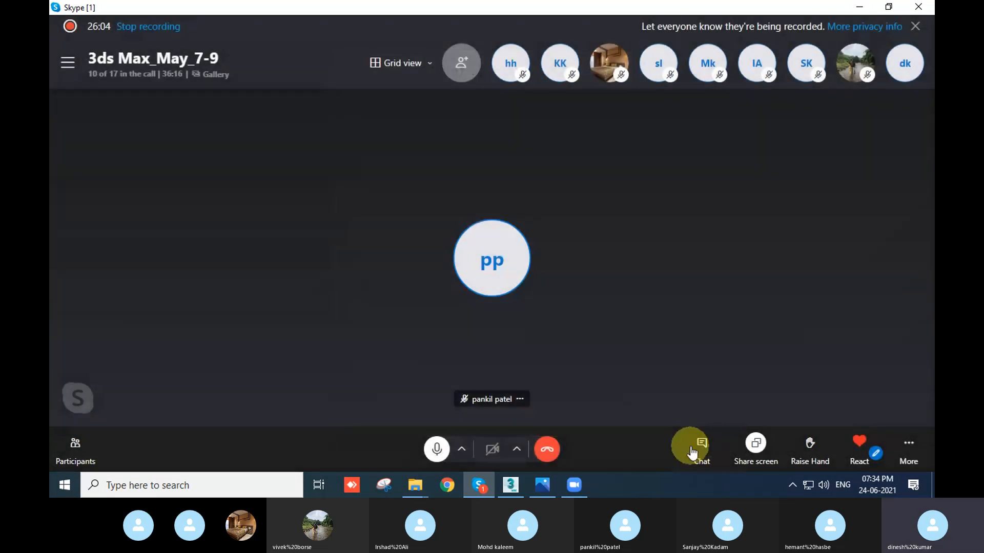
Reopen the group chat, view the grey house model image at full size again, and close the image
left_click(702, 444)
left_click(790, 360)
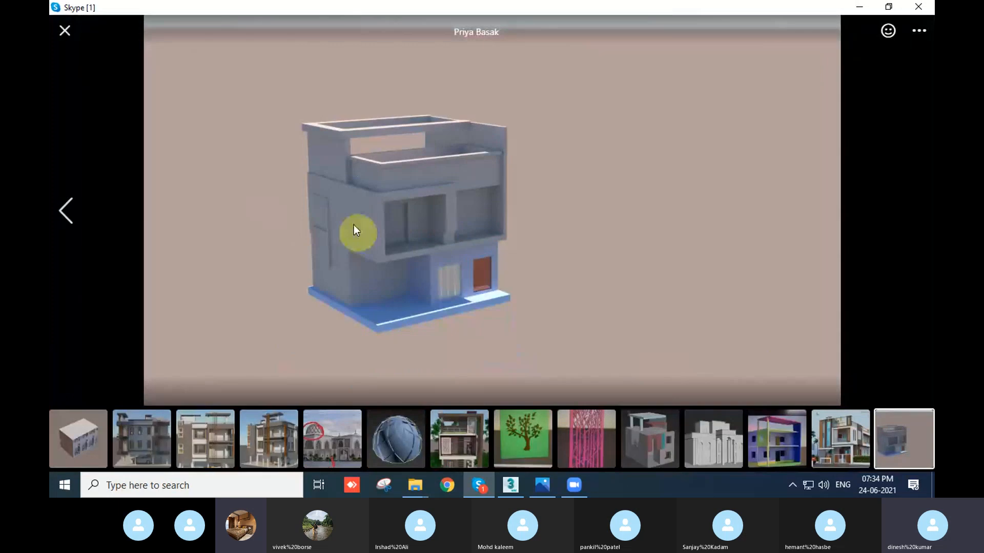
left_click(64, 31)
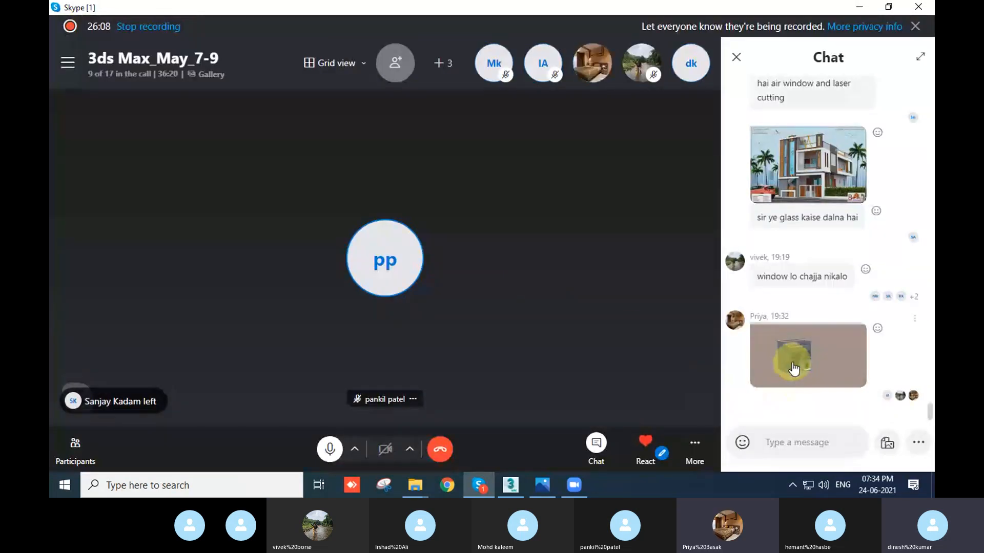
Check who is on the call in the participant list, then close the list and the chat
left_click(103, 75)
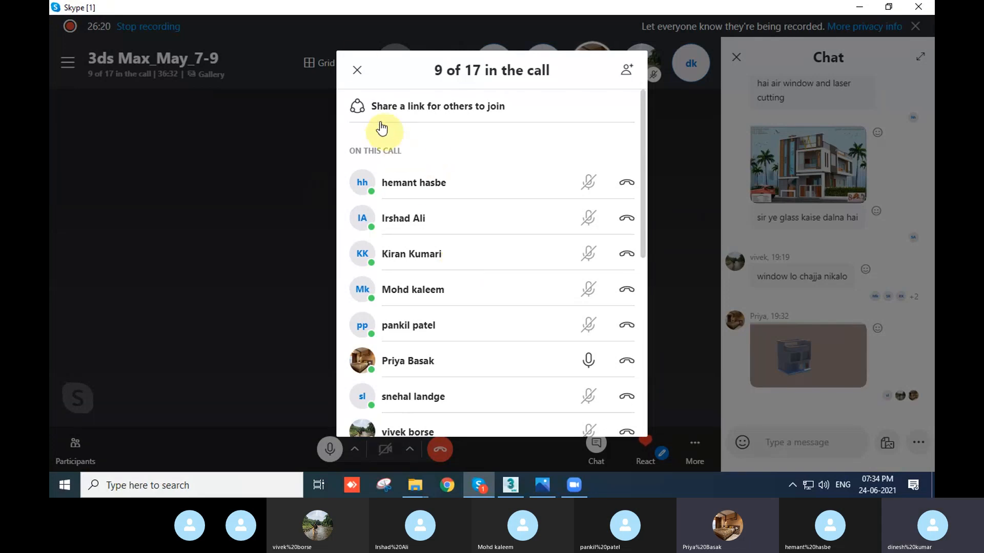
left_click(360, 70)
left_click(736, 57)
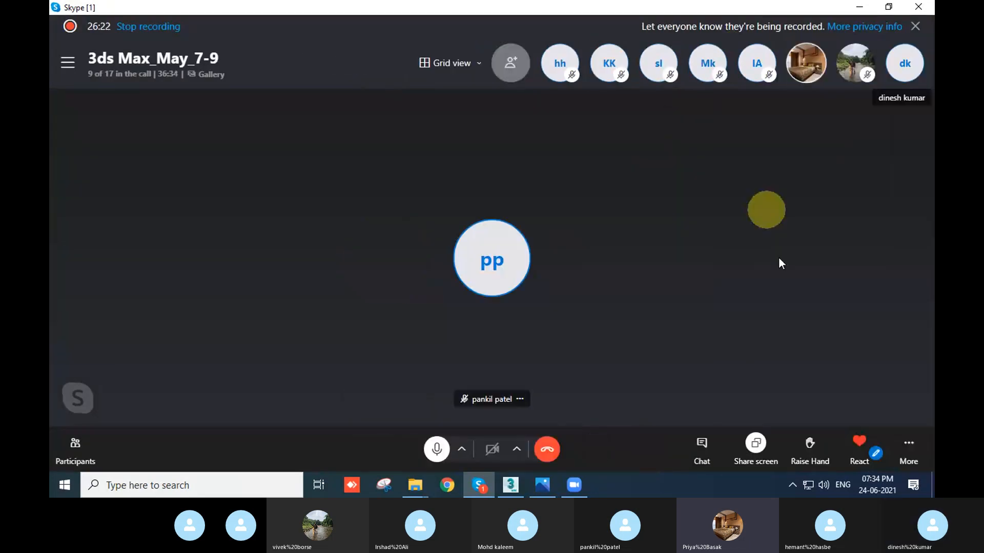